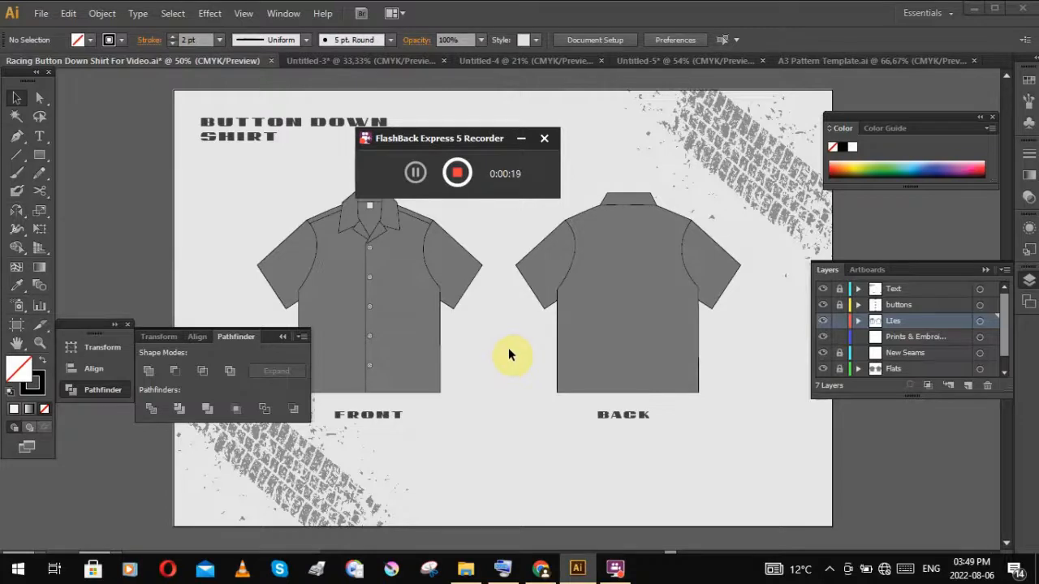
{"action": "left_click", "coordinate": [470, 327]}
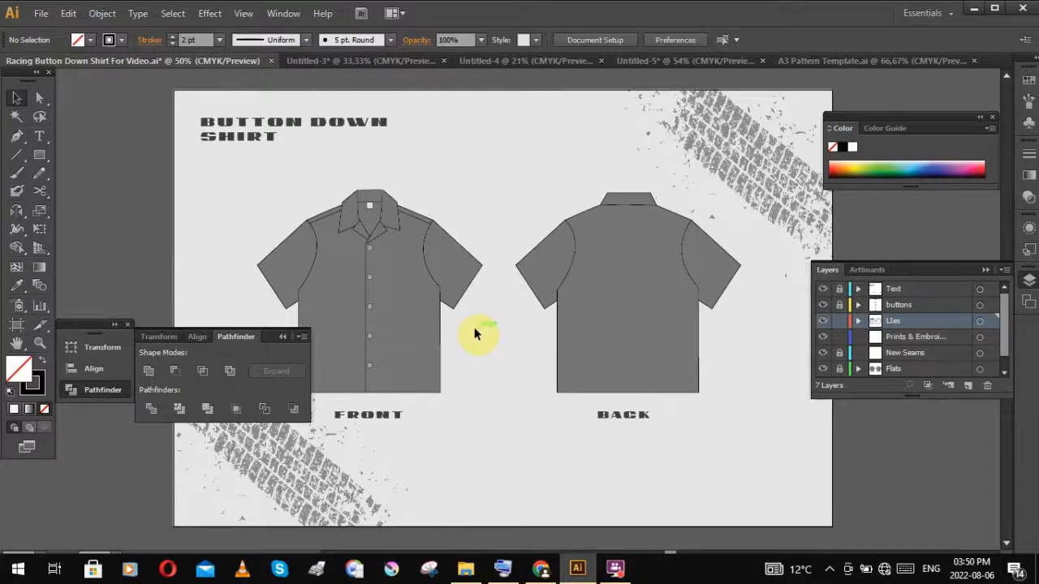
{"action": "left_click", "coordinate": [615, 568]}
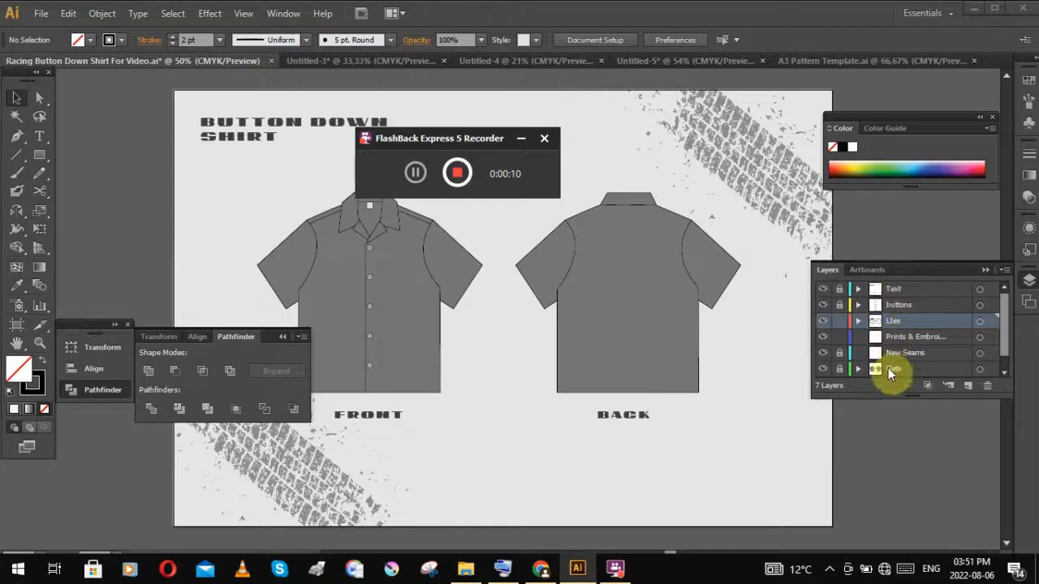
Step: Toggle the buttons layer's visibility to check which parts of the front shirt it holds, leaving it hidden
{"action": "left_click", "coordinate": [823, 305]}
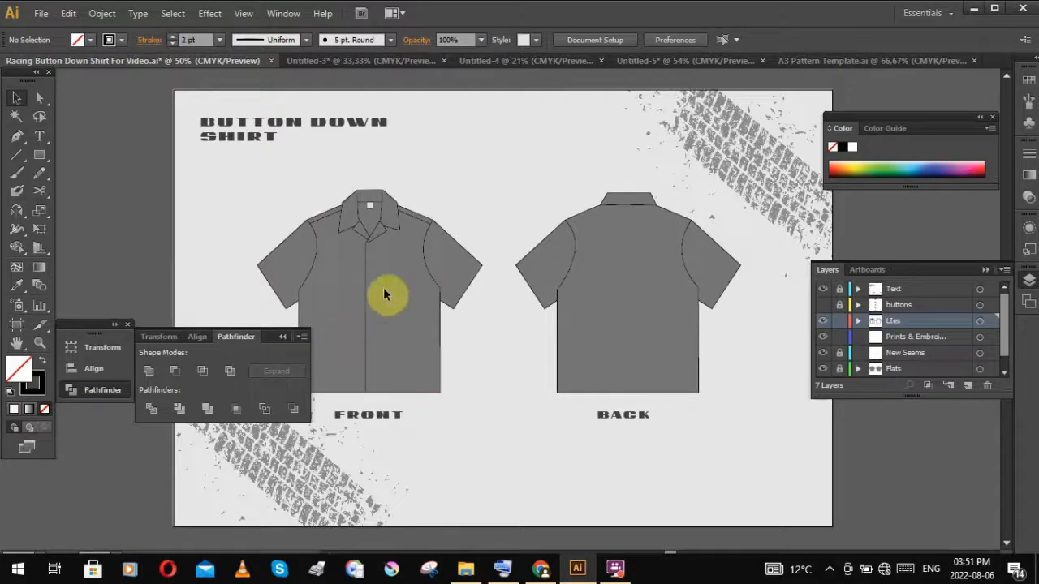
{"action": "left_click", "coordinate": [822, 306]}
{"action": "left_click", "coordinate": [822, 305]}
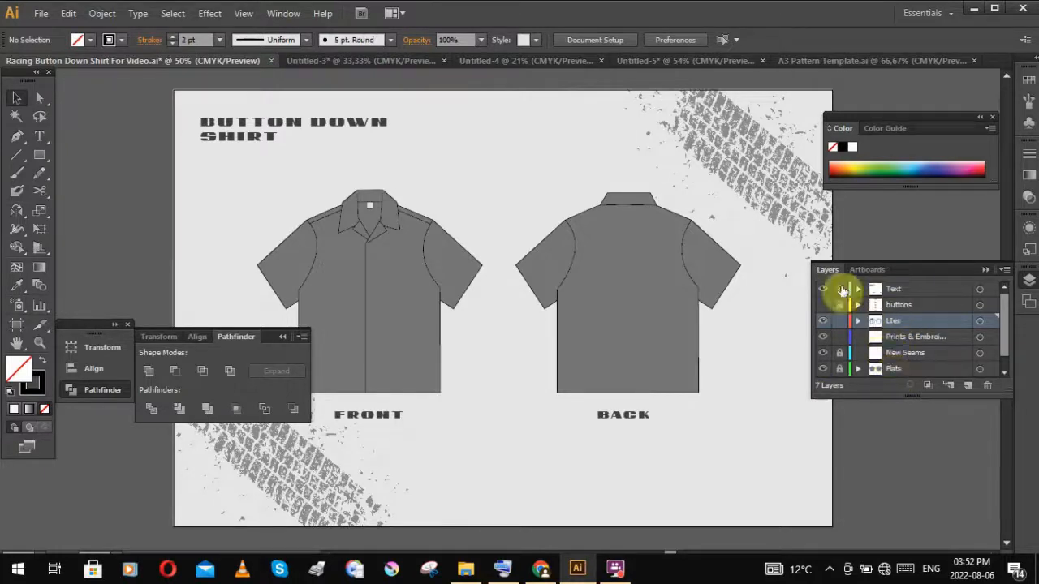
Step: Check the Text layer by toggling its visibility, unlocking it, selecting the title and FRONT label, and locking it again
{"action": "left_click", "coordinate": [897, 289]}
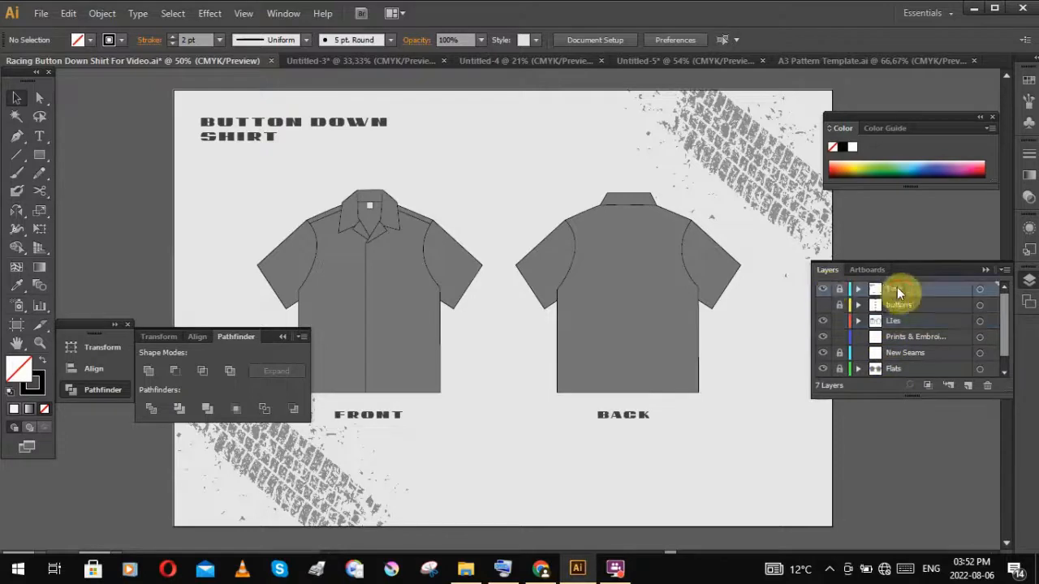
{"action": "left_click", "coordinate": [825, 290]}
{"action": "left_click", "coordinate": [819, 289]}
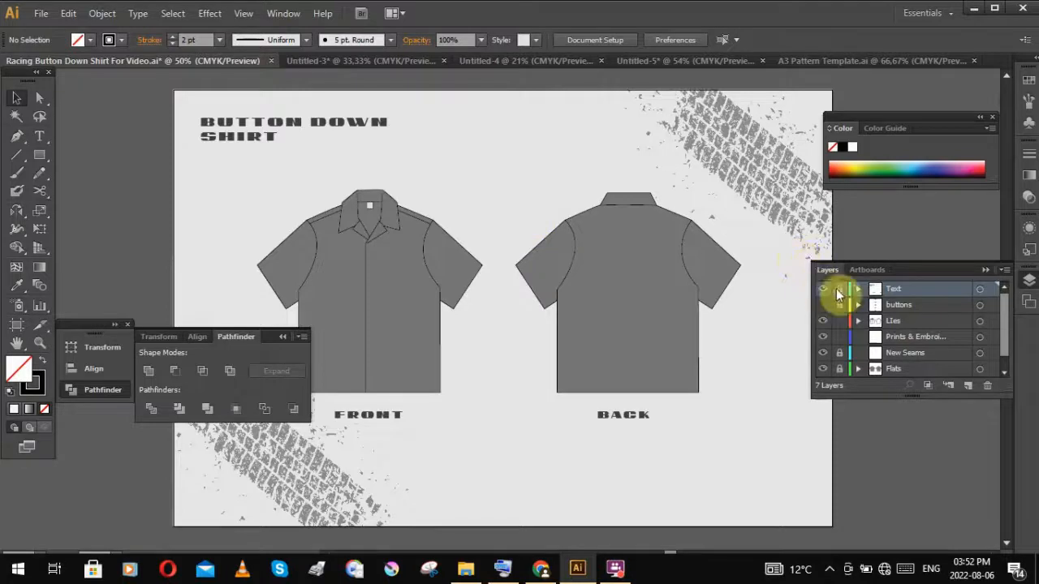
{"action": "left_click", "coordinate": [841, 290]}
{"action": "left_click", "coordinate": [300, 136]}
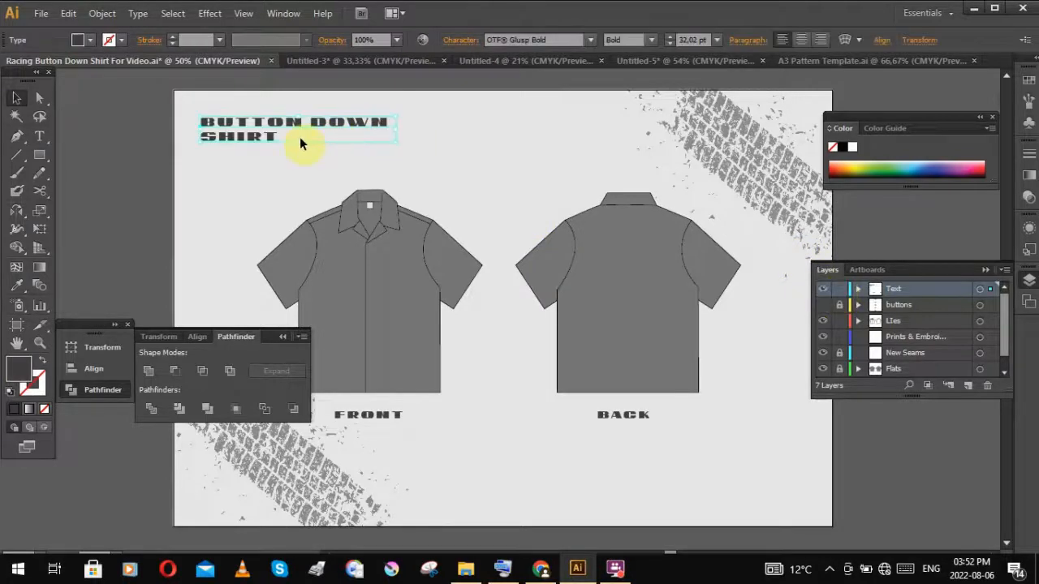
{"action": "left_click", "coordinate": [388, 418]}
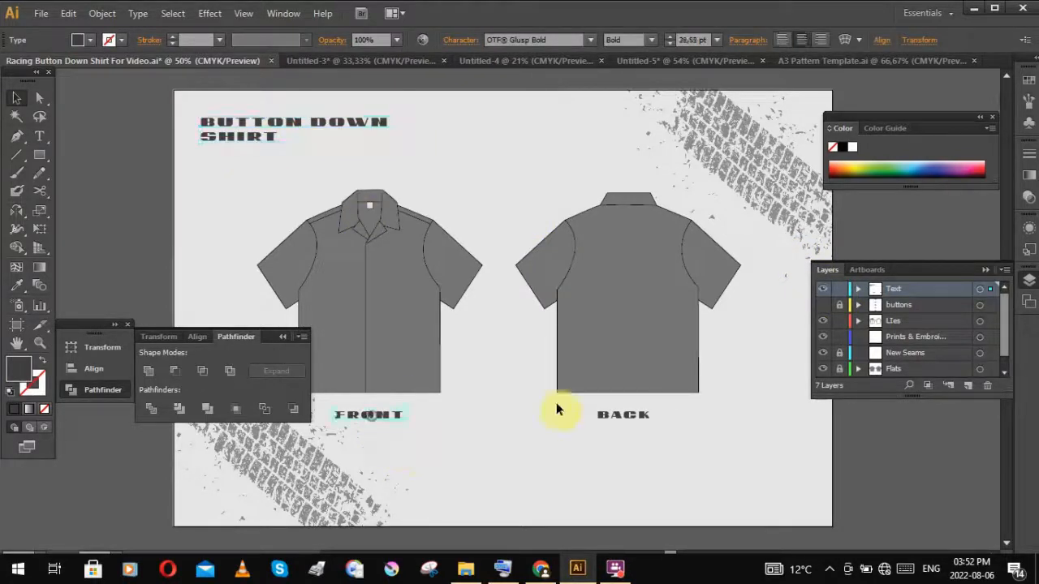
{"action": "left_click", "coordinate": [841, 291]}
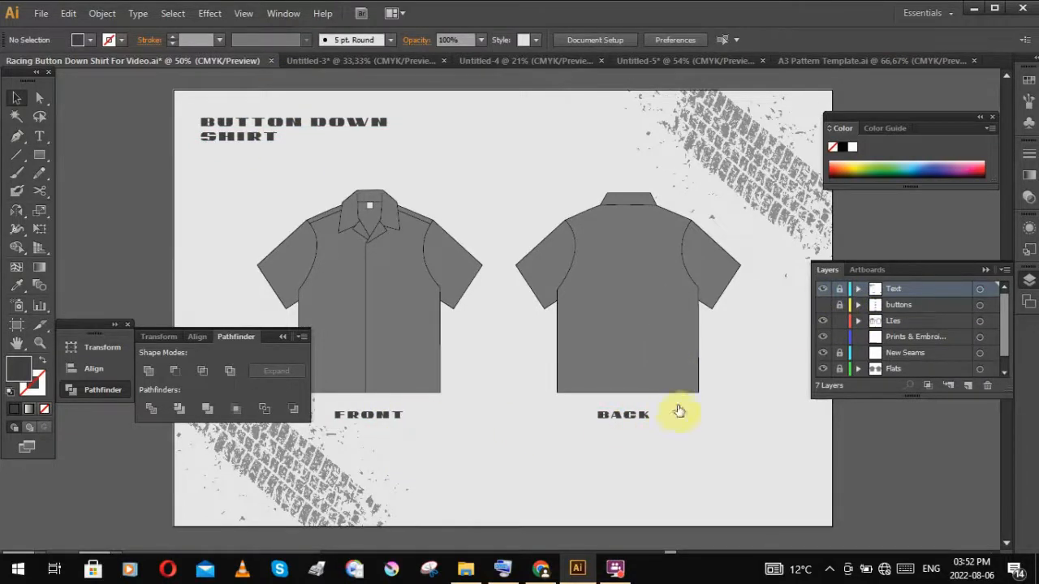
Step: Show the buttons layer again and keep it locked
{"action": "left_click", "coordinate": [823, 305]}
{"action": "left_click", "coordinate": [826, 310]}
{"action": "left_click", "coordinate": [839, 306]}
Step: Toggle the LIes layer off and on to check the shirts' outlines and seam lines, and lock the layer
{"action": "left_click", "coordinate": [824, 336]}
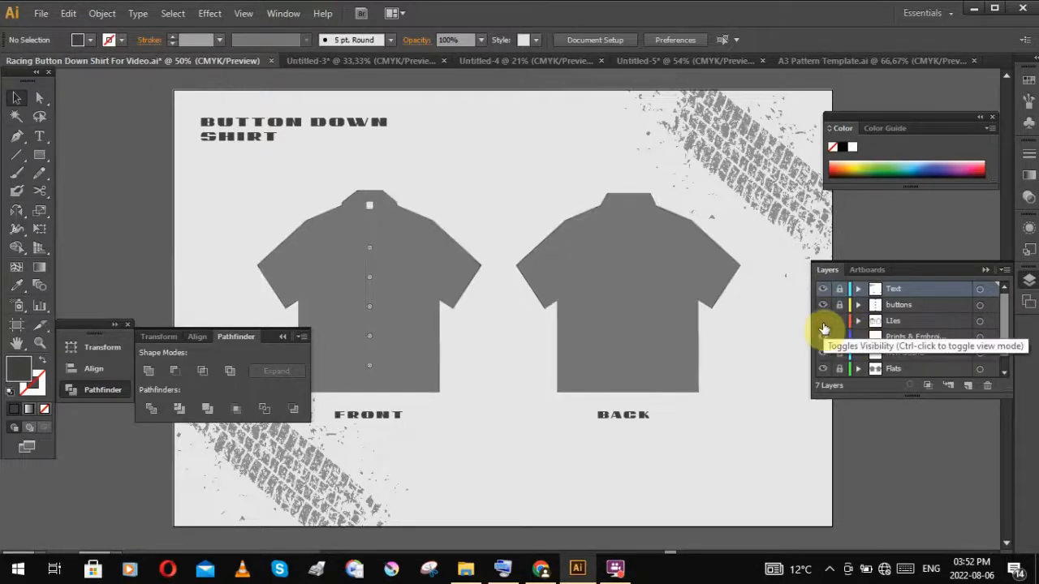
{"action": "left_click", "coordinate": [825, 334]}
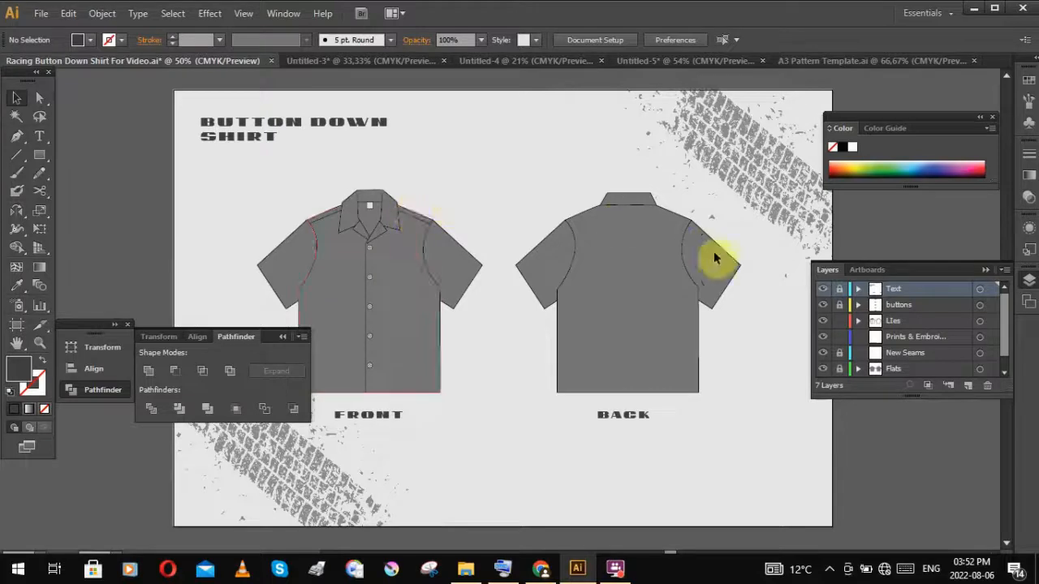
{"action": "left_click", "coordinate": [413, 220]}
{"action": "left_click", "coordinate": [726, 290]}
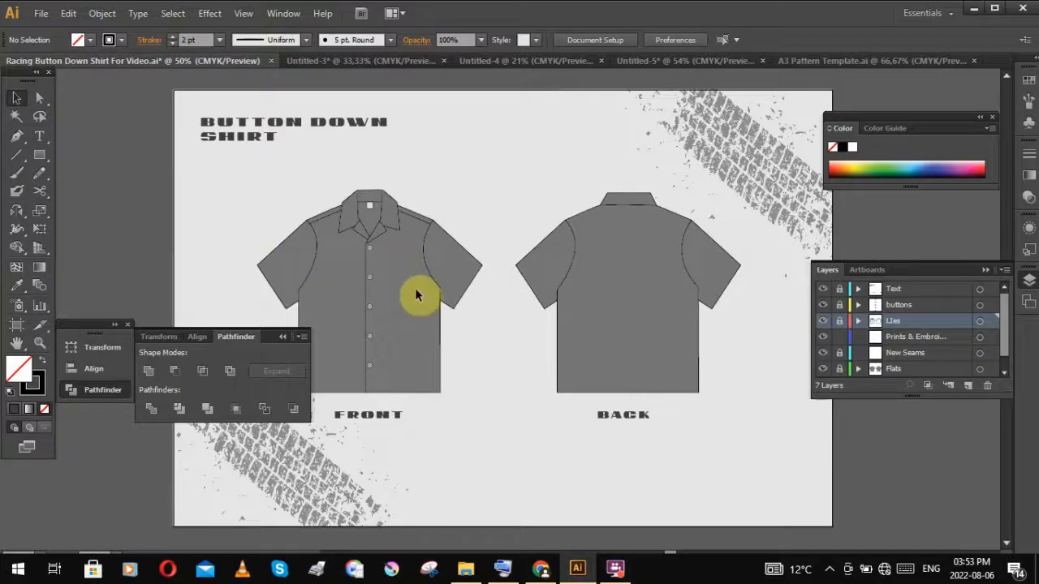
Step: Review the New Seams layer and toggle the Flats layer off and on to check the solid shirt shapes
{"action": "left_click", "coordinate": [900, 353]}
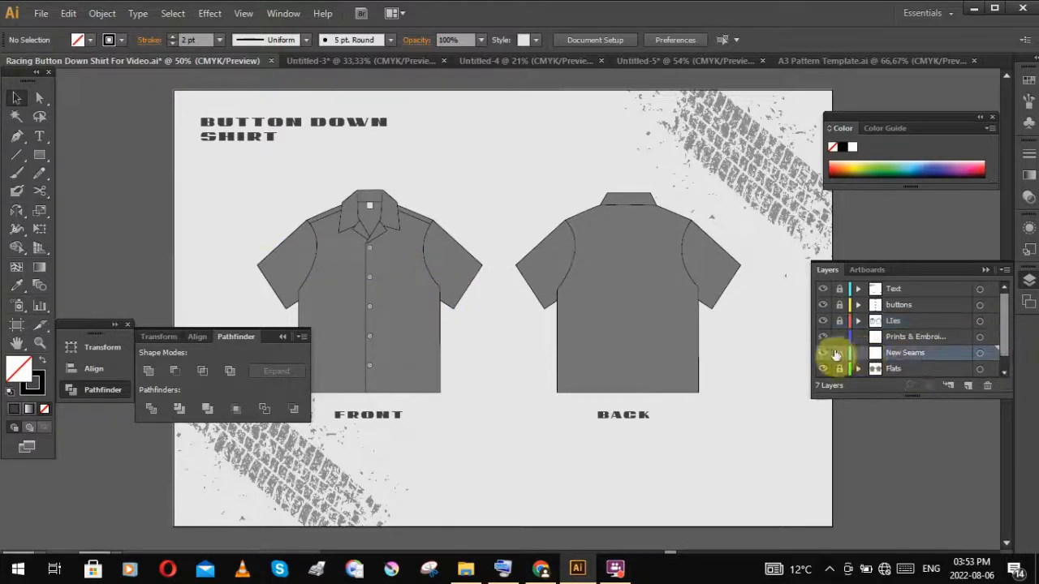
{"action": "scroll", "coordinate": [904, 358], "scroll_direction": "down", "scroll_amount": 1}
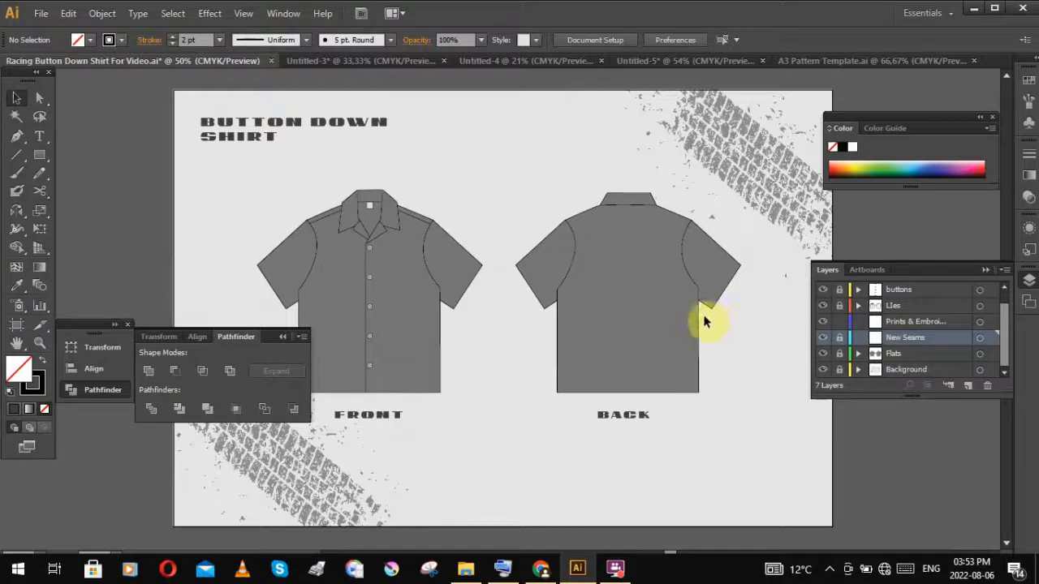
{"action": "left_click", "coordinate": [893, 356]}
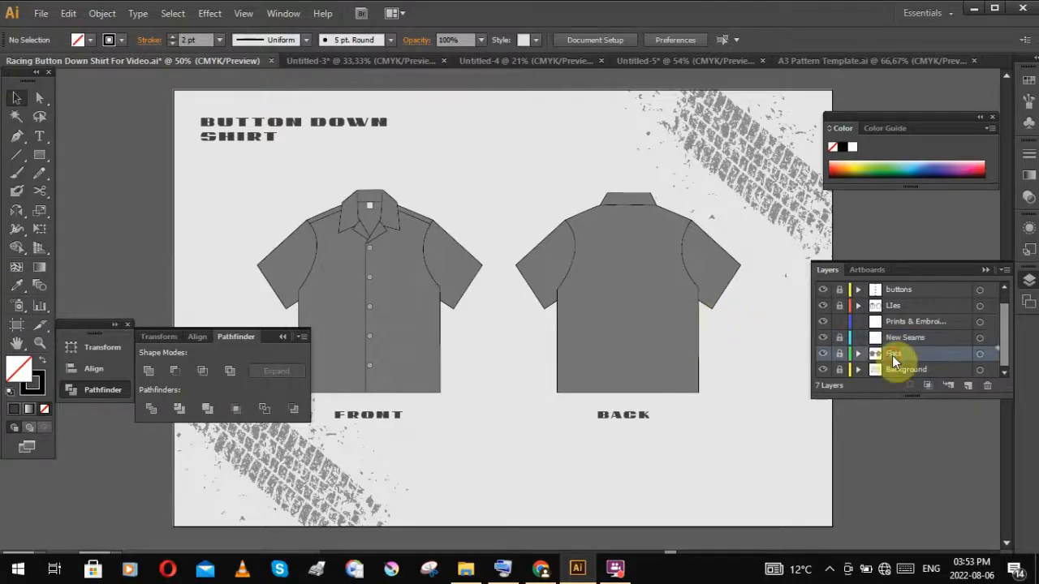
{"action": "left_click", "coordinate": [823, 355]}
{"action": "left_click", "coordinate": [824, 355]}
{"action": "left_click", "coordinate": [823, 355]}
{"action": "left_click", "coordinate": [822, 356]}
Step: Unlock the Flats layer and fill the back shirt shape with pink ED5D86
{"action": "left_click", "coordinate": [839, 338]}
{"action": "left_click", "coordinate": [671, 352]}
{"action": "double_click", "coordinate": [19, 371]}
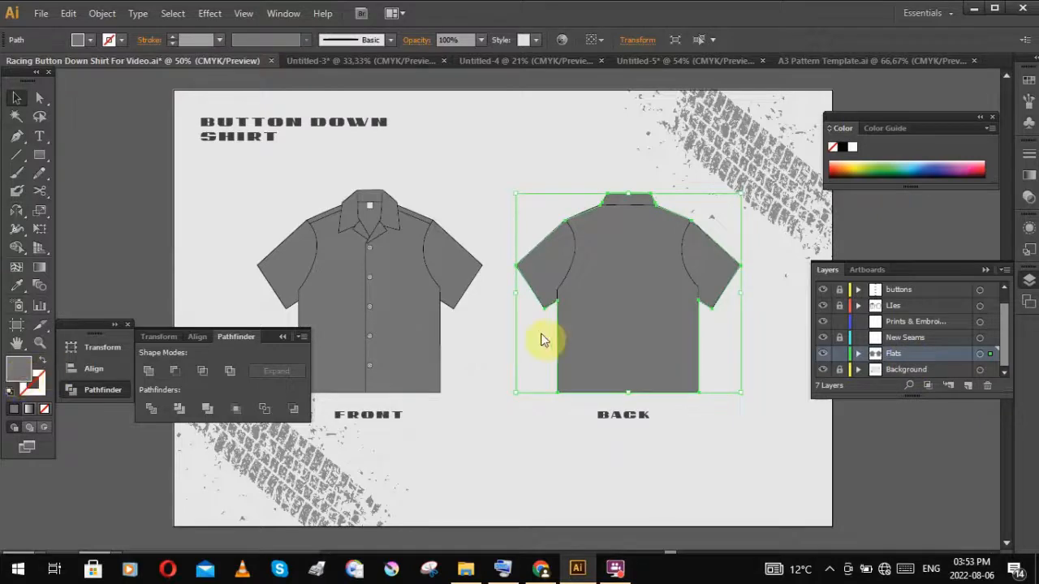
{"action": "left_click_drag", "start_coordinate": [703, 235], "coordinate": [703, 167]}
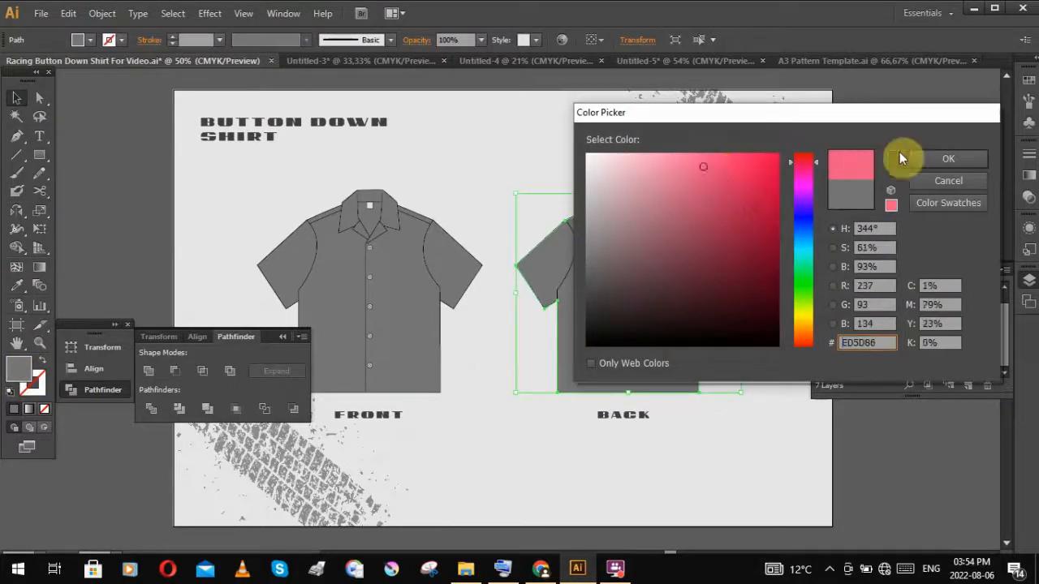
{"action": "left_click", "coordinate": [918, 159]}
{"action": "left_click", "coordinate": [757, 422]}
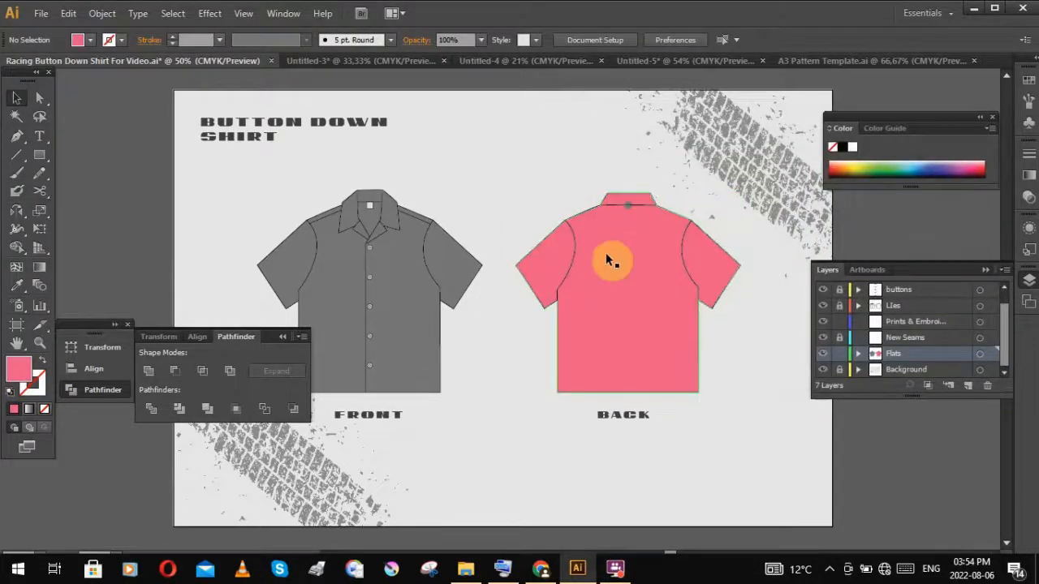
Step: Delete the small grey square at the base of the back shirt's collar
{"action": "scroll", "coordinate": [630, 203], "scroll_direction": "up", "scroll_amount": 3}
{"action": "scroll", "coordinate": [631, 203], "scroll_direction": "up", "scroll_amount": 1}
{"action": "left_click", "coordinate": [626, 214]}
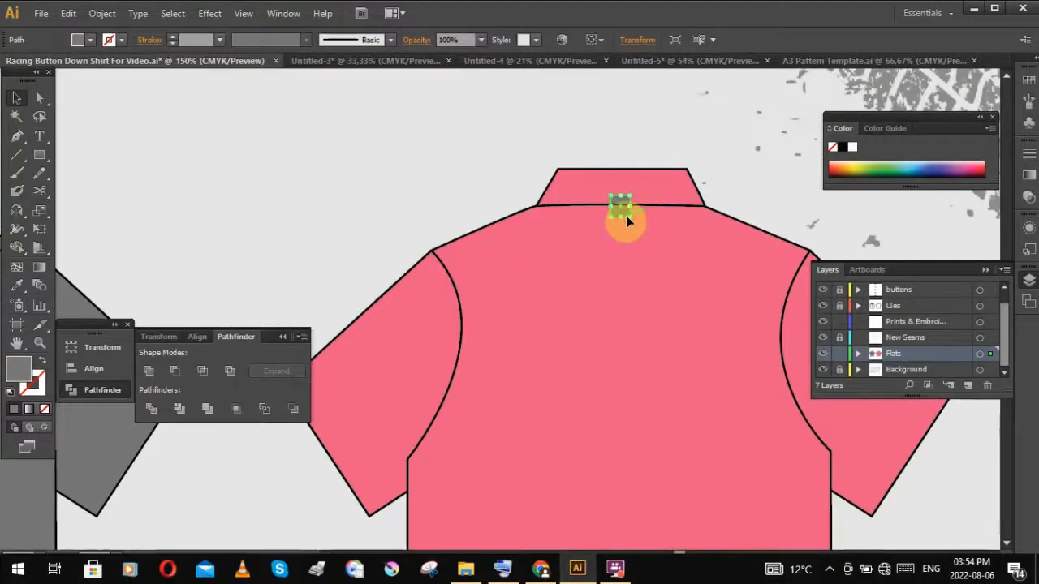
{"action": "key", "text": "Delete"}
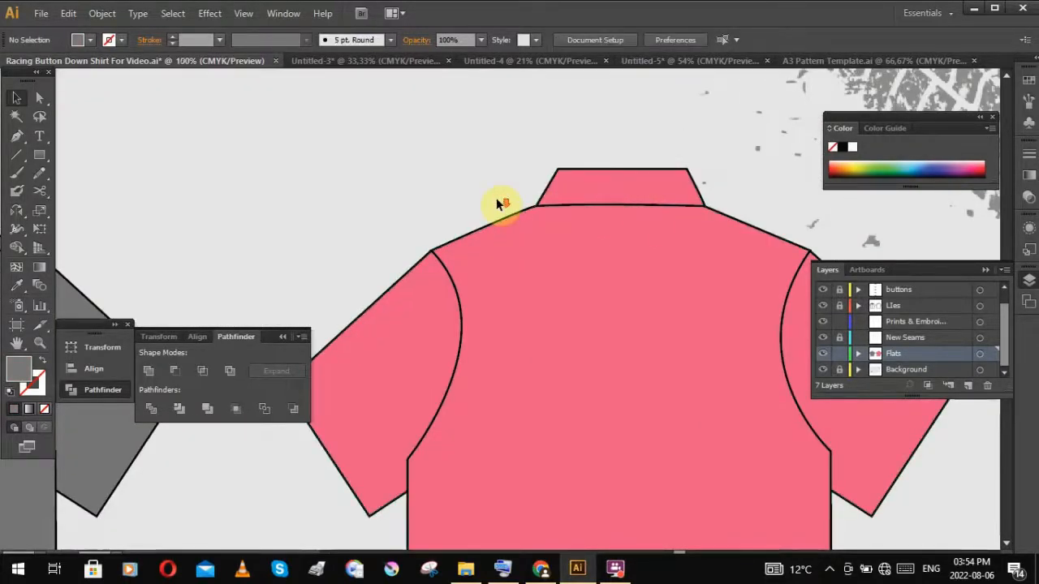
Step: Recolour the back shirt shape with the green fill 1A7C23 and deselect it
{"action": "scroll", "coordinate": [494, 203], "scroll_direction": "down", "scroll_amount": 1}
{"action": "left_click_drag", "start_coordinate": [613, 350], "coordinate": [480, 281]}
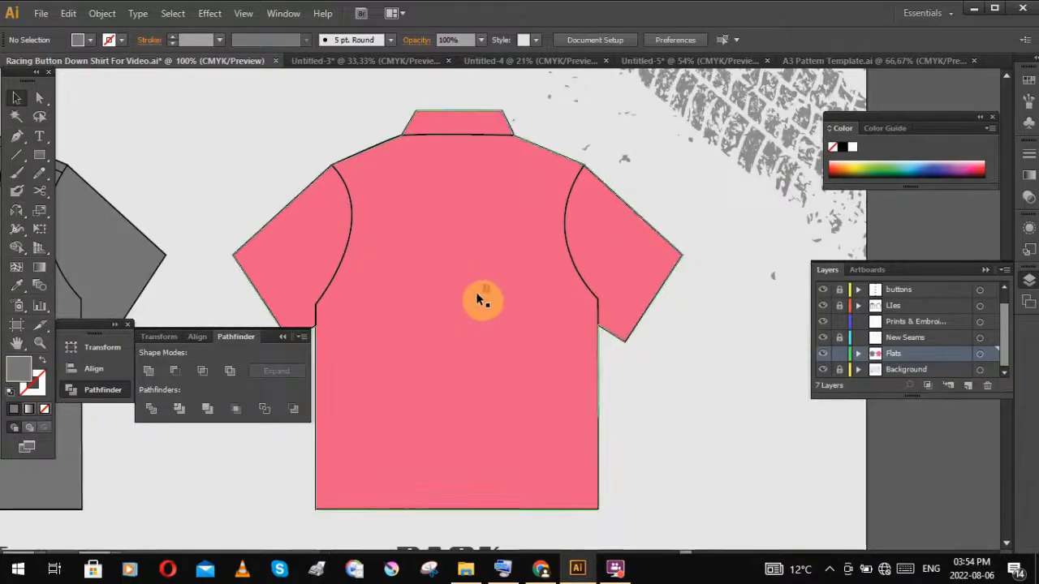
{"action": "scroll", "coordinate": [482, 299], "scroll_direction": "down", "scroll_amount": 2}
{"action": "left_click_drag", "start_coordinate": [547, 333], "coordinate": [589, 341]}
{"action": "scroll", "coordinate": [505, 317], "scroll_direction": "up", "scroll_amount": 1}
{"action": "left_click_drag", "start_coordinate": [544, 182], "coordinate": [522, 265]}
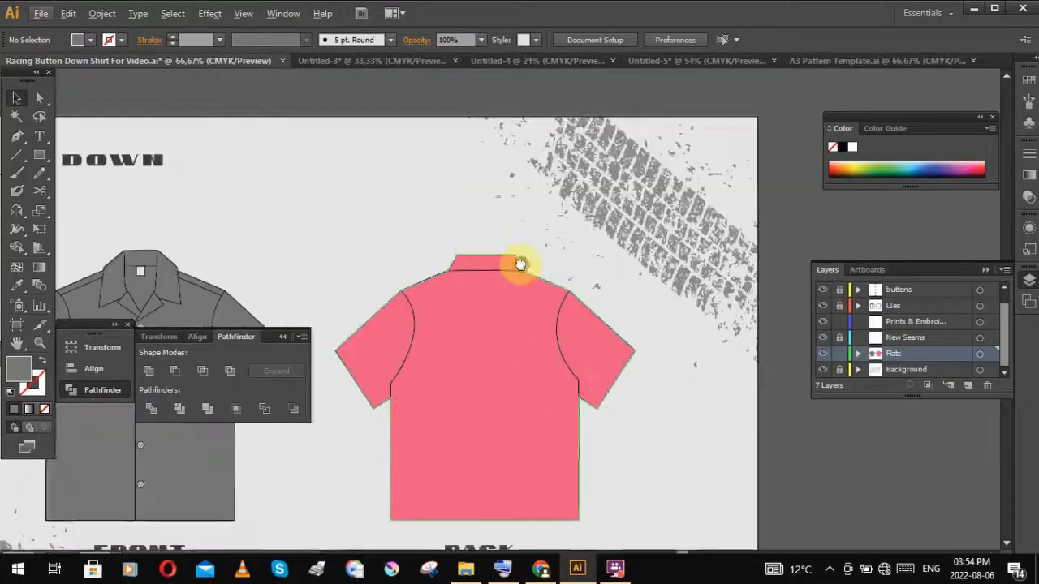
{"action": "left_click", "coordinate": [484, 351]}
{"action": "double_click", "coordinate": [19, 369]}
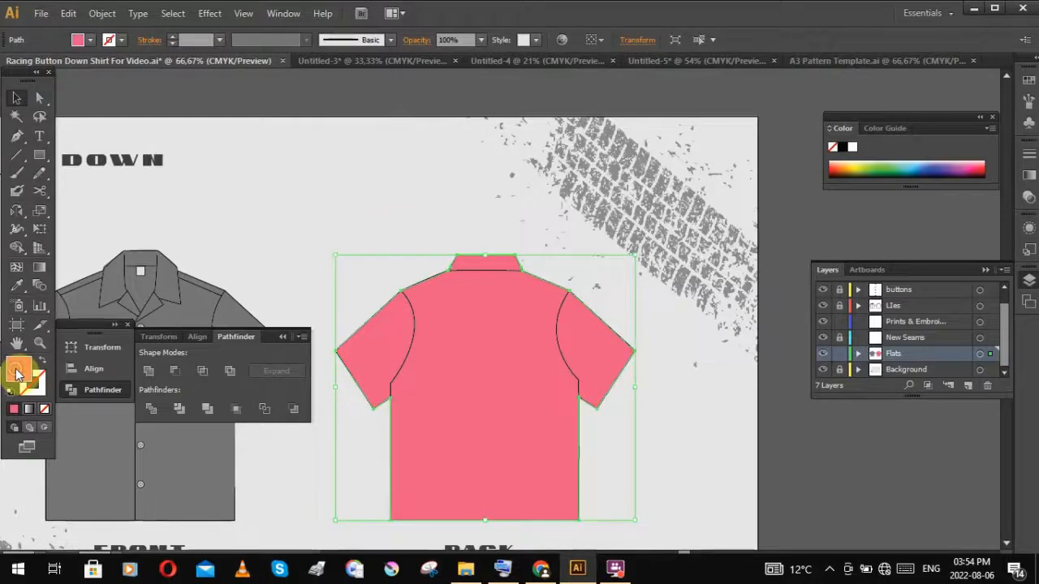
{"action": "left_click", "coordinate": [804, 279]}
{"action": "left_click", "coordinate": [738, 252]}
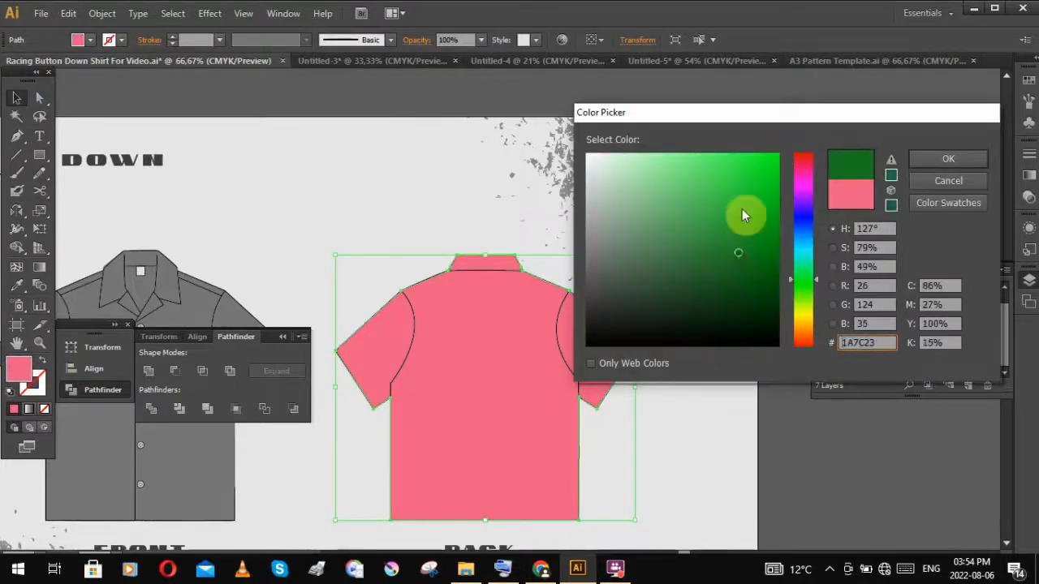
{"action": "left_click", "coordinate": [948, 160]}
{"action": "left_click", "coordinate": [617, 244]}
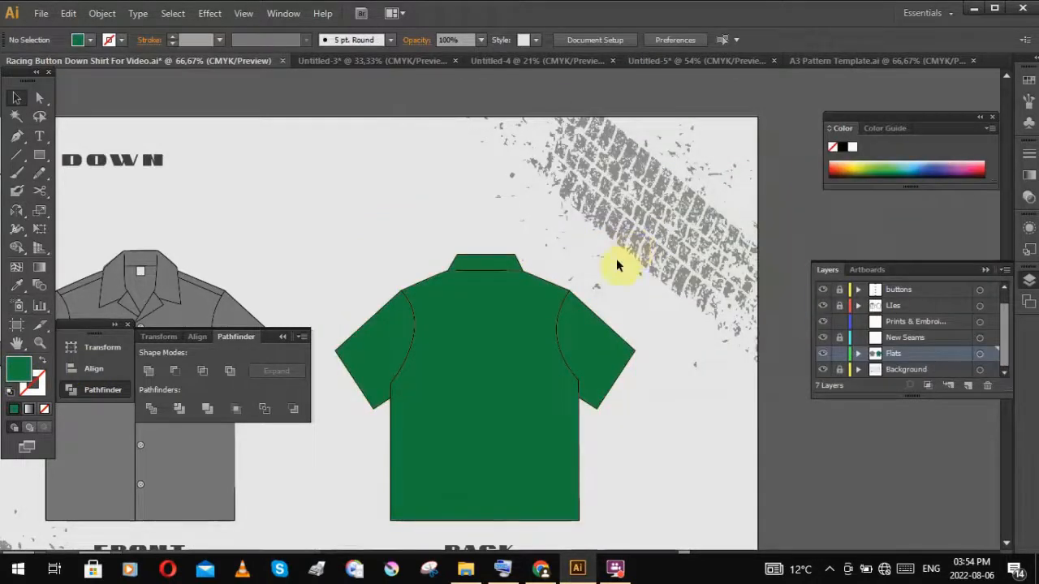
Step: Make Background the active layer with the whole artboard in view
{"action": "left_click_drag", "start_coordinate": [619, 268], "coordinate": [751, 248]}
{"action": "left_click_drag", "start_coordinate": [772, 297], "coordinate": [695, 269]}
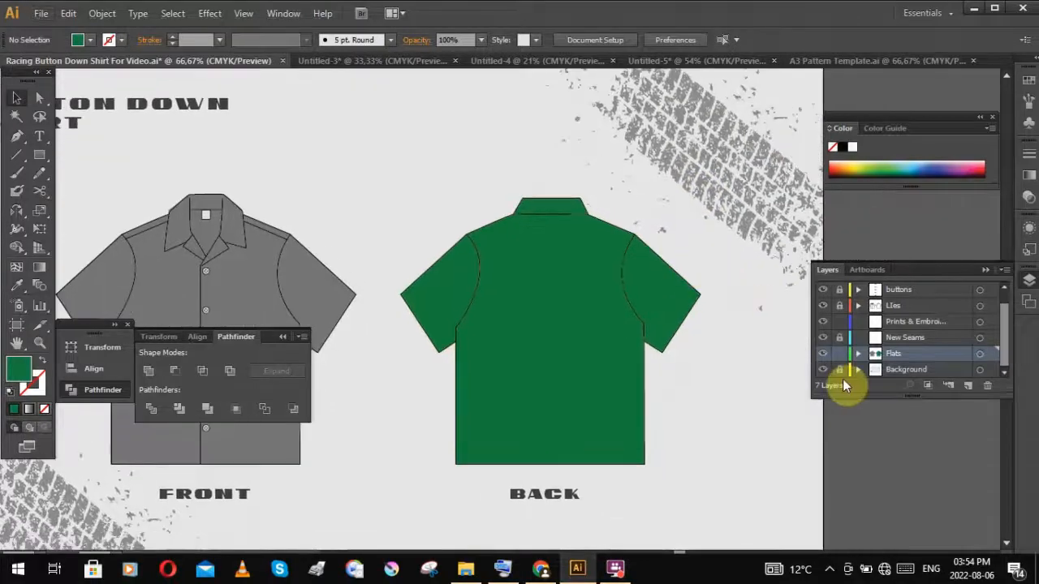
{"action": "left_click", "coordinate": [906, 371]}
{"action": "scroll", "coordinate": [731, 293], "scroll_direction": "down", "scroll_amount": 1}
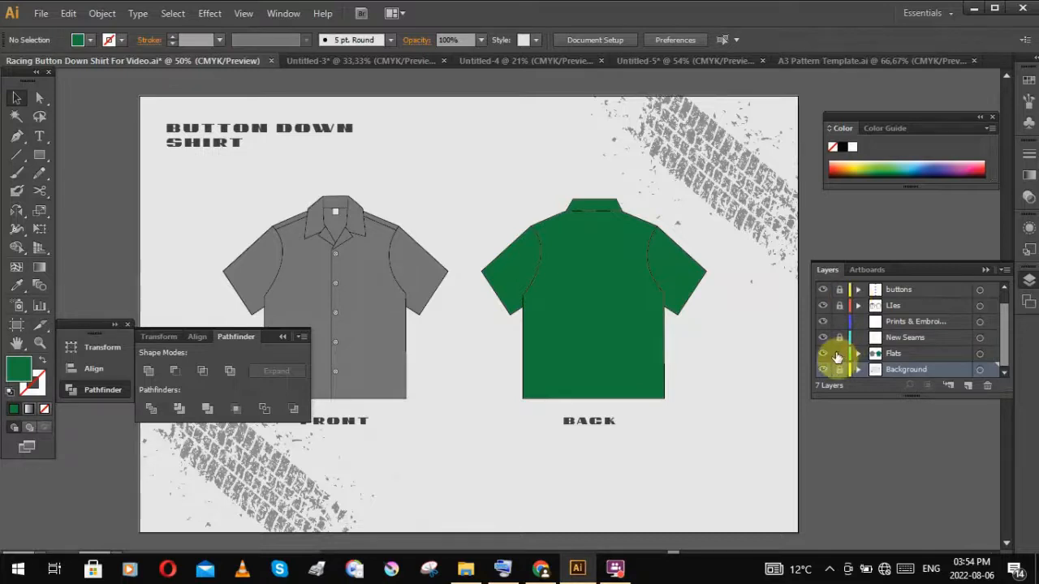
{"action": "left_click", "coordinate": [610, 570]}
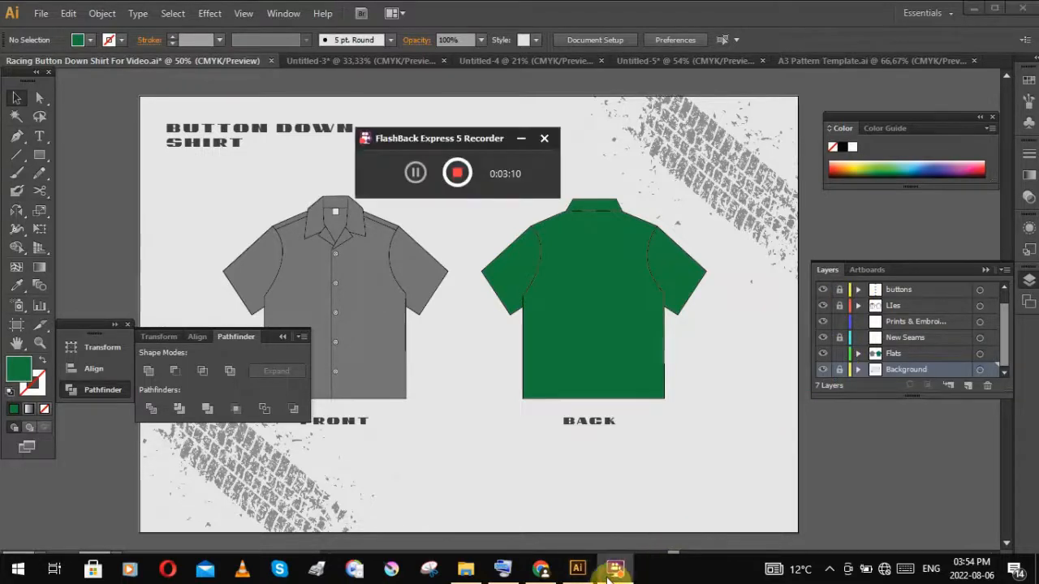
{"action": "left_click", "coordinate": [471, 176]}
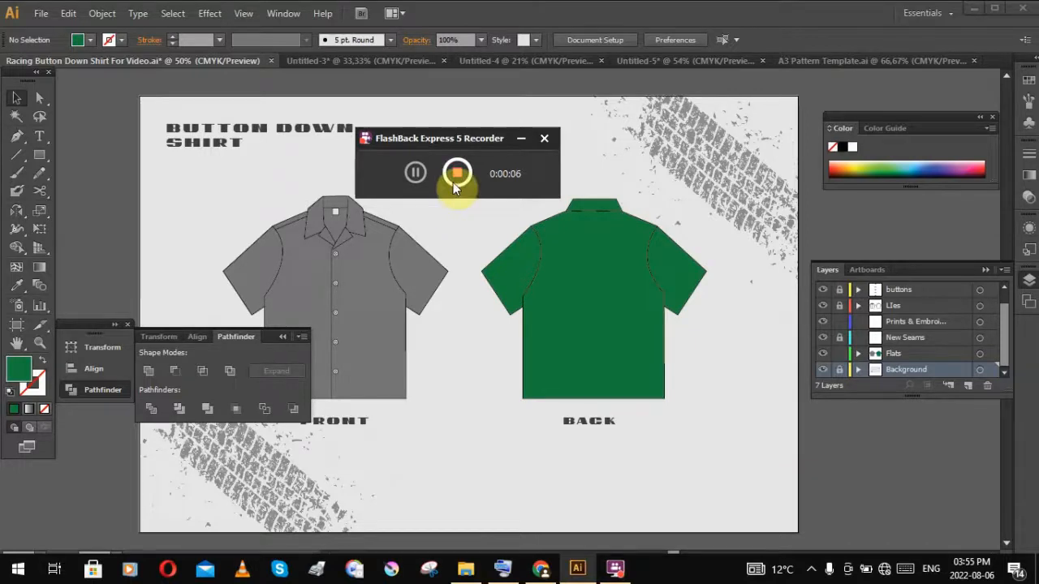
{"action": "left_click", "coordinate": [715, 347]}
{"action": "left_click", "coordinate": [743, 361]}
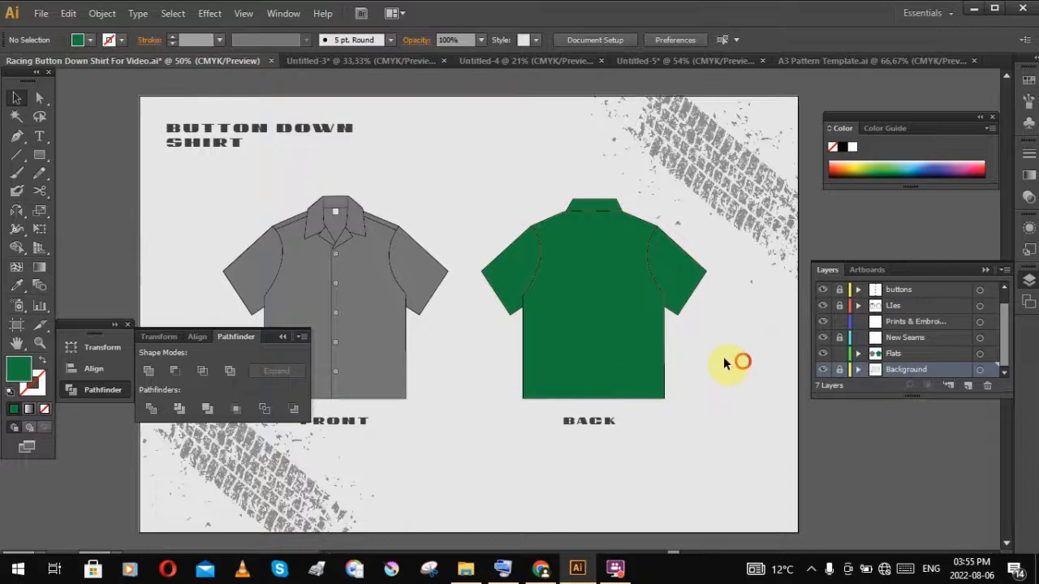
Step: Select both the front and back shirt shapes and fill them with a mustard brown of hue 43°
{"action": "left_click", "coordinate": [597, 342]}
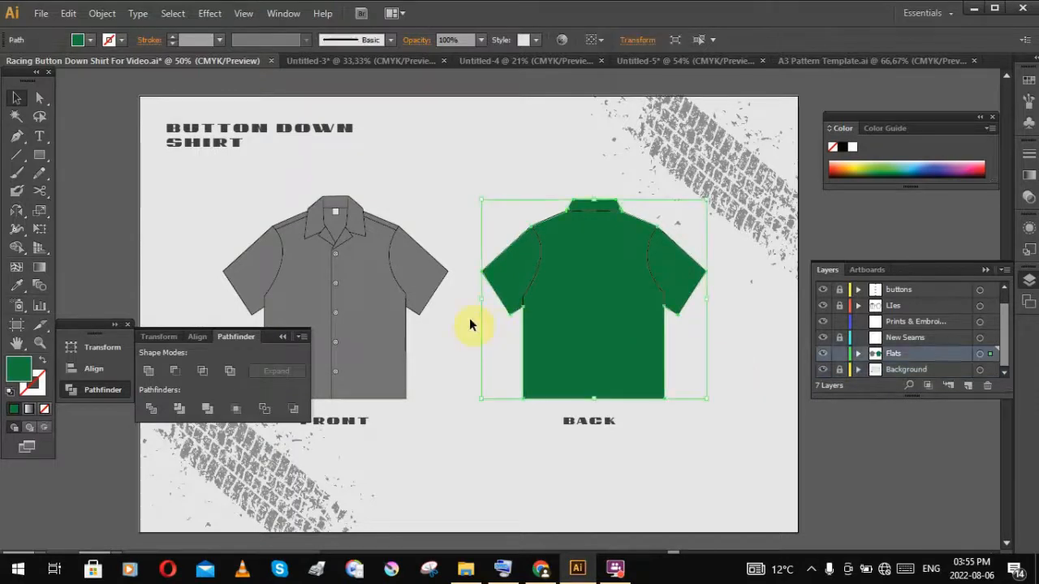
{"action": "left_click", "coordinate": [386, 354], "text": "shift"}
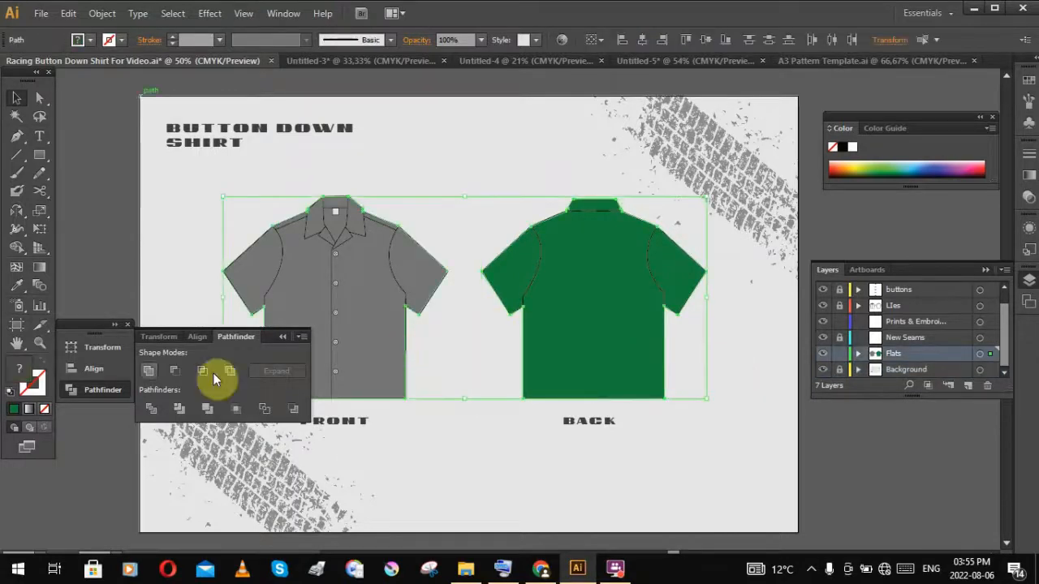
{"action": "double_click", "coordinate": [19, 373]}
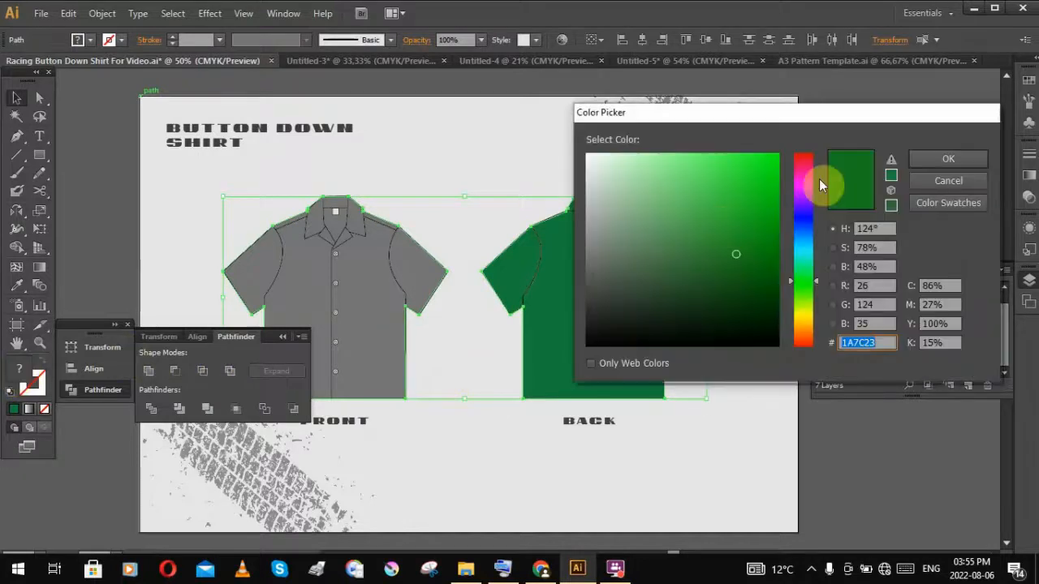
{"action": "left_click", "coordinate": [802, 327]}
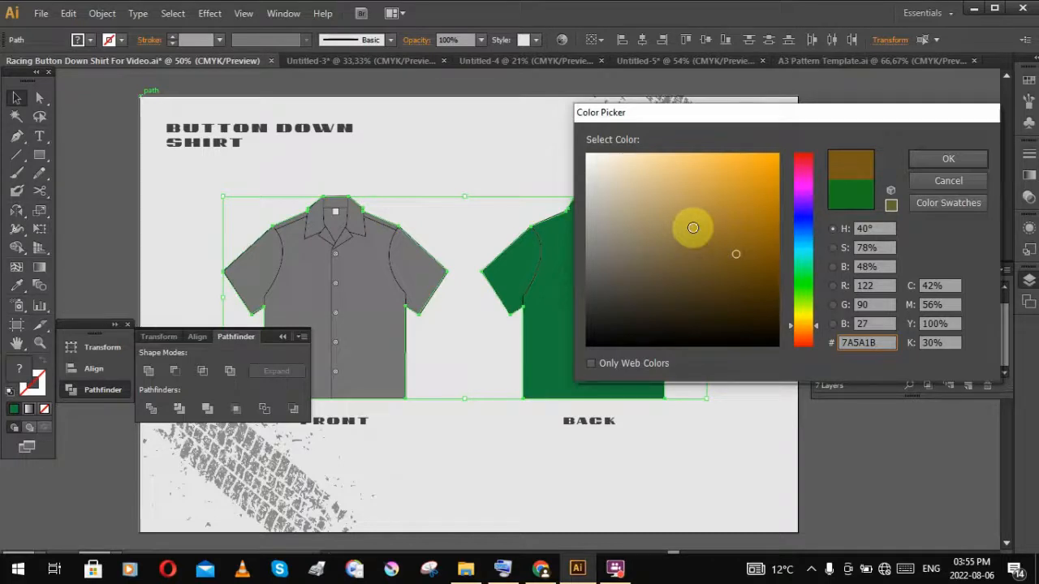
{"action": "mouse_move", "coordinate": [692, 228]}
{"action": "left_mouse_down"}
{"action": "mouse_move", "coordinate": [678, 191]}
{"action": "mouse_move", "coordinate": [656, 186]}
{"action": "mouse_move", "coordinate": [648, 164]}
{"action": "mouse_move", "coordinate": [659, 208]}
{"action": "mouse_move", "coordinate": [646, 215]}
{"action": "mouse_move", "coordinate": [654, 226]}
{"action": "mouse_move", "coordinate": [689, 211]}
{"action": "mouse_move", "coordinate": [692, 225]}
{"action": "left_mouse_up"}
{"action": "left_click_drag", "start_coordinate": [795, 308], "coordinate": [809, 328]}
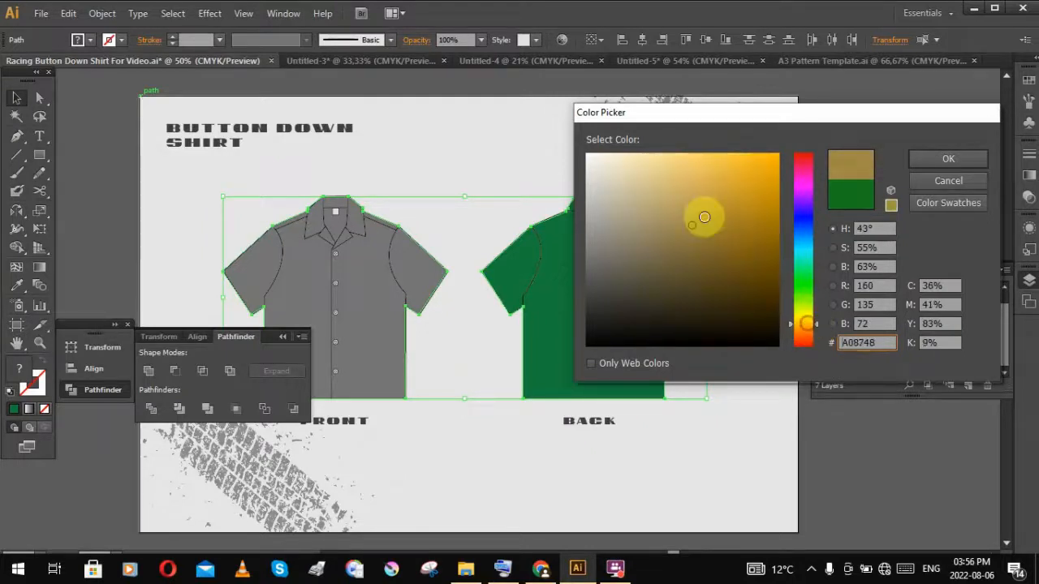
{"action": "left_click_drag", "start_coordinate": [700, 216], "coordinate": [715, 234]}
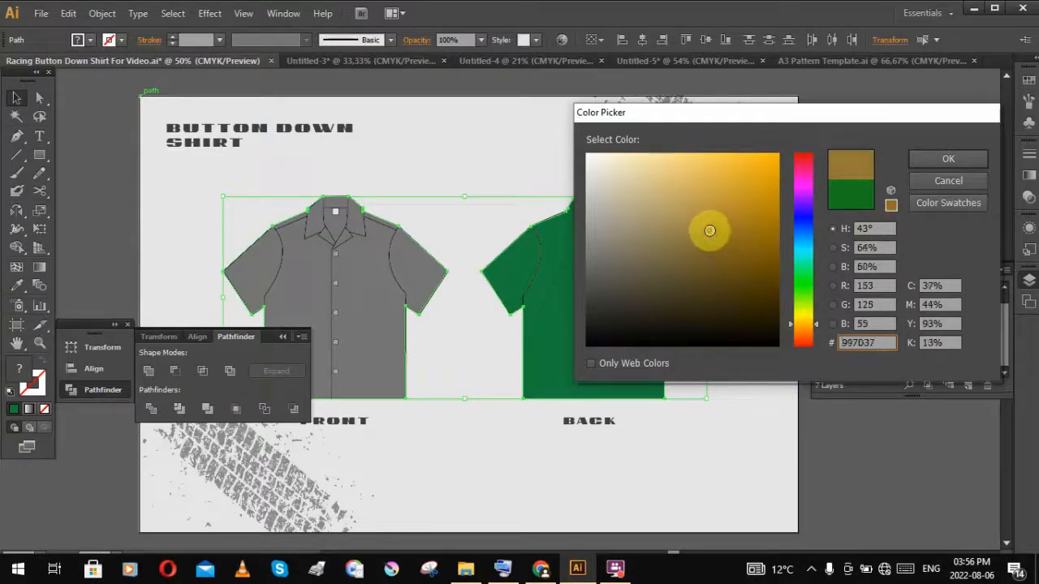
{"action": "left_click", "coordinate": [947, 159]}
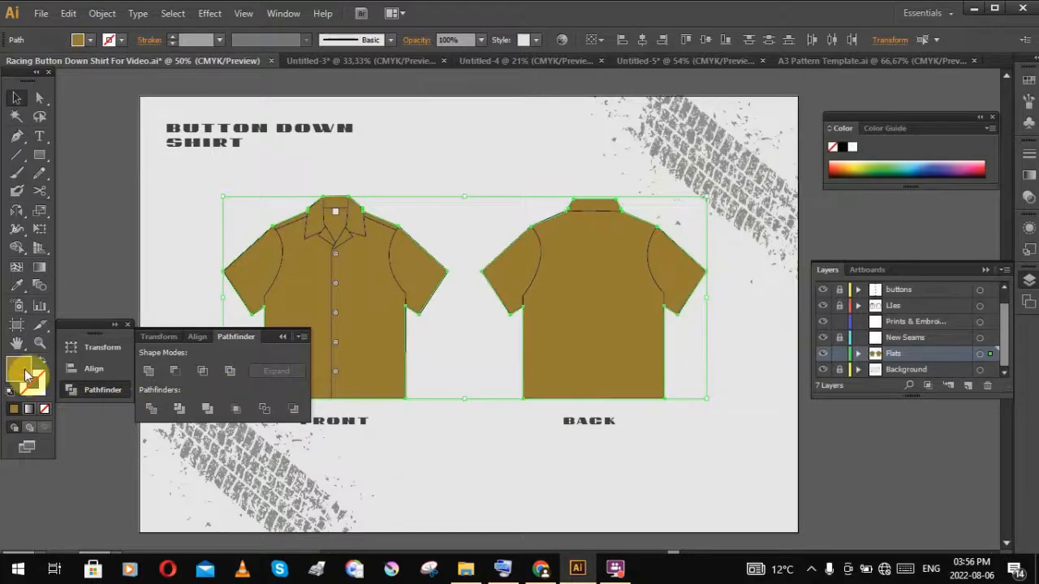
Step: Change the fill of both shirt shapes to the more orange brown 9B6F2F
{"action": "double_click", "coordinate": [28, 374]}
{"action": "left_click_drag", "start_coordinate": [800, 324], "coordinate": [808, 328]}
{"action": "mouse_move", "coordinate": [751, 238]}
{"action": "left_mouse_down"}
{"action": "mouse_move", "coordinate": [720, 218]}
{"action": "mouse_move", "coordinate": [712, 269]}
{"action": "mouse_move", "coordinate": [707, 246]}
{"action": "mouse_move", "coordinate": [728, 246]}
{"action": "left_mouse_up"}
{"action": "left_click", "coordinate": [803, 319]}
{"action": "mouse_move", "coordinate": [803, 319]}
{"action": "left_mouse_down"}
{"action": "mouse_move", "coordinate": [810, 338]}
{"action": "mouse_move", "coordinate": [806, 327]}
{"action": "left_mouse_up"}
{"action": "mouse_move", "coordinate": [739, 245]}
{"action": "left_mouse_down"}
{"action": "mouse_move", "coordinate": [709, 229]}
{"action": "mouse_move", "coordinate": [725, 222]}
{"action": "mouse_move", "coordinate": [723, 241]}
{"action": "mouse_move", "coordinate": [722, 230]}
{"action": "left_mouse_up"}
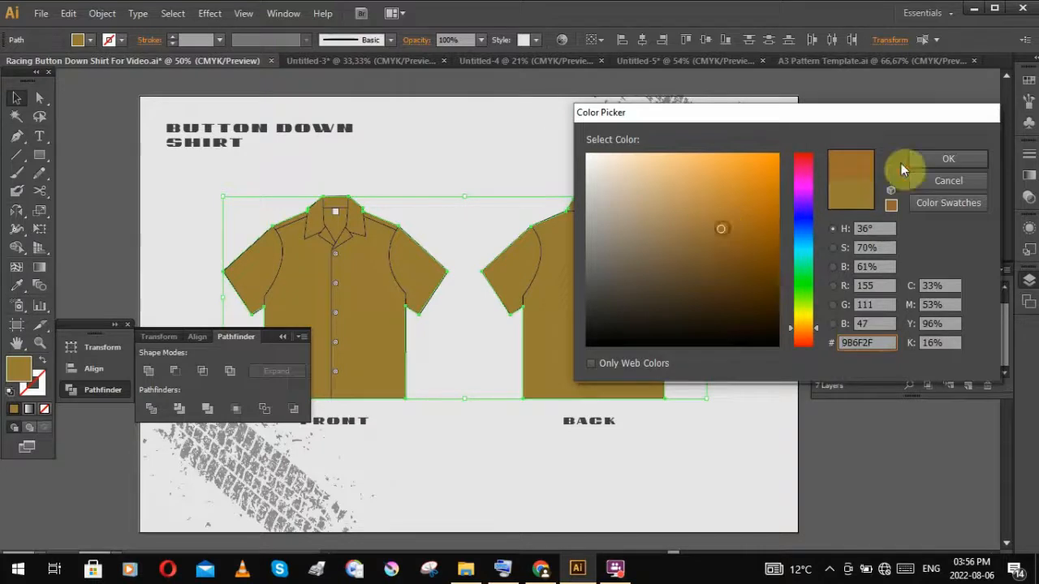
{"action": "left_click", "coordinate": [928, 161]}
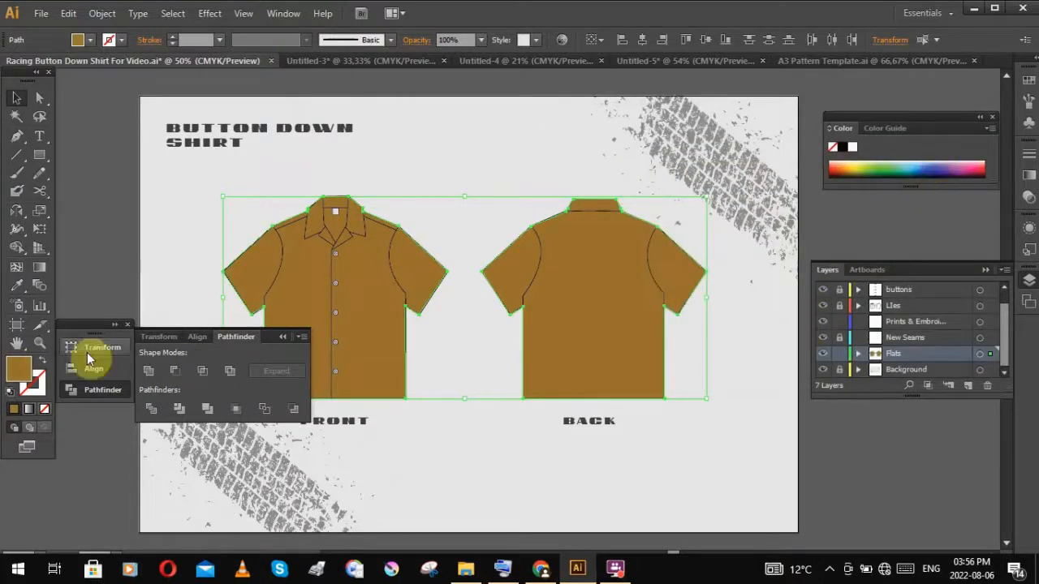
Step: Lighten the fill of both shirt shapes to tan AD824E and deselect them
{"action": "double_click", "coordinate": [14, 372]}
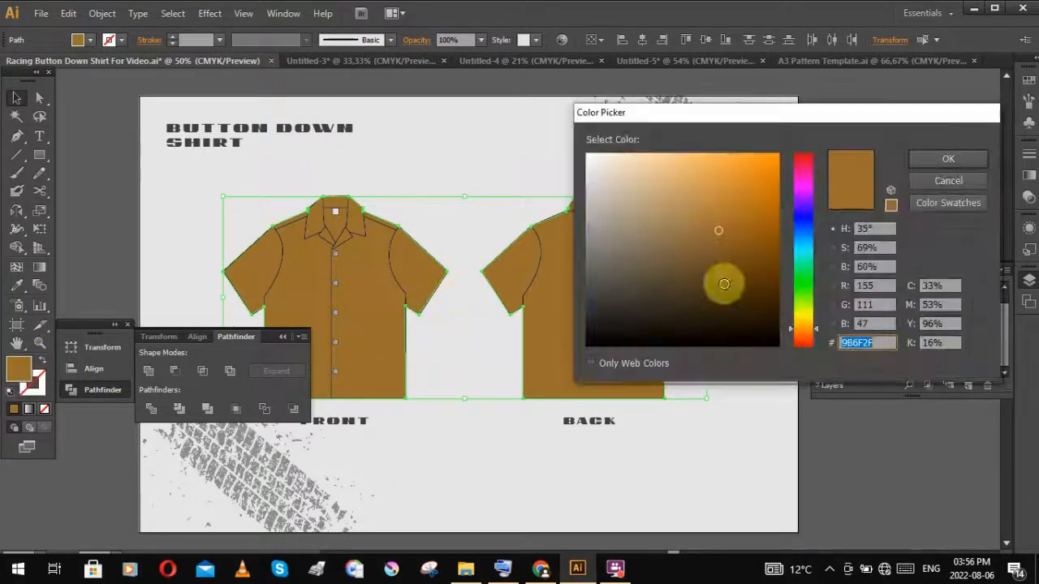
{"action": "left_click_drag", "start_coordinate": [735, 205], "coordinate": [694, 198]}
{"action": "left_click", "coordinate": [942, 160]}
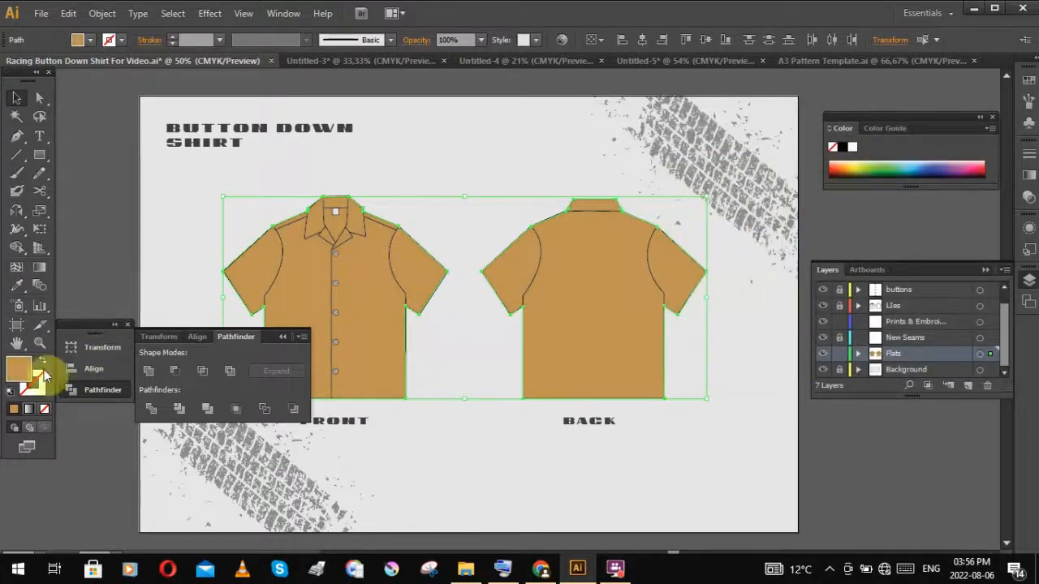
{"action": "left_click", "coordinate": [692, 215]}
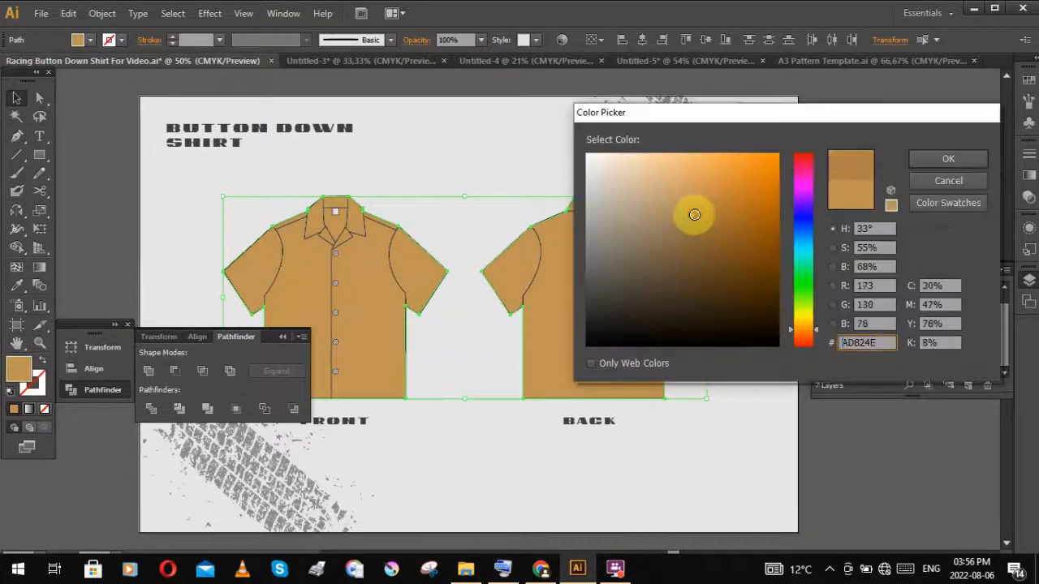
{"action": "left_click", "coordinate": [951, 160]}
{"action": "left_click", "coordinate": [622, 376]}
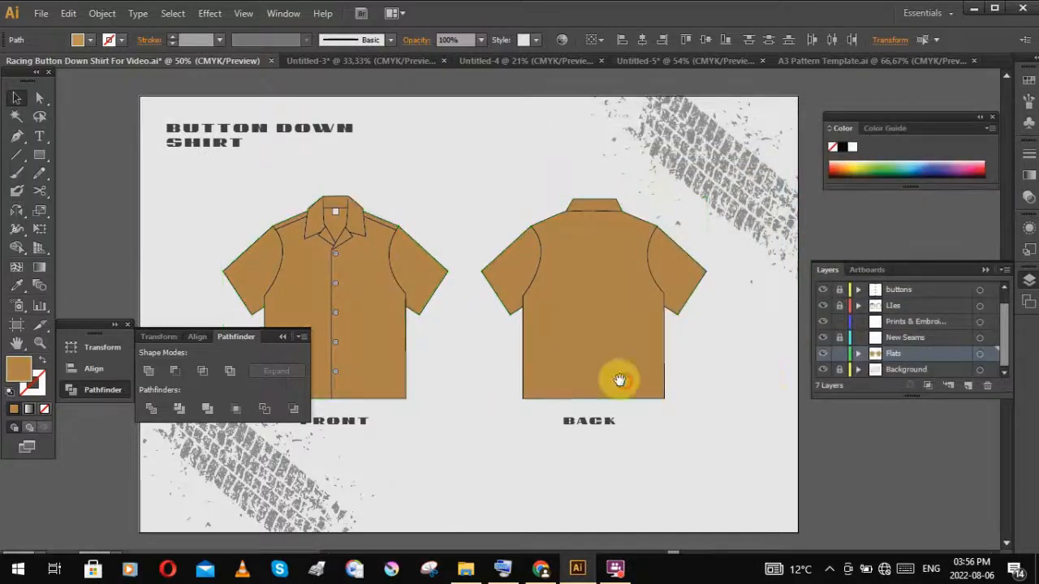
Step: Reselect the front and back shirt shapes, fill them with the muted beige AF8F6D and deselect them
{"action": "left_click_drag", "start_coordinate": [622, 376], "coordinate": [739, 386]}
{"action": "scroll", "coordinate": [704, 376], "scroll_direction": "up", "scroll_amount": 2}
{"action": "left_click_drag", "start_coordinate": [654, 366], "coordinate": [678, 397]}
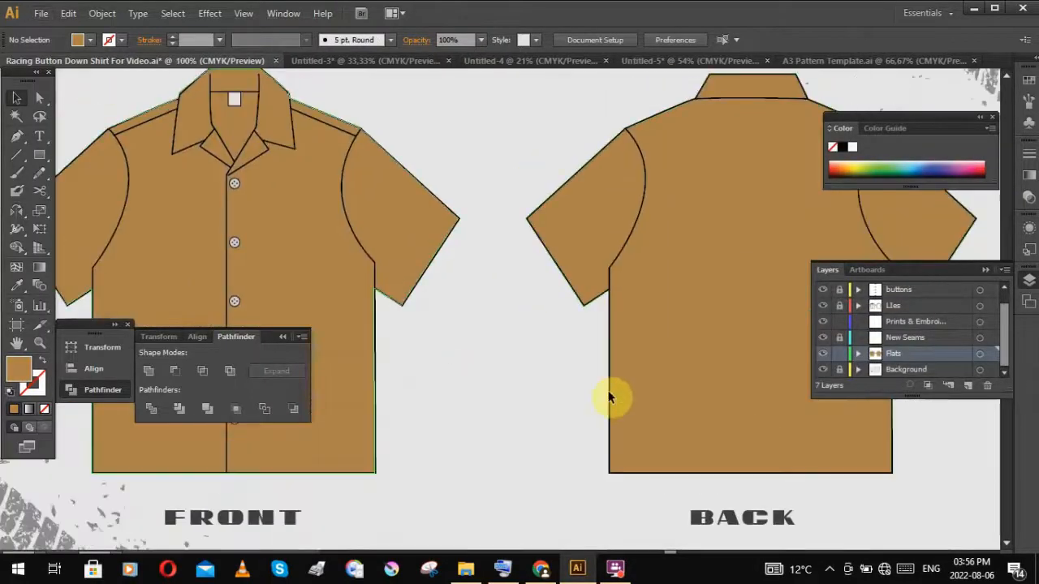
{"action": "left_click", "coordinate": [360, 366]}
{"action": "left_click", "coordinate": [690, 388], "text": "shift"}
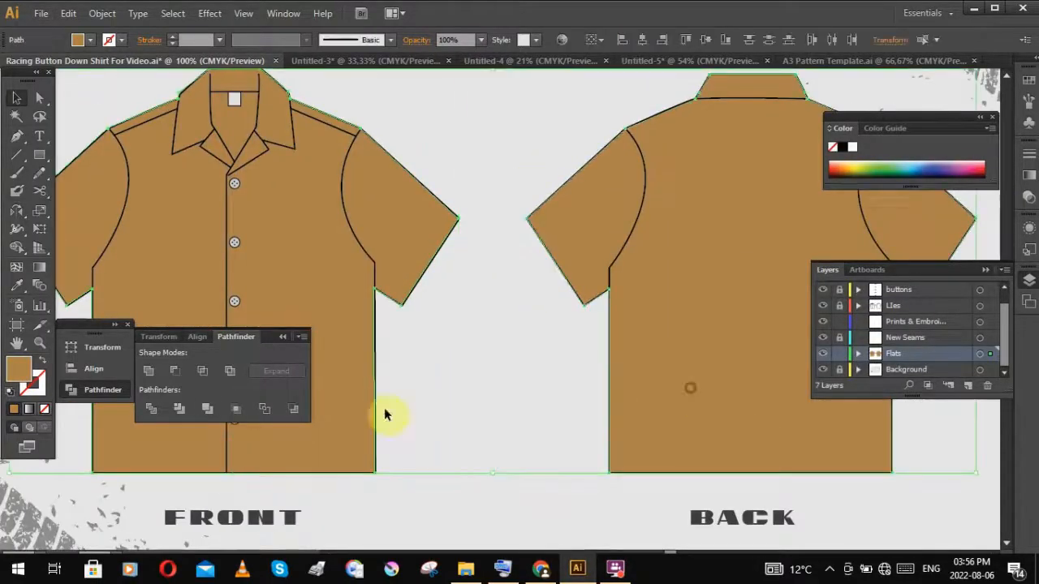
{"action": "double_click", "coordinate": [19, 369]}
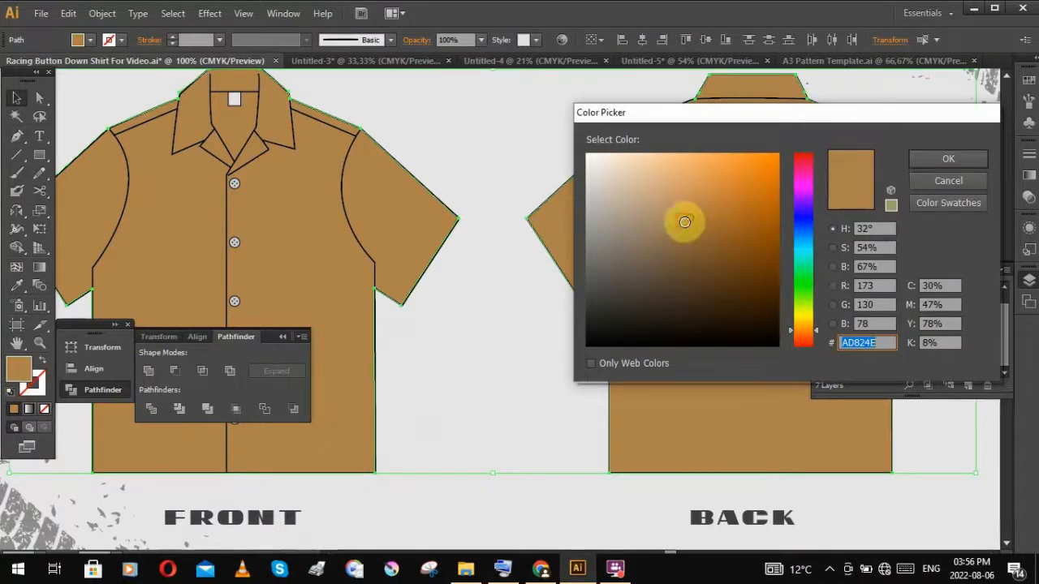
{"action": "left_click", "coordinate": [679, 225]}
{"action": "mouse_move", "coordinate": [680, 225]}
{"action": "left_mouse_down"}
{"action": "mouse_move", "coordinate": [646, 229]}
{"action": "mouse_move", "coordinate": [653, 218]}
{"action": "left_mouse_up"}
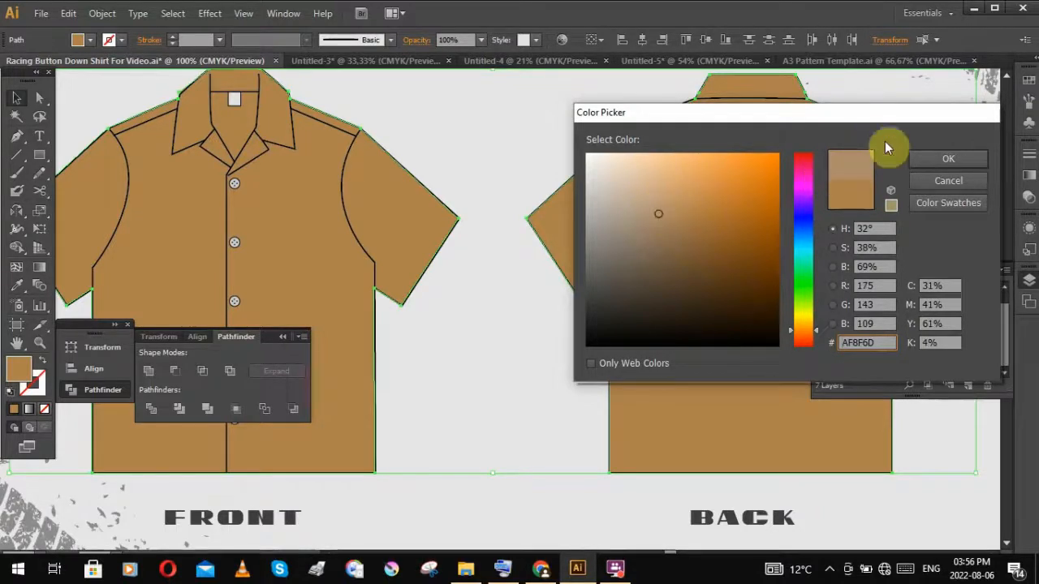
{"action": "left_click", "coordinate": [921, 162]}
{"action": "left_click", "coordinate": [555, 319]}
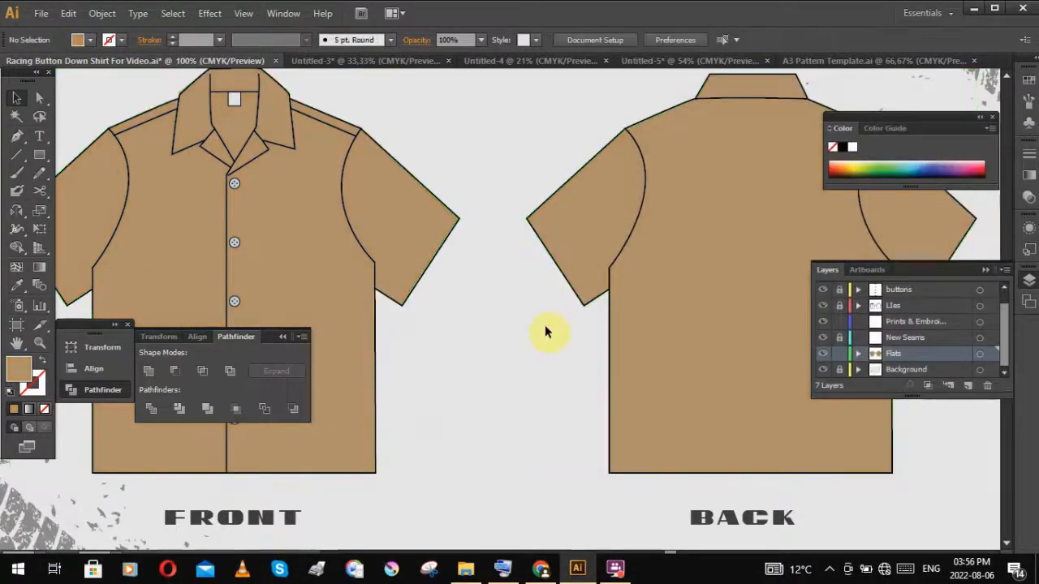
Step: Lock the Flats layer that holds the coloured shirt shapes
{"action": "scroll", "coordinate": [528, 347], "scroll_direction": "down", "scroll_amount": 1}
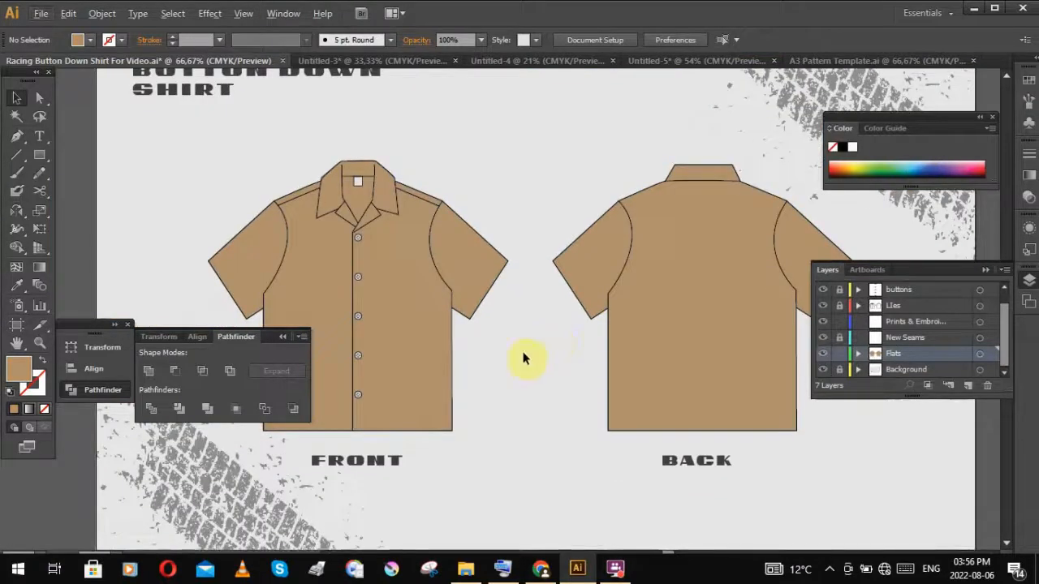
{"action": "scroll", "coordinate": [522, 354], "scroll_direction": "left", "scroll_amount": 1}
{"action": "scroll", "coordinate": [568, 359], "scroll_direction": "up", "scroll_amount": 1}
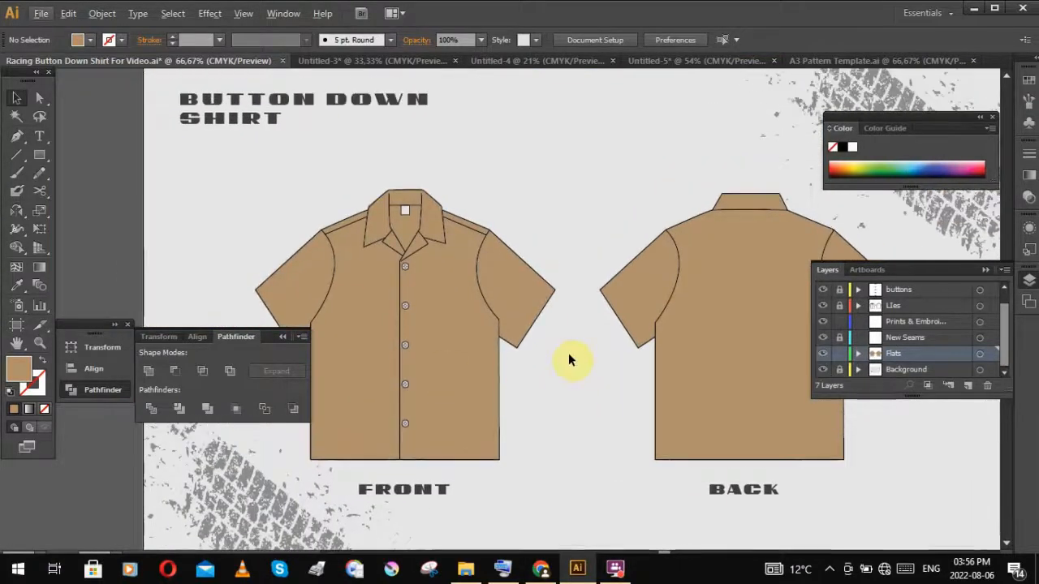
{"action": "scroll", "coordinate": [576, 368], "scroll_direction": "up", "scroll_amount": 1}
{"action": "scroll", "coordinate": [568, 376], "scroll_direction": "down", "scroll_amount": 1}
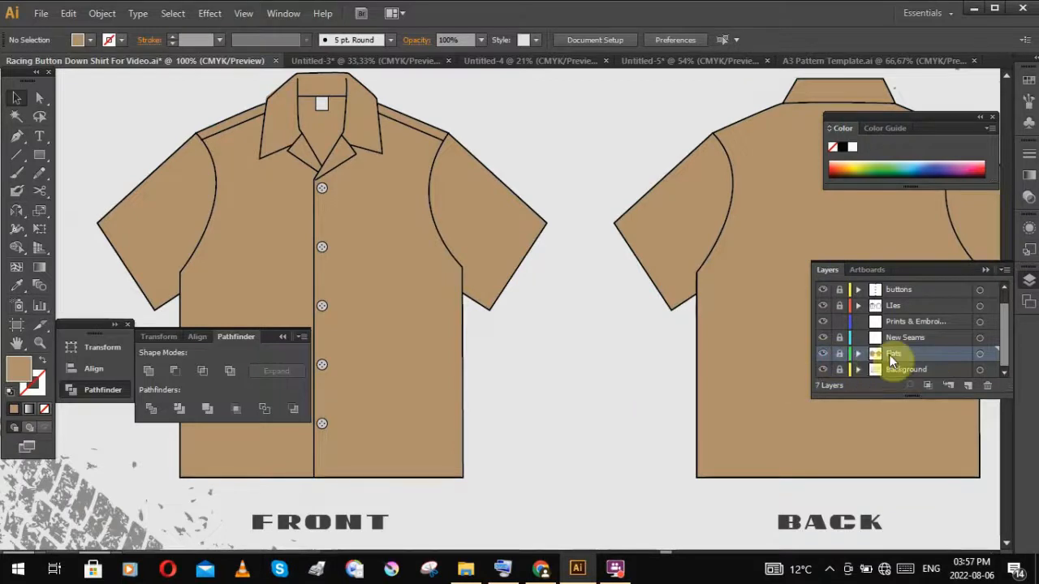
{"action": "left_click_drag", "start_coordinate": [582, 383], "coordinate": [617, 389]}
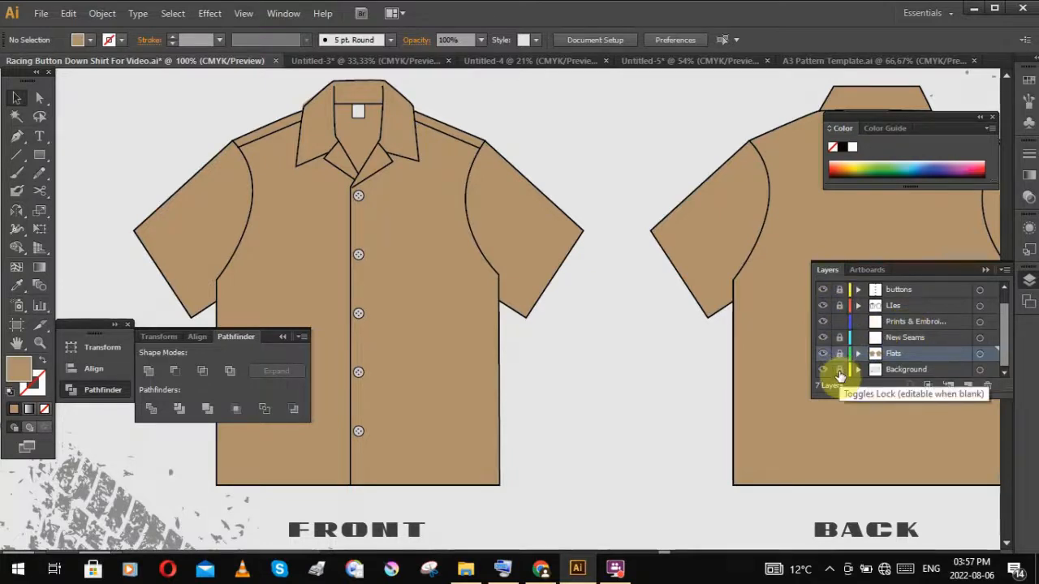
Step: Unlock the LIes and Flats layers, try moving the front shirt's fill off its outlines, undo the moves and deselect
{"action": "left_click", "coordinate": [840, 305]}
{"action": "left_click", "coordinate": [840, 353]}
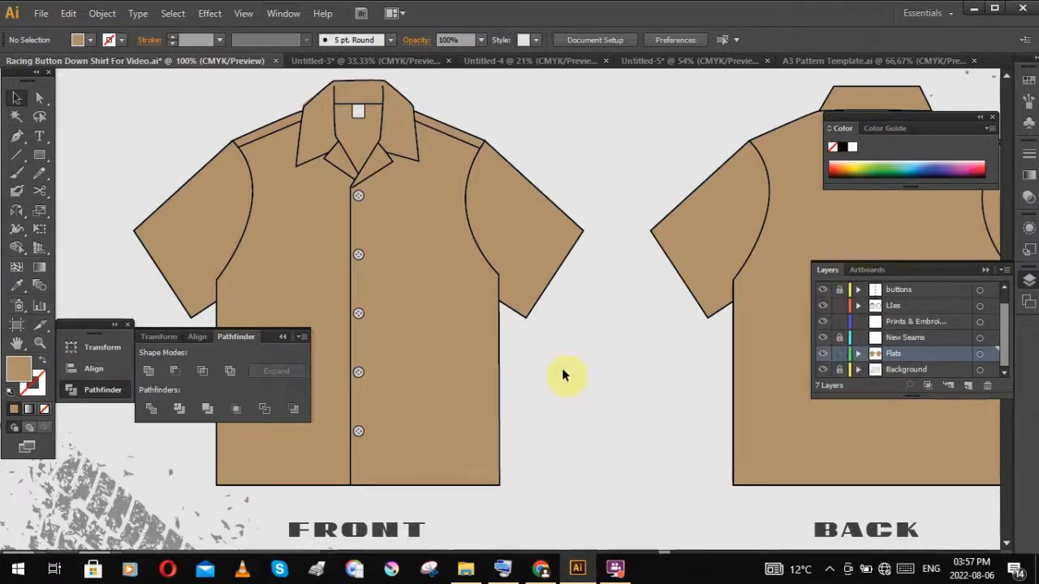
{"action": "left_click", "coordinate": [529, 315]}
{"action": "left_click_drag", "start_coordinate": [532, 307], "coordinate": [557, 316]}
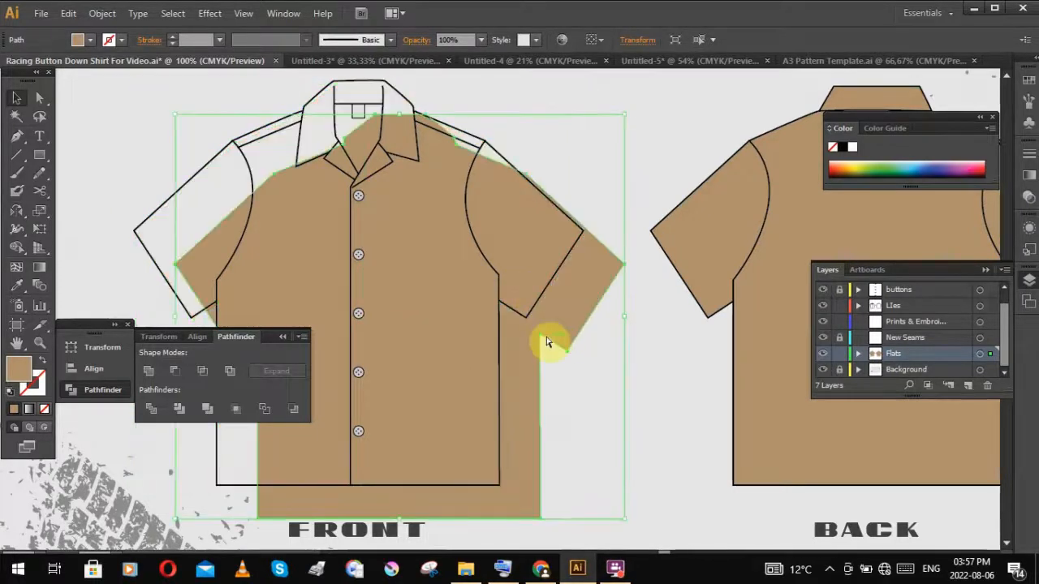
{"action": "key", "text": "ctrl+z"}
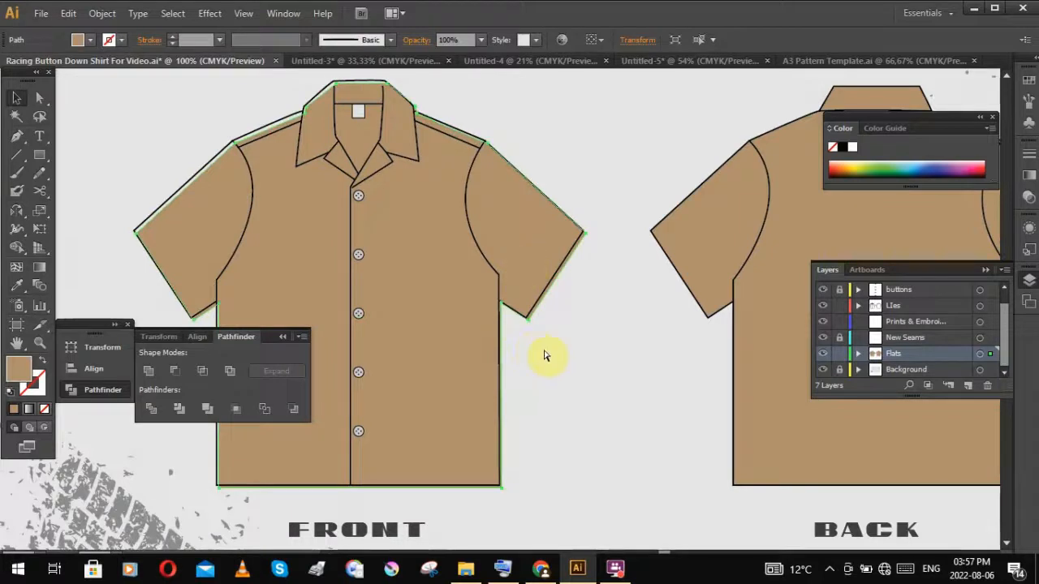
{"action": "left_click_drag", "start_coordinate": [519, 274], "coordinate": [612, 334]}
{"action": "key", "text": "ctrl+z"}
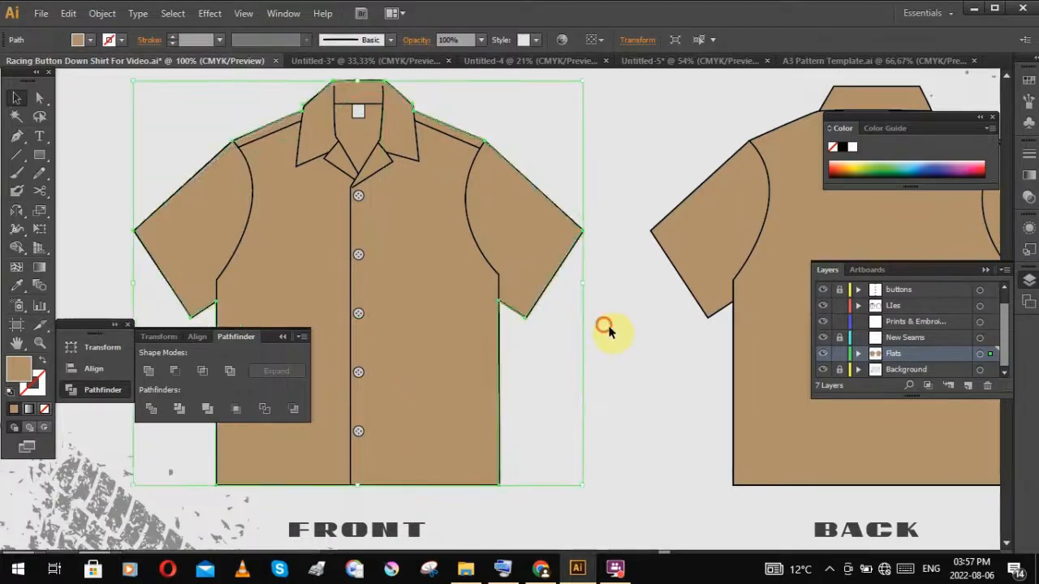
{"action": "left_click", "coordinate": [608, 325]}
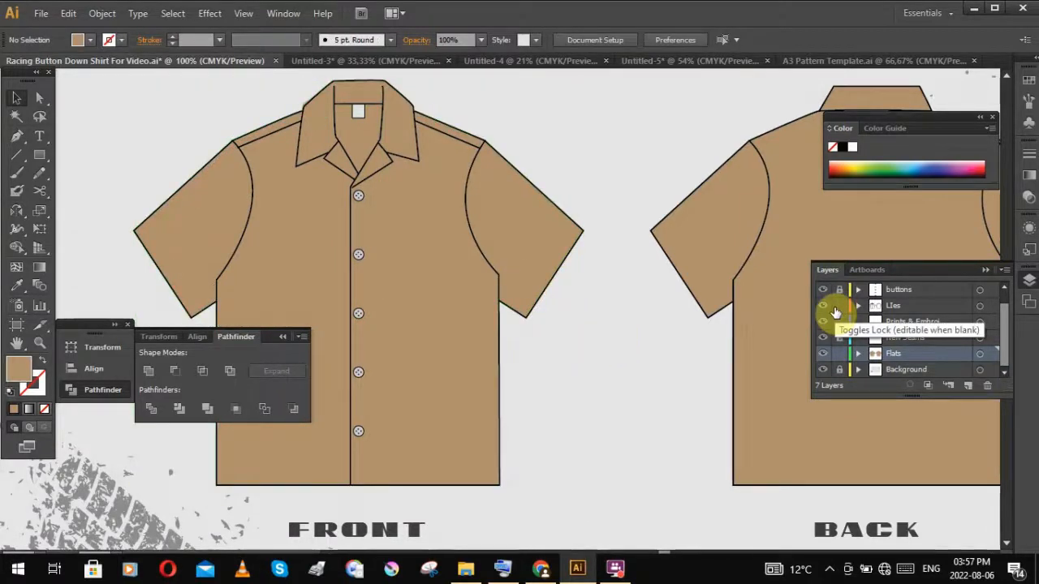
Step: Lock the Flats layer, select the front shirt's sleeve outline as a test, and lock the LIes layer
{"action": "left_click", "coordinate": [840, 353]}
{"action": "left_click_drag", "start_coordinate": [568, 271], "coordinate": [578, 289]}
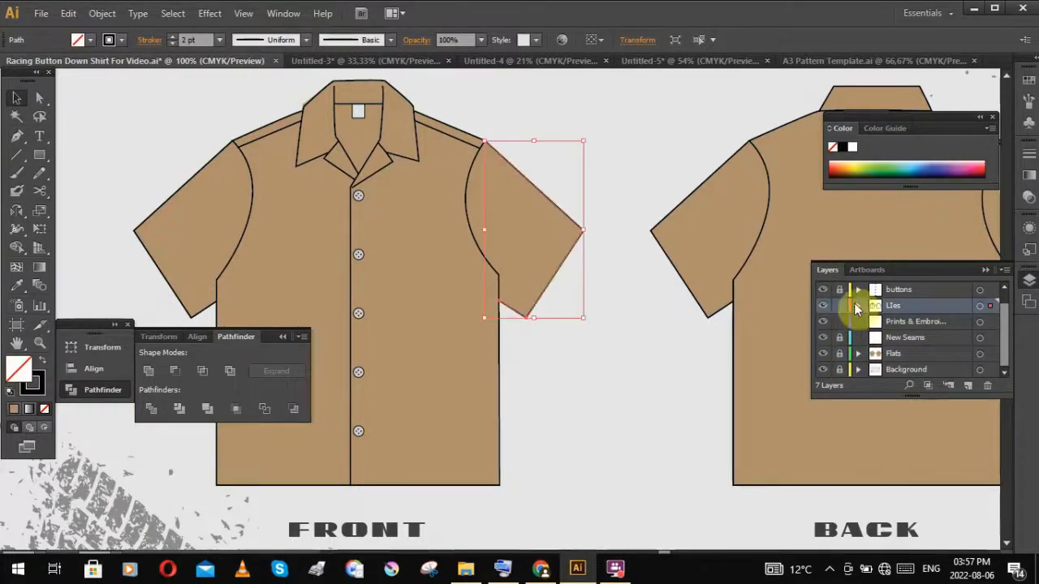
{"action": "left_click", "coordinate": [839, 306]}
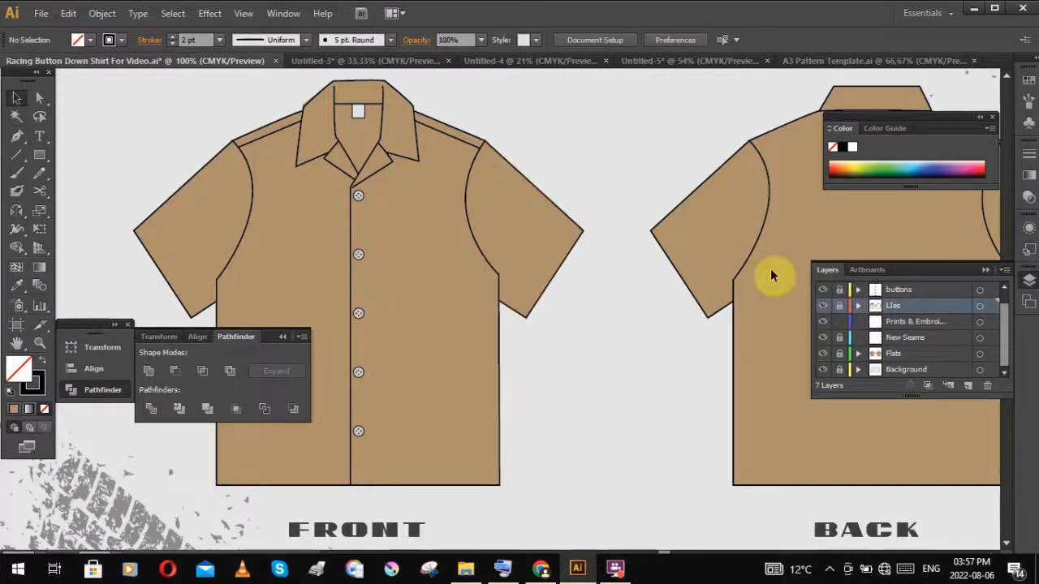
Step: Hide the buttons layer and make New Seams the active, unlocked layer
{"action": "left_click_drag", "start_coordinate": [519, 309], "coordinate": [580, 348]}
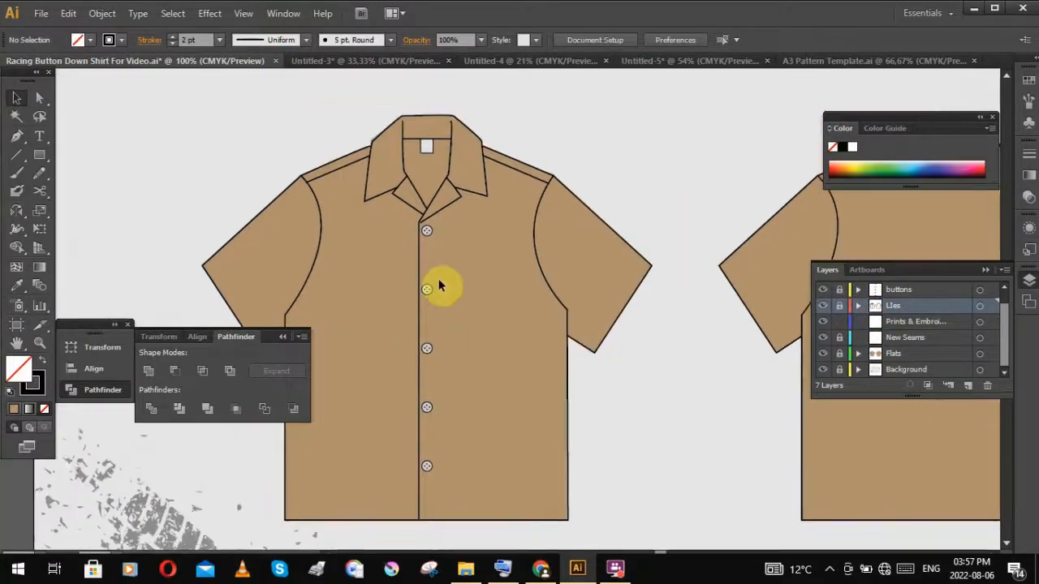
{"action": "left_click", "coordinate": [823, 289]}
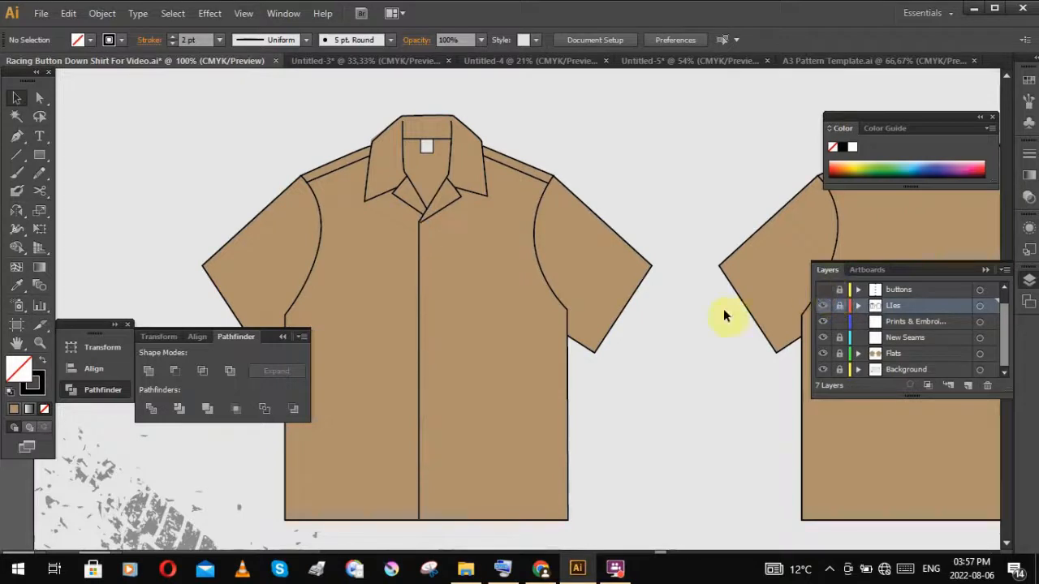
{"action": "left_click", "coordinate": [924, 337]}
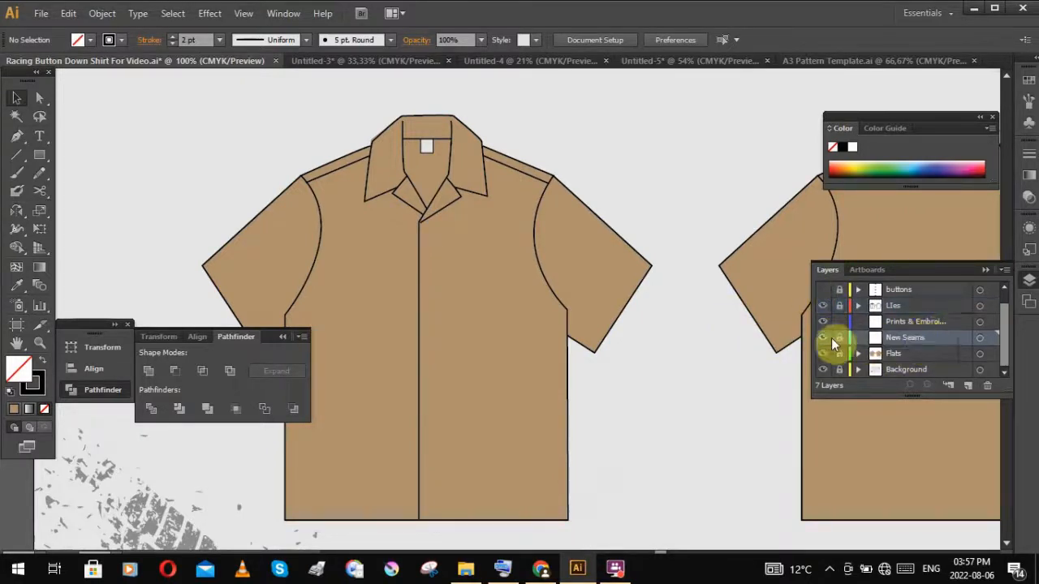
Step: Draw a closed four-point cuff band along the hem of the front shirt's right-hand sleeve with the Pen tool
{"action": "left_click", "coordinate": [16, 135]}
{"action": "scroll", "coordinate": [494, 204], "scroll_direction": "up", "scroll_amount": 1}
{"action": "left_click_drag", "start_coordinate": [496, 199], "coordinate": [517, 242]}
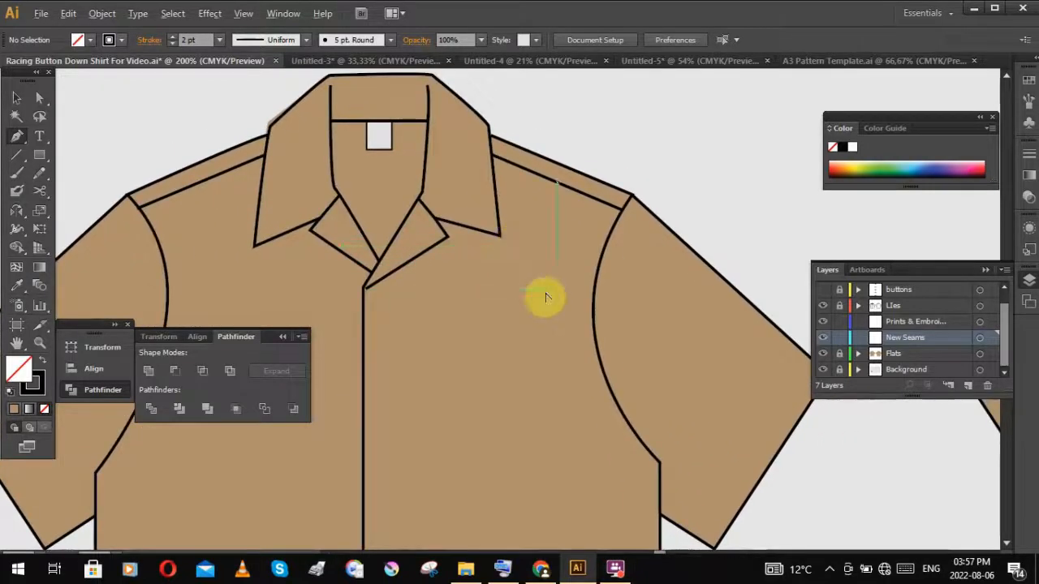
{"action": "left_click_drag", "start_coordinate": [543, 294], "coordinate": [473, 264]}
{"action": "left_click_drag", "start_coordinate": [575, 418], "coordinate": [493, 388]}
{"action": "scroll", "coordinate": [406, 378], "scroll_direction": "down", "scroll_amount": 2}
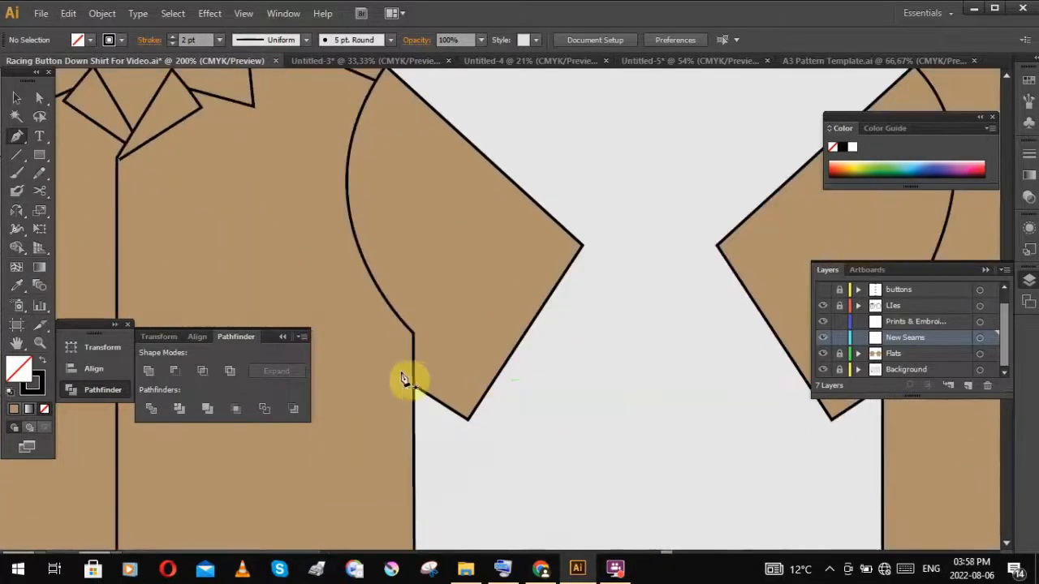
{"action": "scroll", "coordinate": [515, 214], "scroll_direction": "up", "scroll_amount": 2}
{"action": "scroll", "coordinate": [548, 215], "scroll_direction": "down", "scroll_amount": 1}
{"action": "left_click_drag", "start_coordinate": [552, 211], "coordinate": [492, 382]}
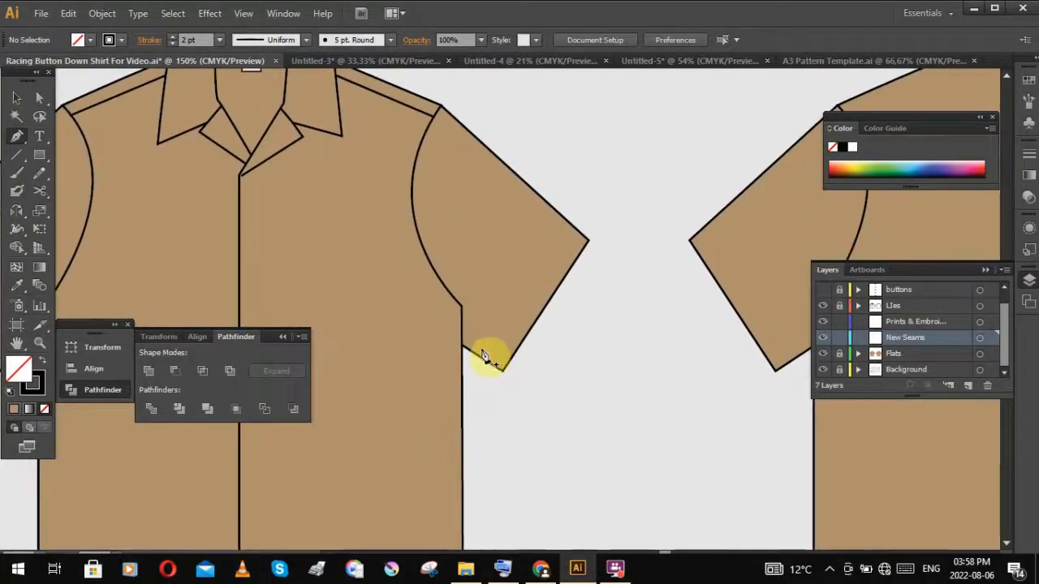
{"action": "left_click", "coordinate": [477, 356]}
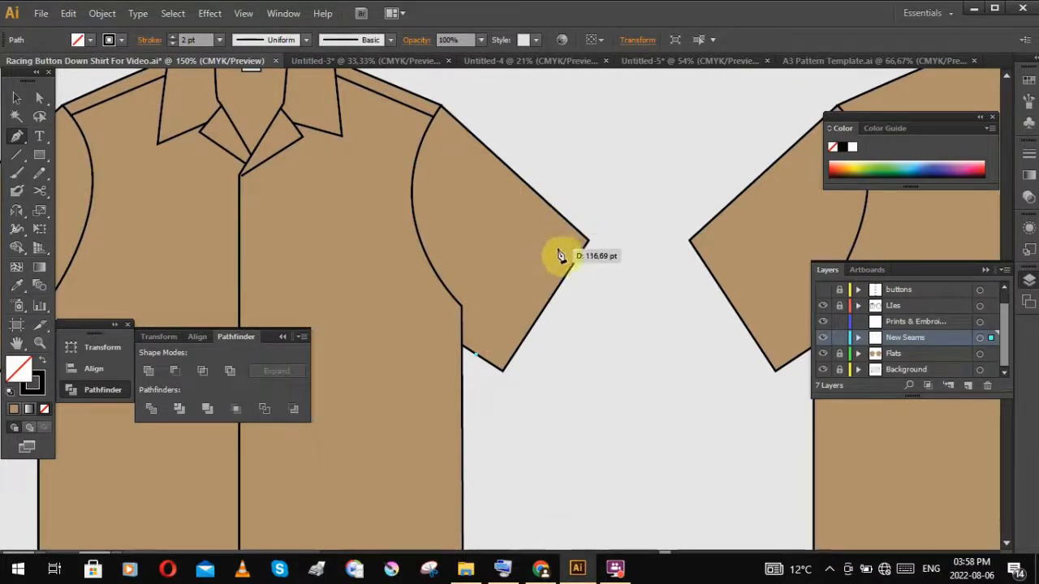
{"action": "left_click", "coordinate": [568, 224]}
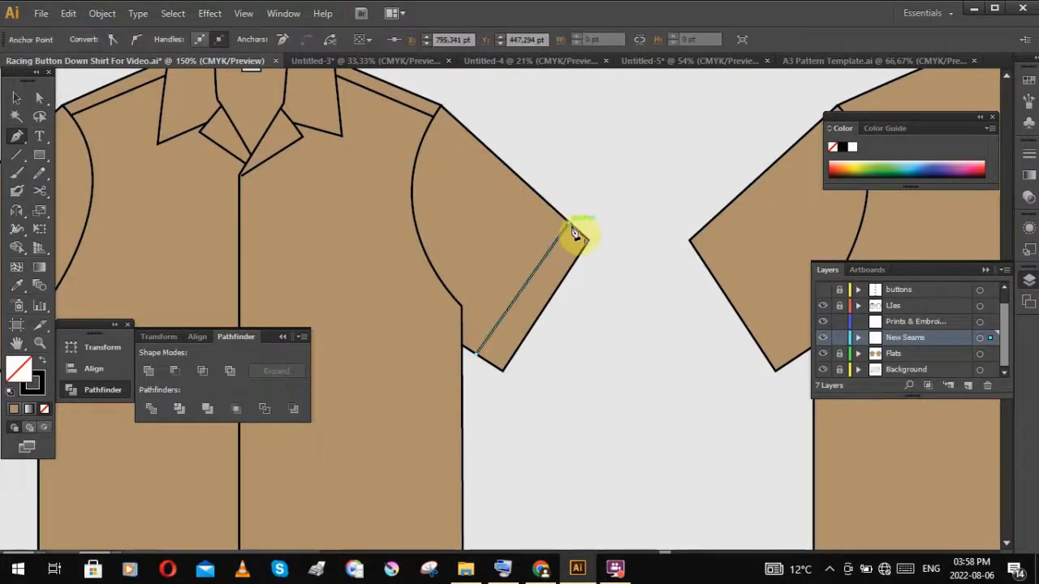
{"action": "left_click", "coordinate": [588, 240]}
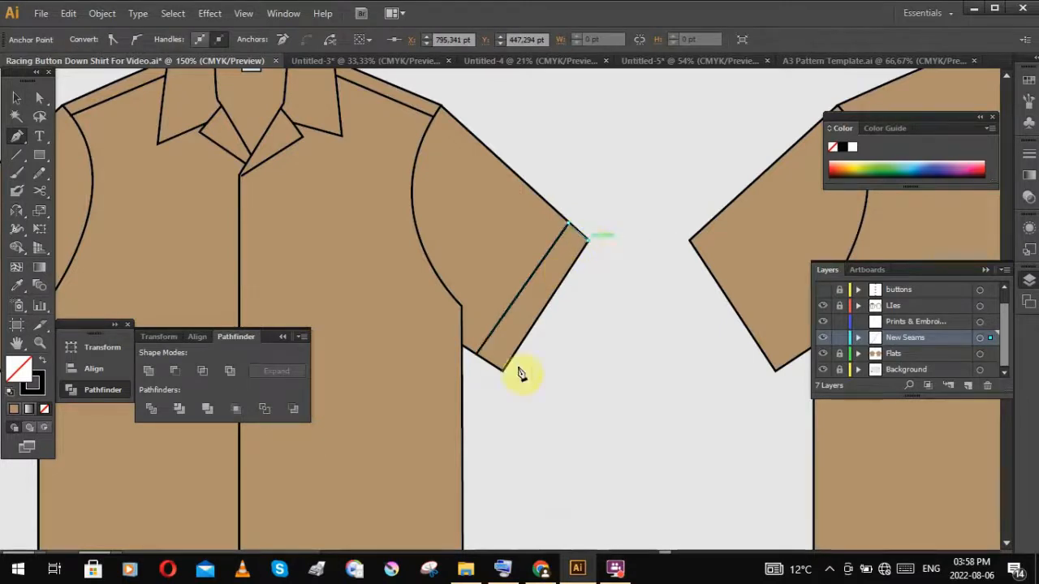
{"action": "left_click", "coordinate": [502, 371]}
{"action": "left_click", "coordinate": [478, 358]}
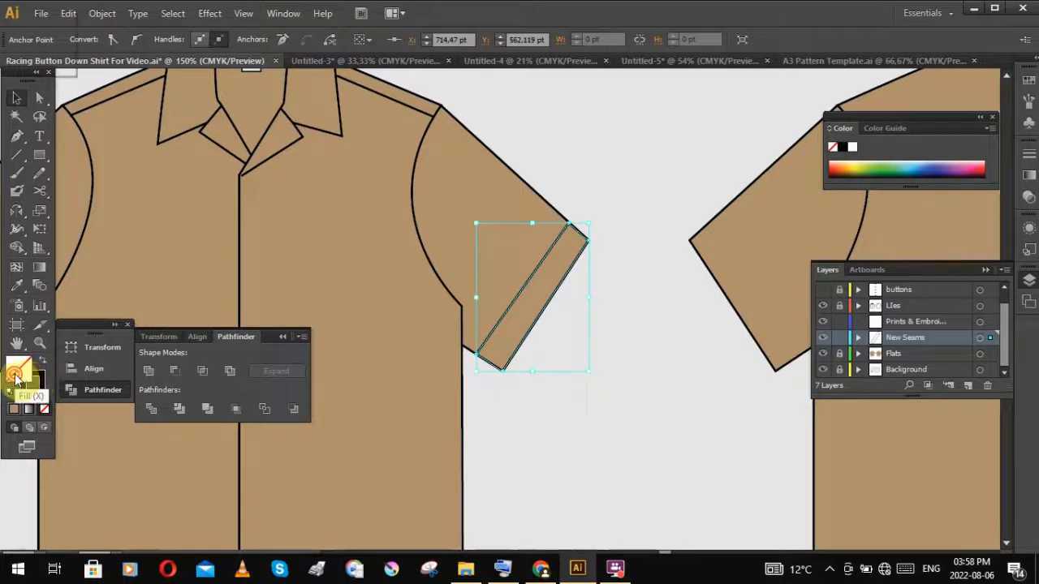
Step: Fill the sleeve cuff band with dark brown 633F1C
{"action": "double_click", "coordinate": [15, 378]}
{"action": "mouse_move", "coordinate": [693, 344]}
{"action": "left_mouse_down"}
{"action": "mouse_move", "coordinate": [688, 297]}
{"action": "mouse_move", "coordinate": [766, 283]}
{"action": "mouse_move", "coordinate": [692, 292]}
{"action": "mouse_move", "coordinate": [698, 283]}
{"action": "left_mouse_up"}
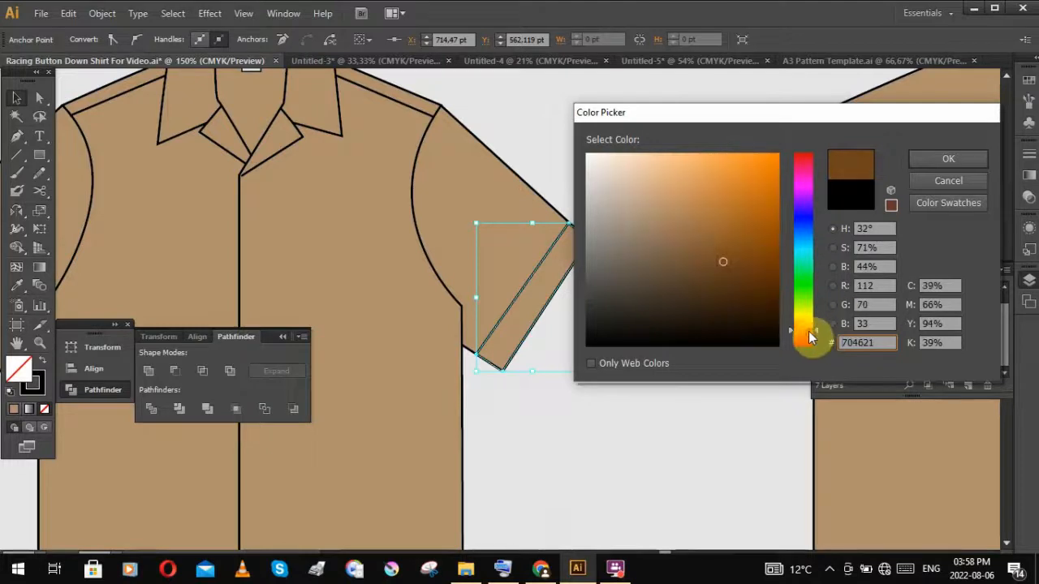
{"action": "left_click_drag", "start_coordinate": [811, 338], "coordinate": [810, 331]}
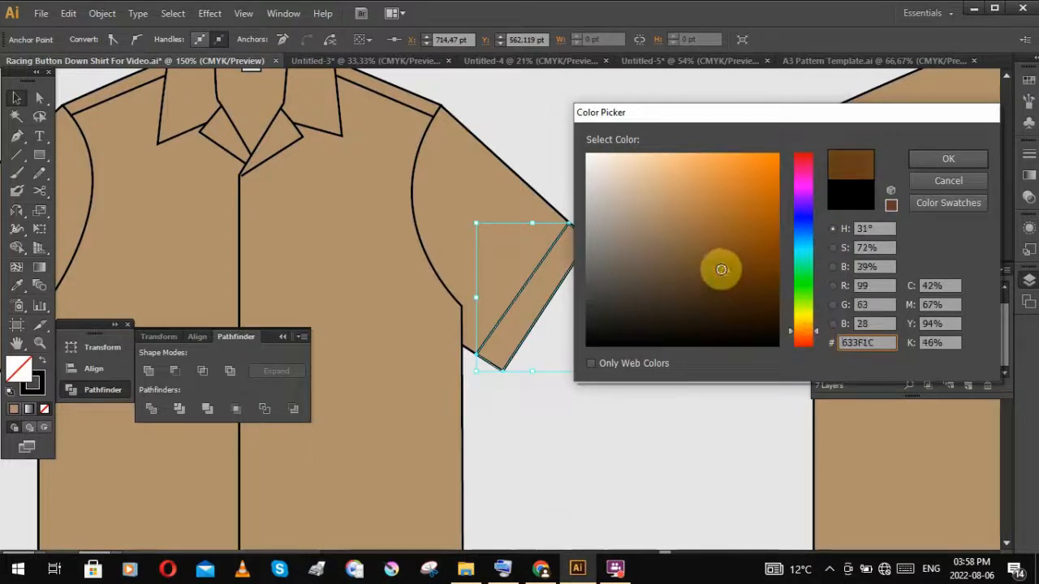
{"action": "key", "text": "Return"}
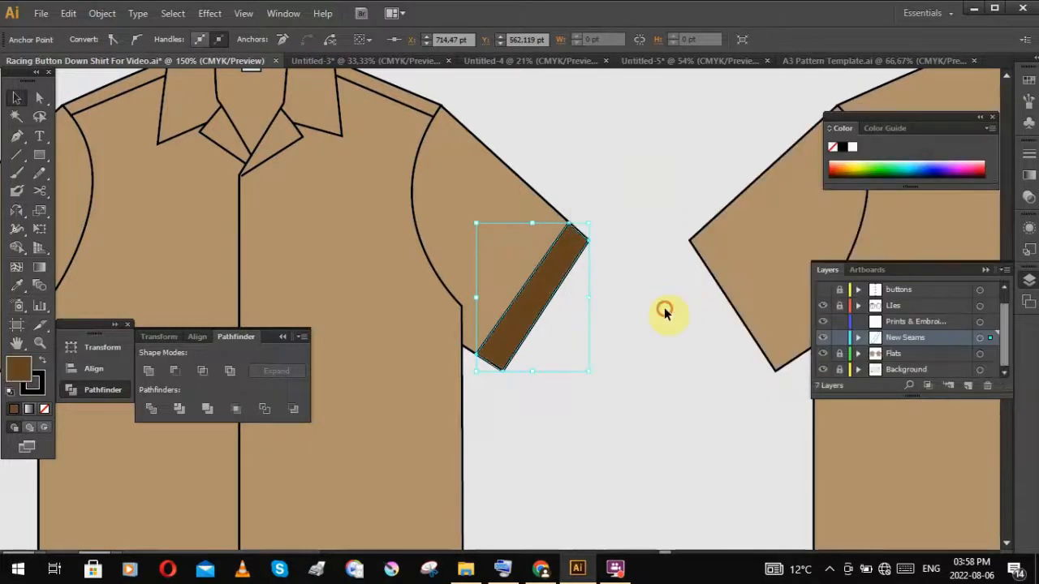
Step: Move the cuff band's lower inner corner point slightly along the sleeve's underside to narrow the band there, and deselect it
{"action": "left_click", "coordinate": [623, 355]}
{"action": "scroll", "coordinate": [622, 355], "scroll_direction": "down", "scroll_amount": 3}
{"action": "left_click", "coordinate": [623, 280]}
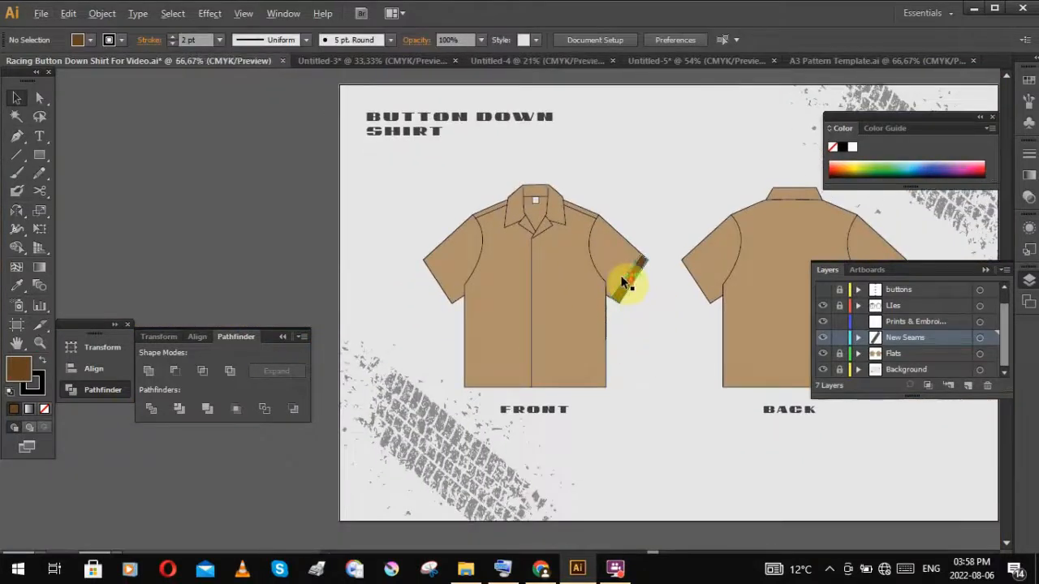
{"action": "scroll", "coordinate": [649, 280], "scroll_direction": "up", "scroll_amount": 2}
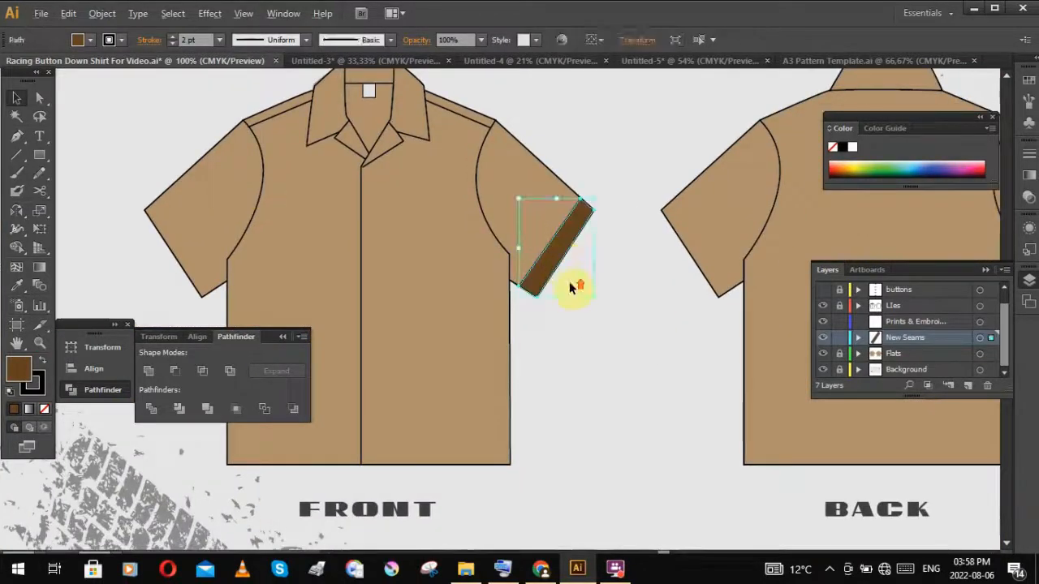
{"action": "scroll", "coordinate": [582, 280], "scroll_direction": "up", "scroll_amount": 2}
{"action": "left_click", "coordinate": [40, 100]}
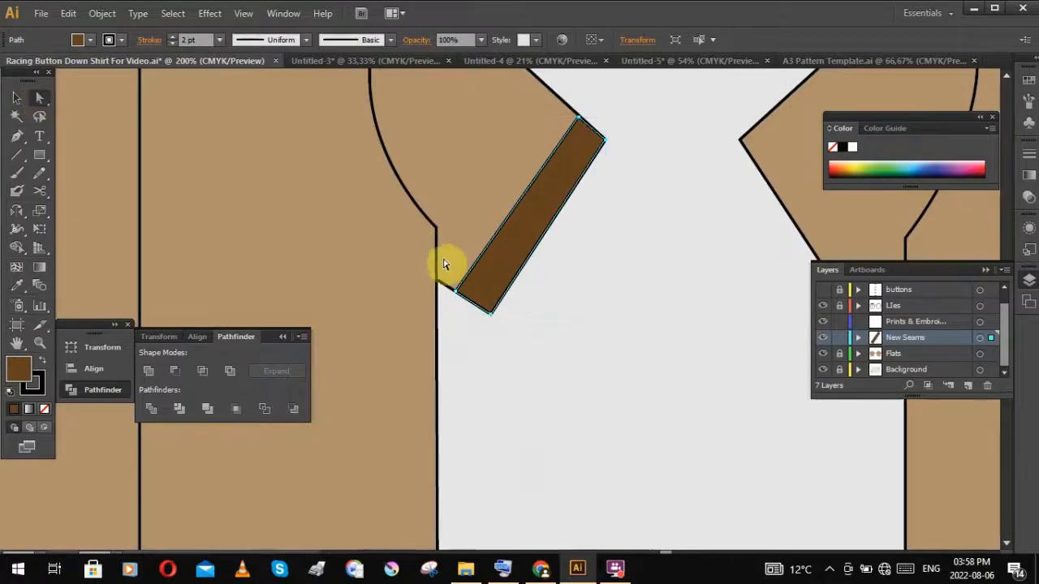
{"action": "left_click_drag", "start_coordinate": [458, 290], "coordinate": [465, 294]}
{"action": "left_click", "coordinate": [582, 315]}
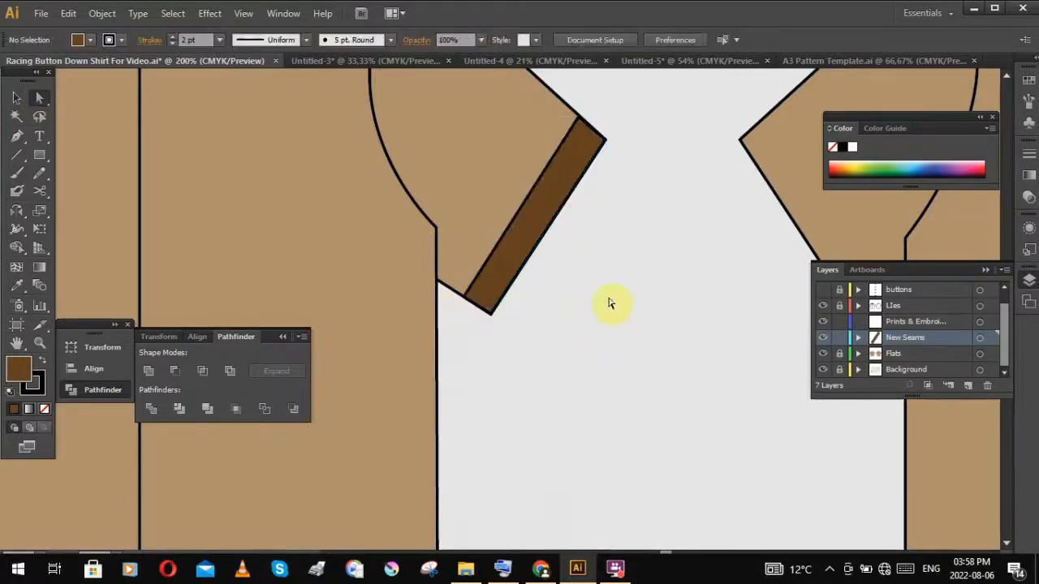
{"action": "scroll", "coordinate": [609, 302], "scroll_direction": "down", "scroll_amount": 2}
{"action": "left_click_drag", "start_coordinate": [609, 302], "coordinate": [603, 325]}
{"action": "left_click_drag", "start_coordinate": [344, 239], "coordinate": [379, 257]}
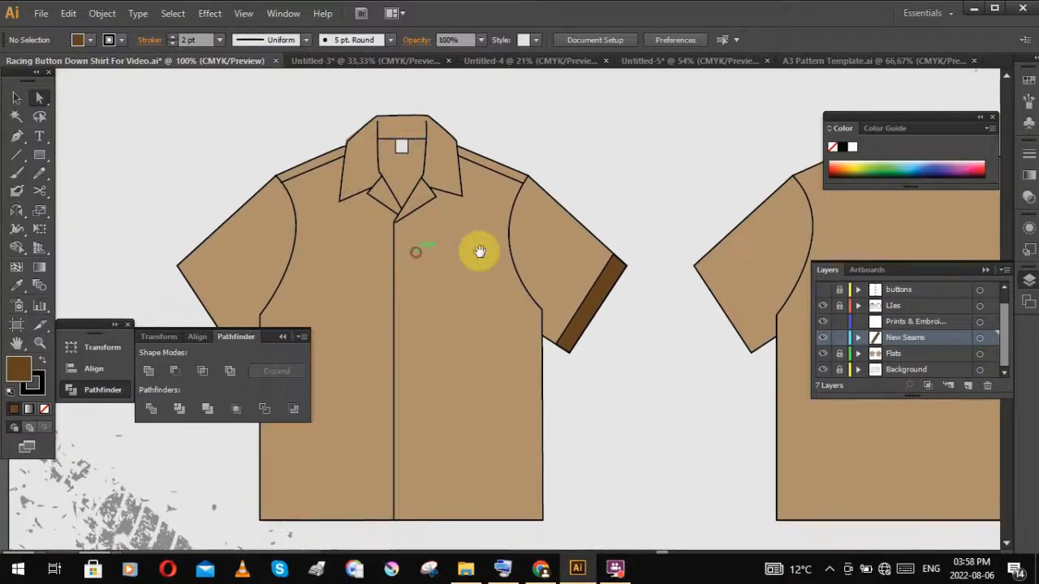
{"action": "left_click_drag", "start_coordinate": [479, 299], "coordinate": [420, 290]}
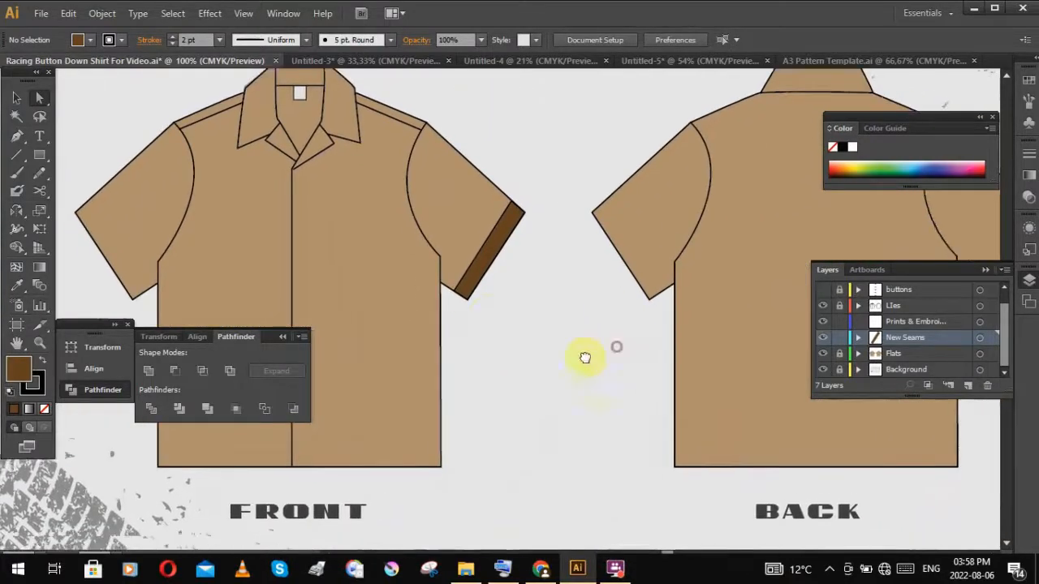
{"action": "scroll", "coordinate": [587, 354], "scroll_direction": "left", "scroll_amount": 3}
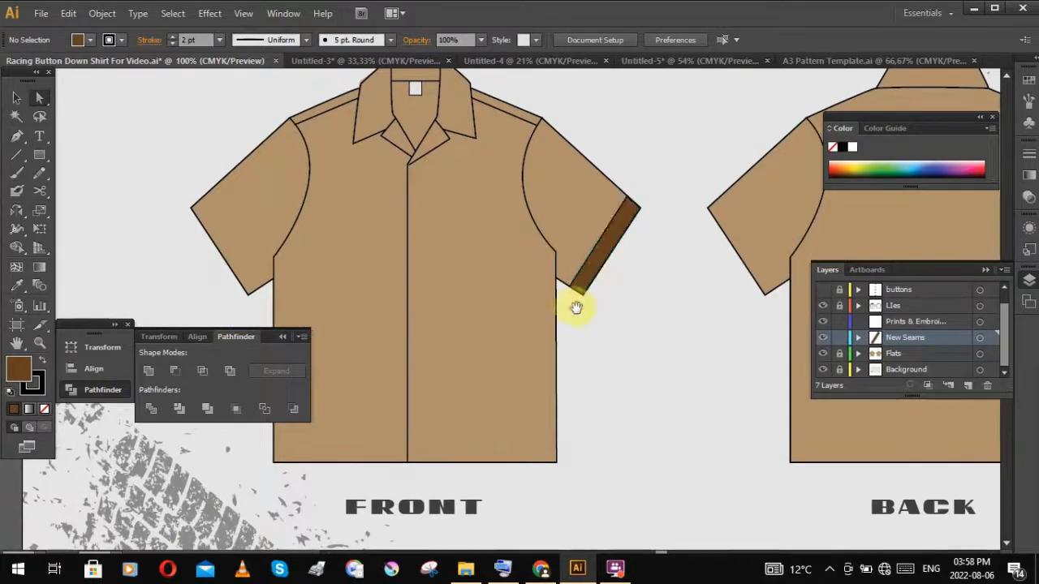
{"action": "left_click_drag", "start_coordinate": [576, 308], "coordinate": [596, 314]}
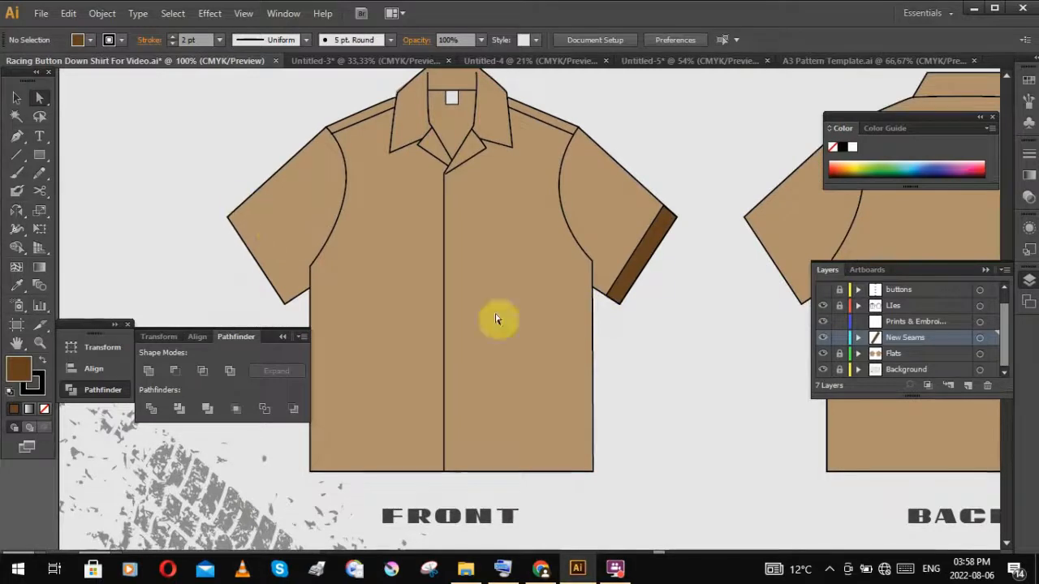
Step: Remove the brown cuff band's stroke, reapply it as a thinner 1 pt black stroke, and deselect the band
{"action": "scroll", "coordinate": [650, 269], "scroll_direction": "up", "scroll_amount": 3}
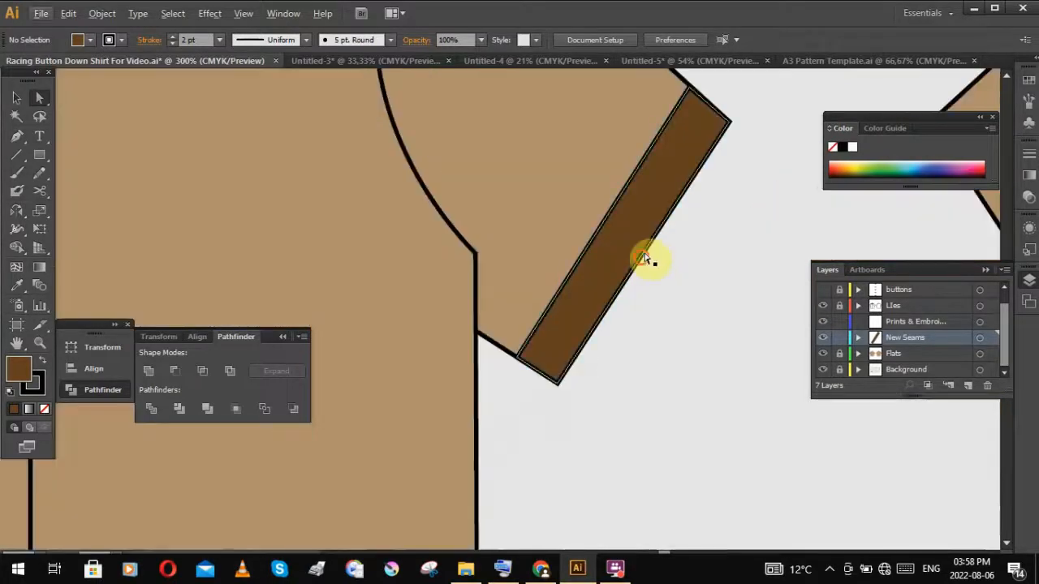
{"action": "left_click_drag", "start_coordinate": [650, 261], "coordinate": [632, 336]}
{"action": "left_click", "coordinate": [595, 333]}
{"action": "left_click", "coordinate": [687, 365]}
{"action": "scroll", "coordinate": [605, 358], "scroll_direction": "up", "scroll_amount": 1}
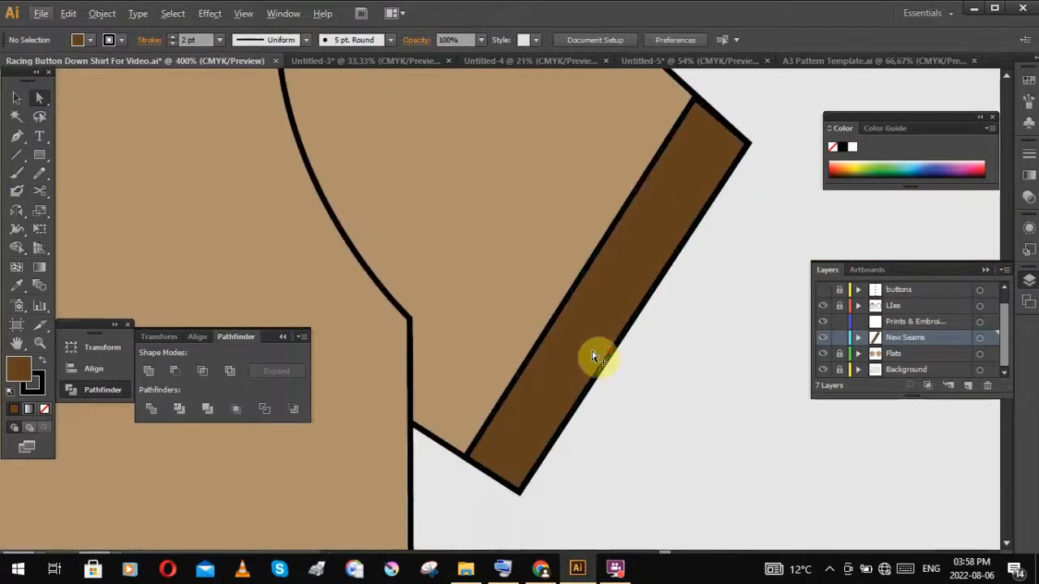
{"action": "left_click", "coordinate": [542, 337]}
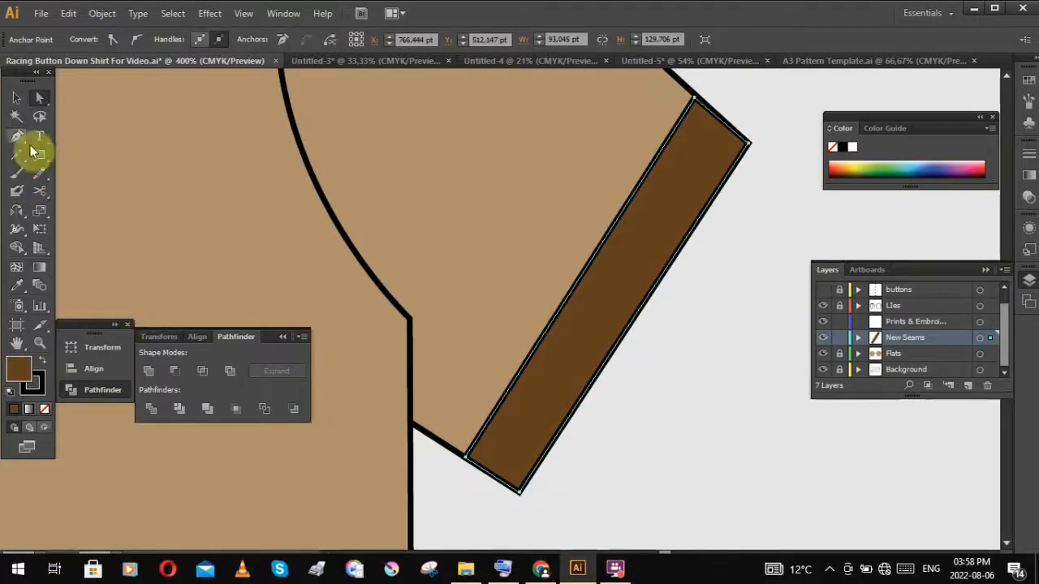
{"action": "left_click", "coordinate": [17, 98]}
{"action": "left_click", "coordinate": [650, 365]}
{"action": "left_click", "coordinate": [557, 317]}
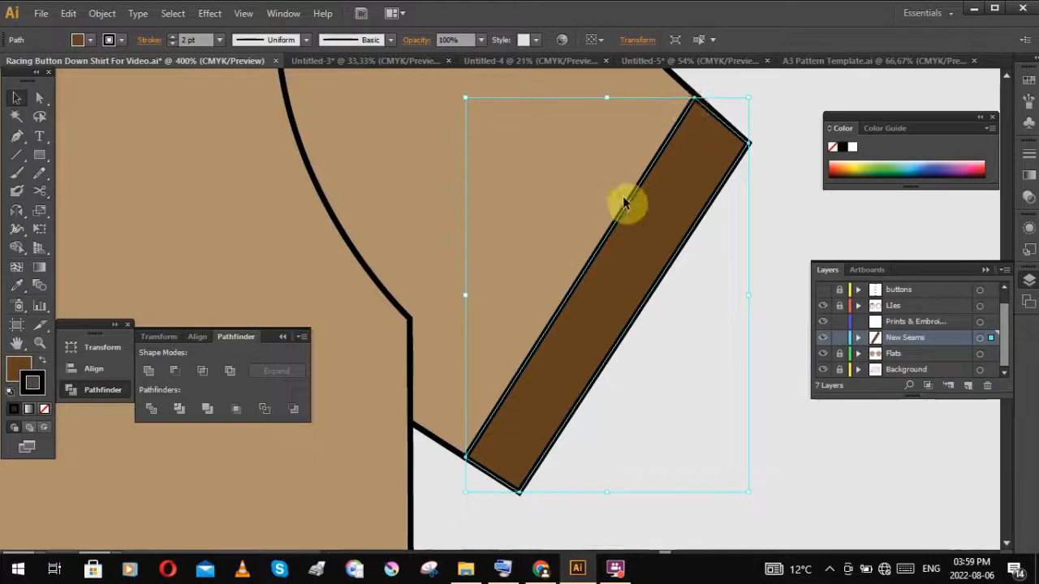
{"action": "left_click", "coordinate": [43, 409]}
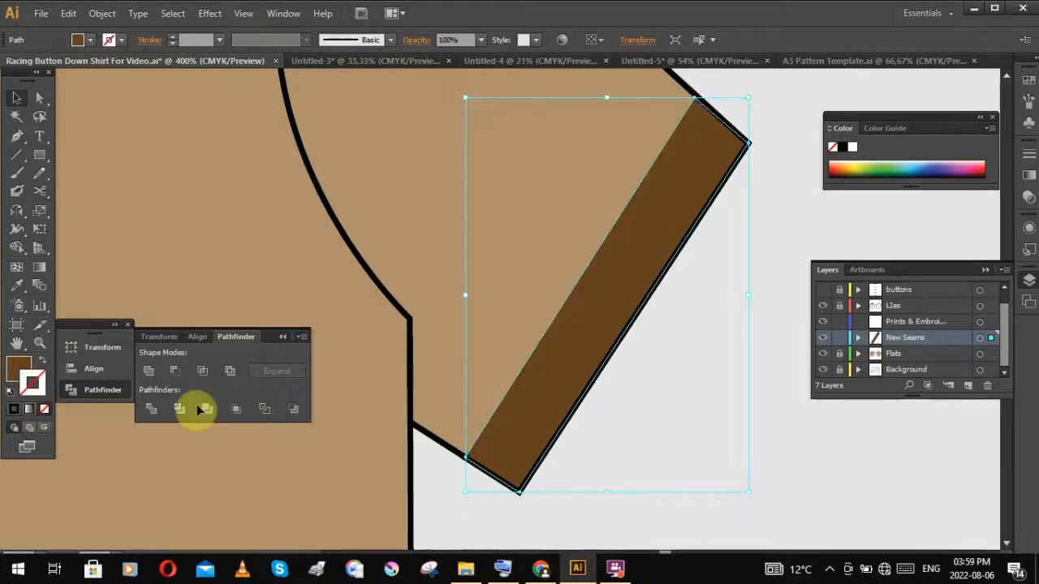
{"action": "left_click", "coordinate": [680, 448]}
{"action": "left_click", "coordinate": [571, 367]}
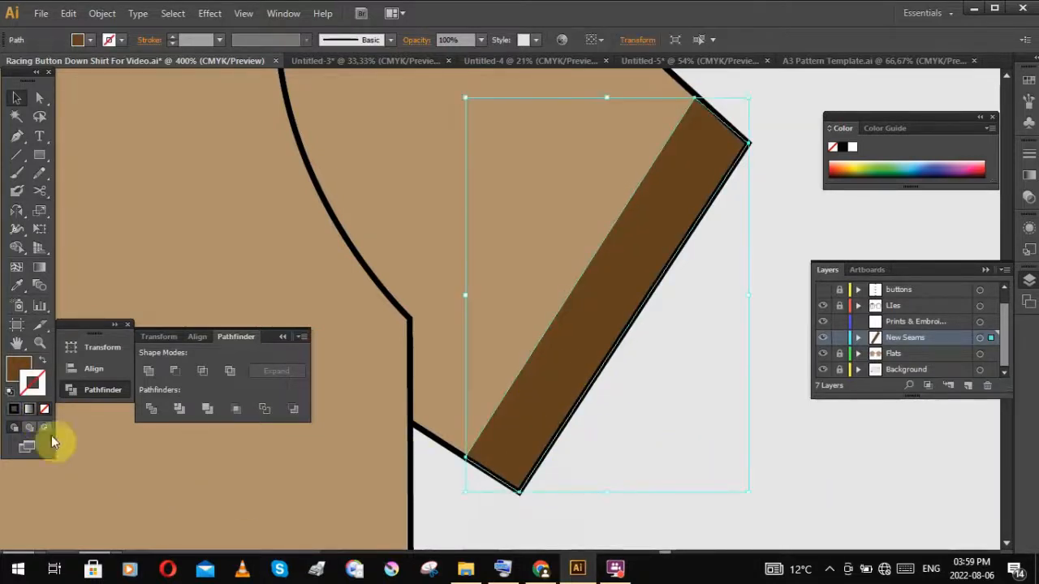
{"action": "left_click", "coordinate": [16, 408]}
{"action": "left_click", "coordinate": [797, 483]}
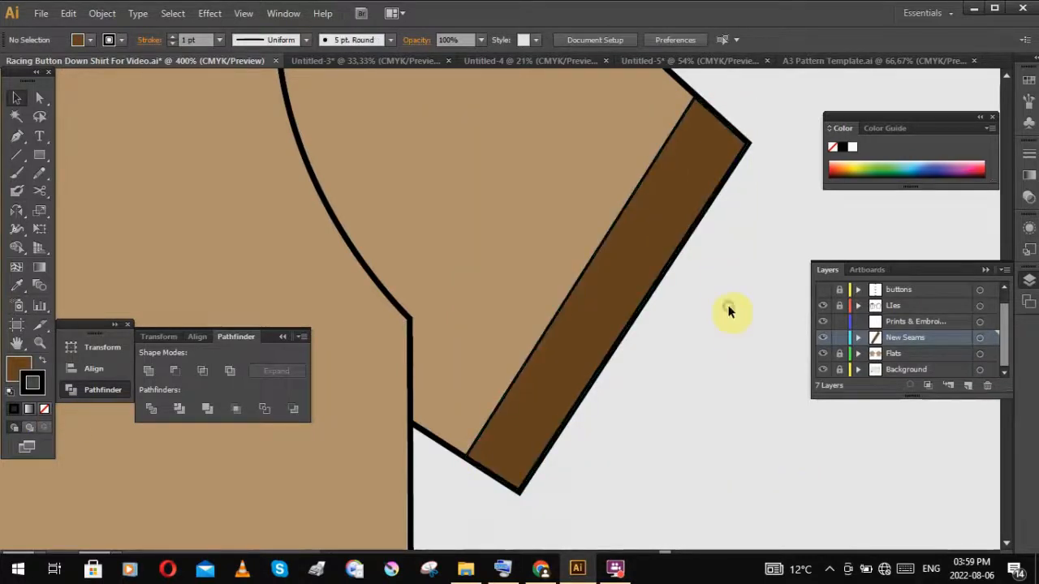
{"action": "scroll", "coordinate": [727, 322], "scroll_direction": "down", "scroll_amount": 2}
{"action": "left_click_drag", "start_coordinate": [724, 334], "coordinate": [587, 431]}
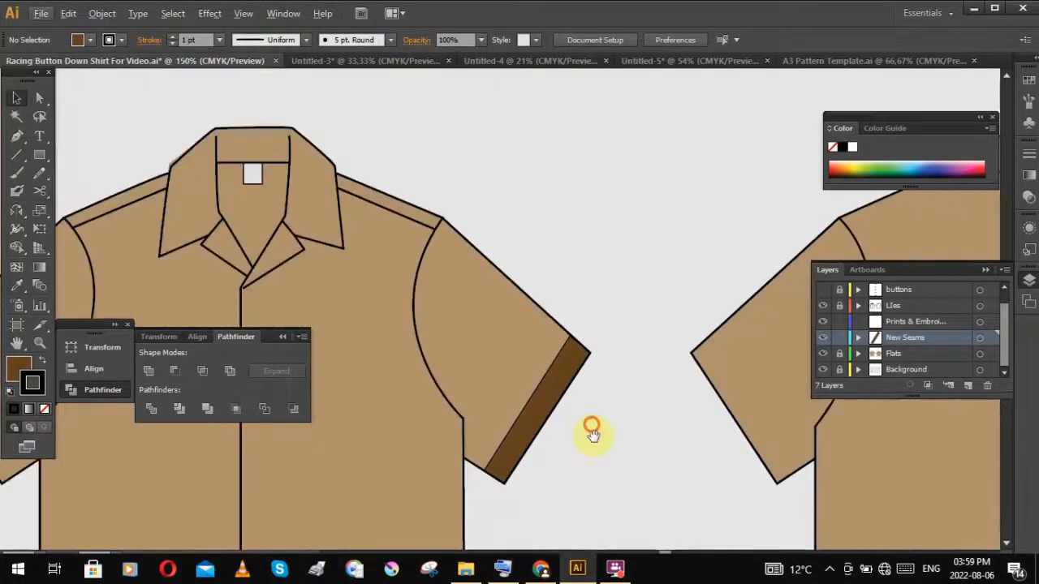
{"action": "scroll", "coordinate": [664, 371], "scroll_direction": "down", "scroll_amount": 1}
{"action": "left_click_drag", "start_coordinate": [659, 374], "coordinate": [653, 351]}
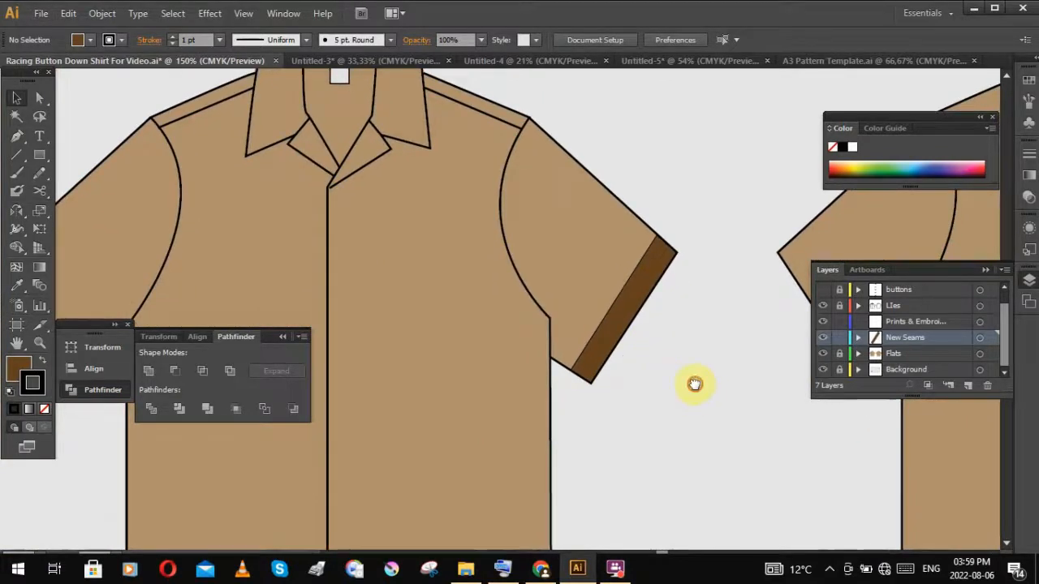
{"action": "left_click_drag", "start_coordinate": [691, 382], "coordinate": [724, 393]}
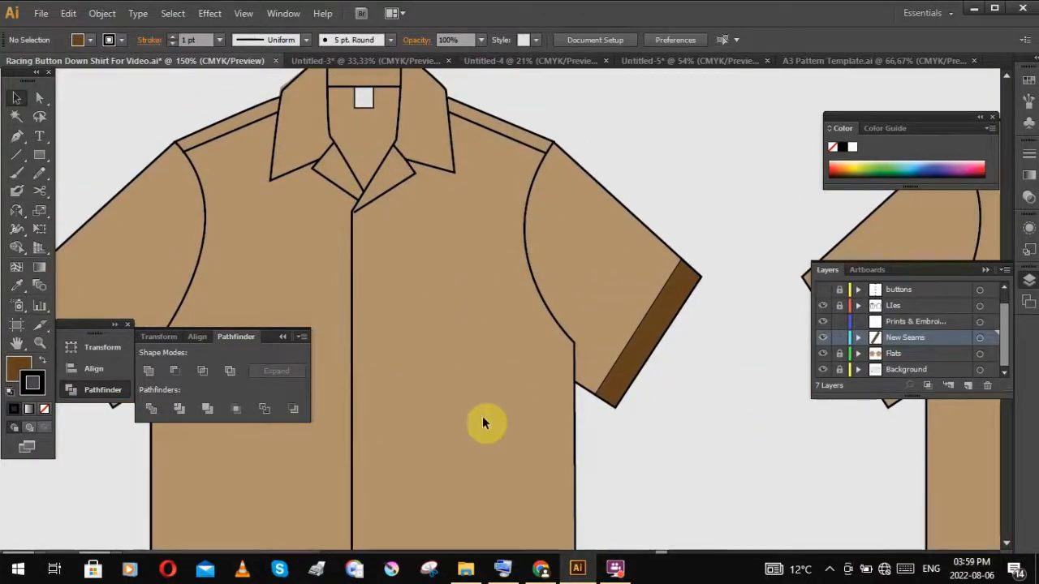
{"action": "left_click", "coordinate": [617, 568]}
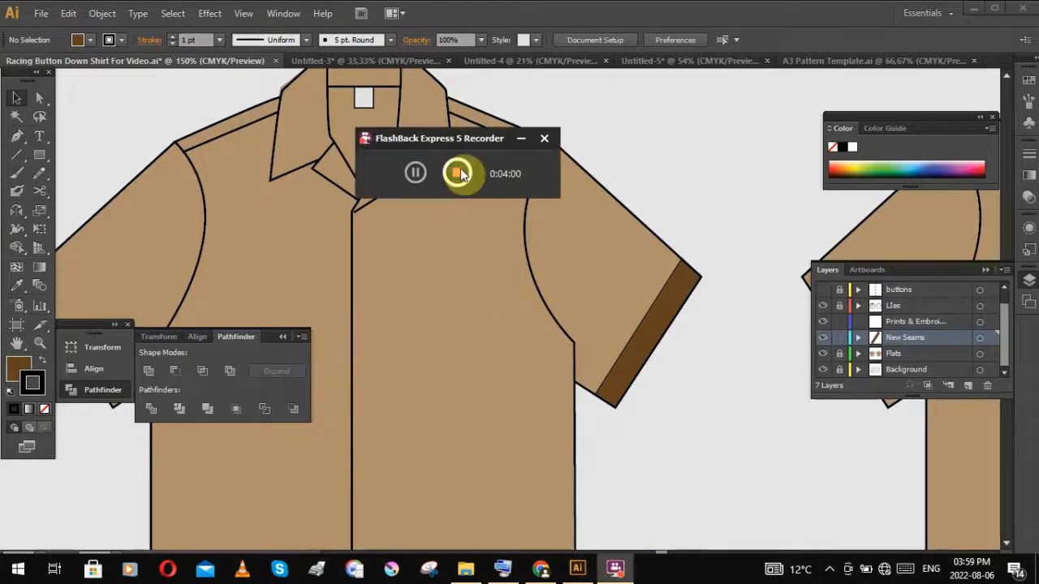
{"action": "left_click", "coordinate": [459, 173]}
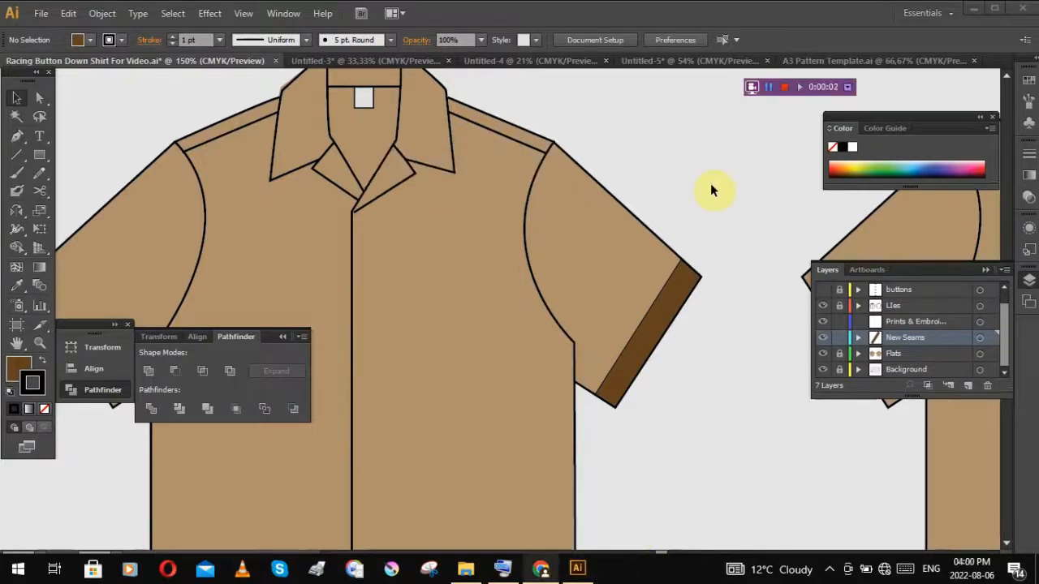
Step: Draw a closed shoulder panel on the New Seams layer, from the collar edge below the yoke line to the armhole and back along the shoulder
{"action": "left_click", "coordinate": [695, 352]}
{"action": "key", "text": "ctrl+plus"}
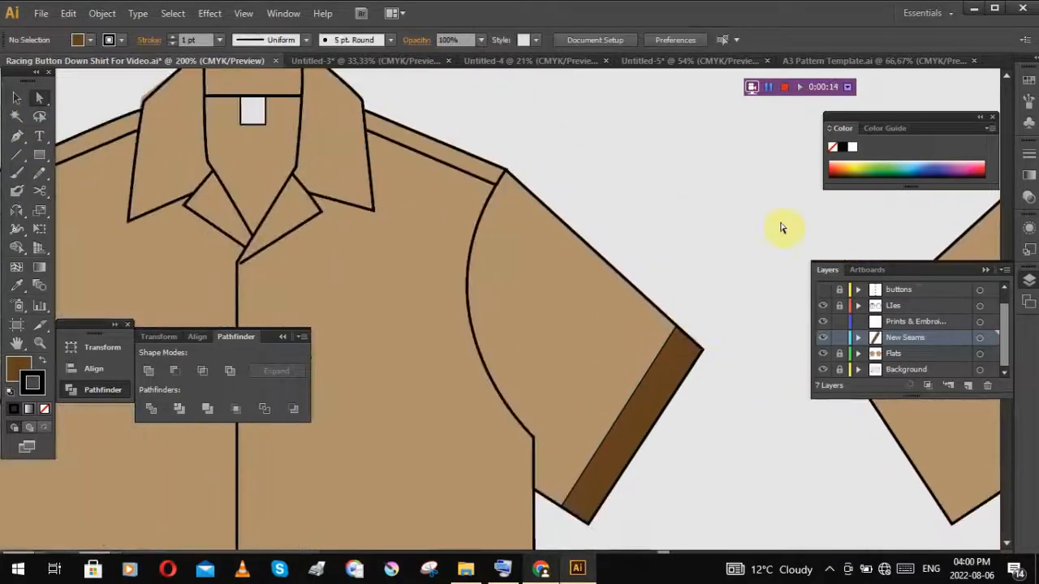
{"action": "left_click", "coordinate": [889, 293]}
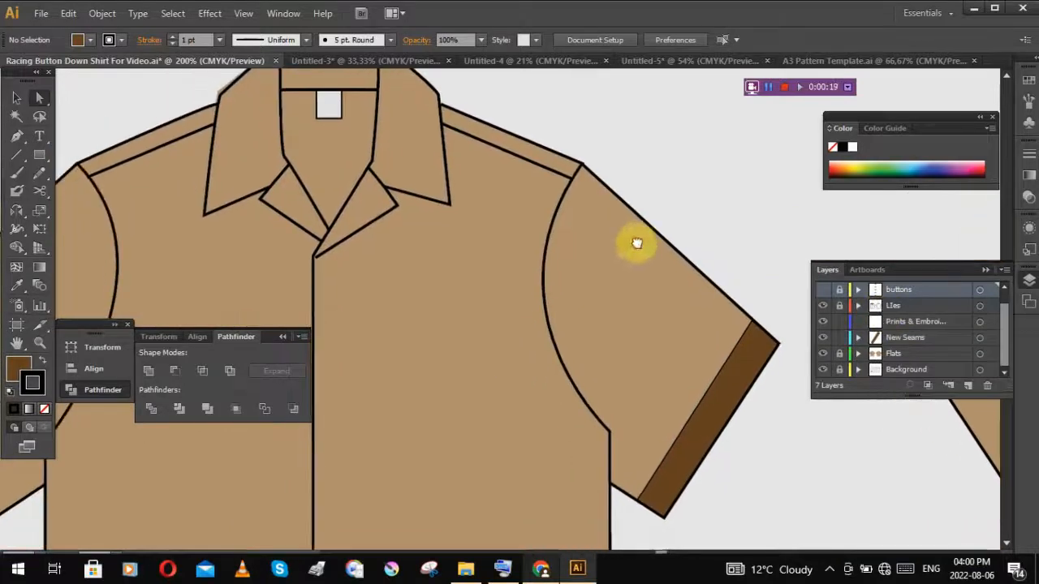
{"action": "key", "text": "ctrl+plus"}
{"action": "left_click", "coordinate": [902, 337]}
{"action": "key", "text": "p"}
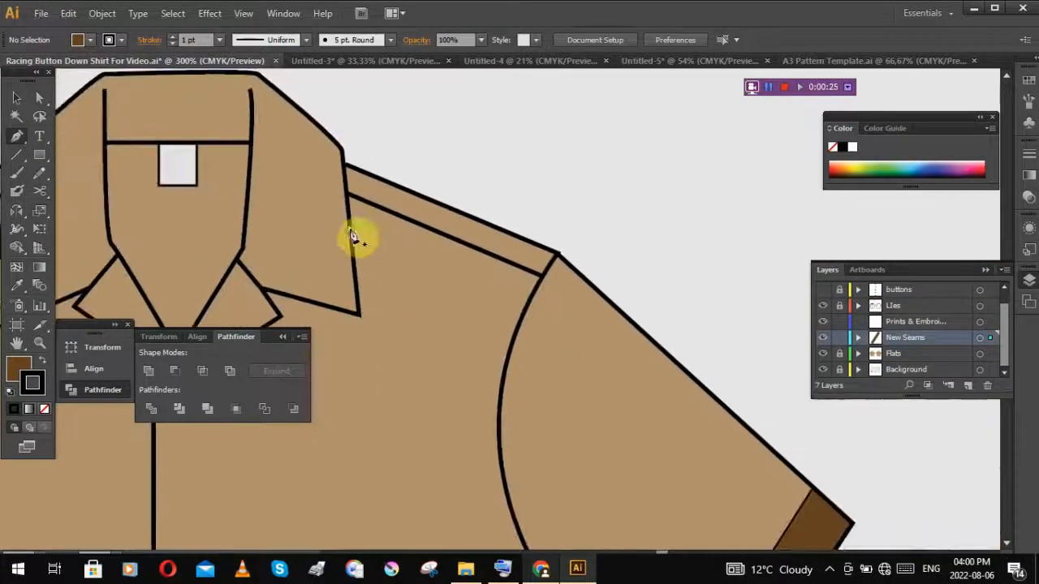
{"action": "left_click", "coordinate": [350, 230]}
{"action": "left_click_drag", "start_coordinate": [494, 292], "coordinate": [499, 300]}
{"action": "left_click", "coordinate": [513, 337]}
{"action": "left_click", "coordinate": [558, 254]}
{"action": "left_click", "coordinate": [345, 165]}
{"action": "left_click", "coordinate": [349, 230]}
Step: Fill the front shoulder panel with dark brown and bend its armhole edge inward at a mid-edge point to follow the sleeve seam
{"action": "key", "text": "v"}
{"action": "left_click", "coordinate": [493, 166]}
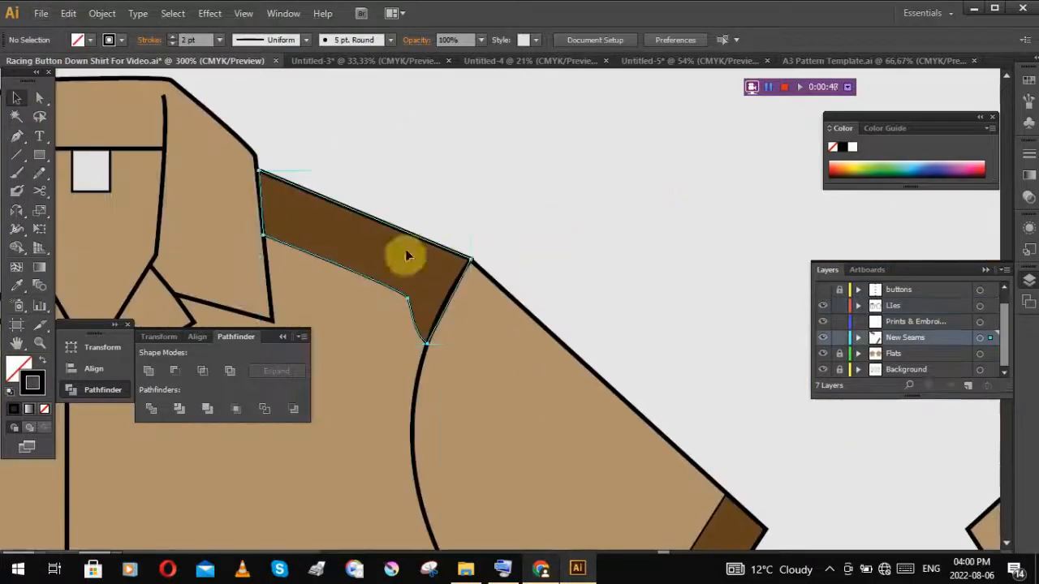
{"action": "left_click", "coordinate": [406, 255]}
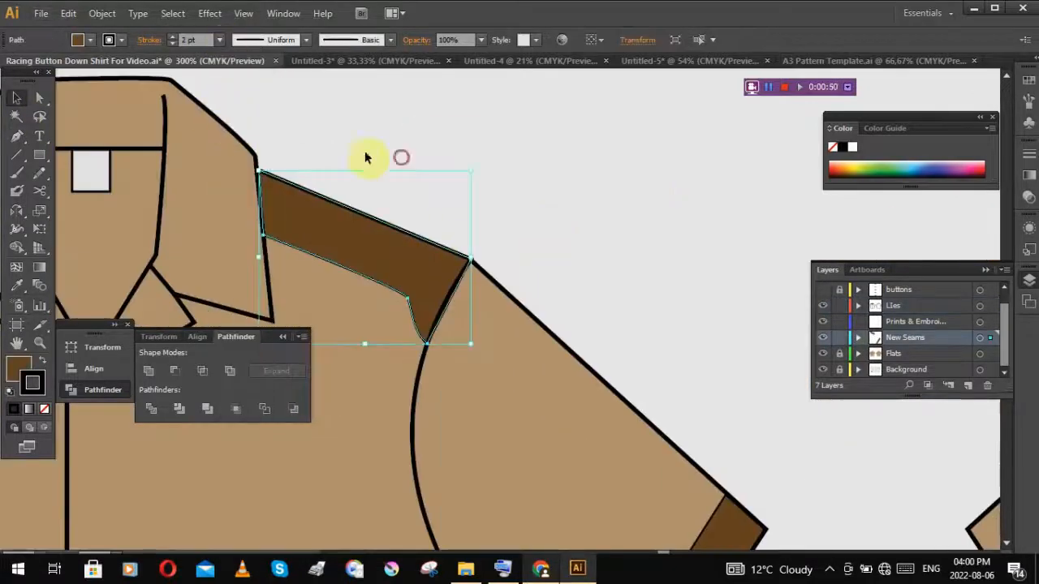
{"action": "left_click", "coordinate": [37, 100]}
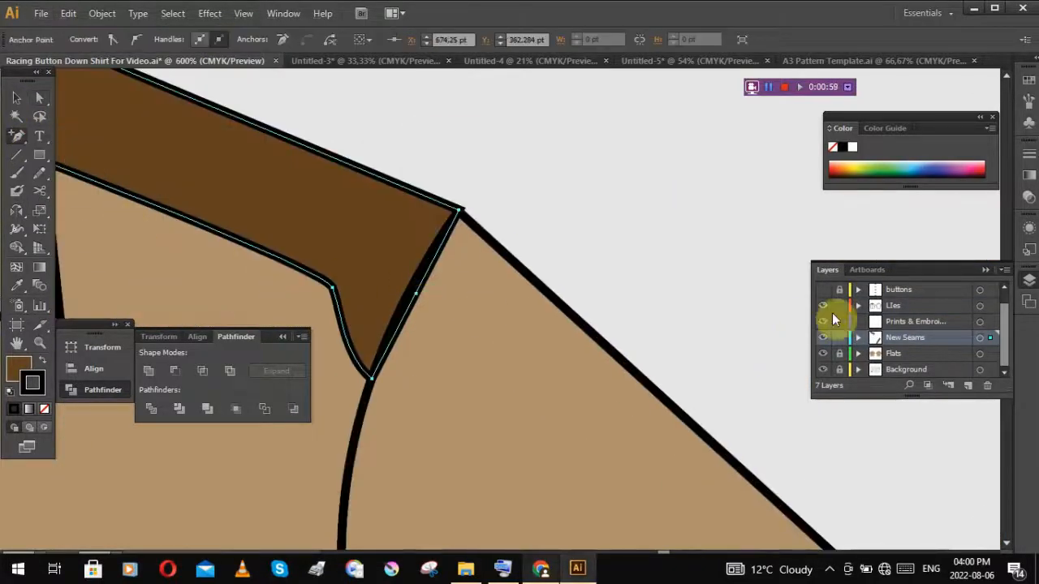
{"action": "left_click_drag", "start_coordinate": [417, 299], "coordinate": [412, 299]}
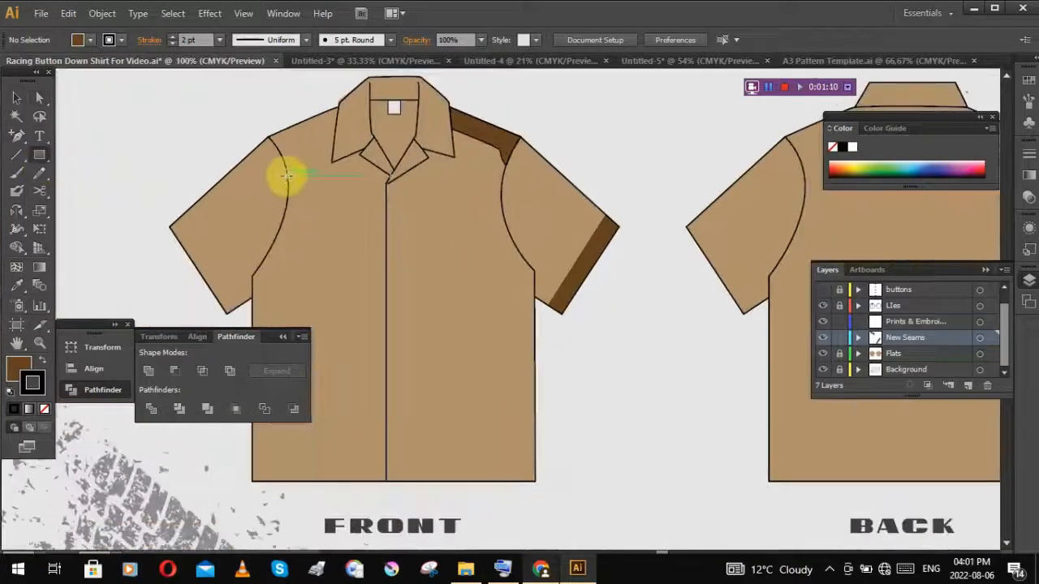
Step: Draw a dark brown rectangle across the front chest and stretch it to span the shirt body from side to side
{"action": "left_click_drag", "start_coordinate": [288, 175], "coordinate": [505, 258]}
{"action": "left_click", "coordinate": [16, 98]}
{"action": "left_click_drag", "start_coordinate": [397, 176], "coordinate": [395, 200]}
{"action": "left_click_drag", "start_coordinate": [287, 230], "coordinate": [253, 229]}
{"action": "left_click_drag", "start_coordinate": [504, 230], "coordinate": [539, 230]}
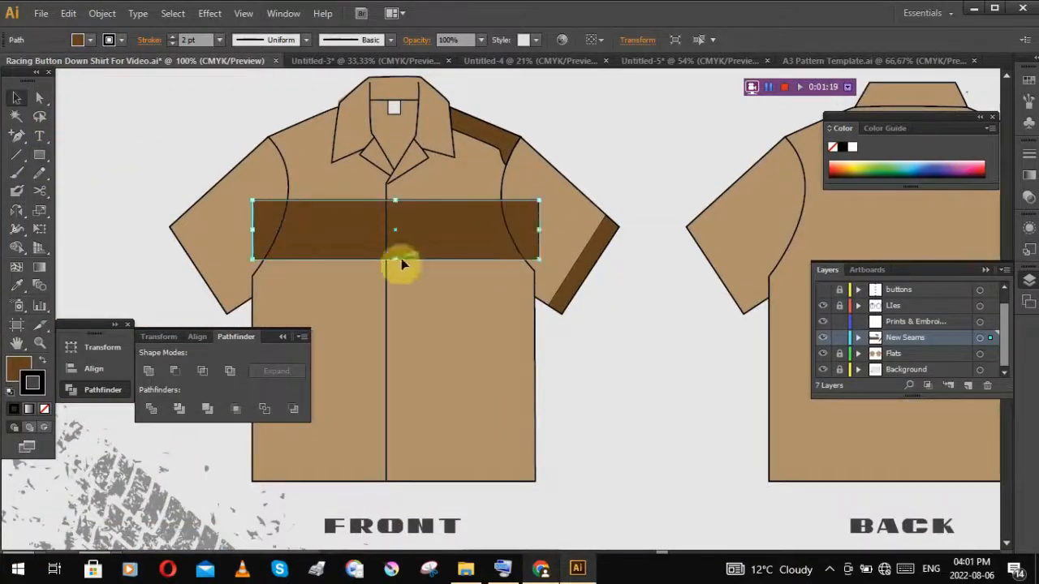
{"action": "left_click_drag", "start_coordinate": [396, 260], "coordinate": [396, 278]}
Step: Try the brown chest band lower and higher on the front body, and set it aside beside the artboard
{"action": "left_click", "coordinate": [614, 376]}
{"action": "left_click_drag", "start_coordinate": [615, 376], "coordinate": [674, 350]}
{"action": "left_click_drag", "start_coordinate": [545, 236], "coordinate": [543, 337]}
{"action": "left_click", "coordinate": [663, 381]}
{"action": "left_click_drag", "start_coordinate": [663, 380], "coordinate": [670, 424]}
{"action": "left_click_drag", "start_coordinate": [567, 358], "coordinate": [560, 242]}
{"action": "left_click", "coordinate": [672, 366]}
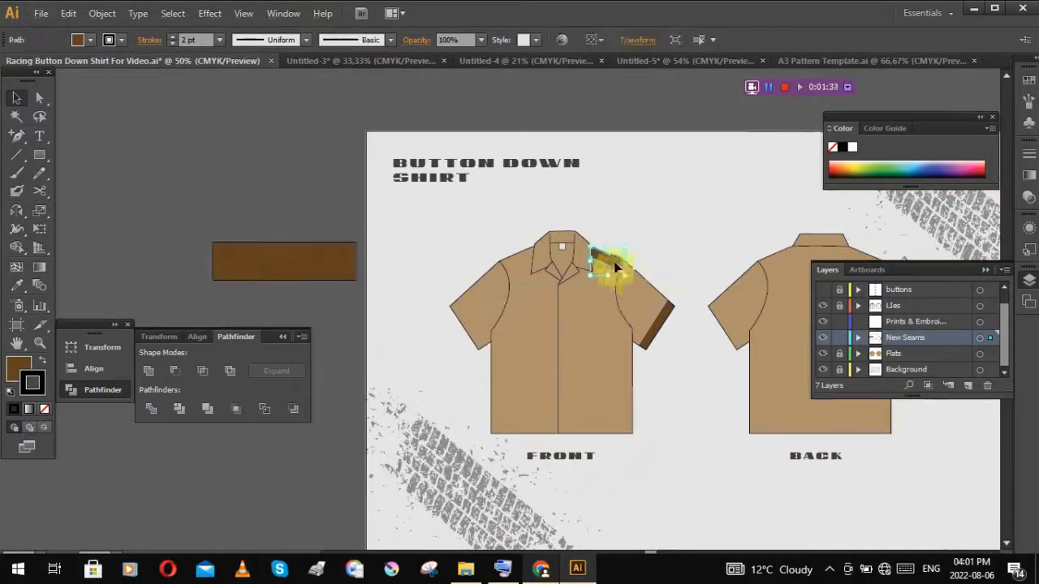
Step: Reflect a copy of the front shoulder panel and place it on the opposite front shoulder
{"action": "right_click", "coordinate": [599, 265]}
{"action": "left_click", "coordinate": [820, 386]}
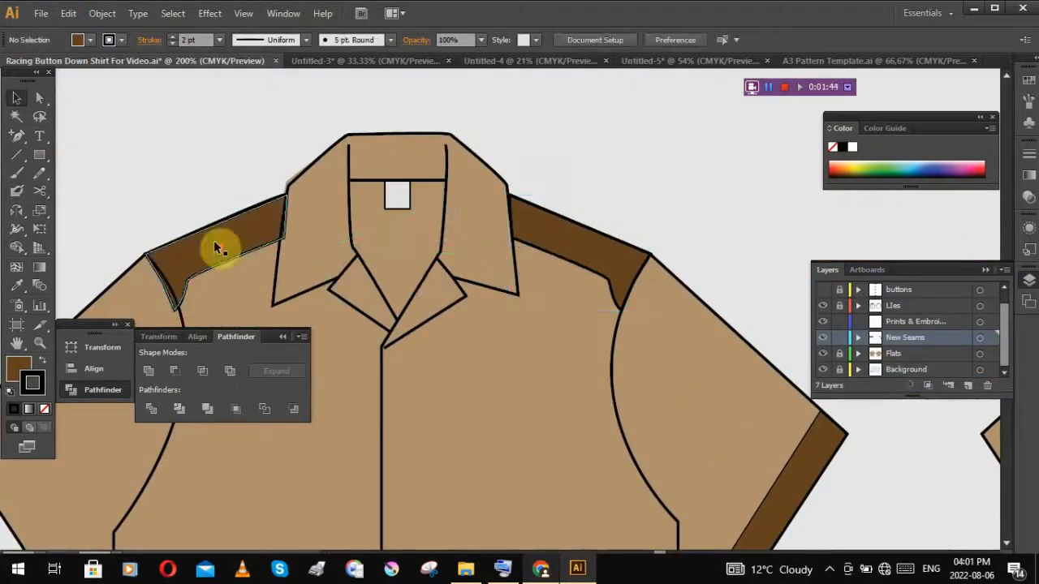
{"action": "left_click_drag", "start_coordinate": [220, 244], "coordinate": [162, 188]}
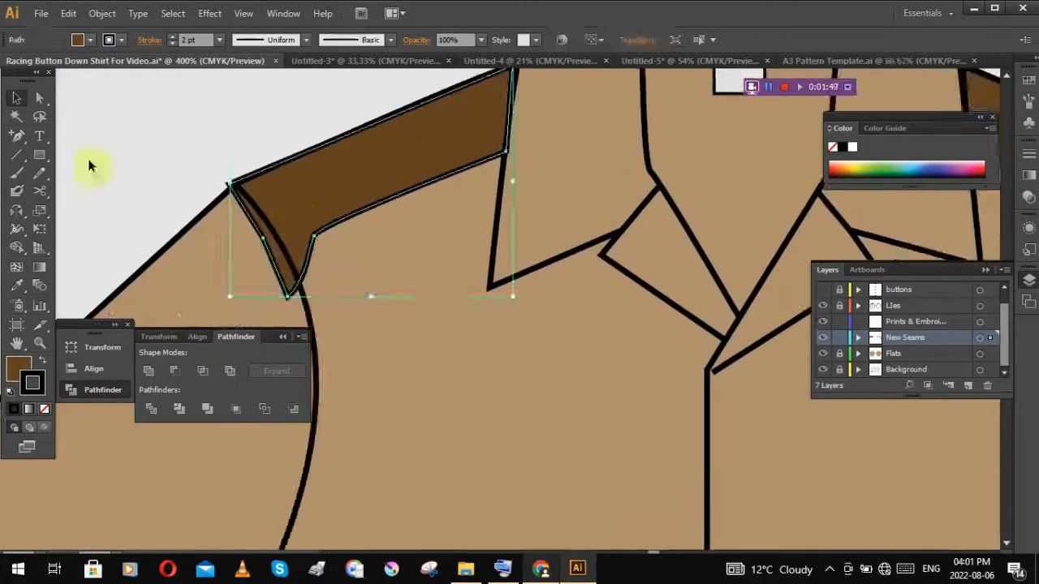
Step: Adjust the mirrored shoulder panel's armhole and shoulder-tip points to fit the sleeve seam, and deselect it
{"action": "key", "text": "a"}
{"action": "left_click_drag", "start_coordinate": [295, 291], "coordinate": [285, 290]}
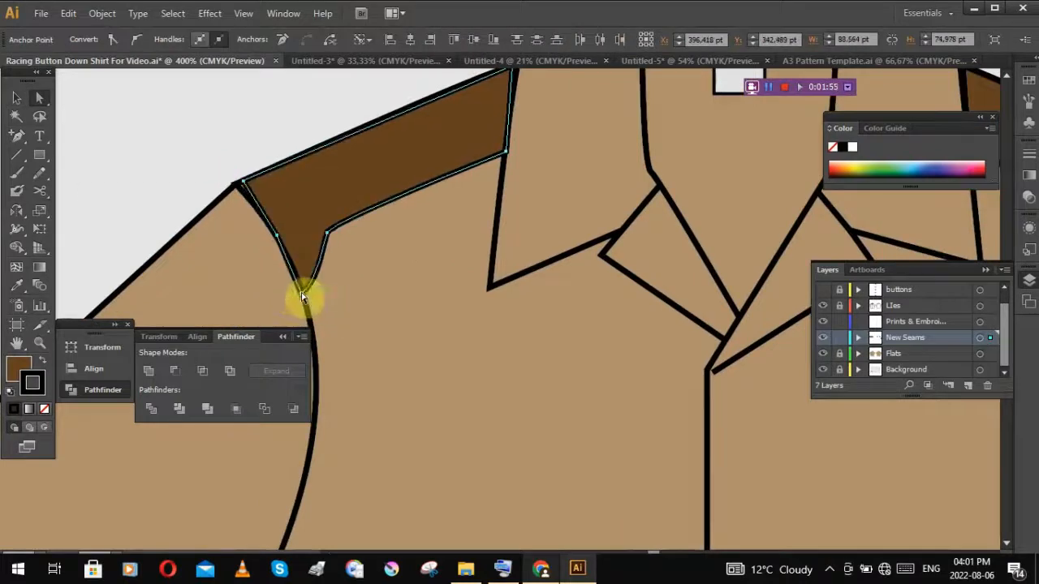
{"action": "key", "text": "ctrl+shift+a"}
{"action": "left_click", "coordinate": [242, 184]}
{"action": "left_click", "coordinate": [209, 179]}
{"action": "scroll", "coordinate": [146, 177], "scroll_direction": "down", "scroll_amount": 4}
{"action": "left_click_drag", "start_coordinate": [328, 247], "coordinate": [354, 265]}
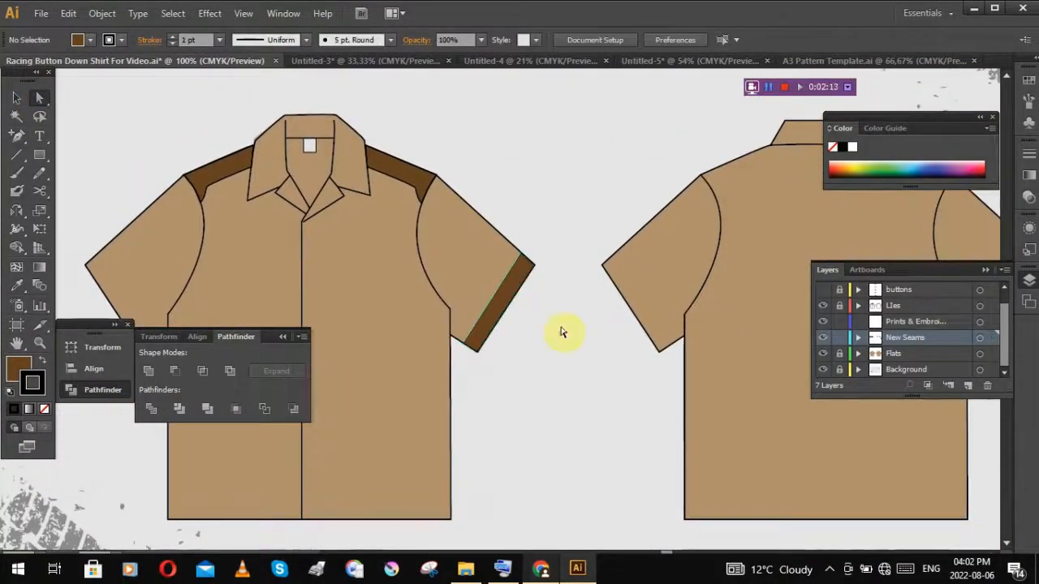
Step: Delete the dark brown cuff band from the front sleeve
{"action": "left_click_drag", "start_coordinate": [561, 332], "coordinate": [604, 296]}
{"action": "left_click_drag", "start_coordinate": [542, 265], "coordinate": [638, 323]}
{"action": "left_click", "coordinate": [624, 316]}
{"action": "left_click", "coordinate": [642, 341]}
{"action": "left_click", "coordinate": [16, 97]}
{"action": "left_click", "coordinate": [623, 302]}
{"action": "key", "text": "Delete"}
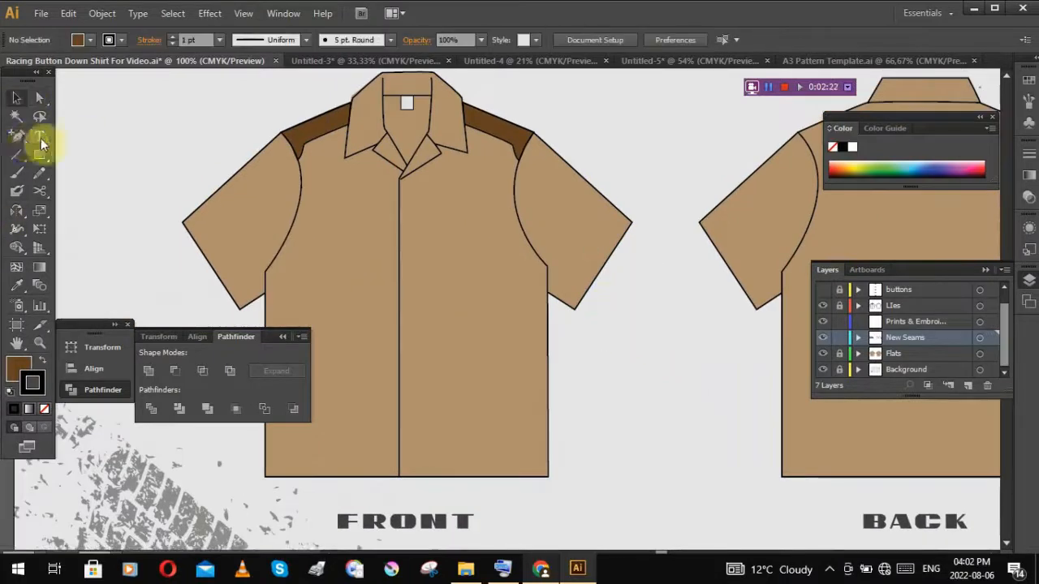
Step: Draw a closed dark brown hem panel across the front with the Pen tool, its curved top edge rising from one side seam to the other
{"action": "left_click", "coordinate": [21, 137]}
{"action": "left_click_drag", "start_coordinate": [347, 383], "coordinate": [450, 350]}
{"action": "left_click", "coordinate": [367, 403]}
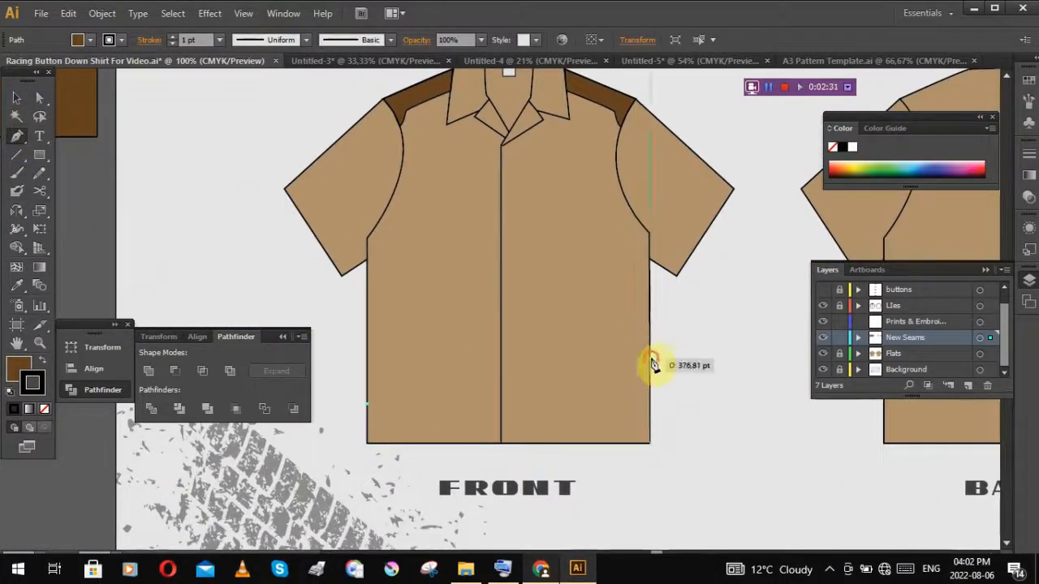
{"action": "left_click_drag", "start_coordinate": [771, 320], "coordinate": [770, 320]}
{"action": "left_click", "coordinate": [649, 443]}
{"action": "left_click", "coordinate": [367, 444]}
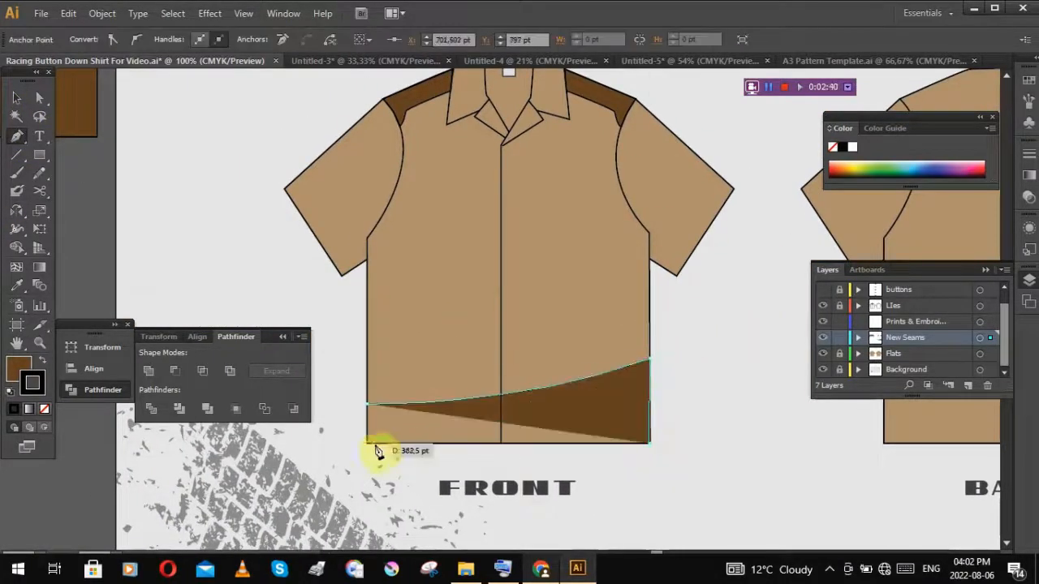
{"action": "left_click", "coordinate": [367, 404]}
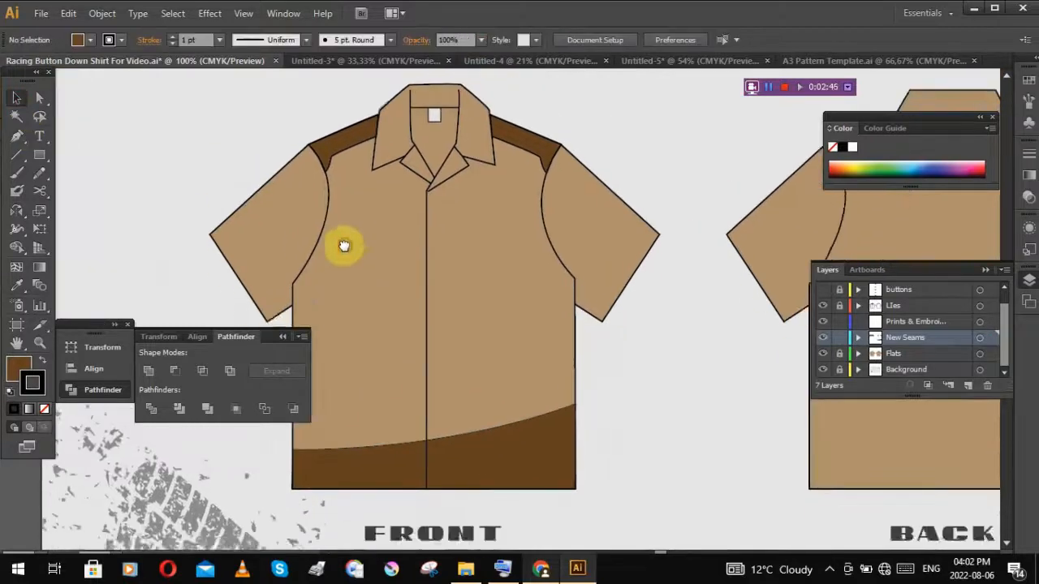
Step: Start a dark brown front collar panel with the Pen tool, tracing the outer edge from one collar tip over the neck to the opposite shoulder
{"action": "left_click_drag", "start_coordinate": [343, 243], "coordinate": [475, 232]}
{"action": "scroll", "coordinate": [497, 227], "scroll_direction": "up", "scroll_amount": 1}
{"action": "left_click_drag", "start_coordinate": [743, 329], "coordinate": [575, 398]}
{"action": "left_click", "coordinate": [17, 137]}
{"action": "left_click_drag", "start_coordinate": [176, 208], "coordinate": [314, 267]}
{"action": "scroll", "coordinate": [291, 212], "scroll_direction": "up", "scroll_amount": 2}
{"action": "scroll", "coordinate": [387, 236], "scroll_direction": "up", "scroll_amount": 1}
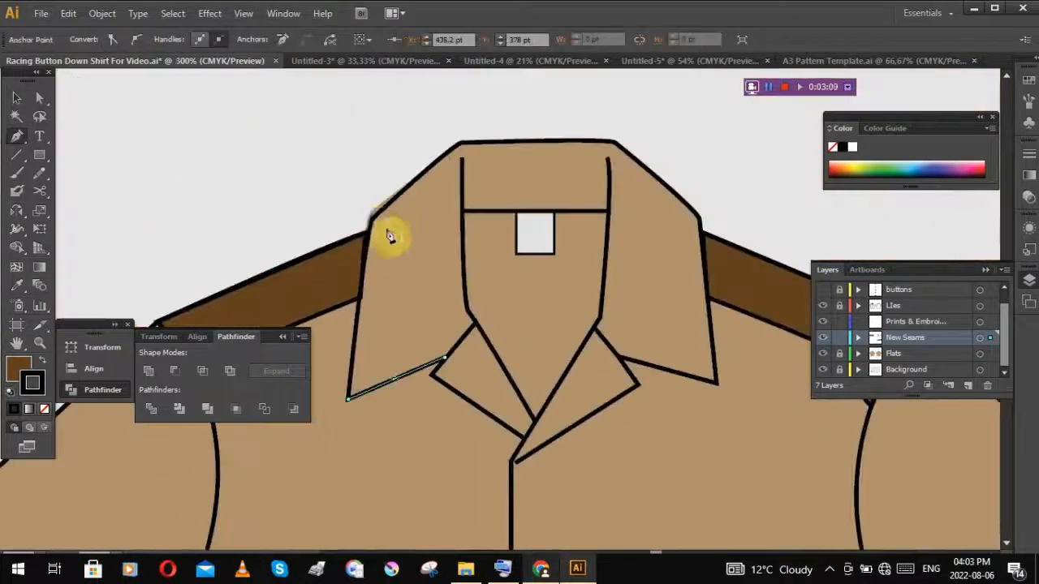
{"action": "left_click", "coordinate": [463, 143]}
{"action": "left_click", "coordinate": [614, 142]}
{"action": "left_click", "coordinate": [698, 217]}
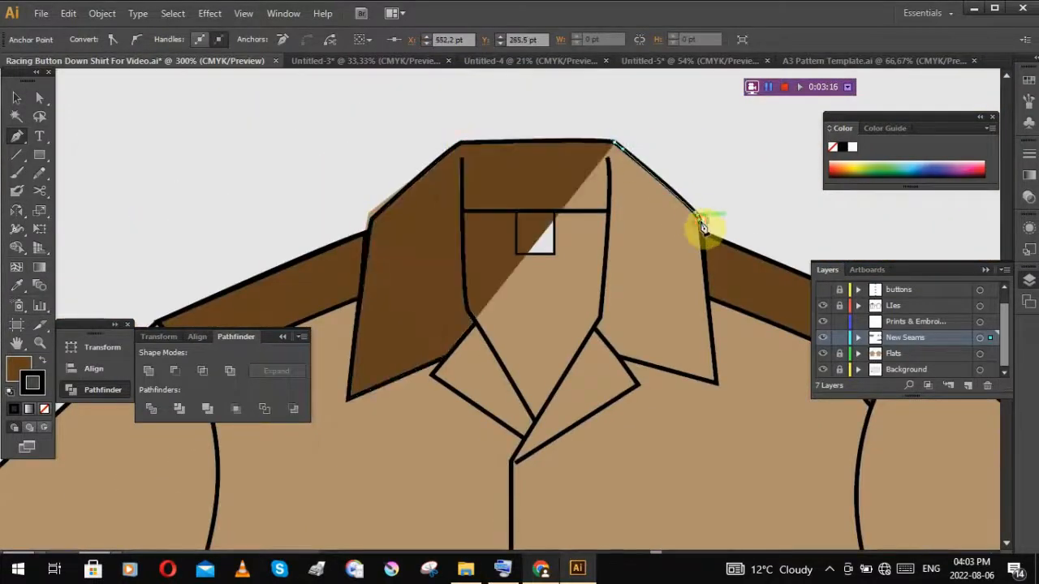
Step: Finish the front collar panel by tracing the other collar tip and the inner neckline edge back to the start
{"action": "left_click", "coordinate": [717, 383]}
{"action": "left_click", "coordinate": [620, 359]}
{"action": "left_click", "coordinate": [591, 330]}
{"action": "left_click", "coordinate": [600, 316]}
{"action": "left_click", "coordinate": [608, 211]}
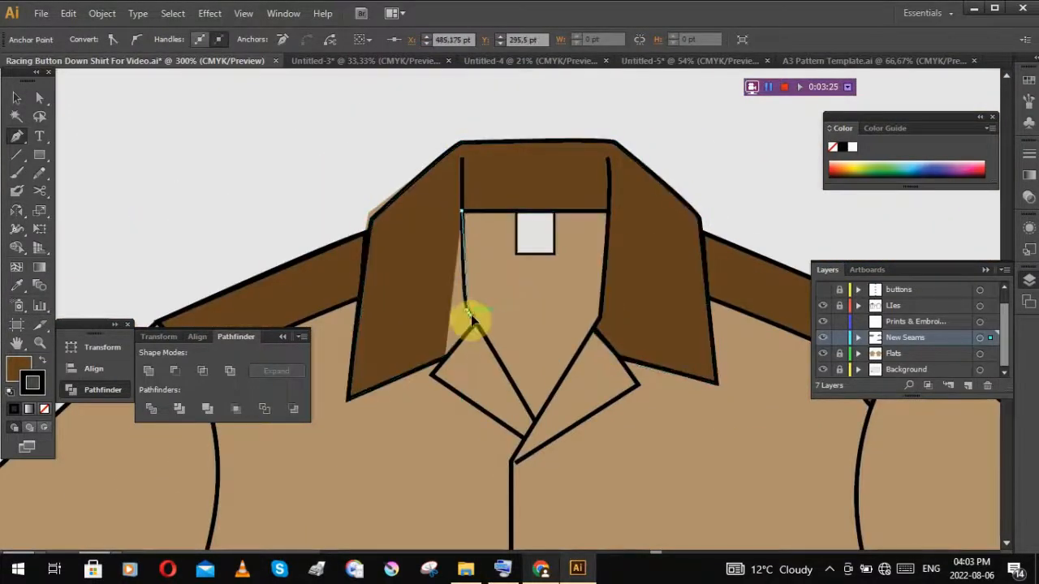
{"action": "key", "text": "v"}
Step: On the Flats layer, move the tan fill's protruding anchor point at the collar corner in behind the black outline
{"action": "left_click", "coordinate": [901, 354]}
{"action": "left_click", "coordinate": [318, 191]}
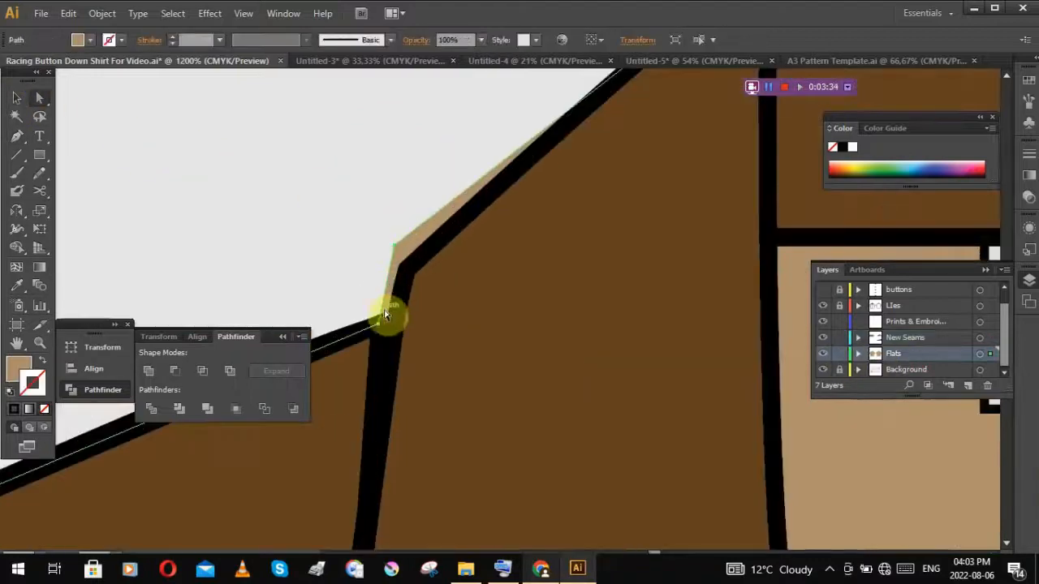
{"action": "left_click_drag", "start_coordinate": [387, 313], "coordinate": [395, 260]}
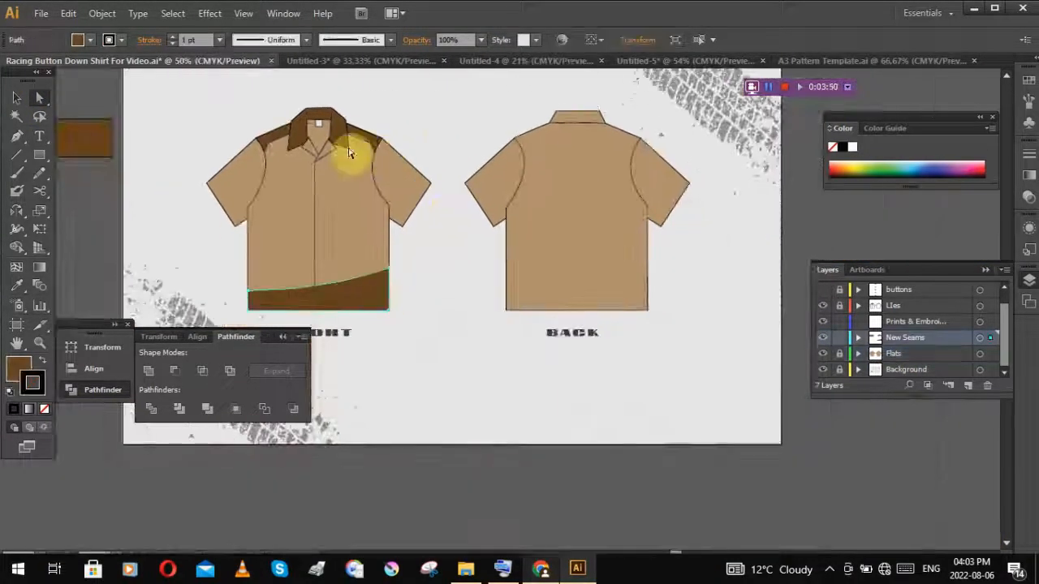
Step: Copy the hem panel and both shoulder panels from the front view onto the matching places of the back view
{"action": "left_click", "coordinate": [358, 145], "text": "shift"}
{"action": "left_click", "coordinate": [277, 142], "text": "shift"}
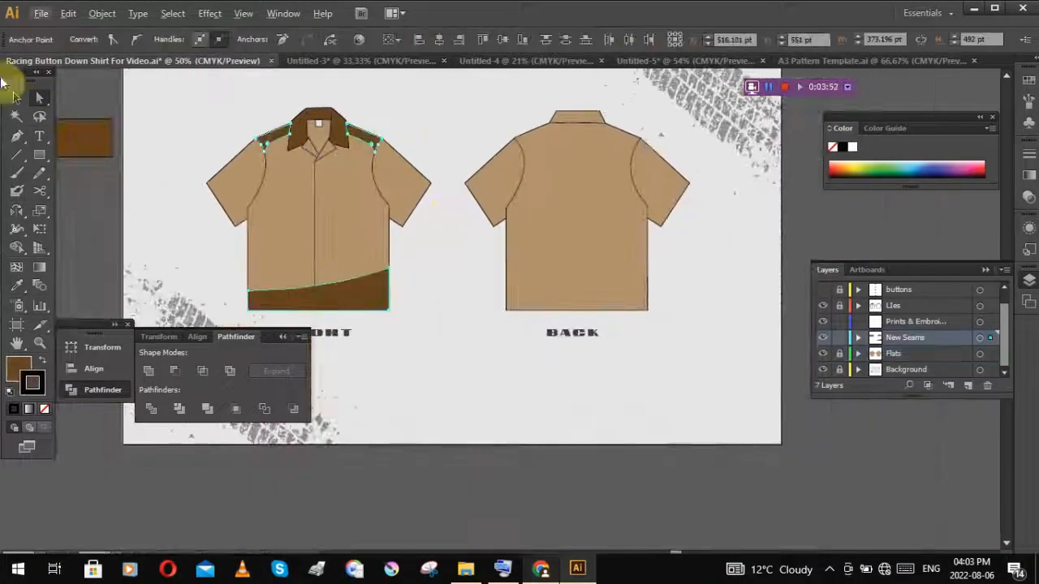
{"action": "left_click", "coordinate": [16, 97]}
{"action": "left_click_drag", "start_coordinate": [352, 302], "coordinate": [610, 302]}
{"action": "key", "text": "ctrl+z"}
{"action": "left_click", "coordinate": [365, 146], "text": "shift"}
{"action": "left_click", "coordinate": [277, 142], "text": "shift"}
{"action": "left_click_drag", "start_coordinate": [369, 300], "coordinate": [627, 301]}
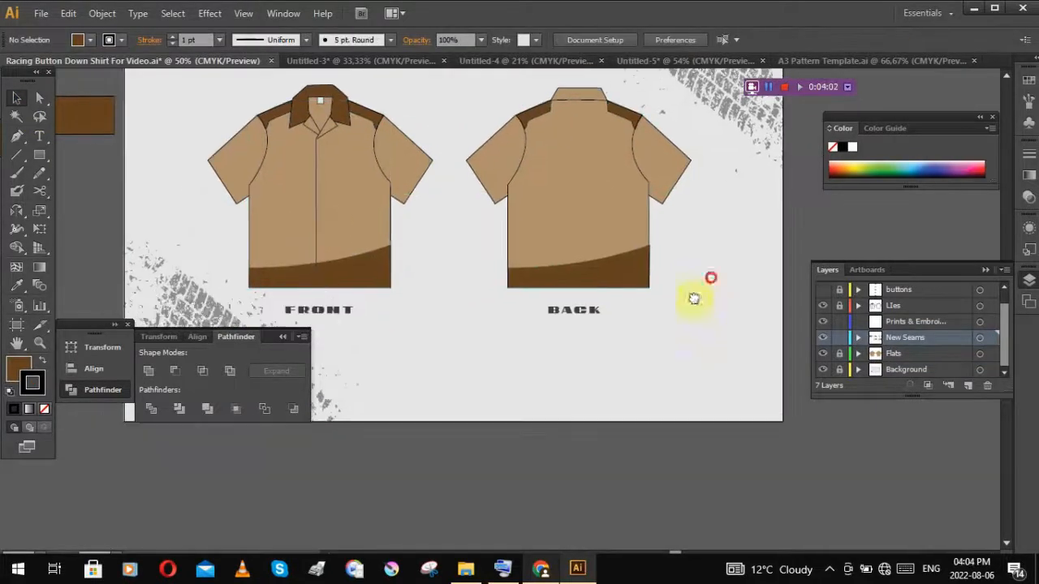
Step: Reflect the back view's hem panel horizontally so its curve rises toward the opposite side seam
{"action": "right_click", "coordinate": [638, 270]}
{"action": "mouse_move", "coordinate": [683, 467]}
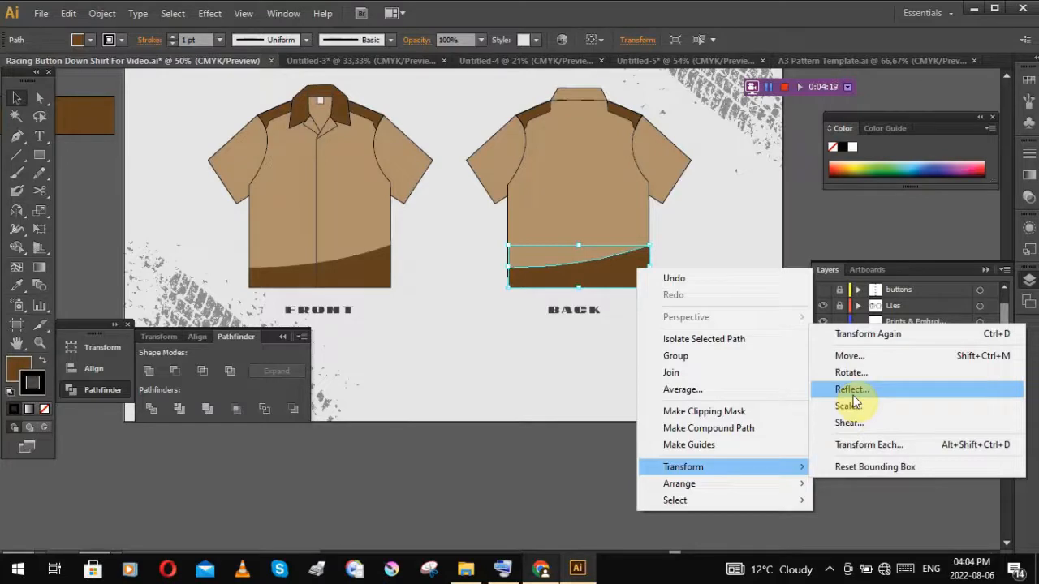
{"action": "left_click", "coordinate": [851, 391]}
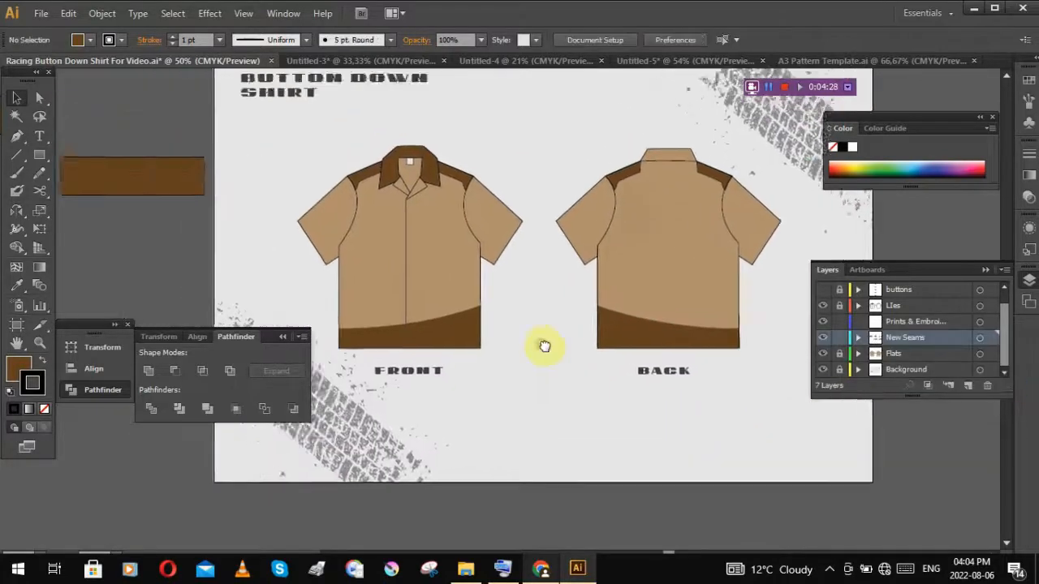
Step: Reshape the back's left shoulder panel into a narrow taper by raising its inner corner to the collar seam and refitting its armhole points
{"action": "scroll", "coordinate": [601, 126], "scroll_direction": "up", "scroll_amount": 5}
{"action": "left_click_drag", "start_coordinate": [399, 241], "coordinate": [503, 181]}
{"action": "key", "text": "a"}
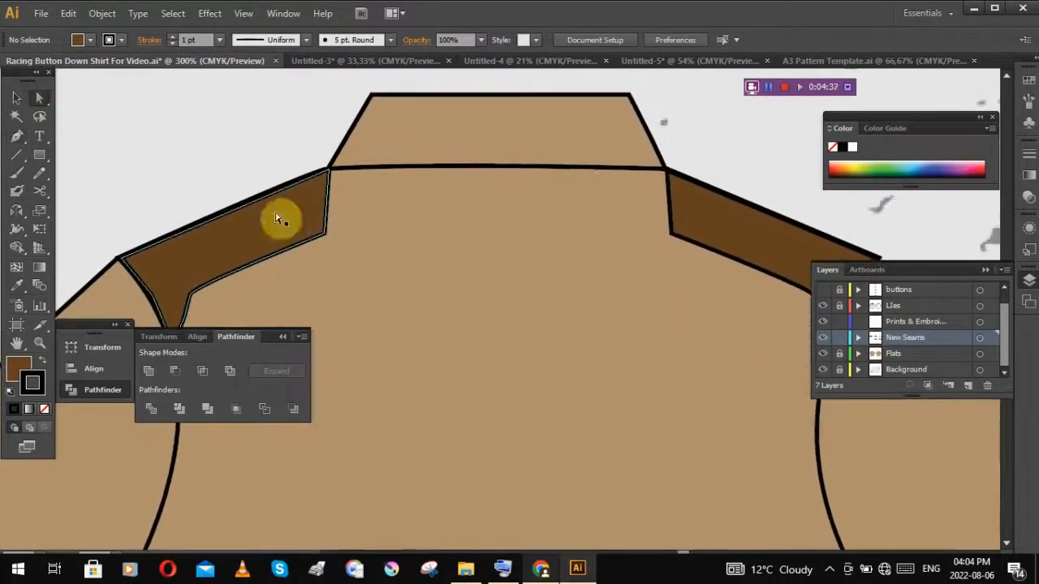
{"action": "left_click_drag", "start_coordinate": [325, 236], "coordinate": [328, 193]}
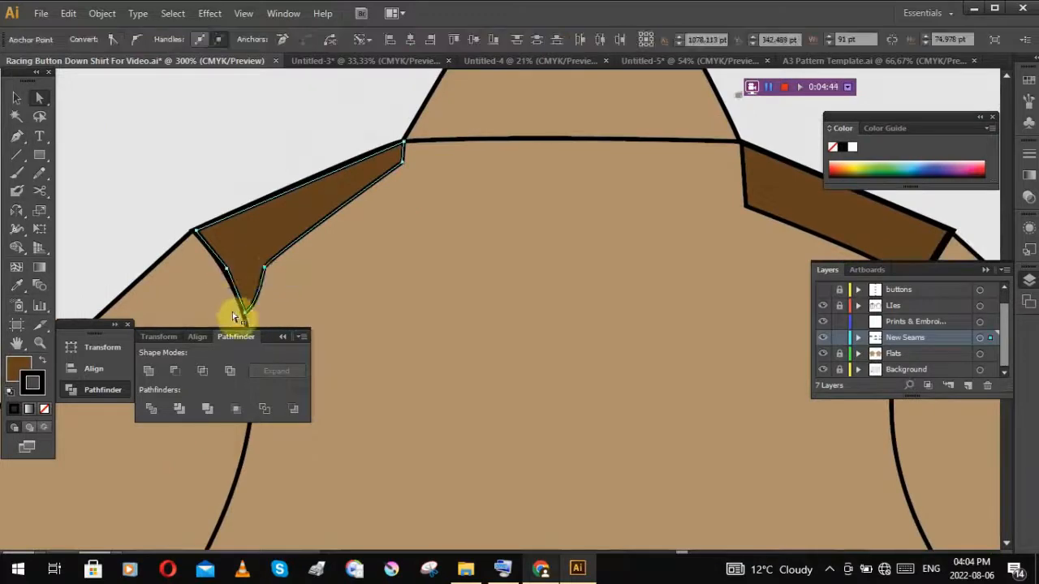
{"action": "left_click_drag", "start_coordinate": [244, 311], "coordinate": [244, 235]}
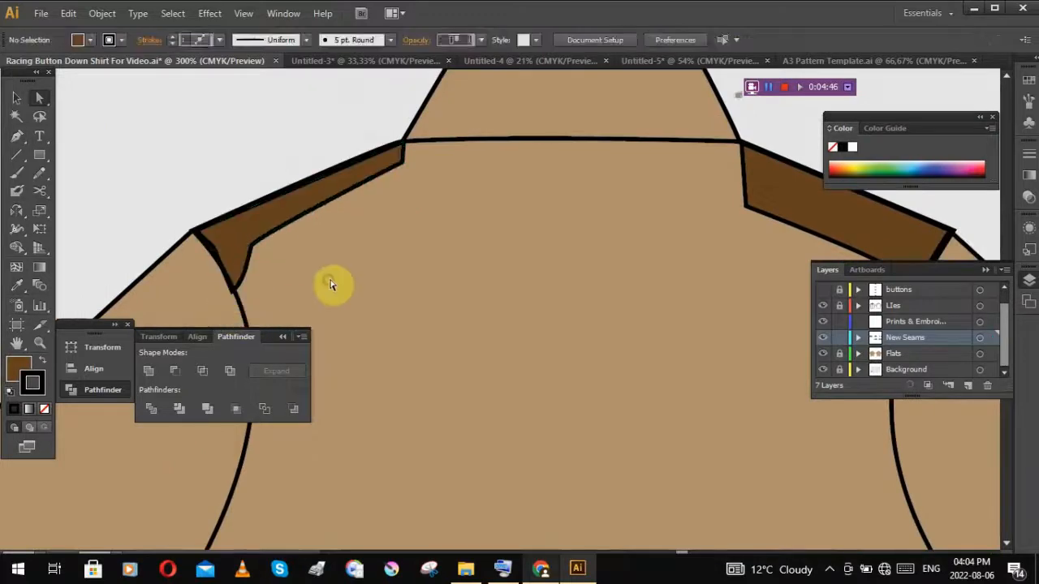
{"action": "left_click_drag", "start_coordinate": [430, 184], "coordinate": [461, 162]}
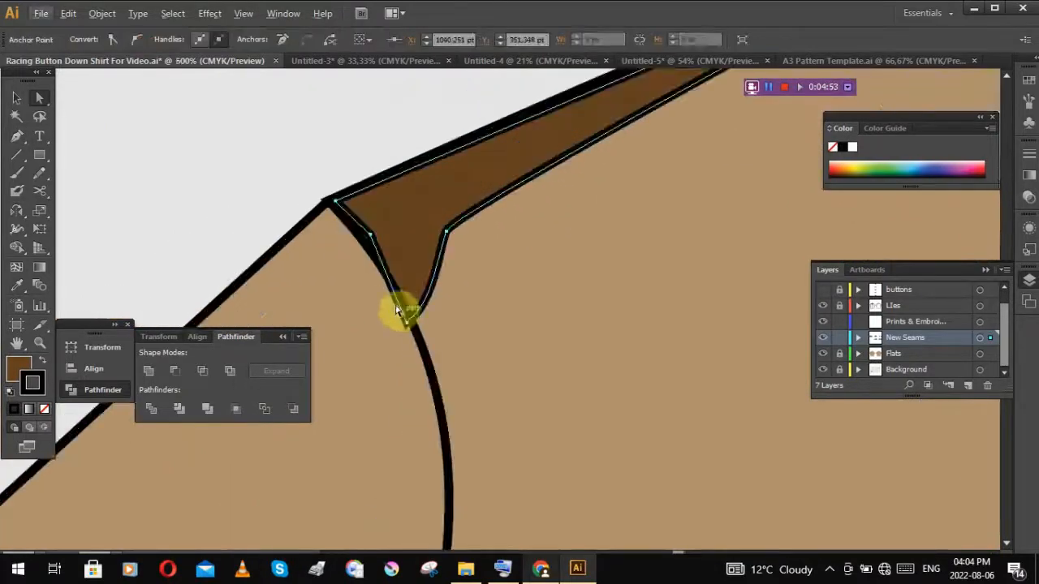
{"action": "left_click_drag", "start_coordinate": [399, 306], "coordinate": [378, 232]}
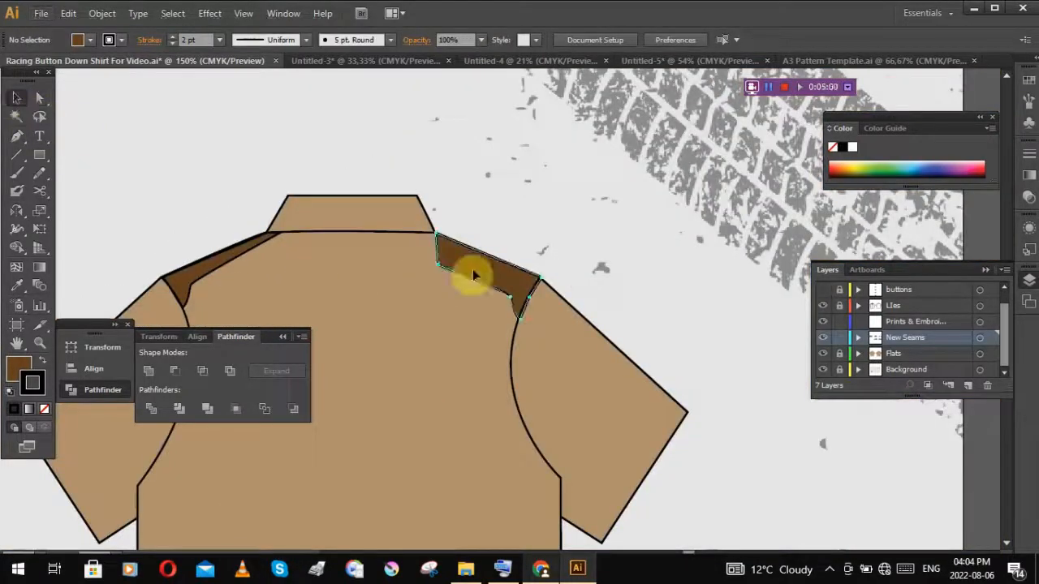
Step: Replace the back's right shoulder panel with a reflected copy of the reshaped left panel
{"action": "right_click", "coordinate": [242, 258]}
{"action": "left_click", "coordinate": [308, 364]}
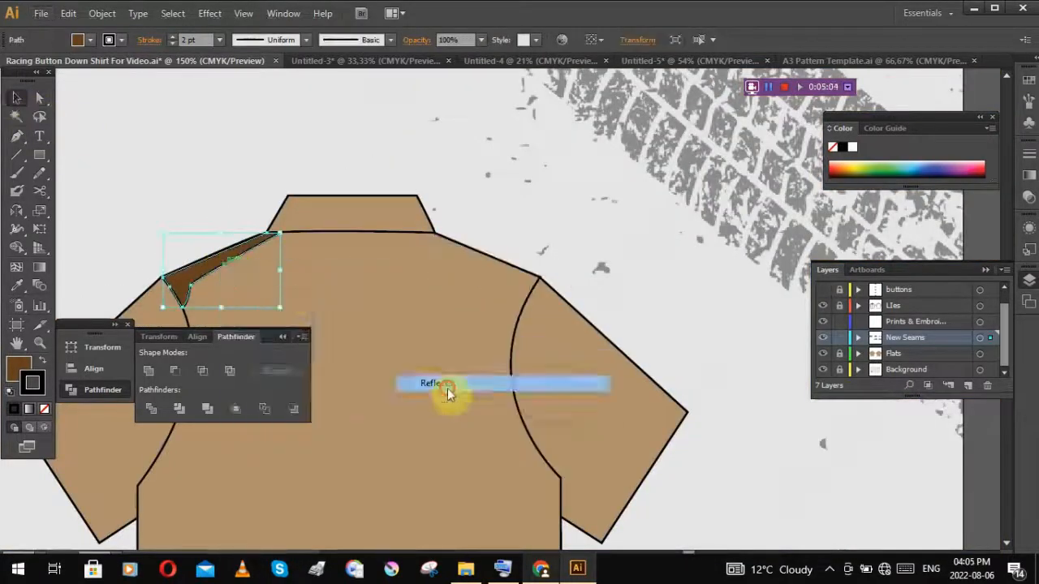
{"action": "left_click_drag", "start_coordinate": [258, 291], "coordinate": [520, 300]}
{"action": "left_click", "coordinate": [622, 301]}
{"action": "left_click", "coordinate": [258, 288]}
{"action": "key", "text": "Delete"}
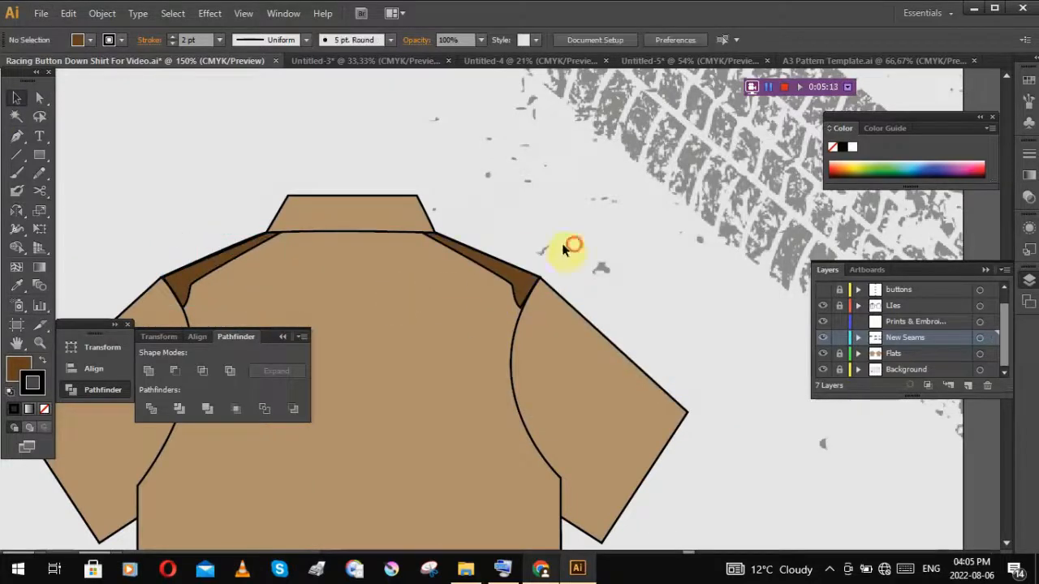
Step: Fit the right back shoulder panel's armhole edge to the seam, and shift the sleeve outline's top corner point slightly to close the shoulder corner
{"action": "scroll", "coordinate": [508, 300], "scroll_direction": "up", "scroll_amount": 3}
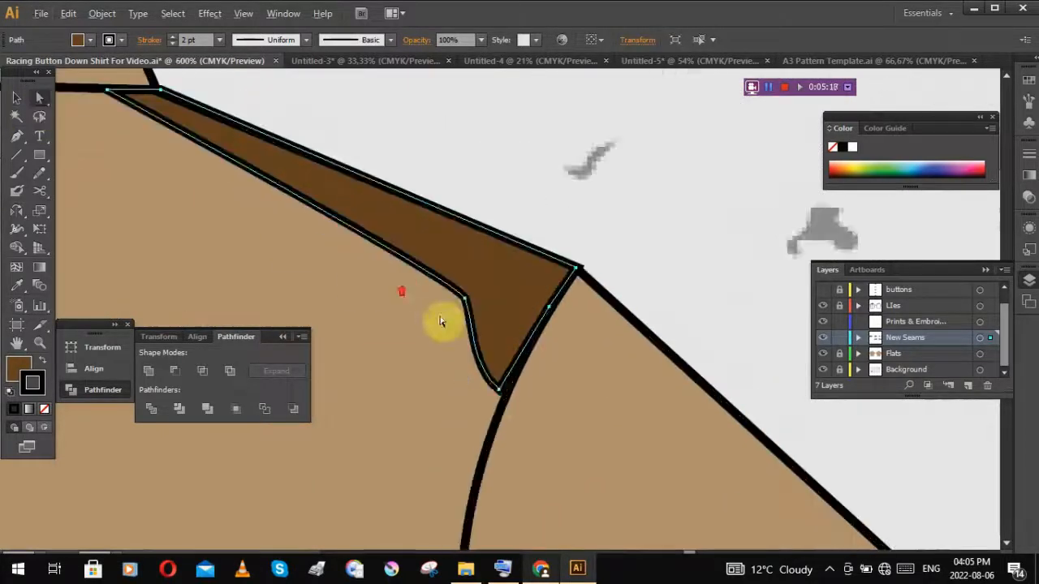
{"action": "left_click", "coordinate": [552, 305]}
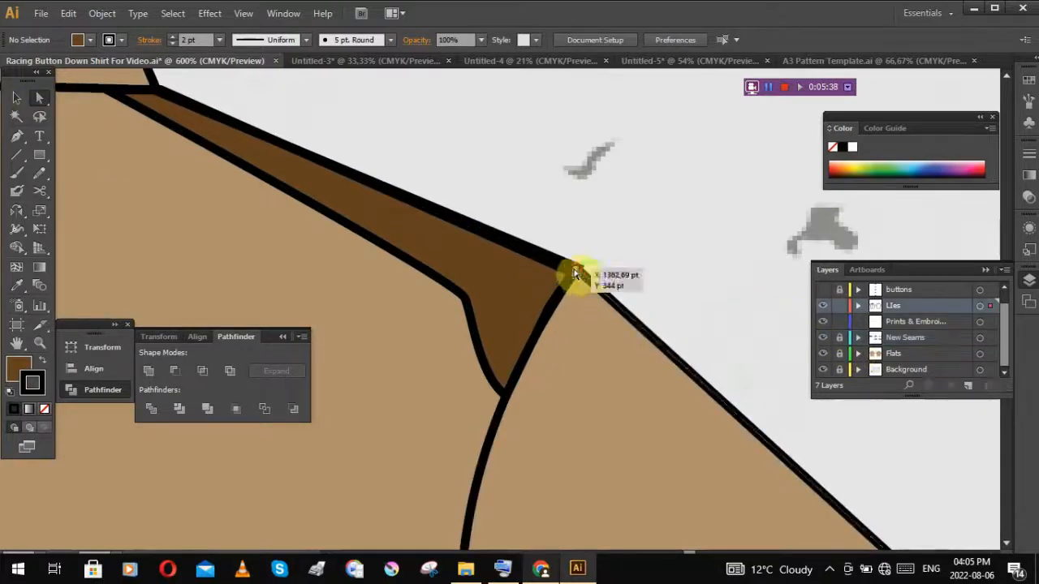
{"action": "scroll", "coordinate": [568, 273], "scroll_direction": "up", "scroll_amount": 2}
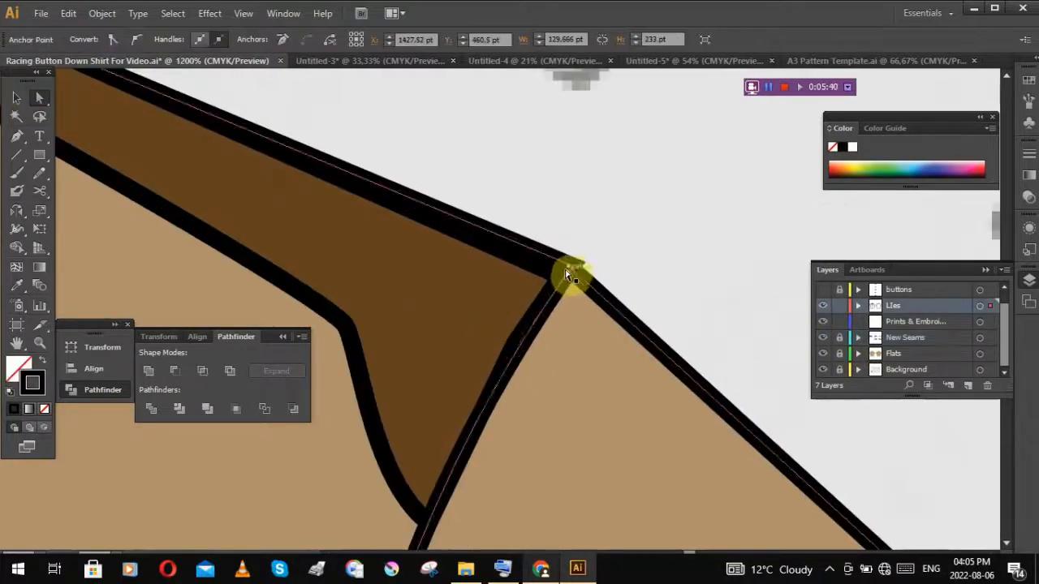
{"action": "left_click_drag", "start_coordinate": [566, 274], "coordinate": [579, 276]}
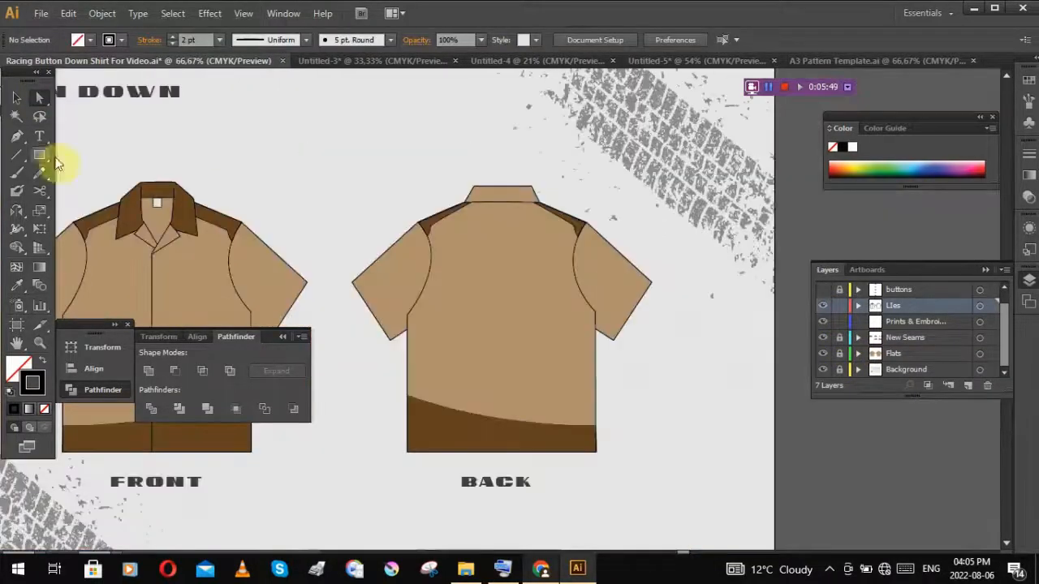
Step: Draw a closed collar panel over the back view's collar on the New Seams layer and fill it with the sampled dark brown
{"action": "left_click", "coordinate": [863, 335]}
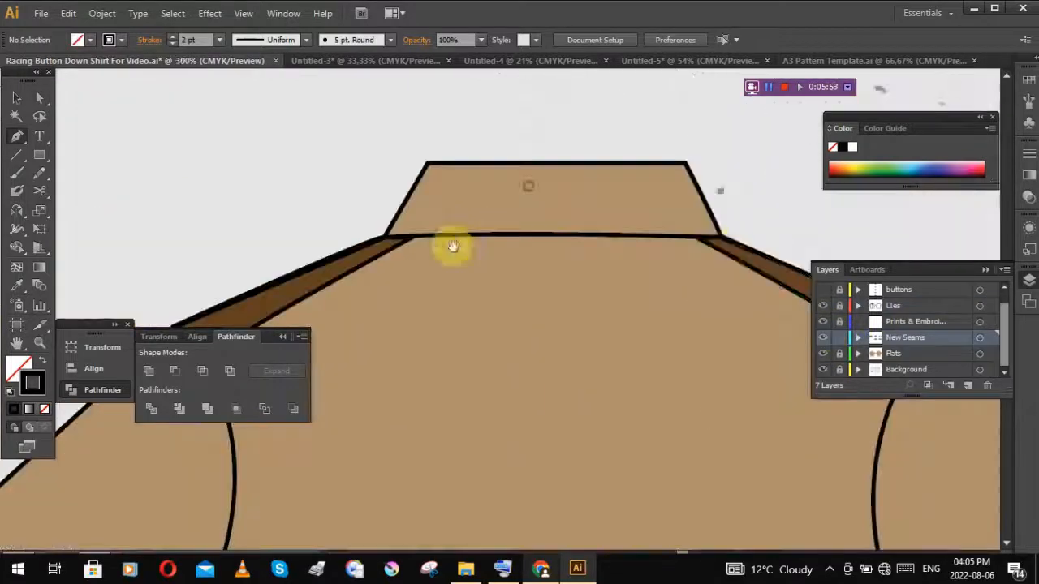
{"action": "left_click", "coordinate": [393, 241]}
{"action": "left_click", "coordinate": [686, 167]}
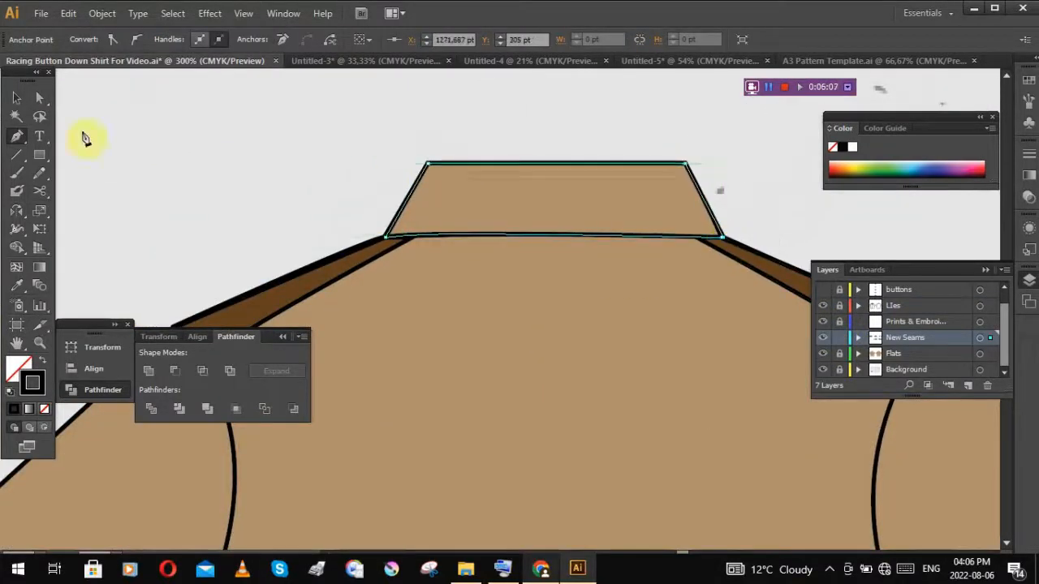
{"action": "key", "text": "i"}
{"action": "left_click", "coordinate": [325, 267]}
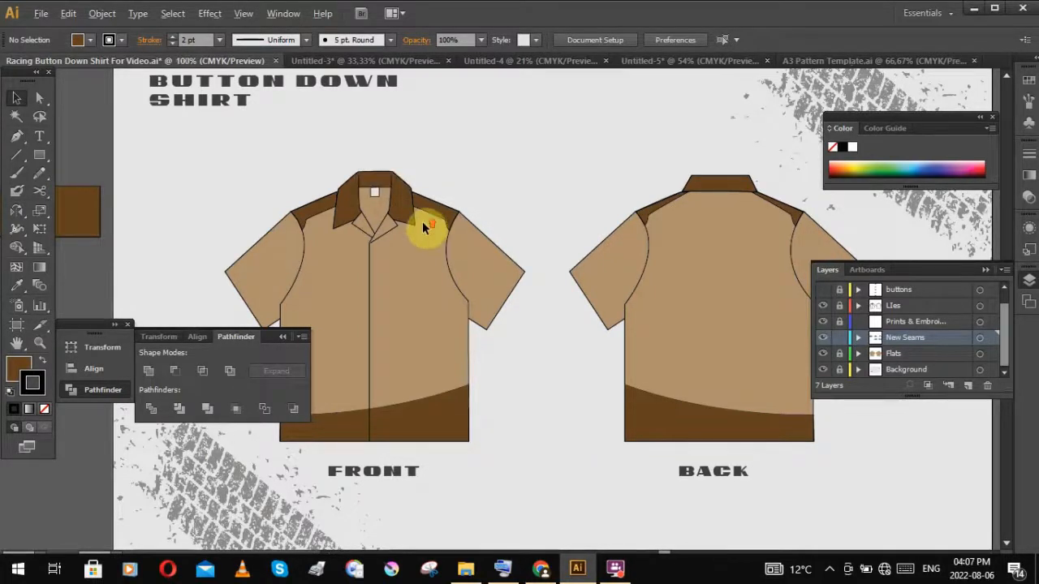
Step: Examine the front view's collar, shoulder panels and sleeves up close
{"action": "scroll", "coordinate": [423, 223], "scroll_direction": "up", "scroll_amount": 2}
{"action": "left_click_drag", "start_coordinate": [394, 232], "coordinate": [595, 190]}
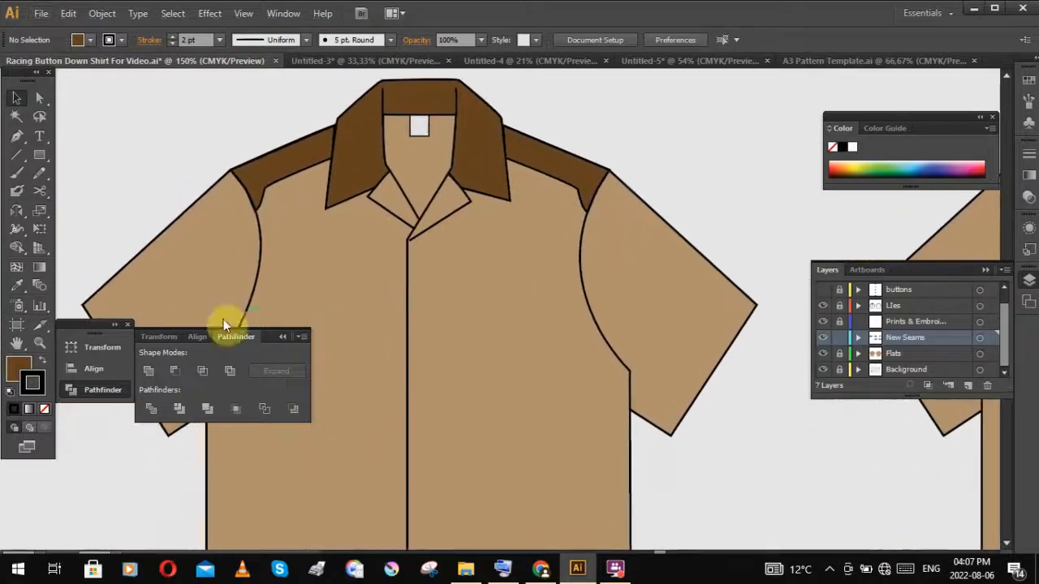
{"action": "left_click_drag", "start_coordinate": [202, 262], "coordinate": [409, 172]}
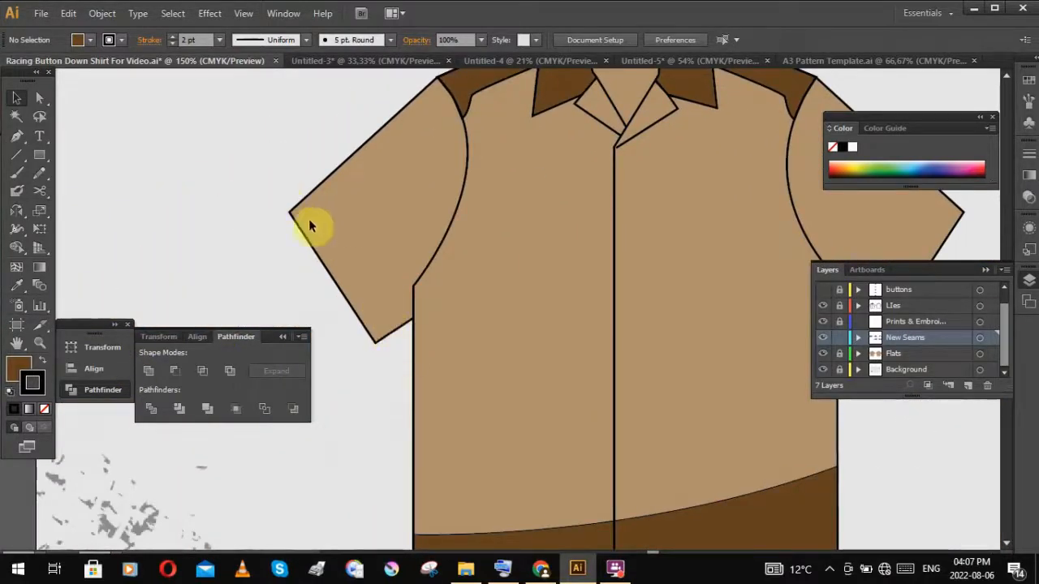
{"action": "left_click_drag", "start_coordinate": [424, 256], "coordinate": [337, 290]}
{"action": "left_click_drag", "start_coordinate": [544, 269], "coordinate": [313, 274]}
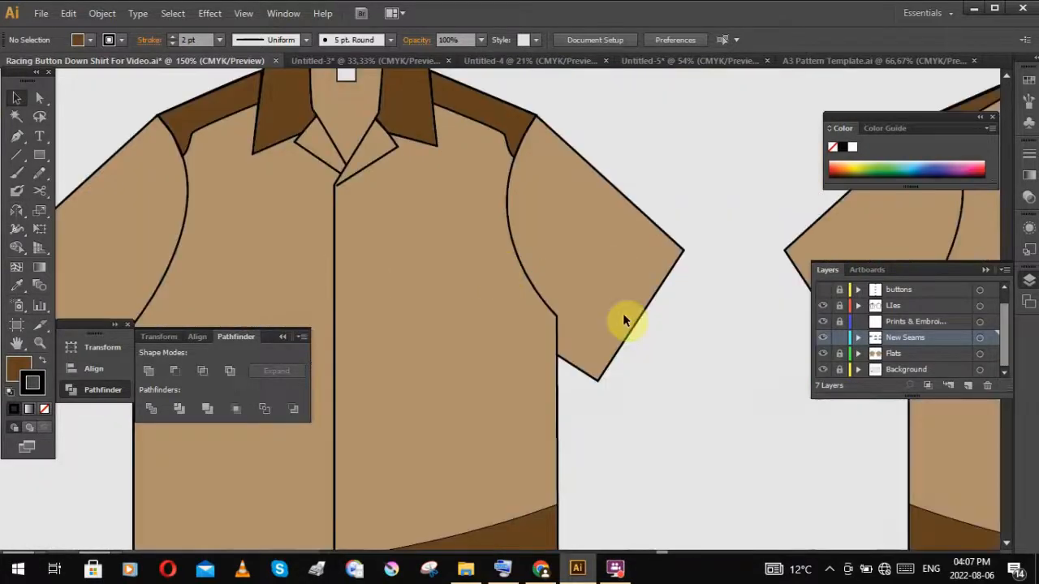
{"action": "left_click_drag", "start_coordinate": [498, 159], "coordinate": [551, 252]}
{"action": "left_click_drag", "start_coordinate": [522, 294], "coordinate": [536, 343]}
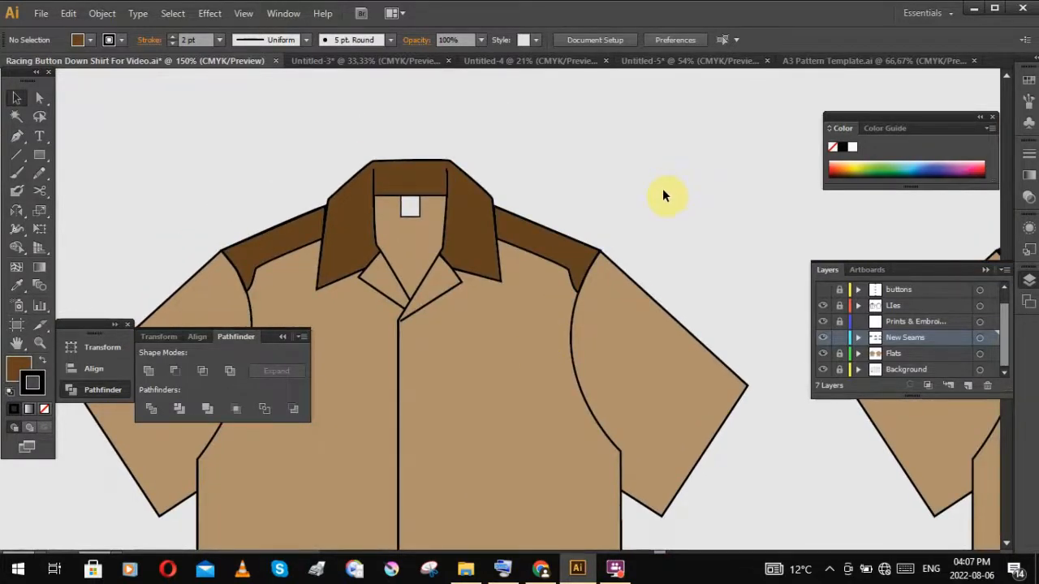
{"action": "left_click_drag", "start_coordinate": [629, 200], "coordinate": [645, 190]}
{"action": "left_click", "coordinate": [510, 226]}
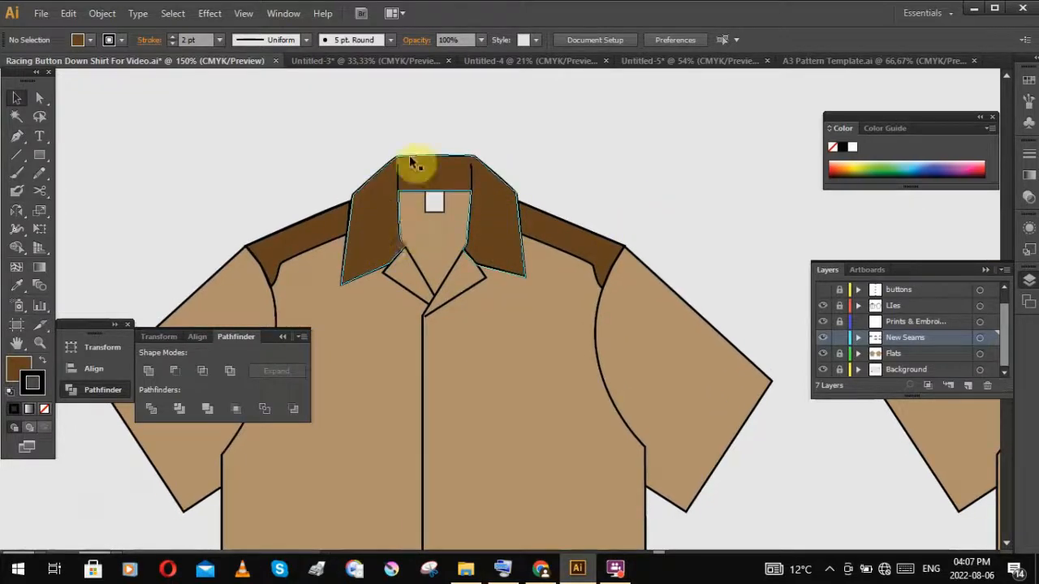
{"action": "left_click", "coordinate": [590, 149]}
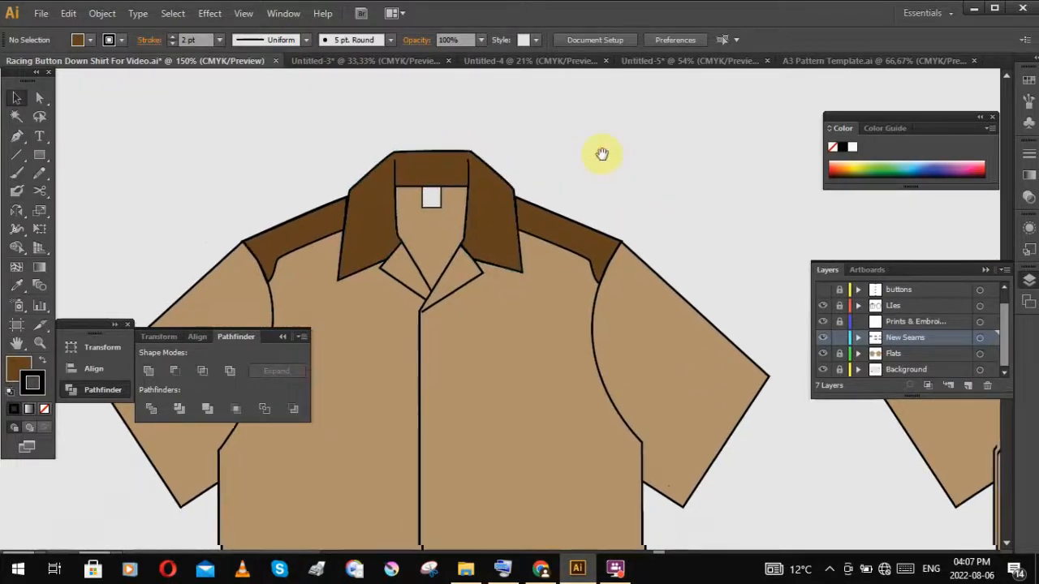
{"action": "left_click_drag", "start_coordinate": [609, 251], "coordinate": [589, 233]}
{"action": "left_click", "coordinate": [588, 233]}
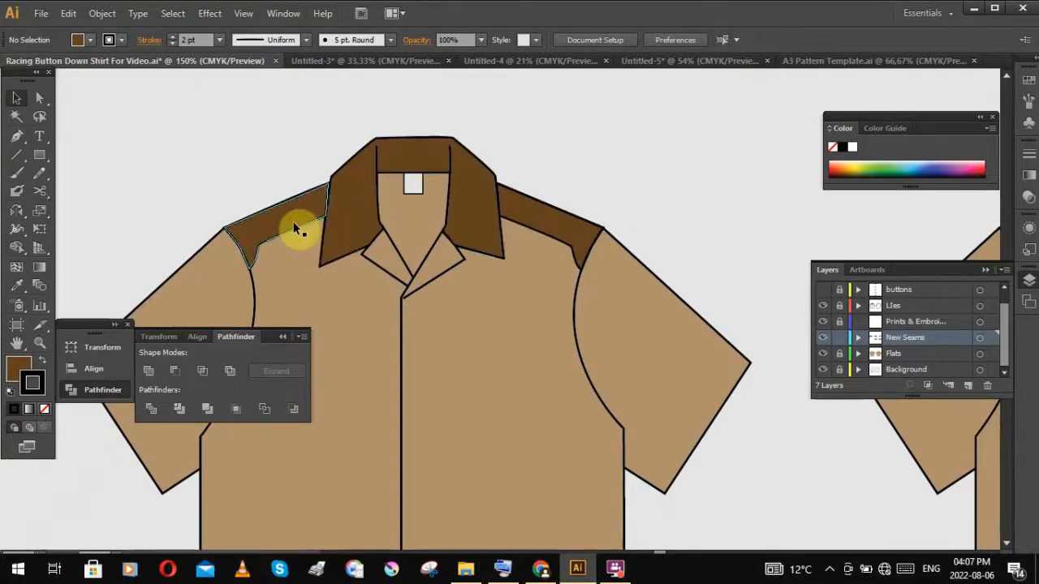
{"action": "left_click", "coordinate": [522, 231]}
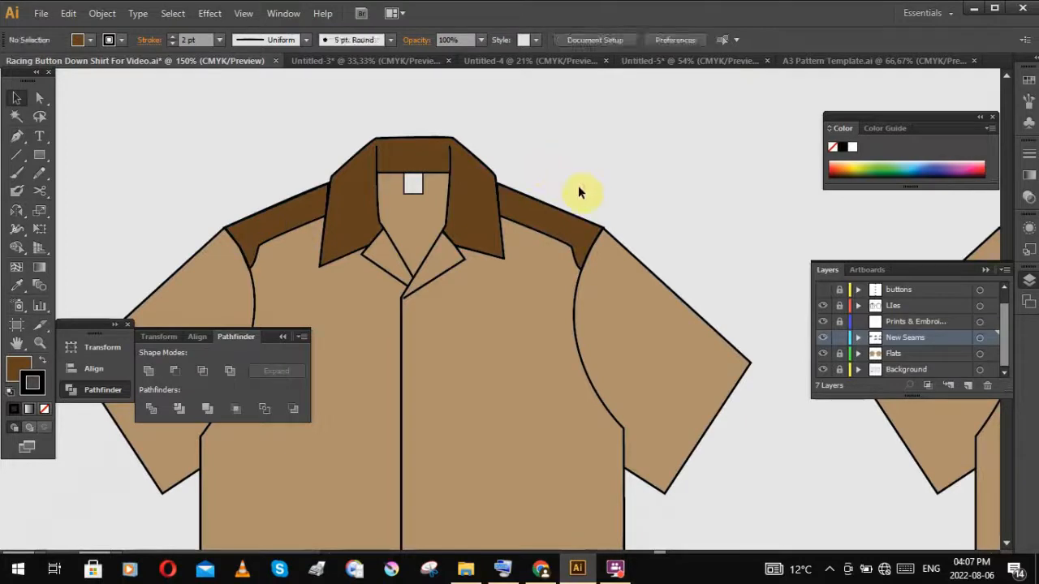
{"action": "left_click_drag", "start_coordinate": [593, 179], "coordinate": [622, 195]}
{"action": "left_click", "coordinate": [500, 189], "text": "ctrl+alt"}
{"action": "left_click_drag", "start_coordinate": [623, 177], "coordinate": [624, 175]}
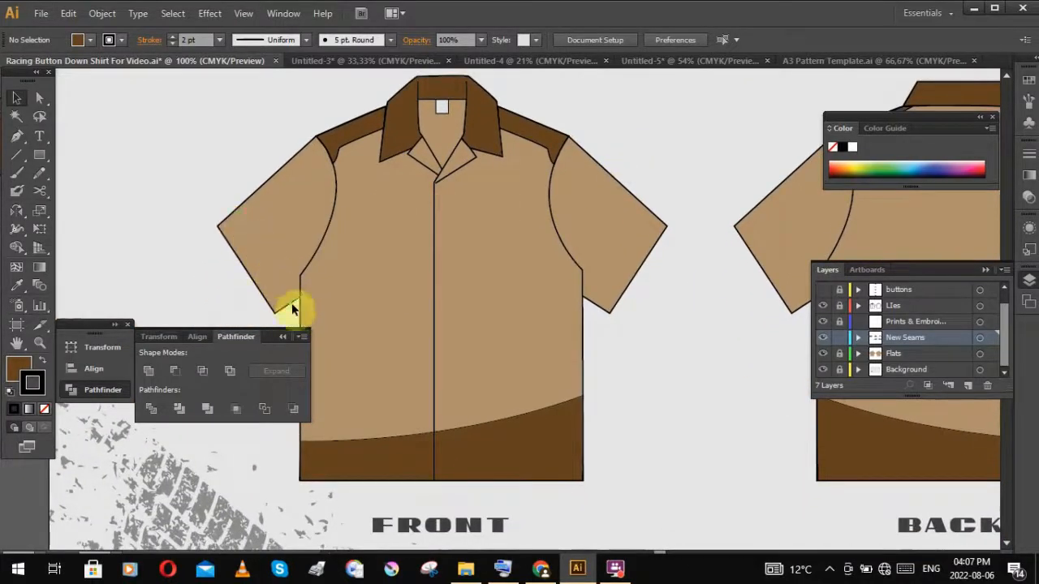
Step: Draw a straight line just inside the front view's left sleeve opening, parallel to its edge, on the LIes layer
{"action": "left_click", "coordinate": [16, 154]}
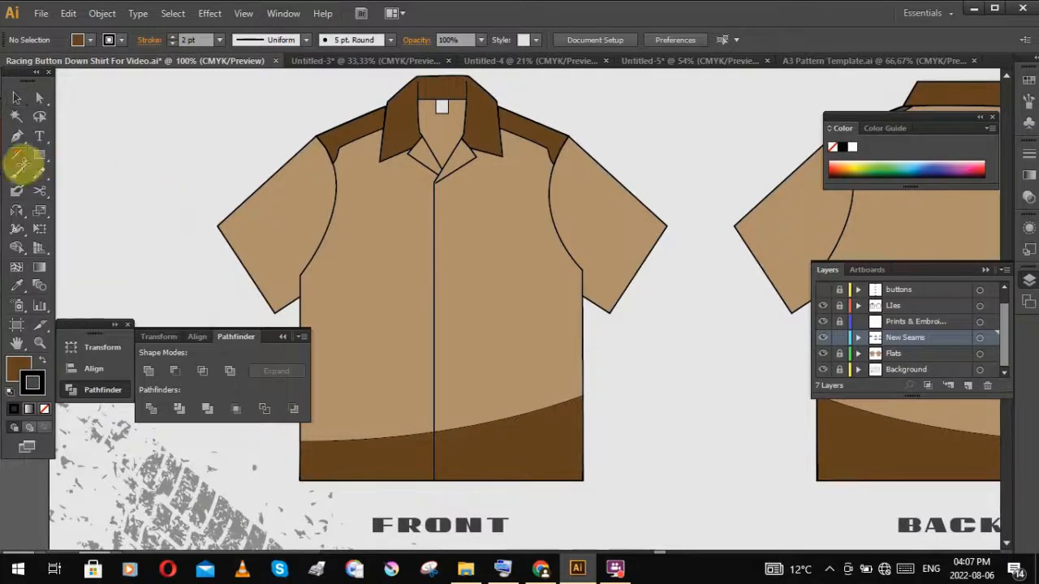
{"action": "left_click", "coordinate": [899, 306]}
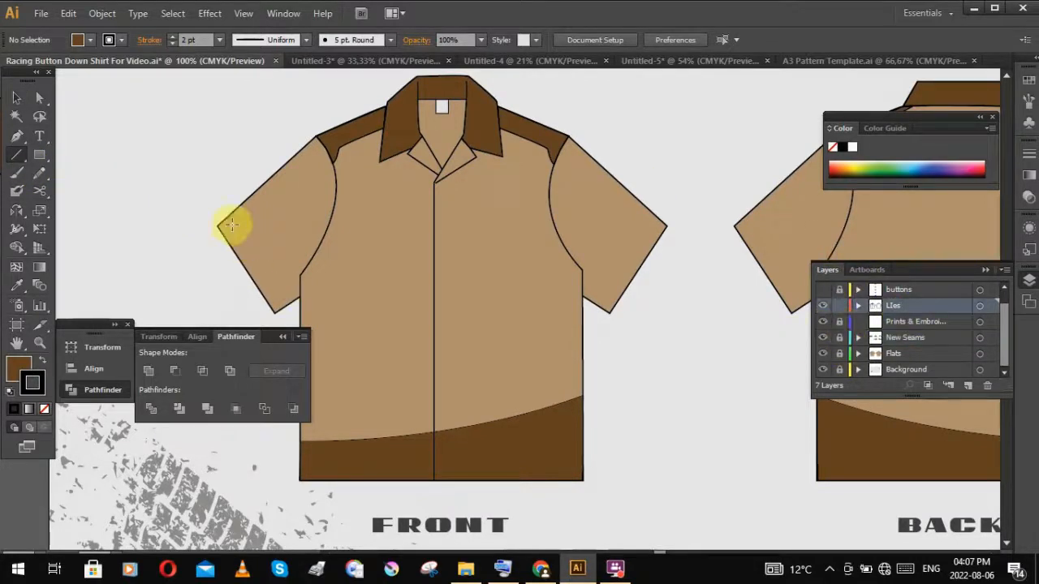
{"action": "scroll", "coordinate": [295, 278], "scroll_direction": "up", "scroll_amount": 3}
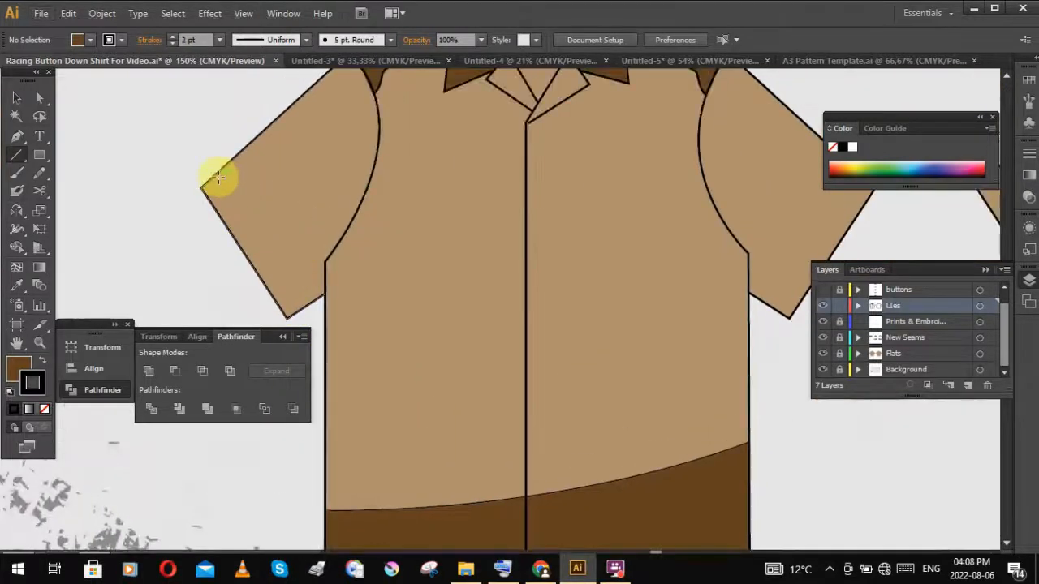
{"action": "left_click_drag", "start_coordinate": [211, 179], "coordinate": [301, 306]}
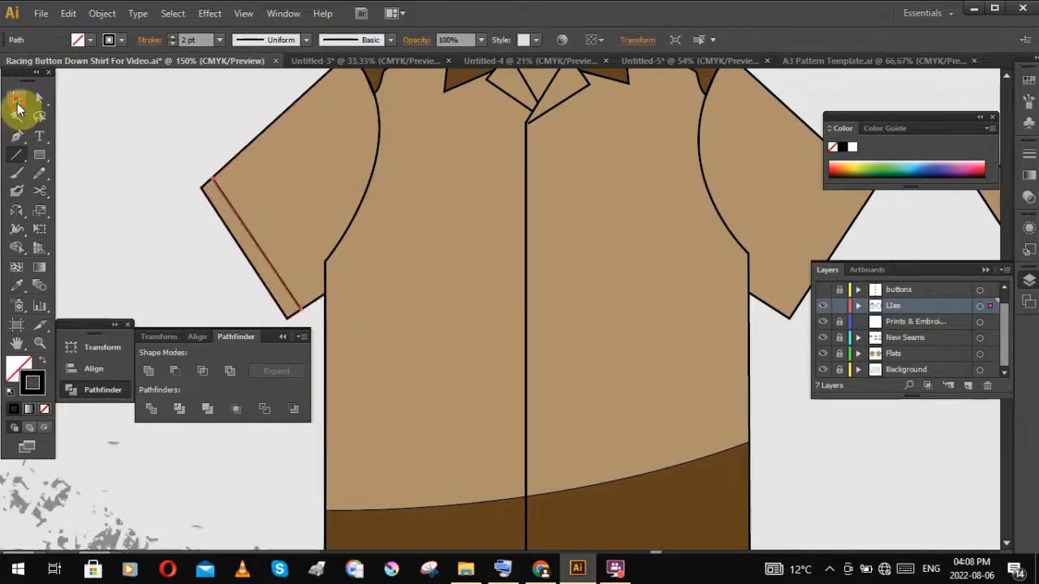
Step: Apply the dashed stitch pattern brush to the left sleeve's hem line
{"action": "left_click", "coordinate": [18, 100]}
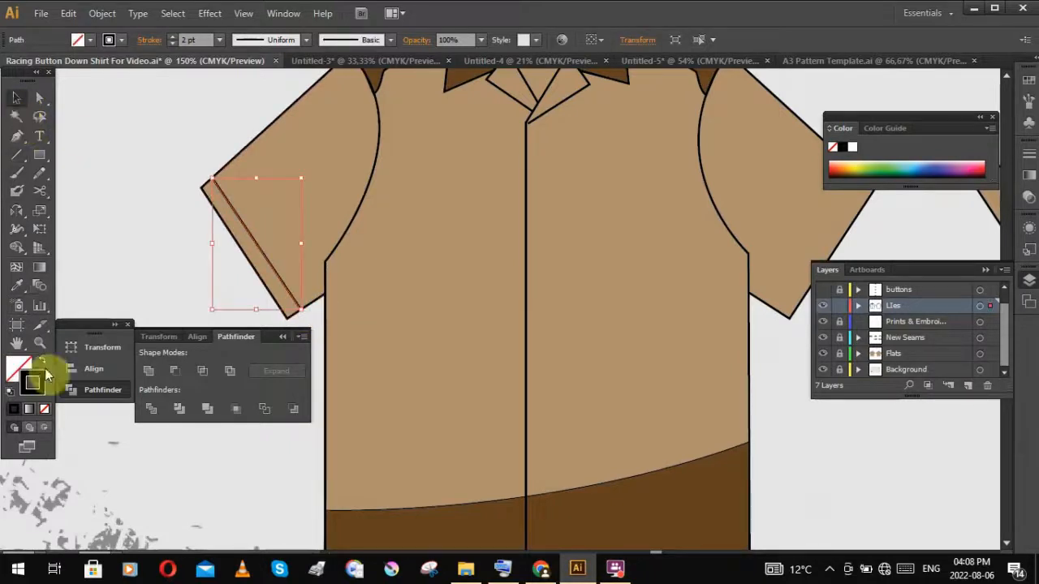
{"action": "left_click", "coordinate": [391, 40]}
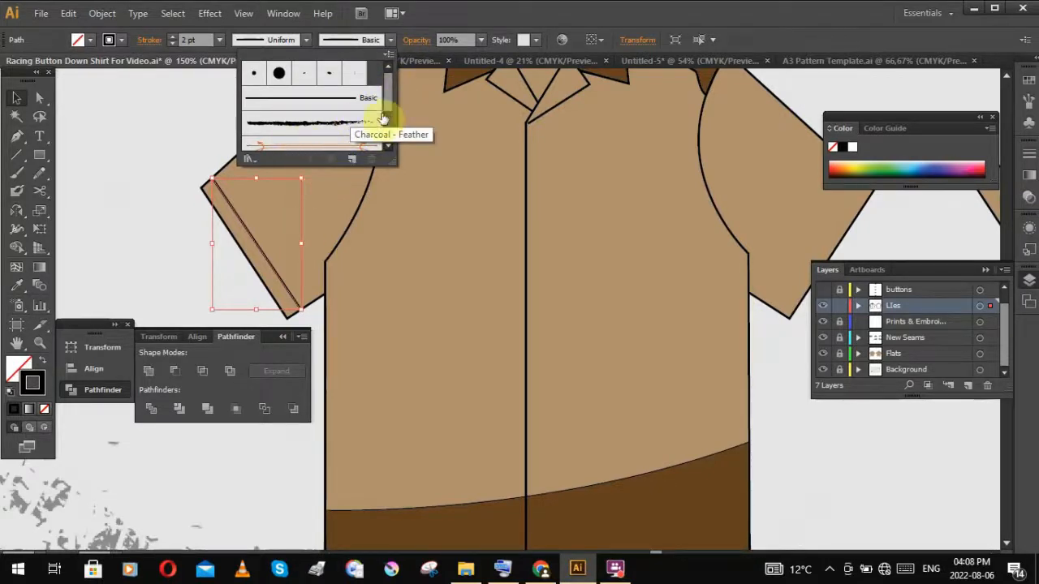
{"action": "left_click", "coordinate": [325, 119]}
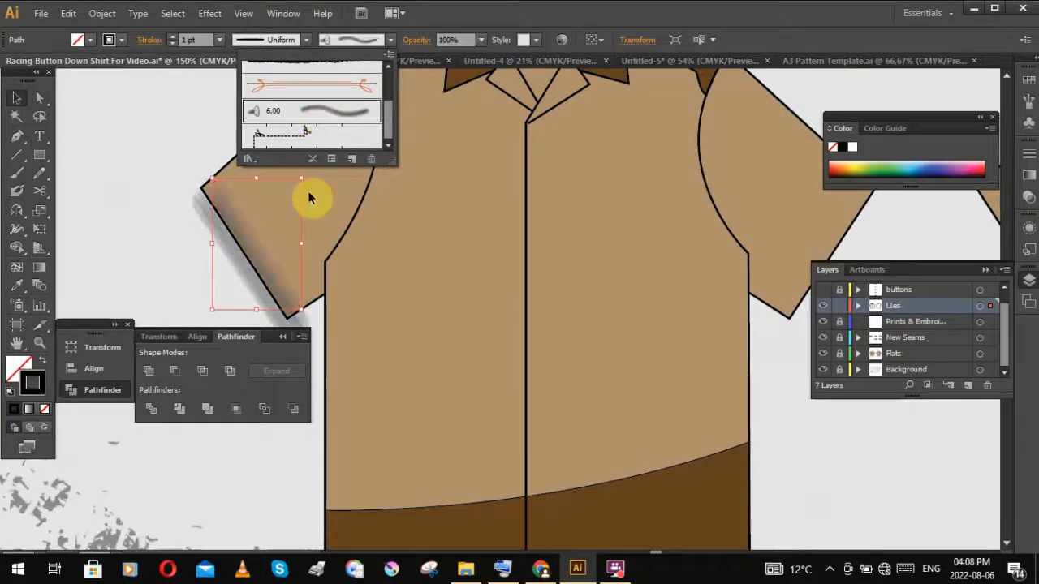
{"action": "left_click", "coordinate": [324, 143]}
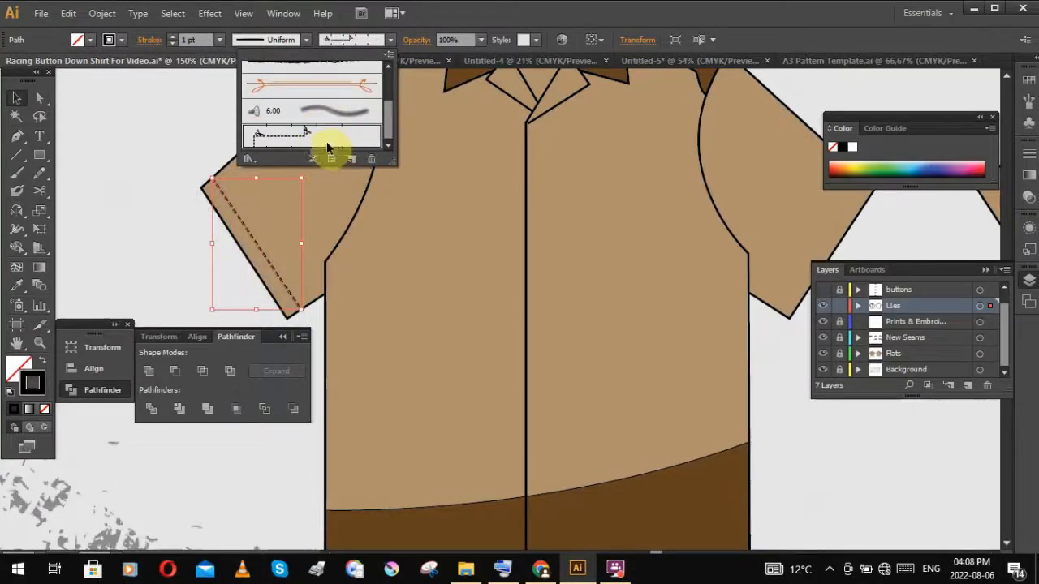
Step: Try a 2 pt stroke on the sleeve's stitch line, then restore it to 1 pt
{"action": "left_click", "coordinate": [216, 42]}
{"action": "left_click", "coordinate": [217, 42]}
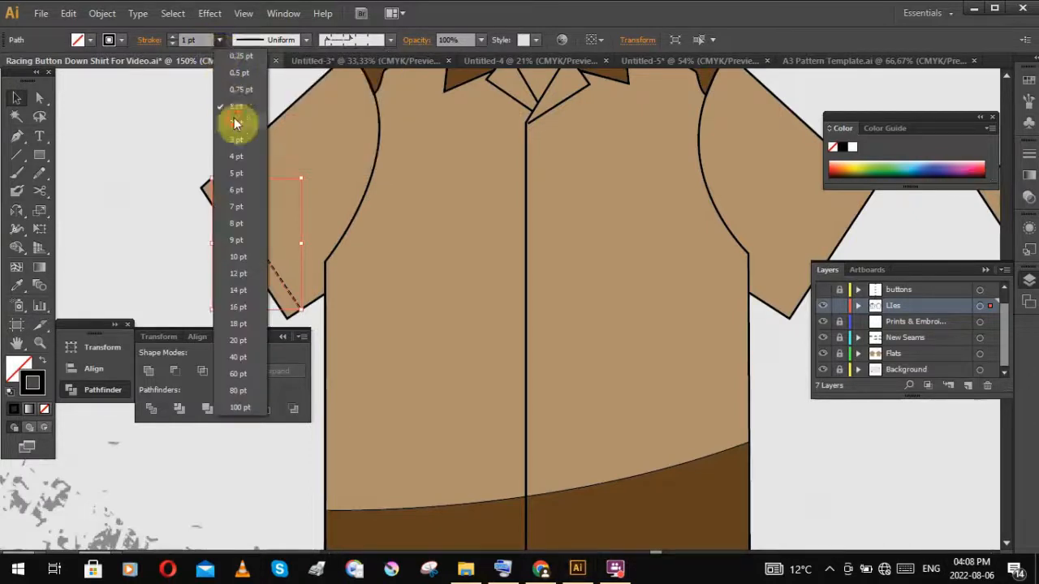
{"action": "left_click", "coordinate": [237, 134]}
{"action": "left_click", "coordinate": [219, 40]}
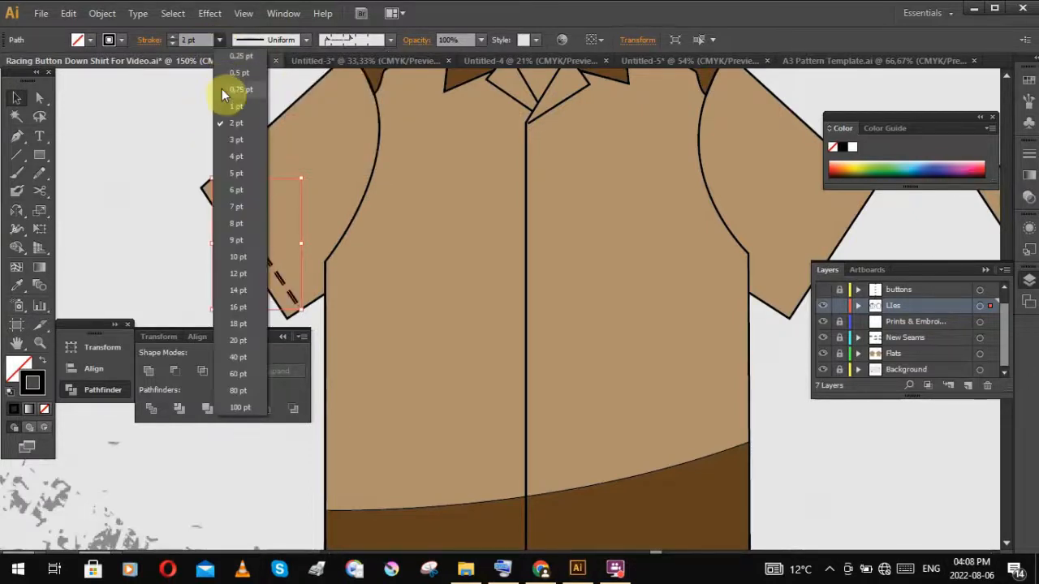
{"action": "left_click", "coordinate": [227, 116]}
{"action": "left_click", "coordinate": [186, 111]}
Step: Move the stitch line's upper end point to fit the left sleeve's top edge
{"action": "scroll", "coordinate": [184, 115], "scroll_direction": "down", "scroll_amount": 3}
{"action": "left_click_drag", "start_coordinate": [310, 139], "coordinate": [303, 183]}
{"action": "scroll", "coordinate": [213, 212], "scroll_direction": "up", "scroll_amount": 2}
{"action": "scroll", "coordinate": [212, 208], "scroll_direction": "up", "scroll_amount": 2}
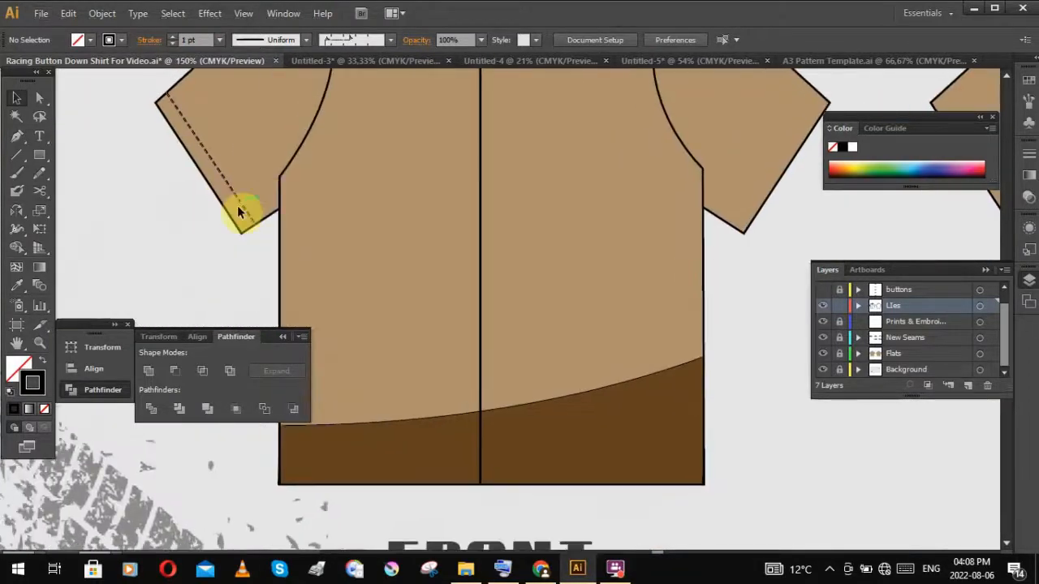
{"action": "scroll", "coordinate": [244, 209], "scroll_direction": "down", "scroll_amount": 1}
{"action": "left_click", "coordinate": [196, 226]}
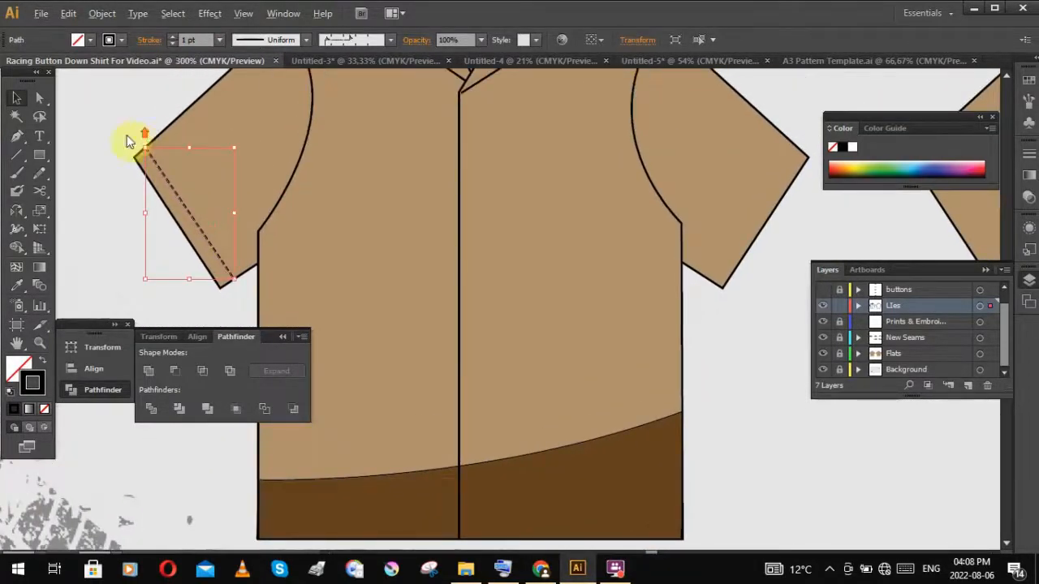
{"action": "scroll", "coordinate": [132, 138], "scroll_direction": "up", "scroll_amount": 2}
{"action": "left_click", "coordinate": [39, 98]}
{"action": "left_click_drag", "start_coordinate": [165, 154], "coordinate": [180, 129]}
{"action": "left_click", "coordinate": [111, 151]}
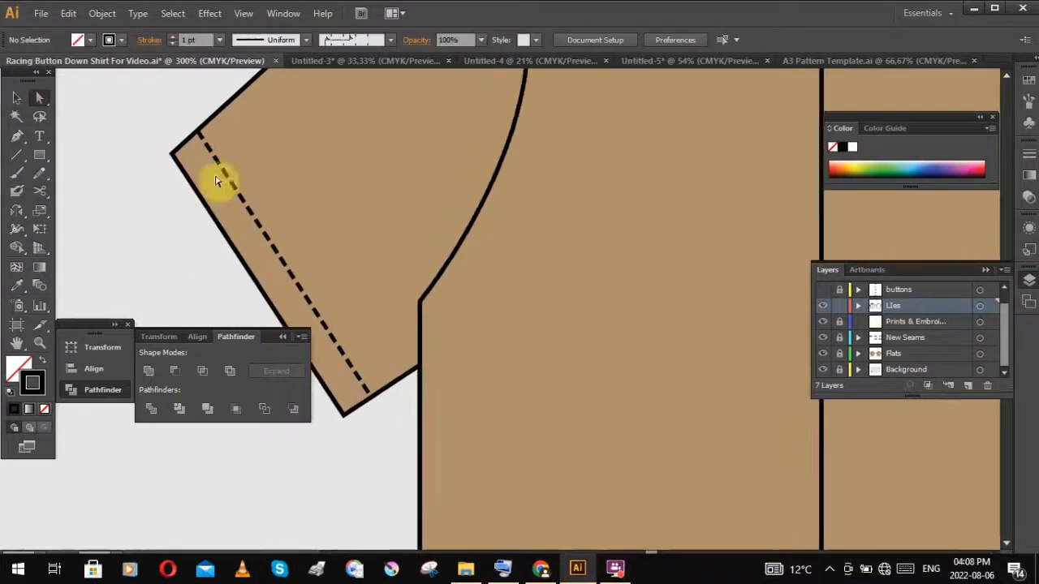
Step: Create a horizontally mirrored copy of the sleeve's stitch line and place it along the front view's right sleeve opening
{"action": "left_click", "coordinate": [241, 202]}
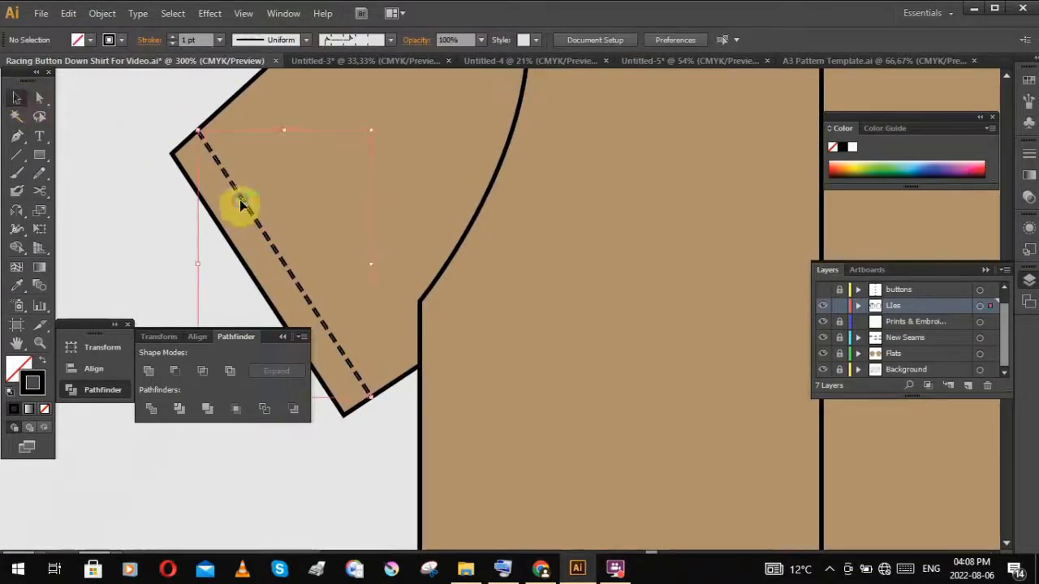
{"action": "right_click", "coordinate": [240, 200]}
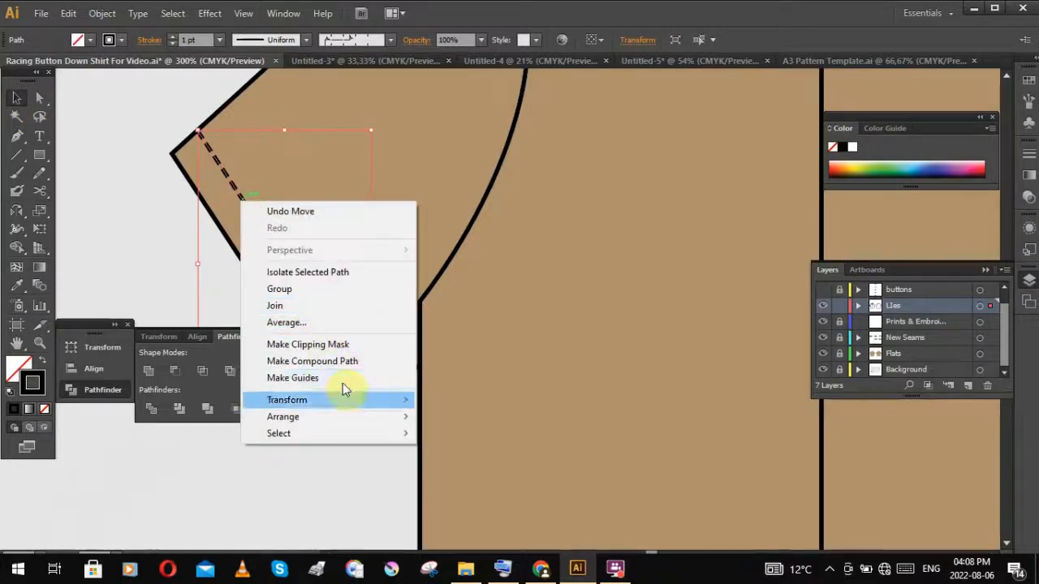
{"action": "mouse_move", "coordinate": [345, 401]}
{"action": "left_click", "coordinate": [470, 456]}
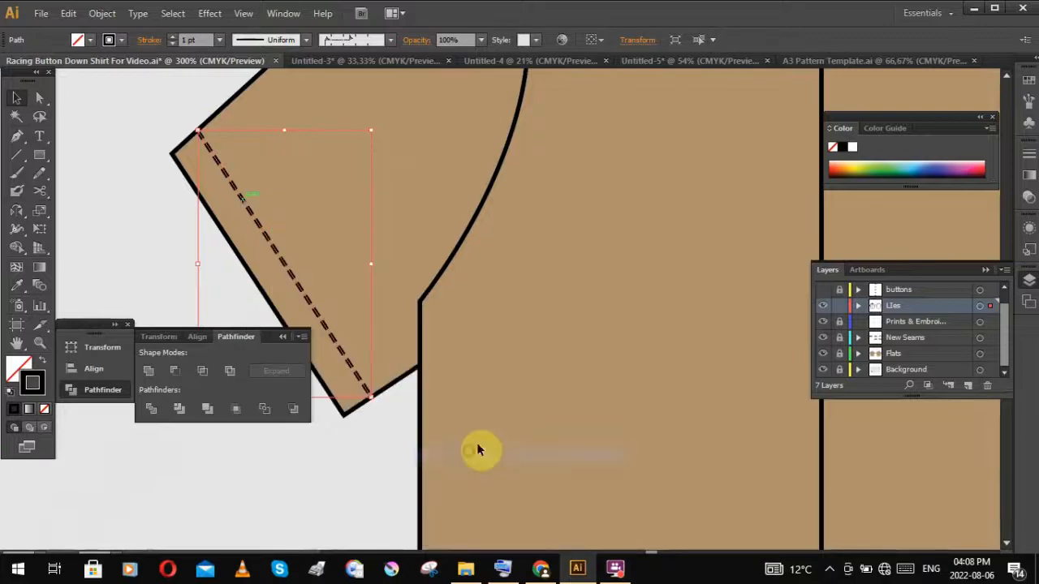
{"action": "left_click", "coordinate": [558, 381]}
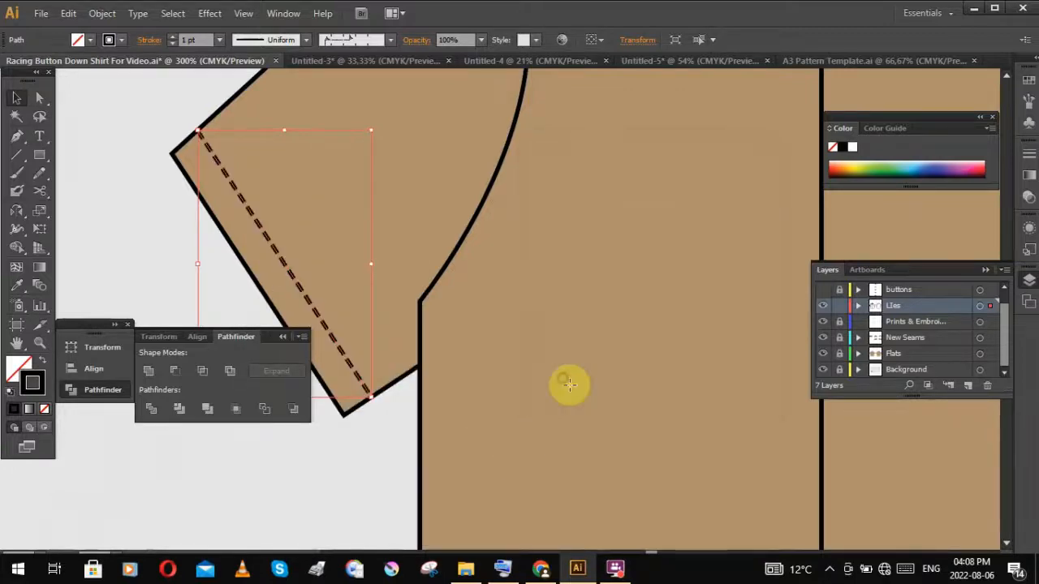
{"action": "scroll", "coordinate": [563, 380], "scroll_direction": "down", "scroll_amount": 4}
{"action": "left_click_drag", "start_coordinate": [592, 372], "coordinate": [524, 364]}
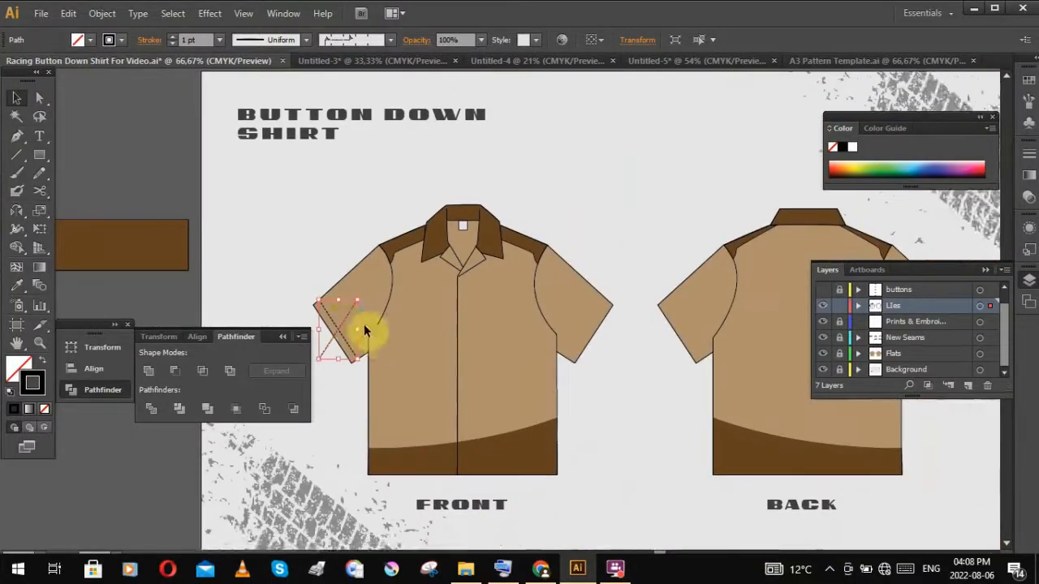
{"action": "left_click_drag", "start_coordinate": [347, 316], "coordinate": [598, 345]}
{"action": "left_click", "coordinate": [628, 353]}
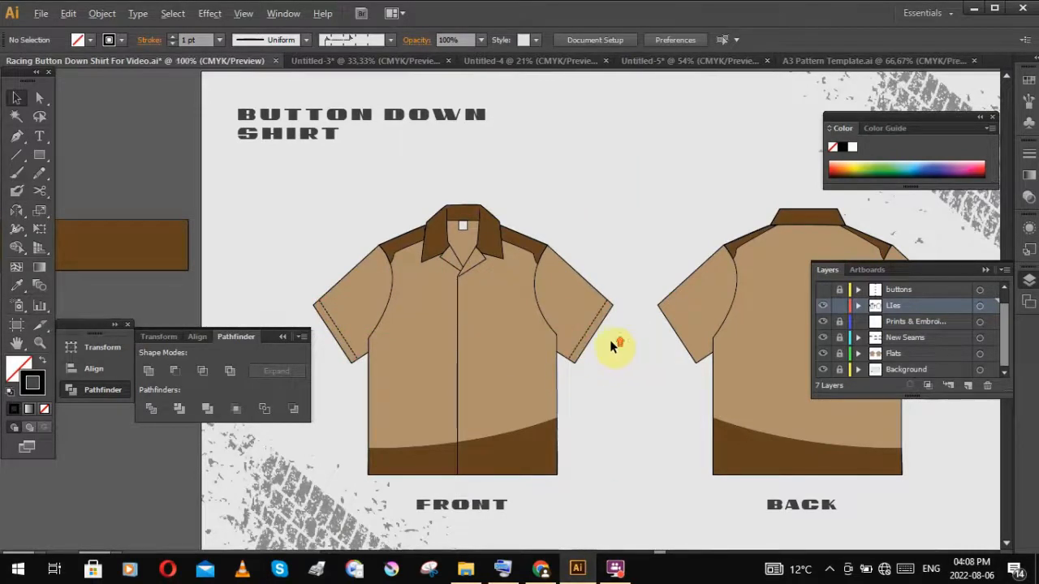
Step: Draw a straight horizontal line across the front body just above the bottom hem, from side seam to side seam
{"action": "scroll", "coordinate": [610, 340], "scroll_direction": "up", "scroll_amount": 4}
{"action": "scroll", "coordinate": [609, 345], "scroll_direction": "down", "scroll_amount": 4}
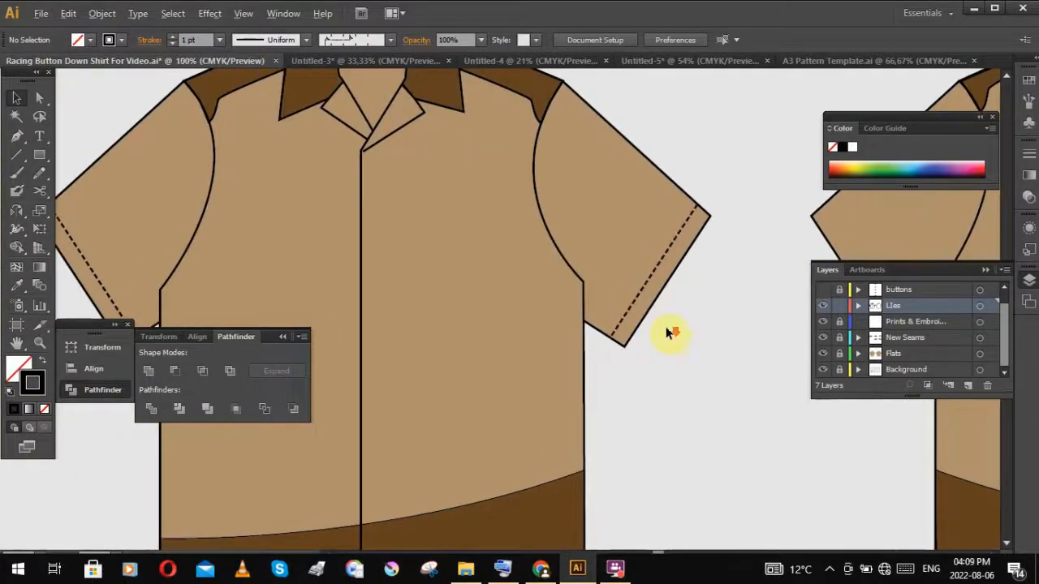
{"action": "scroll", "coordinate": [668, 331], "scroll_direction": "down", "scroll_amount": 2}
{"action": "scroll", "coordinate": [487, 265], "scroll_direction": "down", "scroll_amount": 2}
{"action": "key", "text": "backslash"}
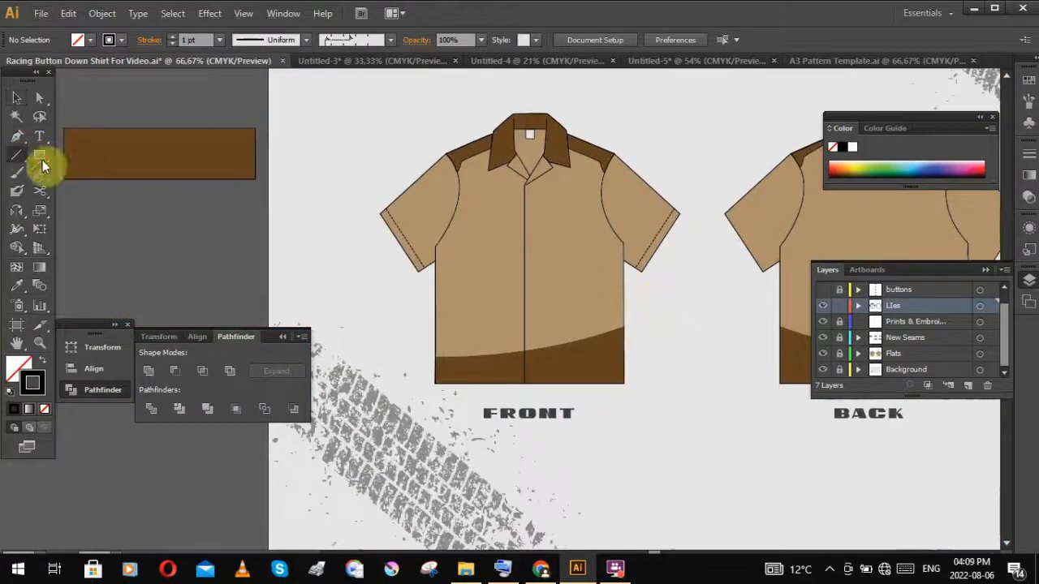
{"action": "scroll", "coordinate": [550, 360], "scroll_direction": "up", "scroll_amount": 1}
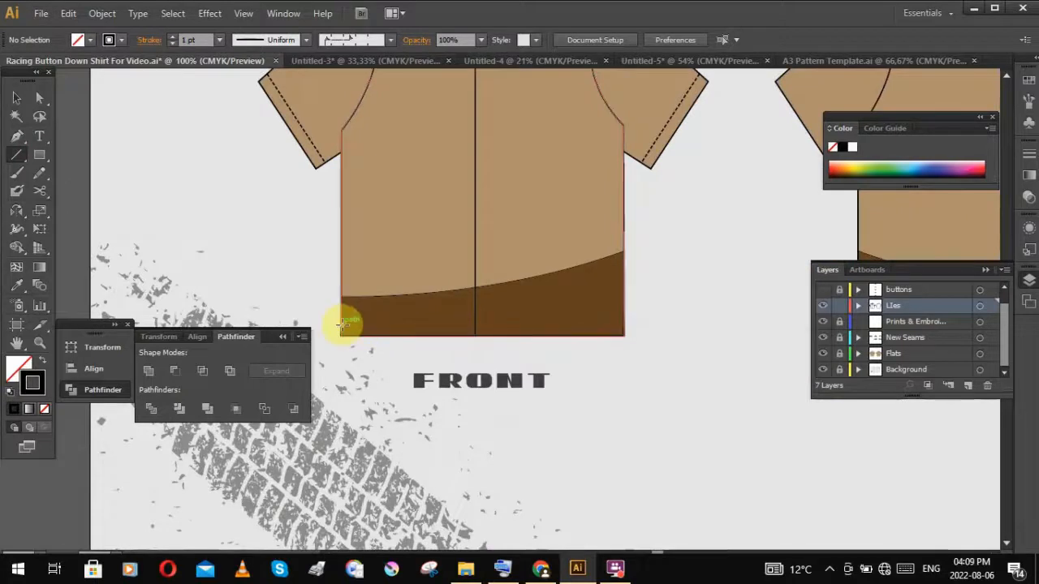
{"action": "left_click_drag", "start_coordinate": [343, 326], "coordinate": [626, 326]}
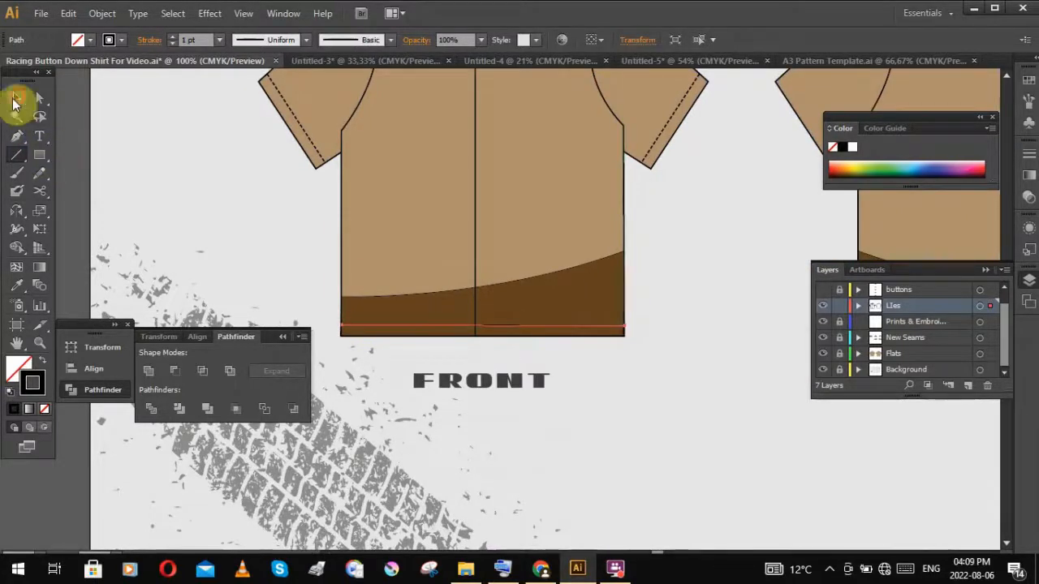
Step: Apply the dashed stitch brush to the horizontal line above the front view's bottom hem
{"action": "left_click", "coordinate": [16, 98]}
{"action": "key", "text": "i"}
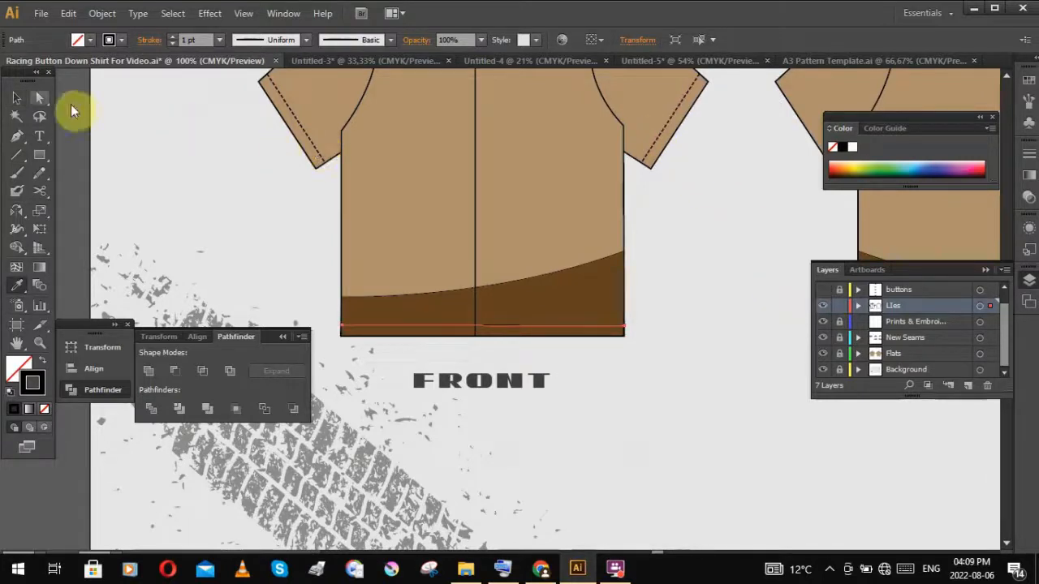
{"action": "left_click", "coordinate": [18, 98]}
{"action": "left_click", "coordinate": [389, 39]}
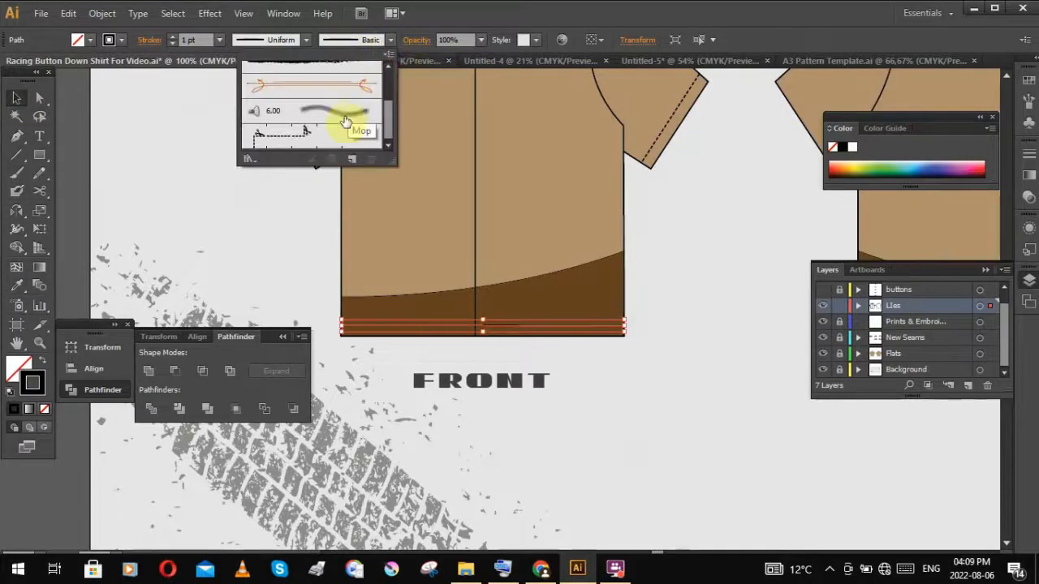
{"action": "left_click", "coordinate": [250, 134]}
{"action": "left_click", "coordinate": [227, 196]}
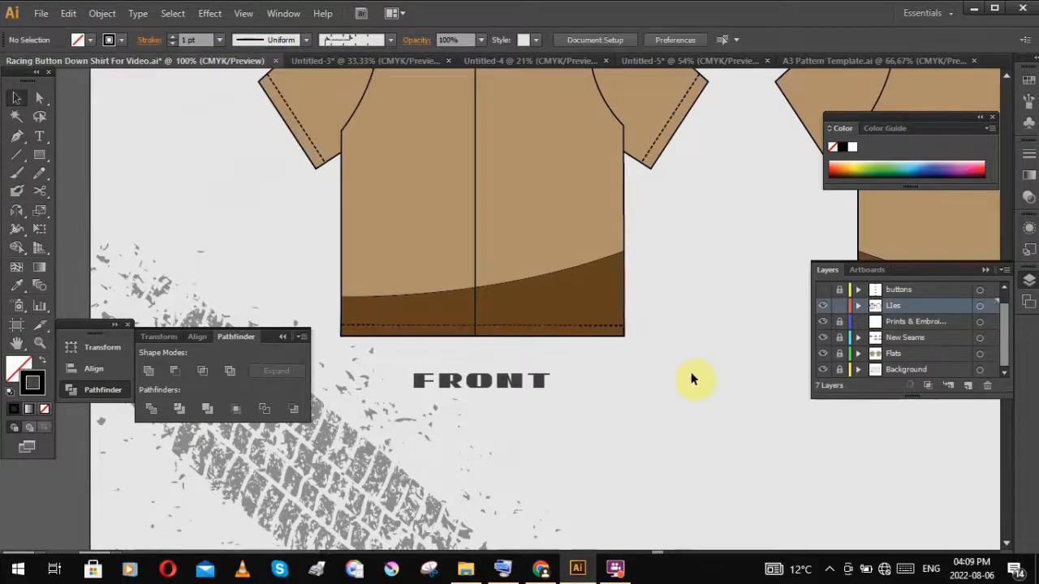
{"action": "key", "text": "ctrl+minus"}
{"action": "left_click_drag", "start_coordinate": [680, 366], "coordinate": [605, 390]}
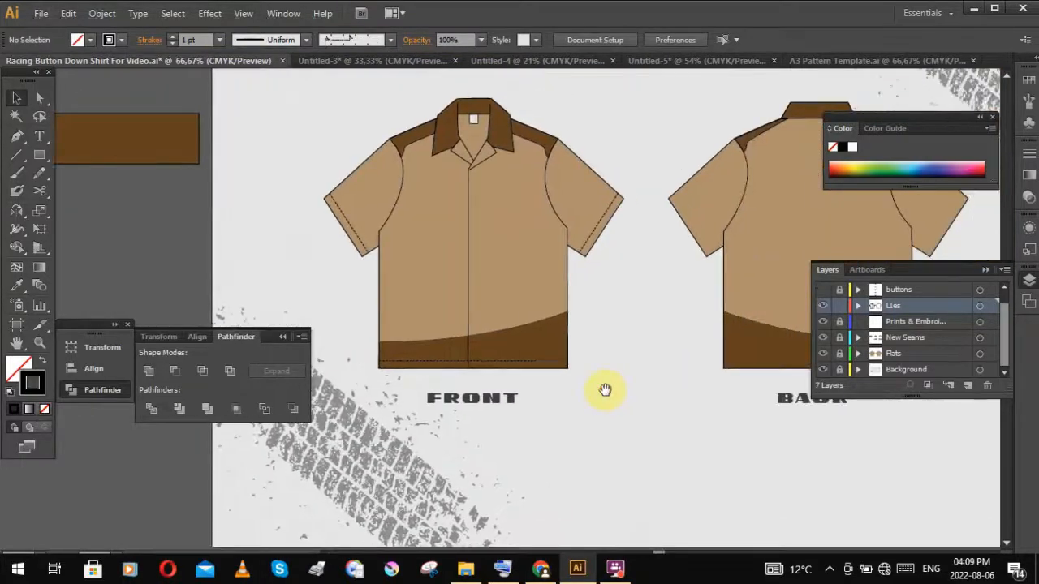
{"action": "key", "text": "ctrl+plus"}
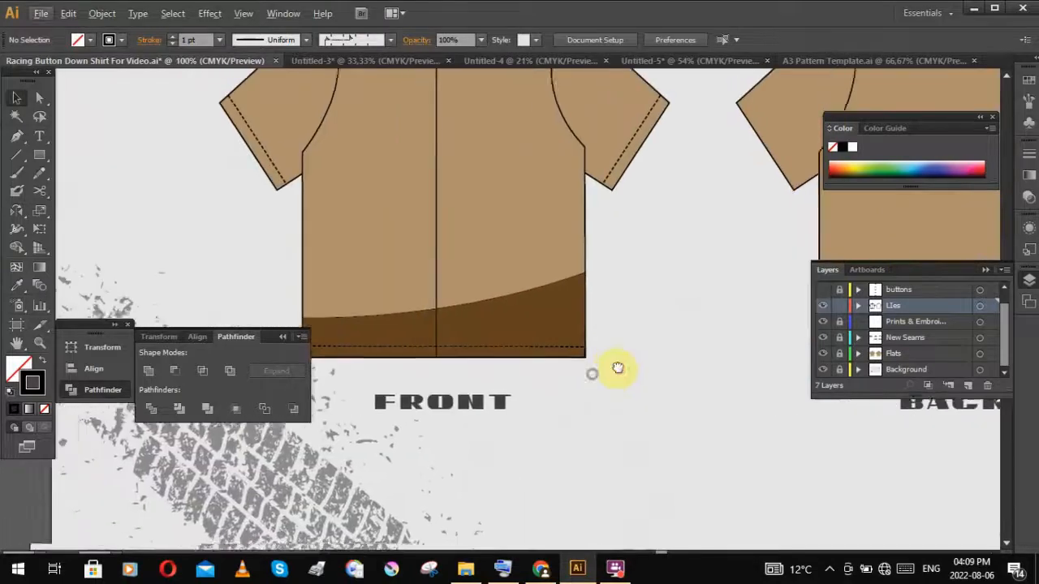
Step: Delete the dashed stitch line above the front body's bottom hem
{"action": "left_click", "coordinate": [555, 345]}
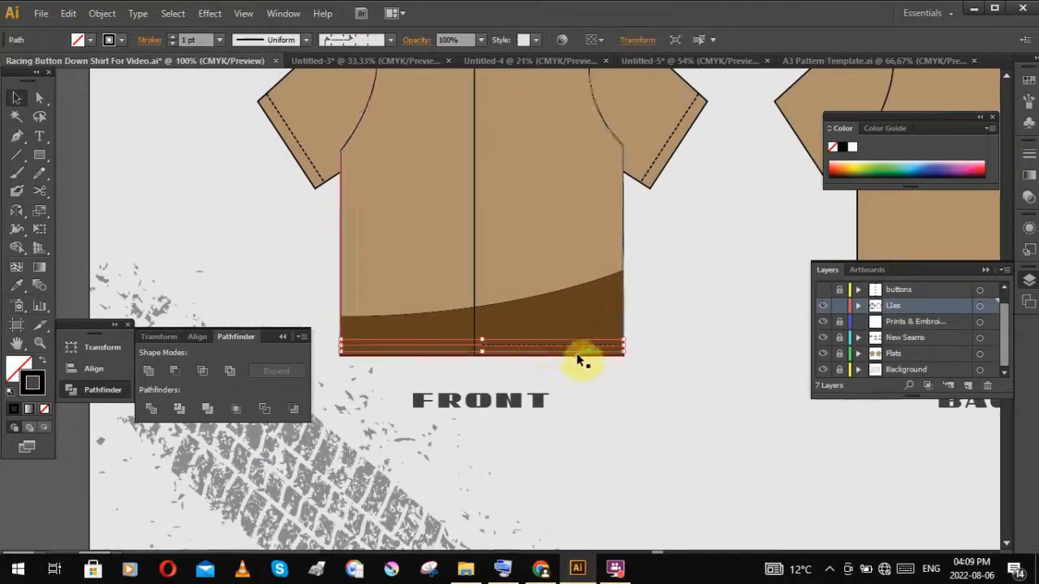
{"action": "left_click", "coordinate": [641, 351]}
{"action": "left_click", "coordinate": [641, 351]}
Step: Make the Prints & Embroidery layer active and unlocked, and lock the LIes layer
{"action": "left_click_drag", "start_coordinate": [641, 342], "coordinate": [651, 426]}
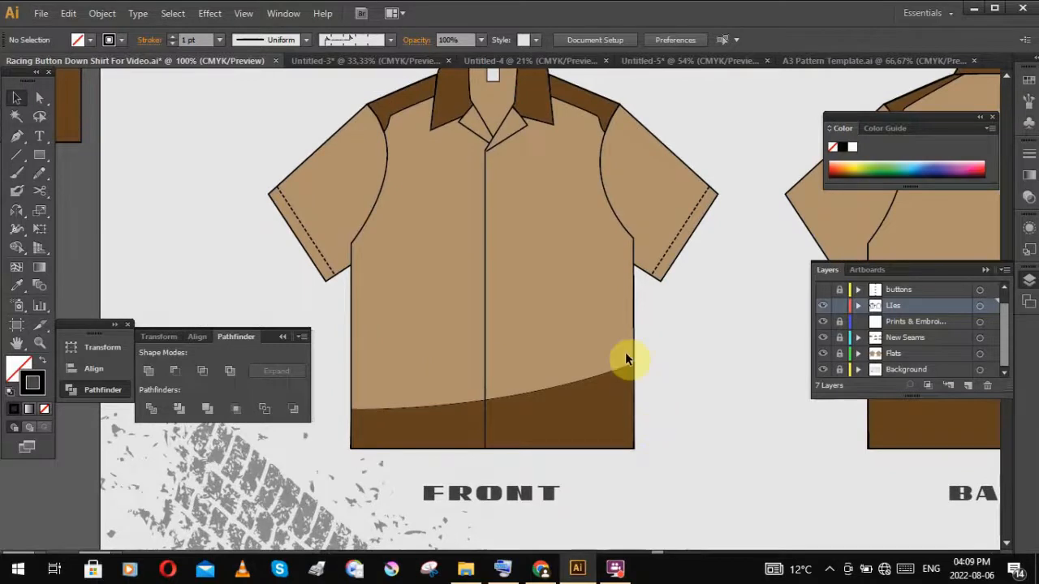
{"action": "left_click_drag", "start_coordinate": [627, 348], "coordinate": [637, 401]}
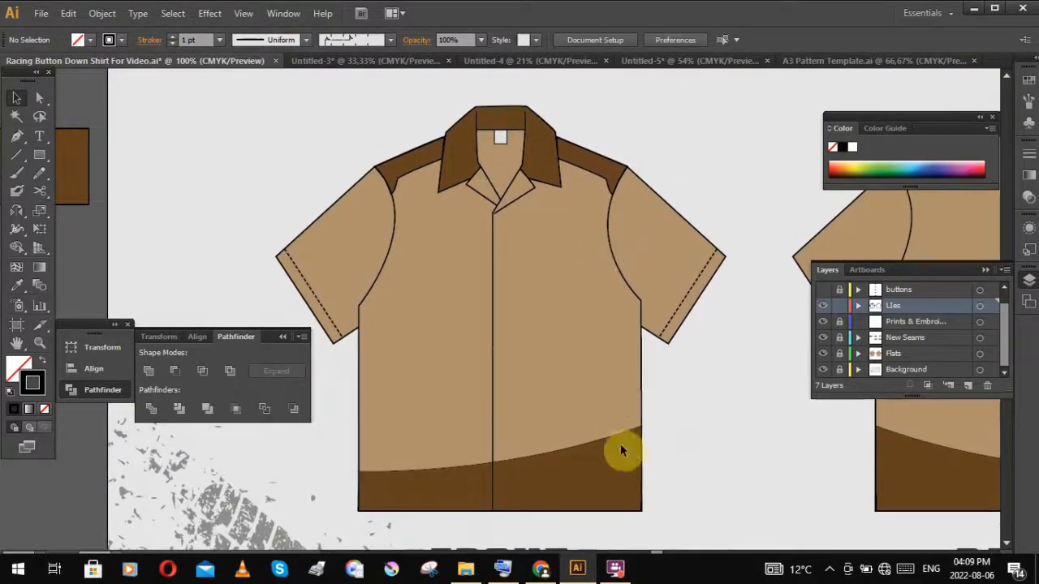
{"action": "left_click_drag", "start_coordinate": [448, 326], "coordinate": [442, 297]}
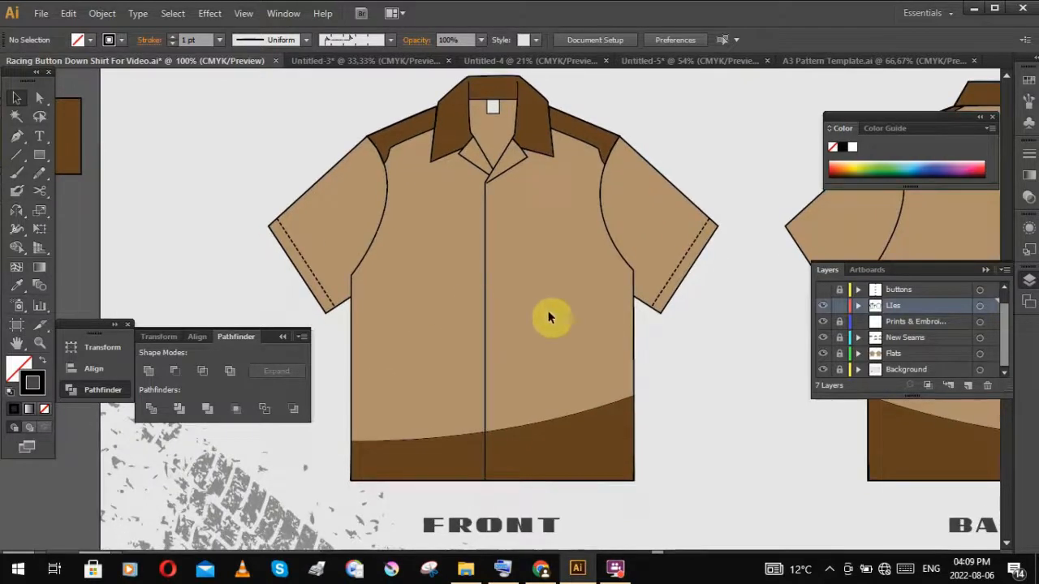
{"action": "left_click_drag", "start_coordinate": [552, 318], "coordinate": [646, 384]}
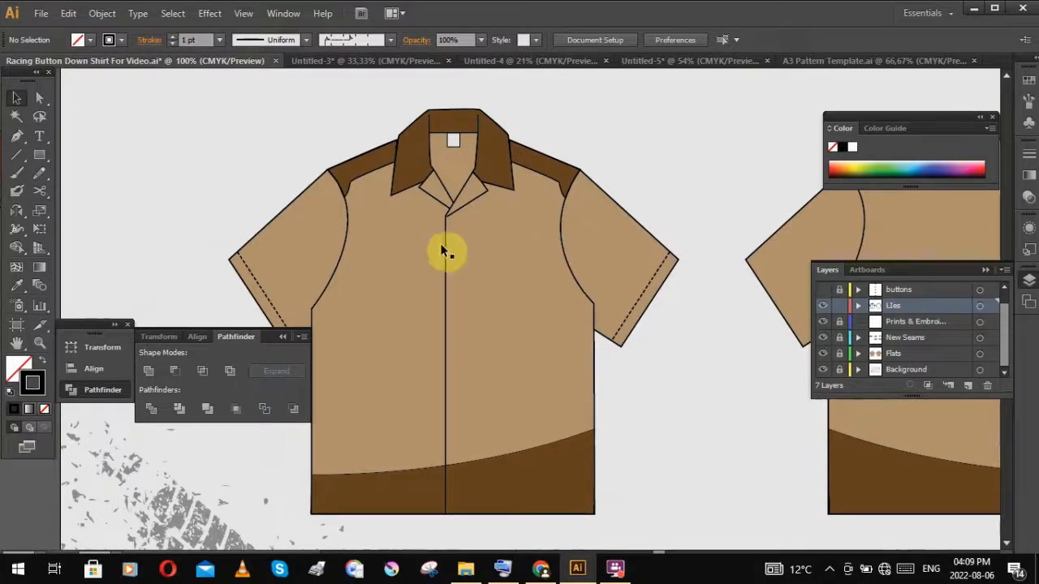
{"action": "left_click", "coordinate": [917, 323]}
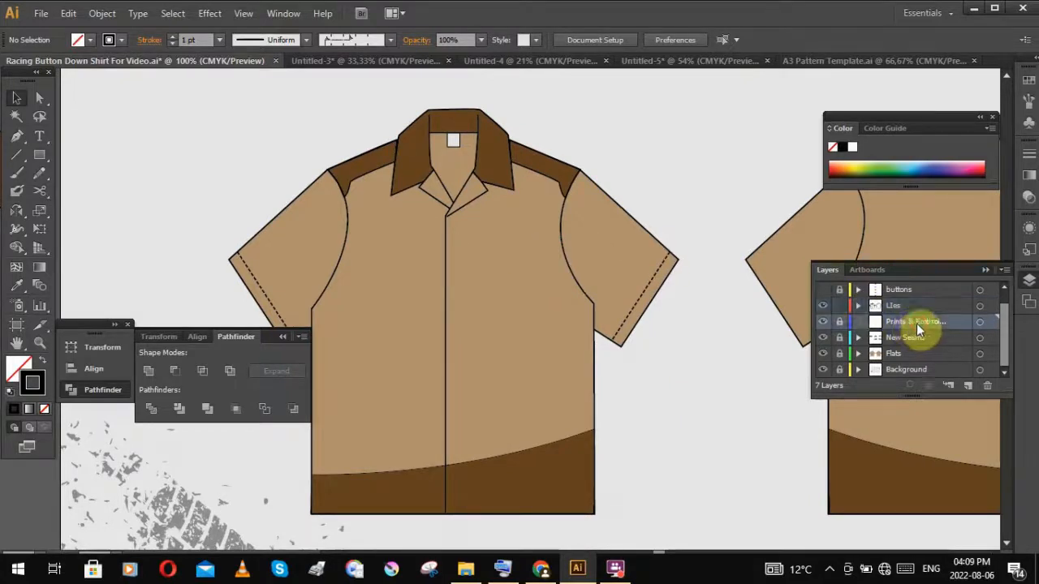
{"action": "left_click", "coordinate": [841, 324]}
{"action": "left_click", "coordinate": [839, 305]}
{"action": "scroll", "coordinate": [482, 300], "scroll_direction": "down", "scroll_amount": 2}
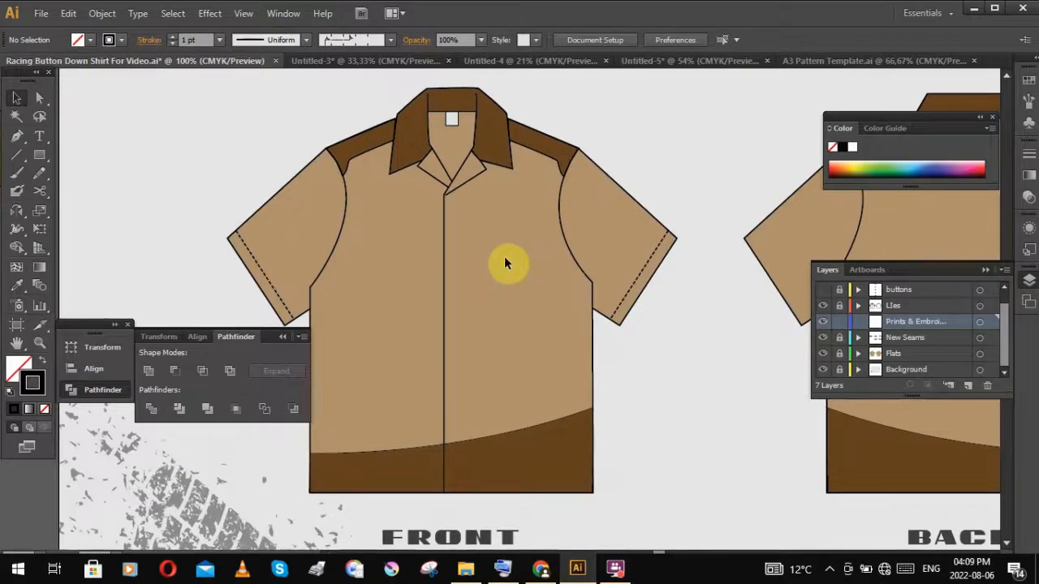
{"action": "scroll", "coordinate": [505, 255], "scroll_direction": "down", "scroll_amount": 1, "text": "alt"}
{"action": "scroll", "coordinate": [508, 284], "scroll_direction": "up", "scroll_amount": 2}
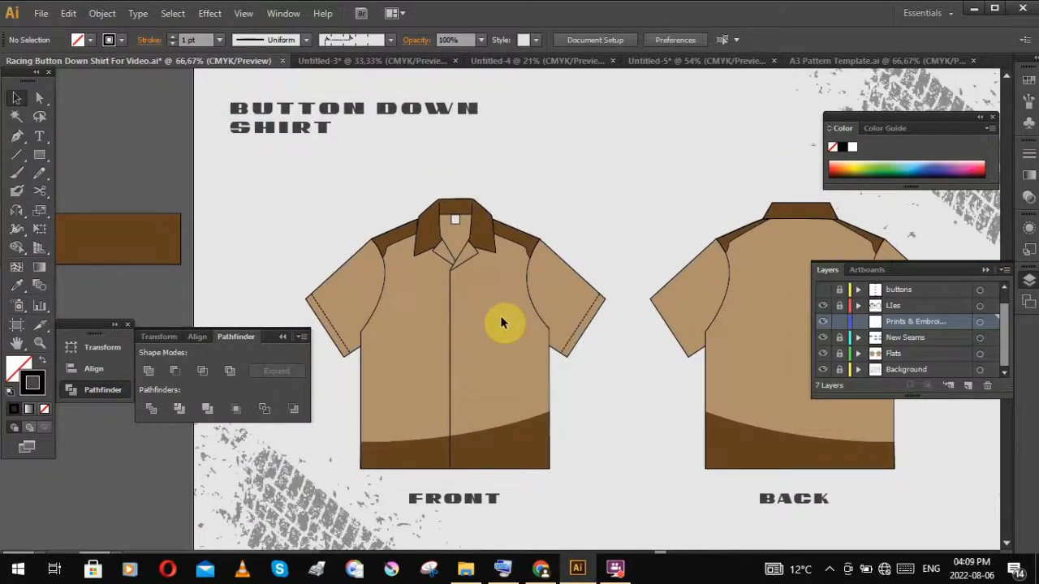
{"action": "scroll", "coordinate": [488, 309], "scroll_direction": "up", "scroll_amount": 1}
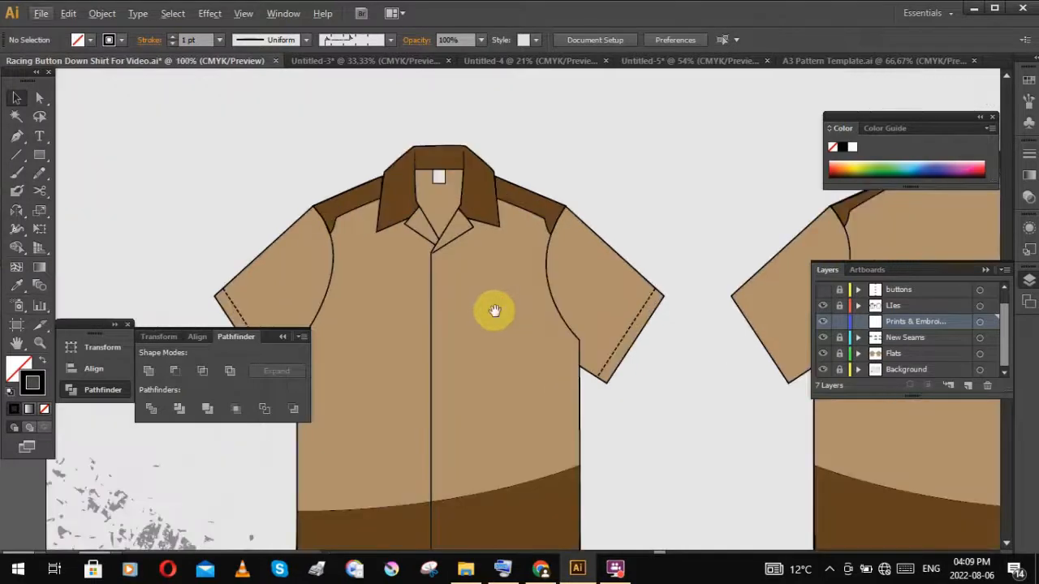
{"action": "left_click_drag", "start_coordinate": [493, 308], "coordinate": [529, 282]}
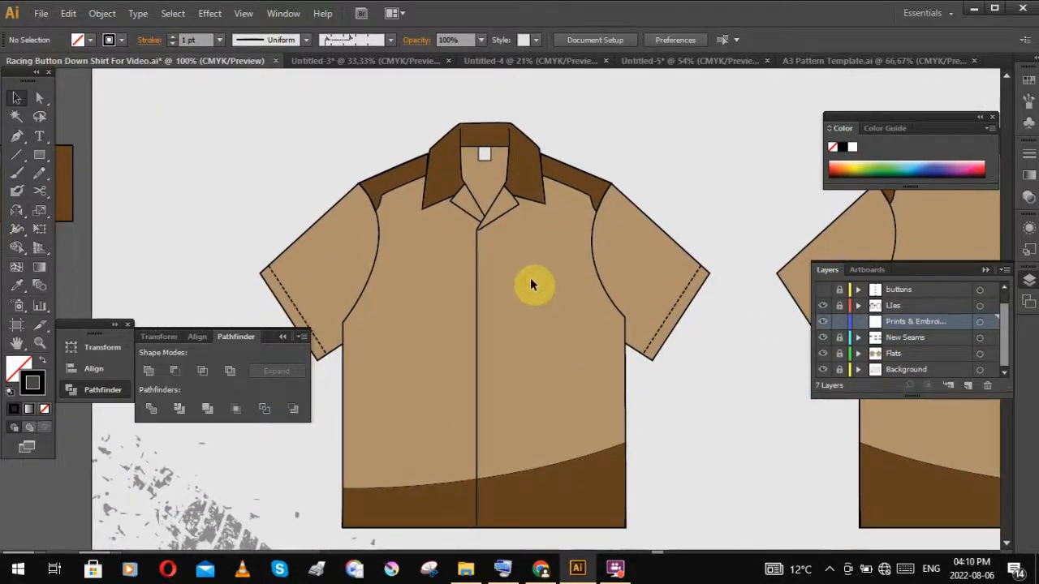
{"action": "scroll", "coordinate": [530, 284], "scroll_direction": "up", "scroll_amount": 1}
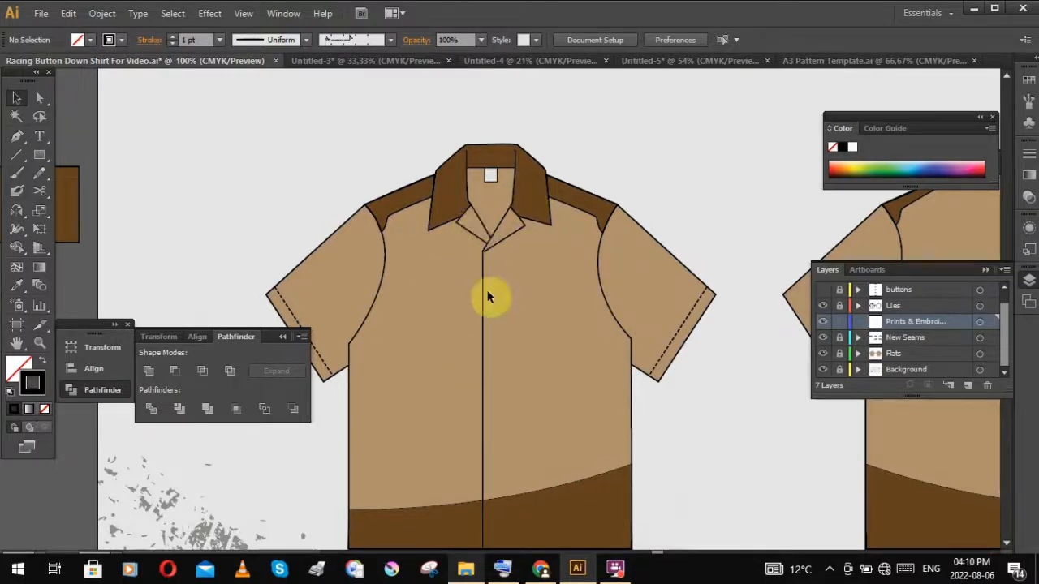
Step: Add the text SWEET ANATOMY across the front view's chest, entering the letters after SWEET A with the On-Screen Keyboard
{"action": "left_click", "coordinate": [39, 137]}
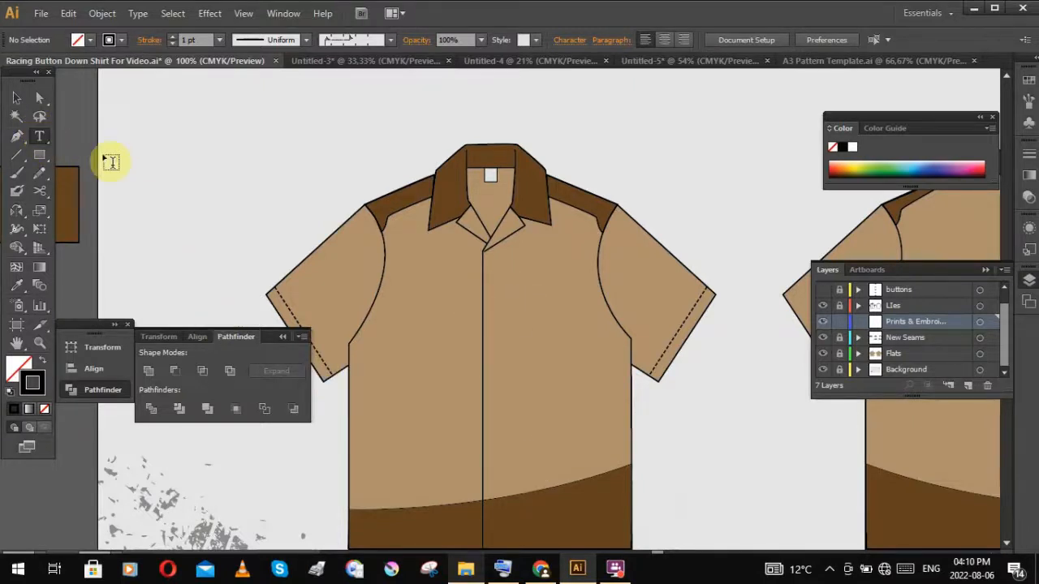
{"action": "left_click", "coordinate": [470, 330]}
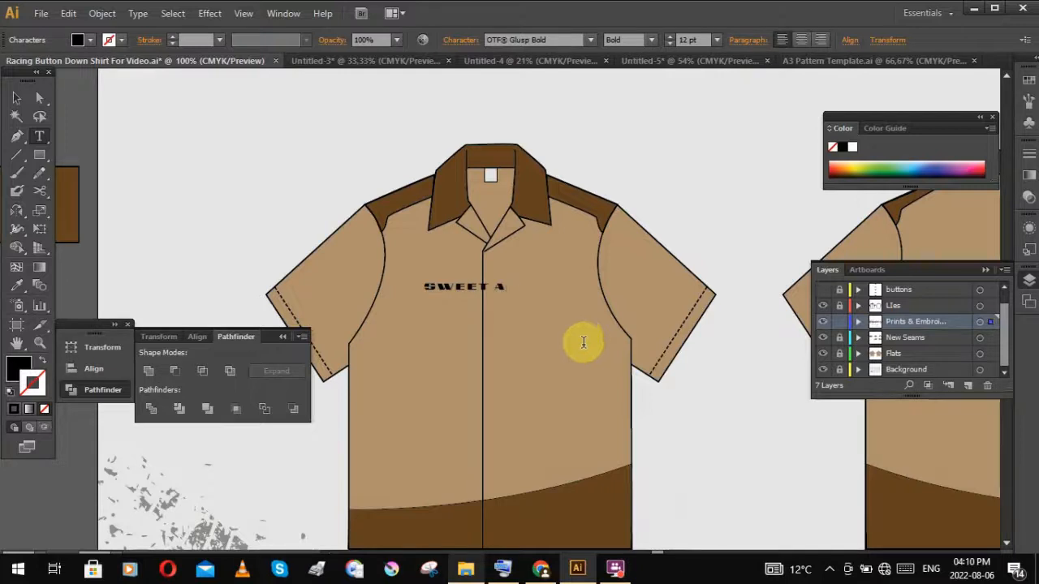
{"action": "left_click", "coordinate": [504, 568]}
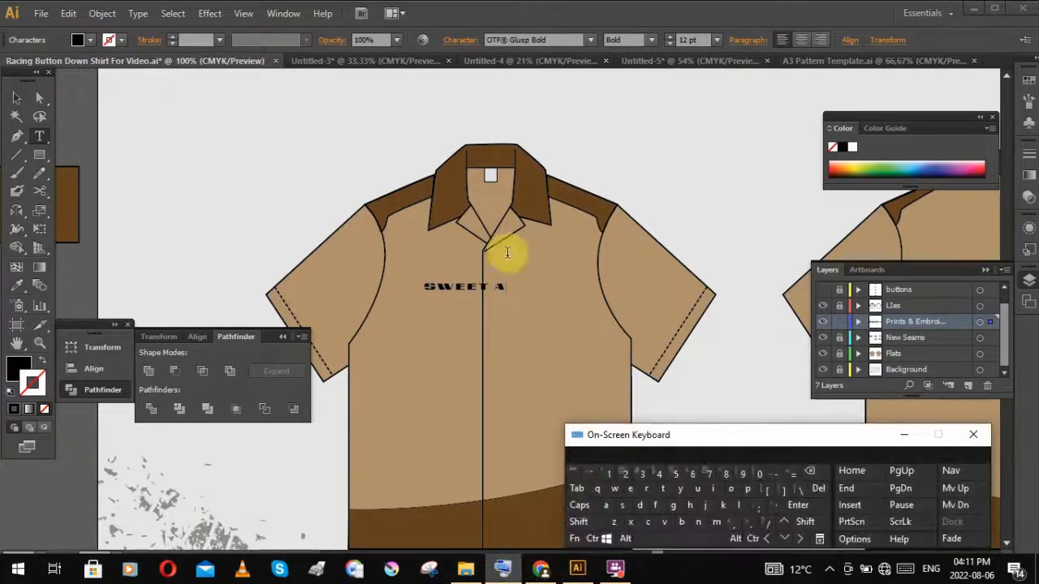
{"action": "left_click", "coordinate": [504, 286]}
{"action": "left_click", "coordinate": [699, 523]}
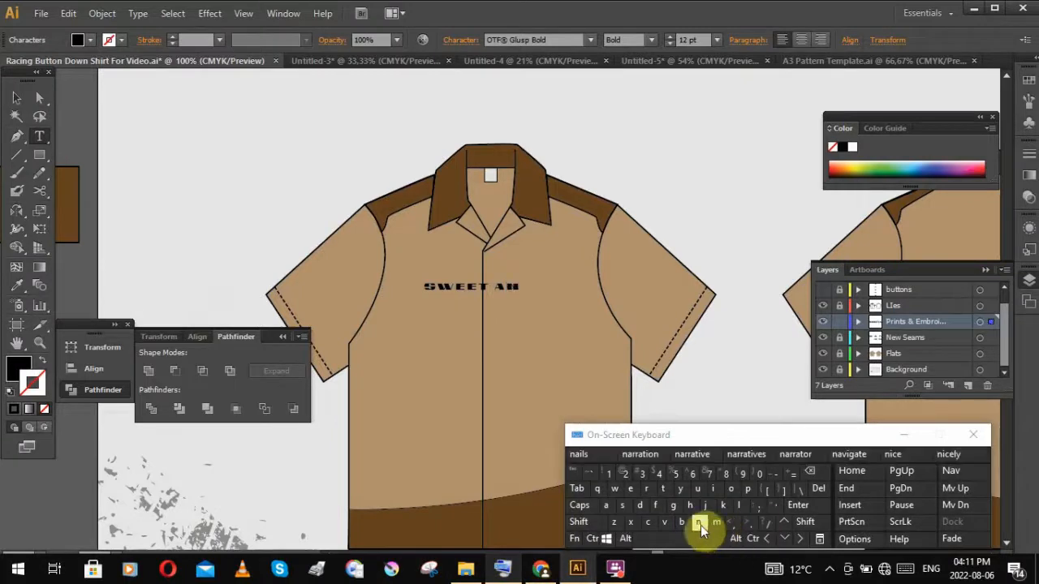
{"action": "left_click", "coordinate": [609, 505]}
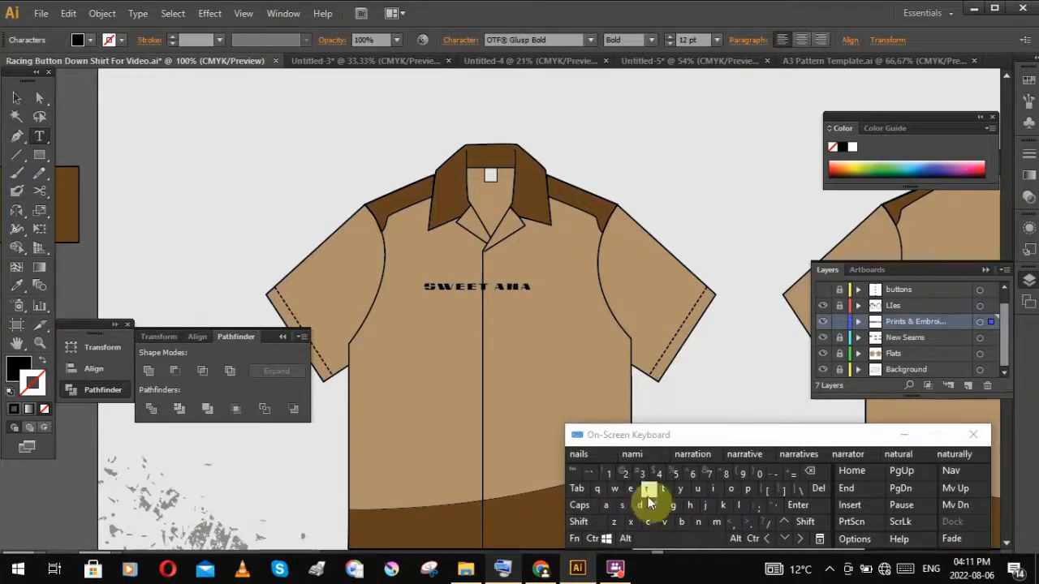
{"action": "left_click", "coordinate": [666, 490]}
{"action": "left_click", "coordinate": [733, 490]}
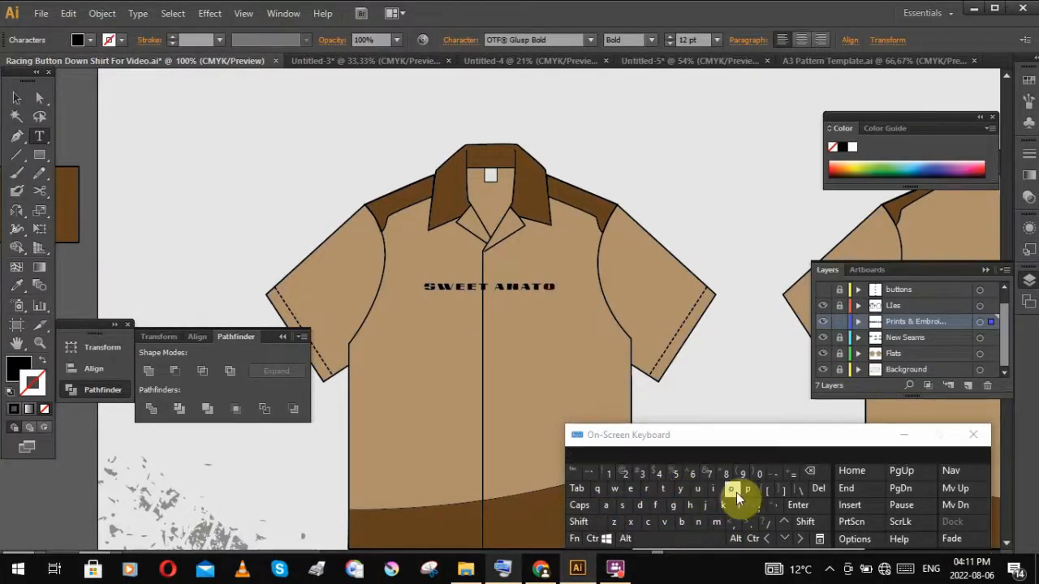
{"action": "left_click", "coordinate": [717, 524]}
{"action": "left_click", "coordinate": [682, 490]}
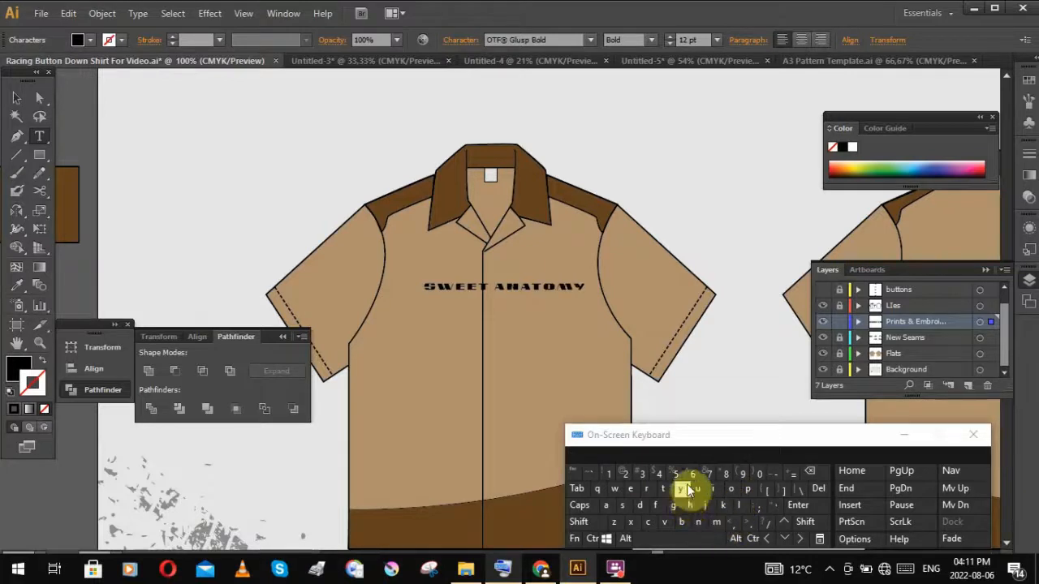
Step: Move the SWEET ANATOMY text up to the middle of the chest and enlarge it to about 13.52 pt
{"action": "left_click", "coordinate": [16, 98]}
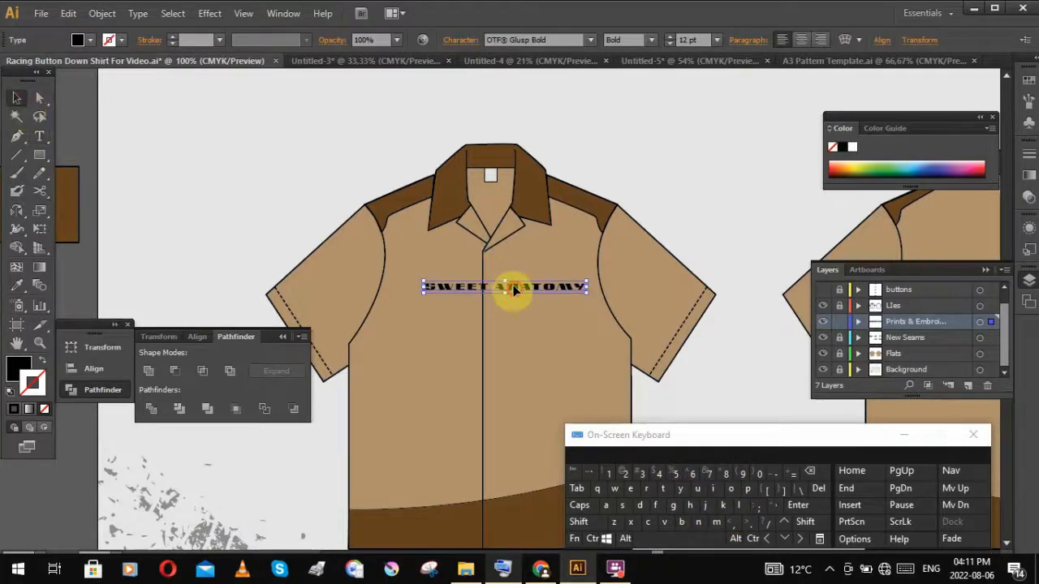
{"action": "left_click_drag", "start_coordinate": [515, 287], "coordinate": [490, 274]}
{"action": "left_click_drag", "start_coordinate": [562, 274], "coordinate": [583, 274]}
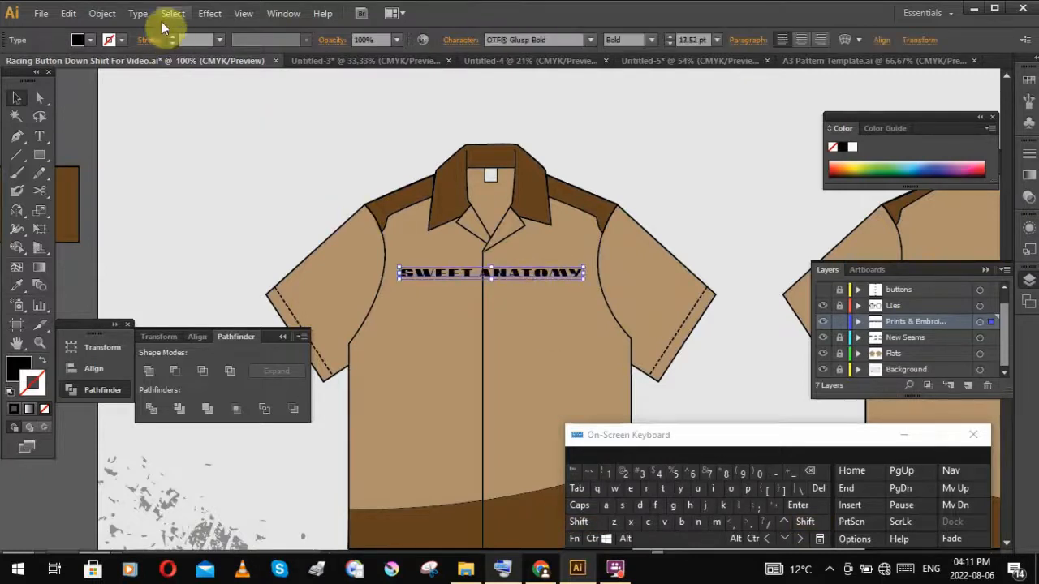
Step: Change the chest text's fill from black to a very pale pink
{"action": "double_click", "coordinate": [16, 369]}
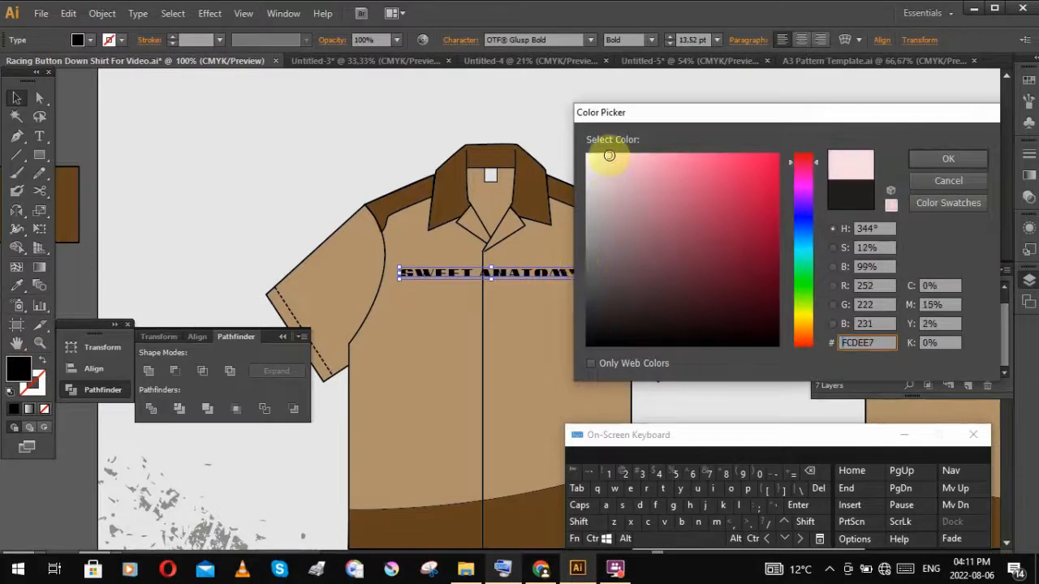
{"action": "left_click", "coordinate": [925, 157]}
{"action": "left_click", "coordinate": [743, 180]}
{"action": "left_click_drag", "start_coordinate": [727, 176], "coordinate": [693, 181]}
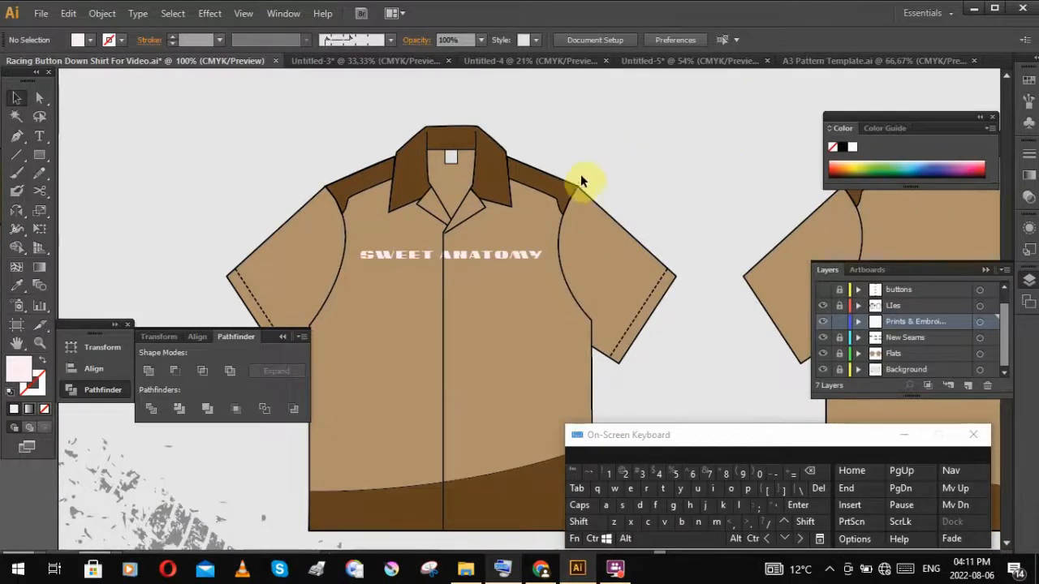
{"action": "left_click_drag", "start_coordinate": [615, 171], "coordinate": [609, 146]}
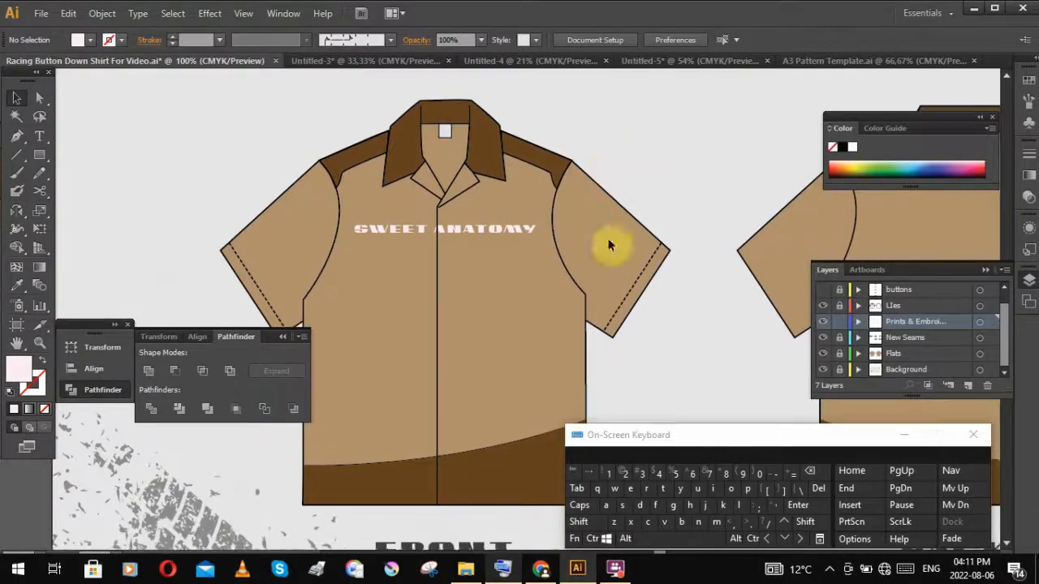
{"action": "left_click", "coordinate": [616, 569]}
{"action": "left_click", "coordinate": [457, 174]}
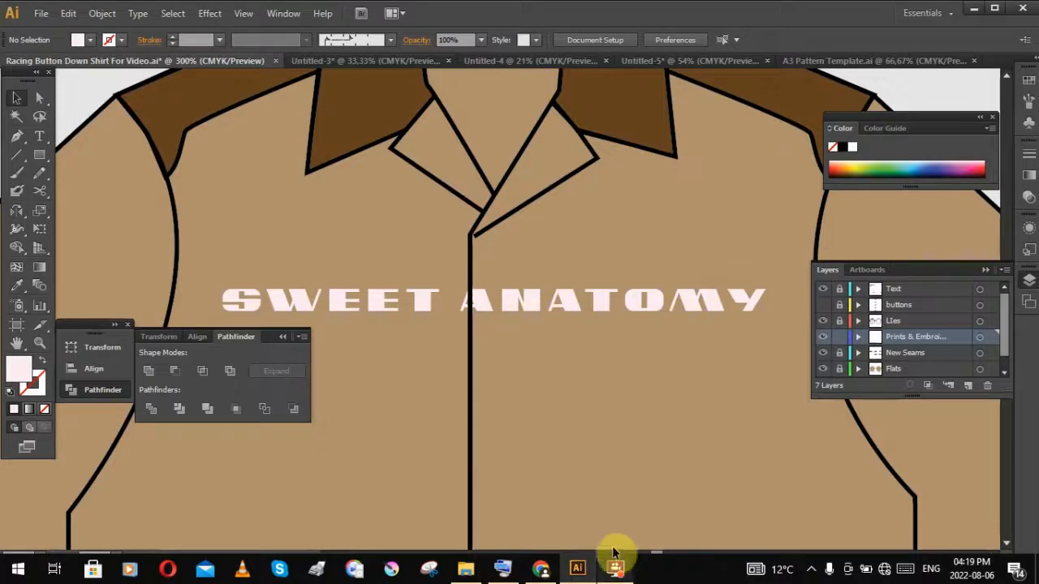
{"action": "left_click", "coordinate": [587, 315]}
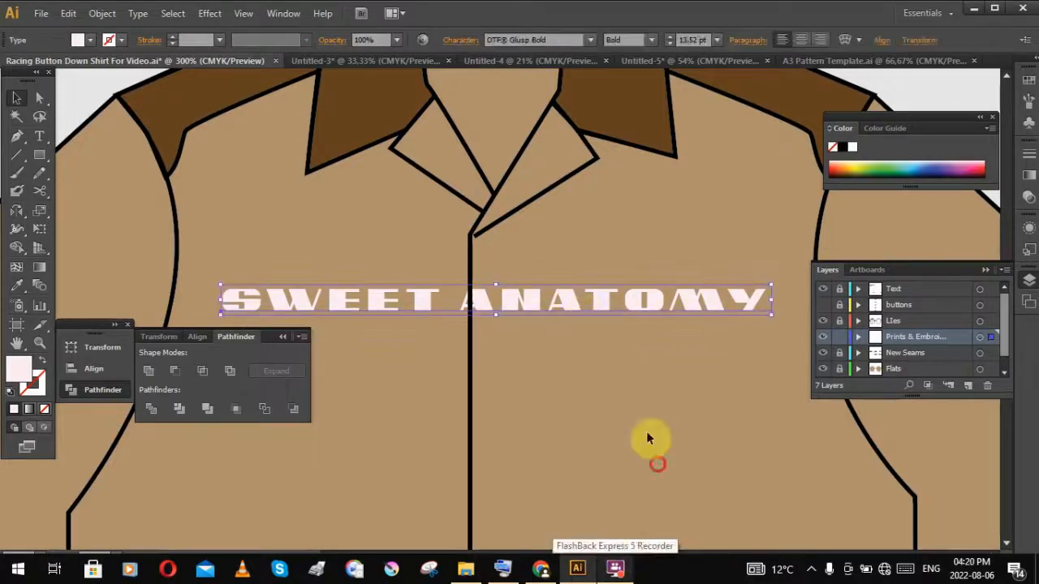
{"action": "left_click", "coordinate": [656, 463]}
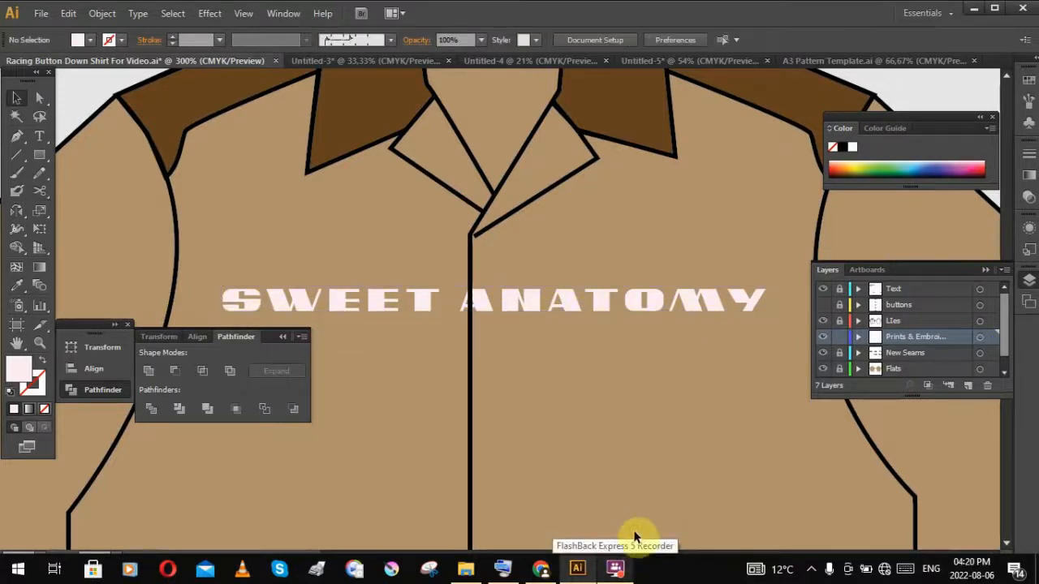
Step: Replace the SWEET ANATOMY chest text with GRADE
{"action": "left_click", "coordinate": [613, 315]}
{"action": "double_click", "coordinate": [754, 296]}
{"action": "left_click_drag", "start_coordinate": [754, 297], "coordinate": [191, 300]}
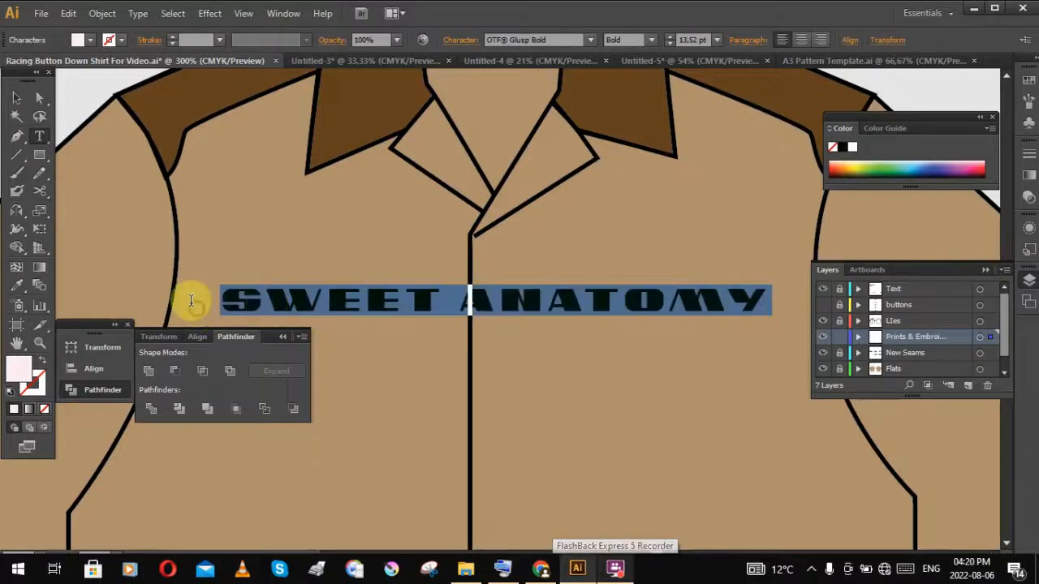
{"action": "type", "text": "DRA"}
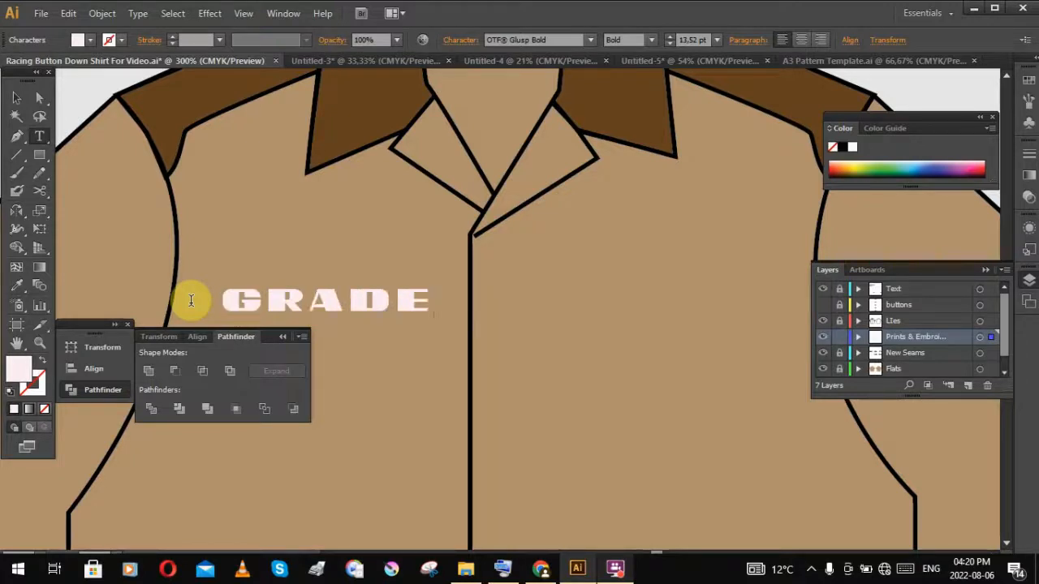
Step: Move the GRADE text across the chest so that its last letter overlaps the front placket line
{"action": "left_click", "coordinate": [17, 99]}
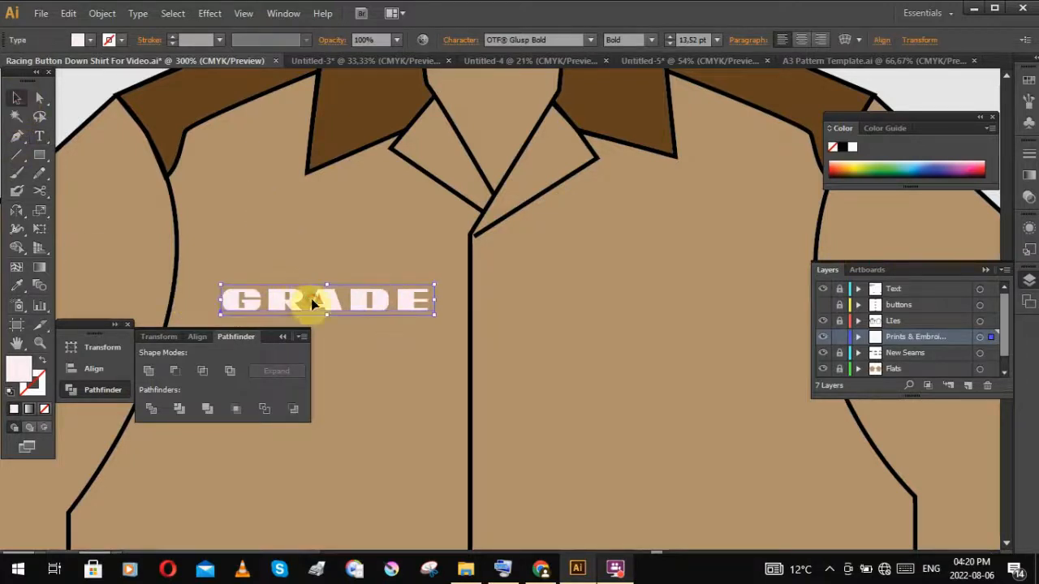
{"action": "left_click_drag", "start_coordinate": [311, 302], "coordinate": [442, 308]}
{"action": "left_click", "coordinate": [671, 319]}
{"action": "left_click", "coordinate": [498, 302]}
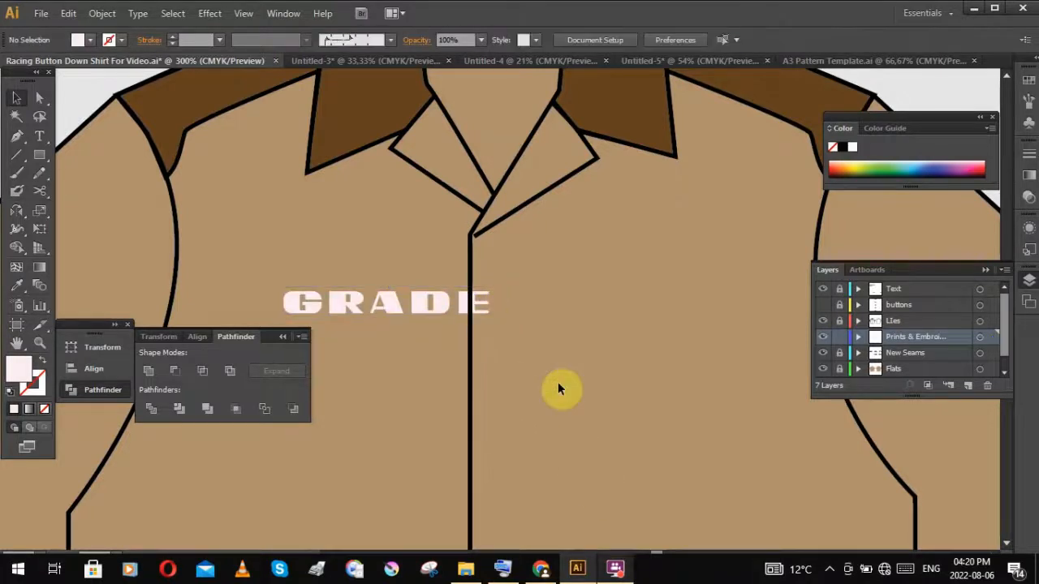
Step: Enlarge the GRADE text across the chest to about 30 pt and place a second copy of it on the shirt
{"action": "left_click", "coordinate": [615, 568]}
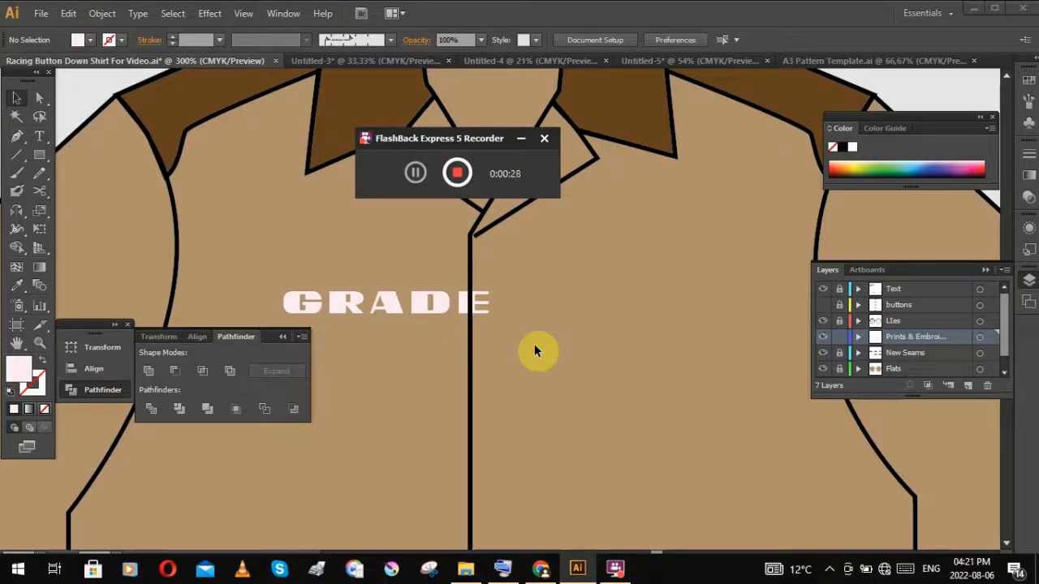
{"action": "left_click", "coordinate": [636, 282]}
{"action": "left_click", "coordinate": [482, 302]}
{"action": "left_click_drag", "start_coordinate": [492, 302], "coordinate": [687, 302]}
{"action": "left_click", "coordinate": [708, 406]}
{"action": "scroll", "coordinate": [622, 234], "scroll_direction": "down", "scroll_amount": 2}
{"action": "left_click", "coordinate": [645, 267]}
{"action": "left_click_drag", "start_coordinate": [656, 267], "coordinate": [686, 267]}
Step: Try out other fonts, including planet kosmos, on the upper GRADE copy
{"action": "left_click", "coordinate": [138, 13]}
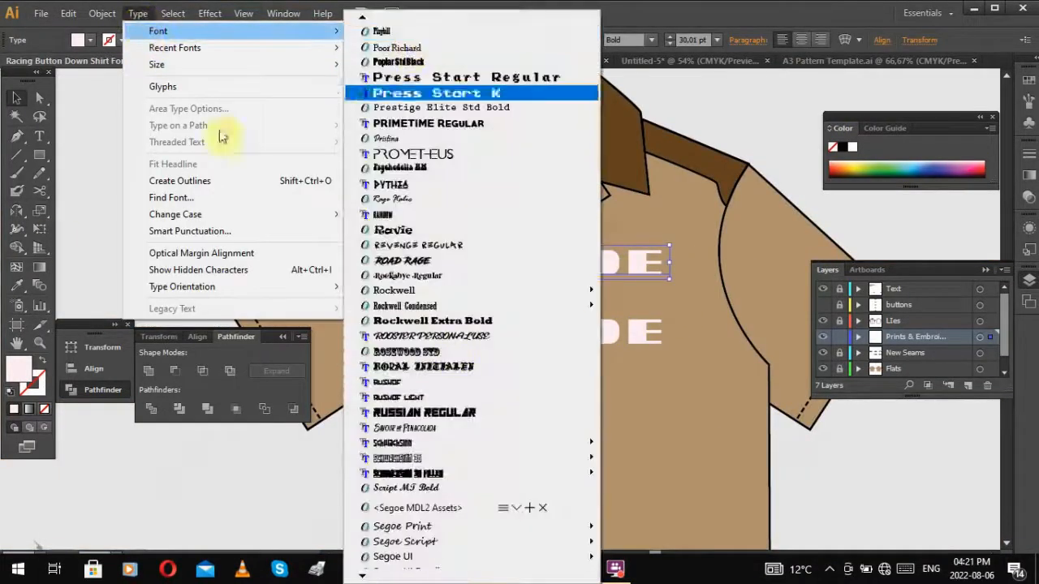
{"action": "mouse_move", "coordinate": [362, 21]}
{"action": "left_click", "coordinate": [424, 335]}
{"action": "left_click", "coordinate": [138, 13]}
{"action": "mouse_move", "coordinate": [159, 31]}
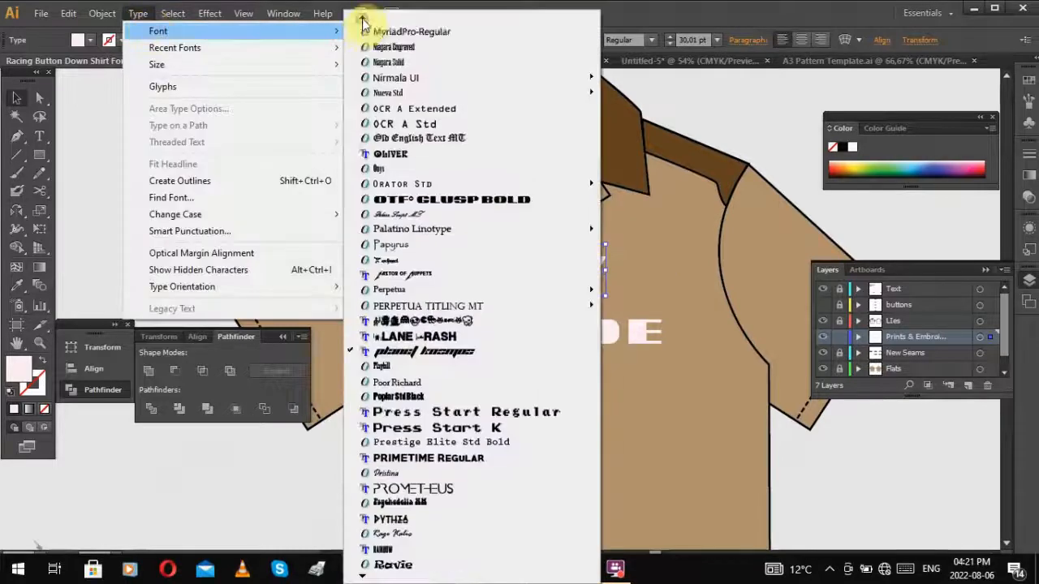
{"action": "mouse_move", "coordinate": [362, 21]}
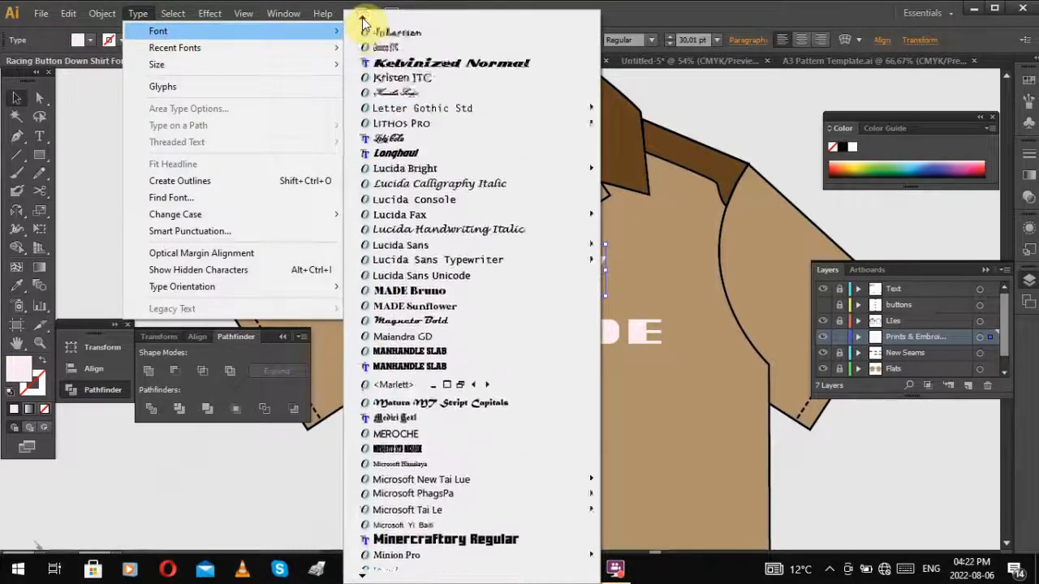
{"action": "left_click", "coordinate": [417, 216]}
Step: Set the upper GRADE copy's font to Gang of Three
{"action": "left_click", "coordinate": [138, 13]}
{"action": "mouse_move", "coordinate": [159, 30]}
{"action": "mouse_move", "coordinate": [362, 21]}
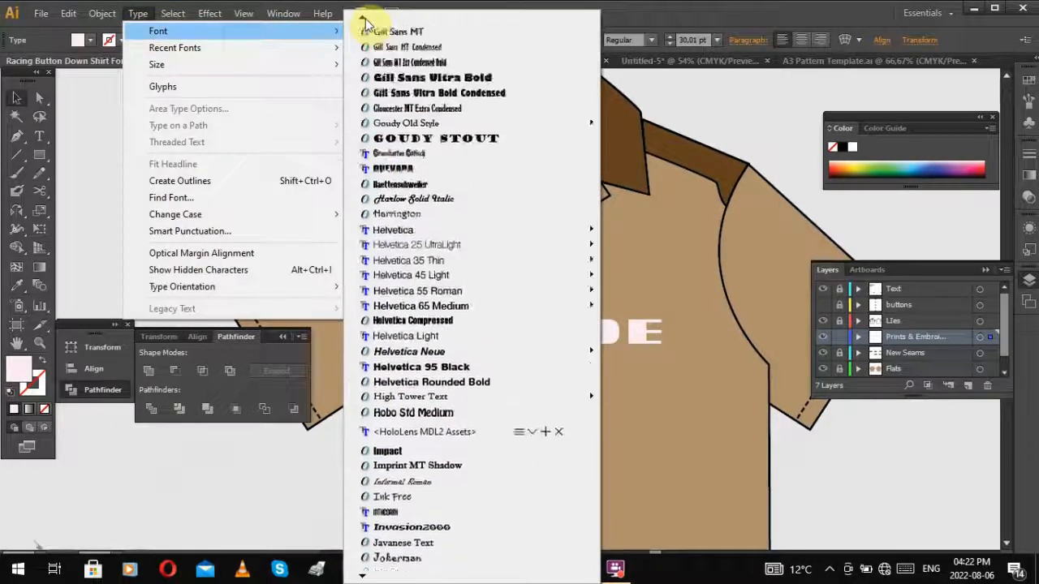
{"action": "left_click", "coordinate": [494, 425]}
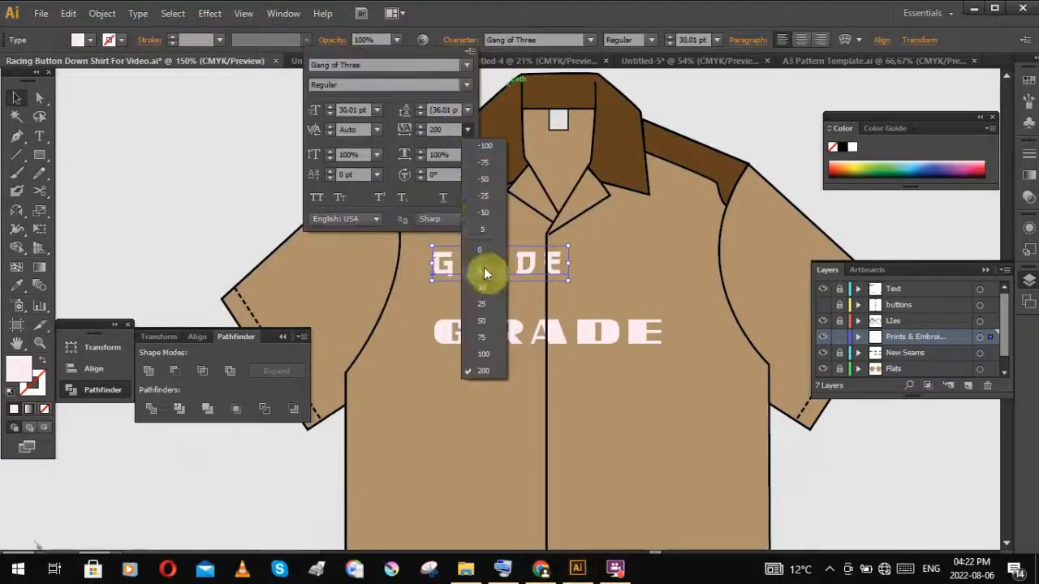
Step: Tighten the tracking of the upper GRADE text and delete the lower copy in the old wide font
{"action": "left_click_drag", "start_coordinate": [599, 332], "coordinate": [598, 395]}
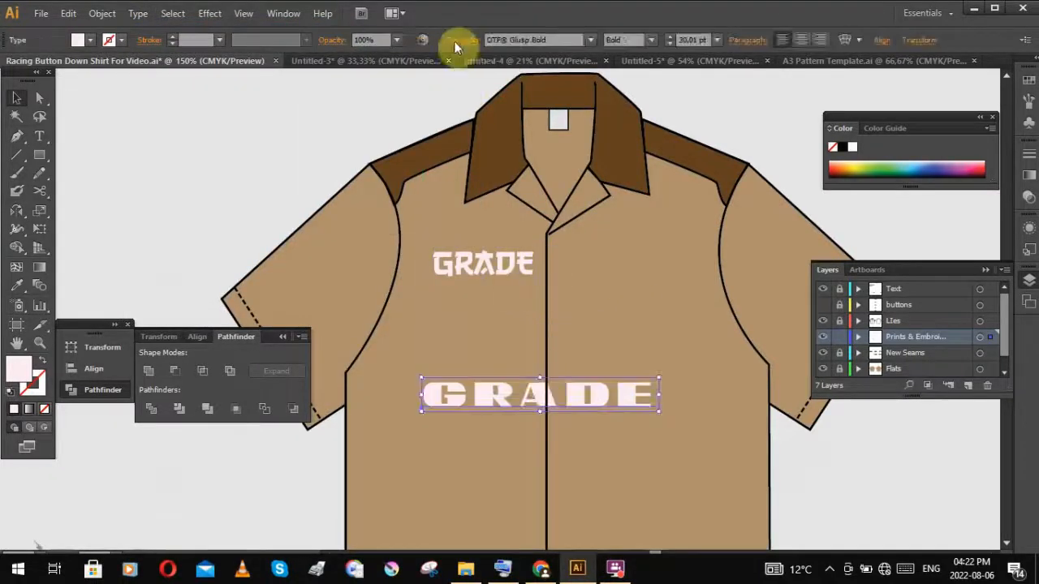
{"action": "left_click", "coordinate": [454, 40]}
{"action": "left_click", "coordinate": [467, 130]}
{"action": "left_click", "coordinate": [483, 259]}
{"action": "key", "text": "Delete"}
Step: Enlarge the GRADE text to about 70.81 pt so that it spans the chest, centred on the placket
{"action": "left_click", "coordinate": [538, 268]}
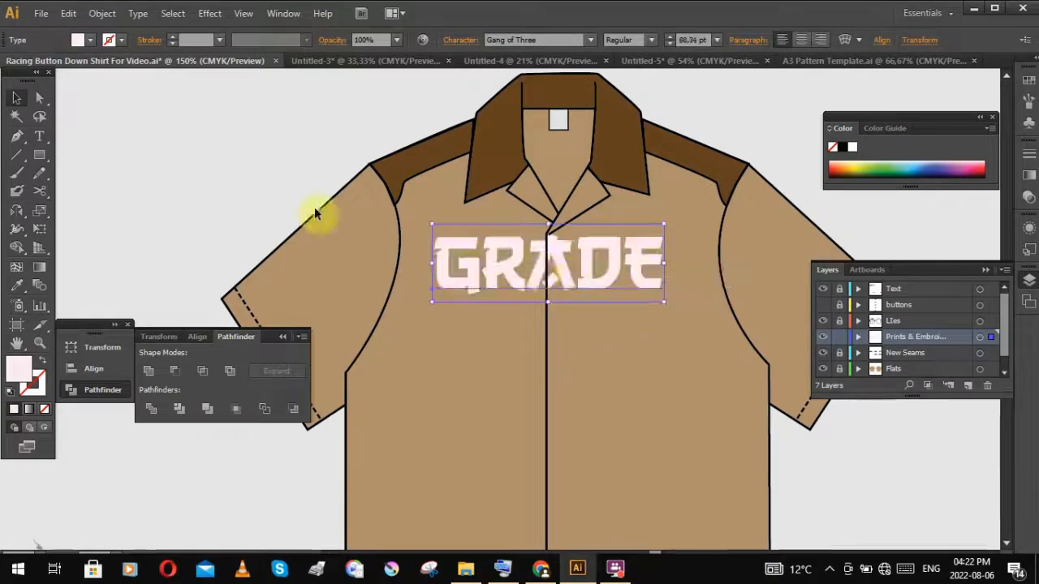
{"action": "left_click_drag", "start_coordinate": [655, 292], "coordinate": [671, 349]}
{"action": "left_click", "coordinate": [708, 344]}
{"action": "left_click_drag", "start_coordinate": [691, 364], "coordinate": [621, 342]}
{"action": "scroll", "coordinate": [619, 339], "scroll_direction": "down", "scroll_amount": 1}
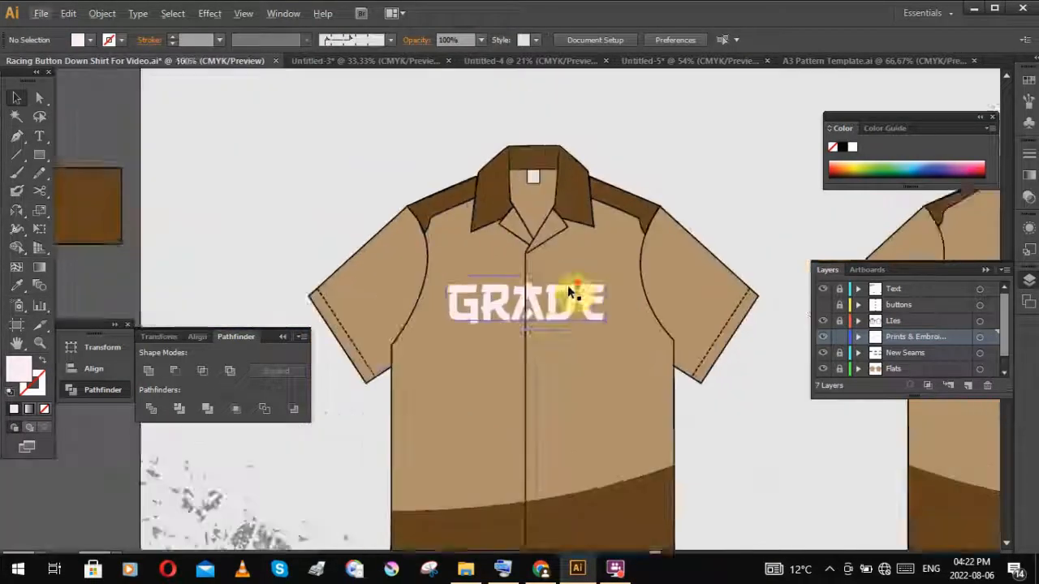
{"action": "left_click_drag", "start_coordinate": [567, 289], "coordinate": [515, 254]}
{"action": "left_click", "coordinate": [507, 258]}
Step: Change the GRADE text's fill from pale pink to a golden yellow
{"action": "double_click", "coordinate": [25, 369]}
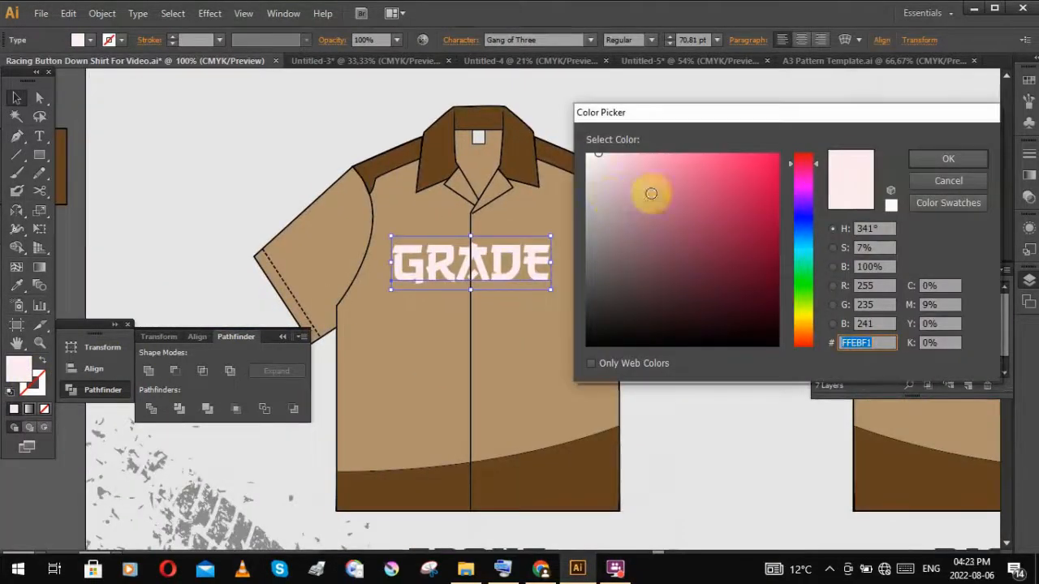
{"action": "left_click", "coordinate": [811, 315]}
{"action": "left_click", "coordinate": [727, 155]}
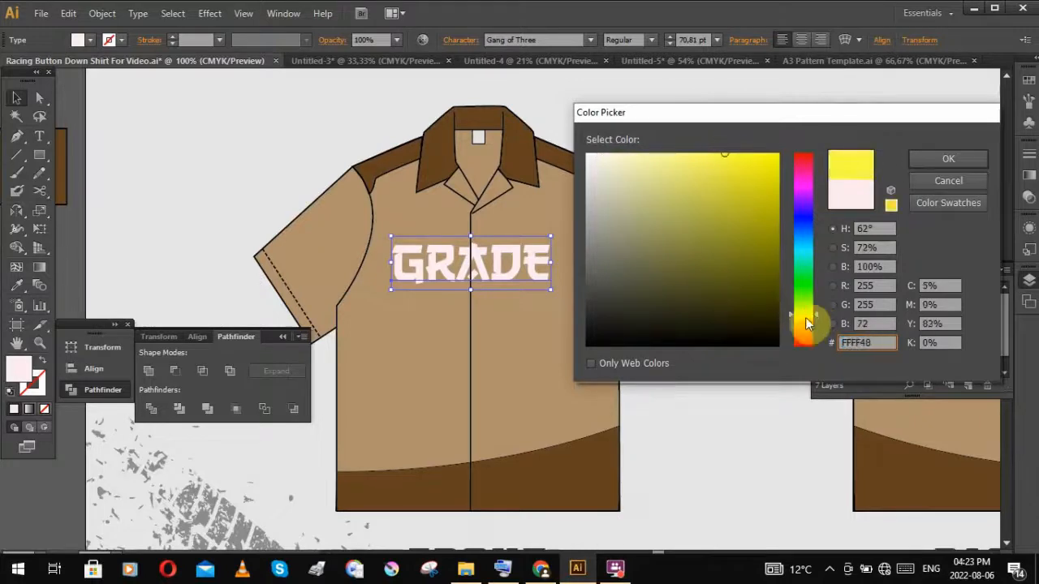
{"action": "left_click", "coordinate": [811, 320]}
{"action": "left_click", "coordinate": [756, 160]}
{"action": "left_click", "coordinate": [946, 159]}
{"action": "left_click", "coordinate": [711, 304]}
Step: Add the text AFRICA centred below GRADE on the chest
{"action": "left_click_drag", "start_coordinate": [711, 304], "coordinate": [731, 271]}
{"action": "scroll", "coordinate": [607, 236], "scroll_direction": "up", "scroll_amount": 2}
{"action": "scroll", "coordinate": [598, 247], "scroll_direction": "down", "scroll_amount": 1}
{"action": "mouse_move", "coordinate": [597, 248]}
{"action": "left_mouse_down"}
{"action": "mouse_move", "coordinate": [623, 338]}
{"action": "mouse_move", "coordinate": [597, 251]}
{"action": "left_mouse_up"}
{"action": "scroll", "coordinate": [624, 337], "scroll_direction": "down", "scroll_amount": 2}
{"action": "scroll", "coordinate": [557, 260], "scroll_direction": "up", "scroll_amount": 3}
{"action": "left_click_drag", "start_coordinate": [664, 311], "coordinate": [648, 327]}
{"action": "left_click", "coordinate": [42, 154]}
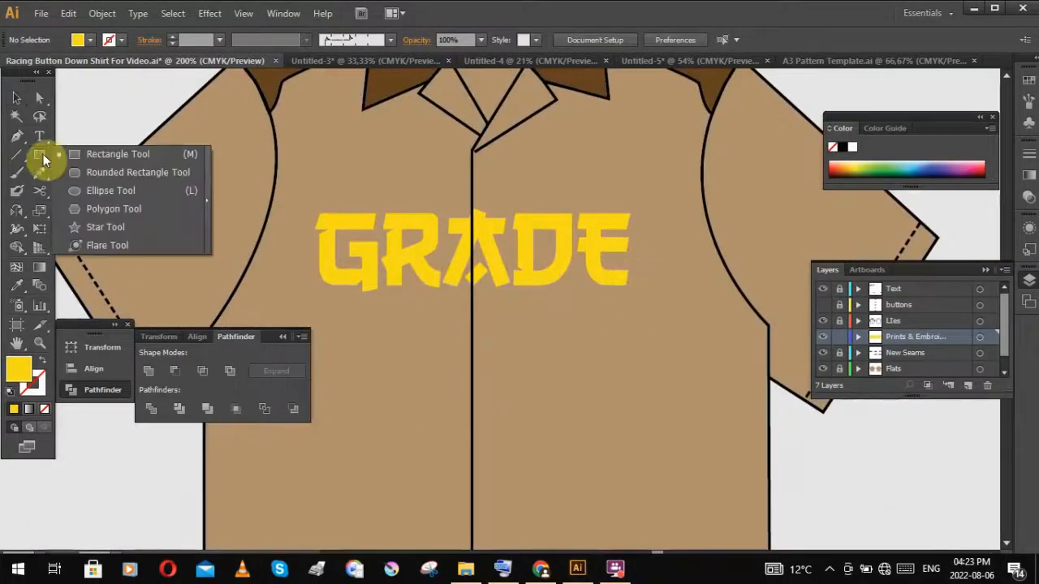
{"action": "left_click", "coordinate": [38, 138]}
{"action": "scroll", "coordinate": [502, 329], "scroll_direction": "up", "scroll_amount": 1}
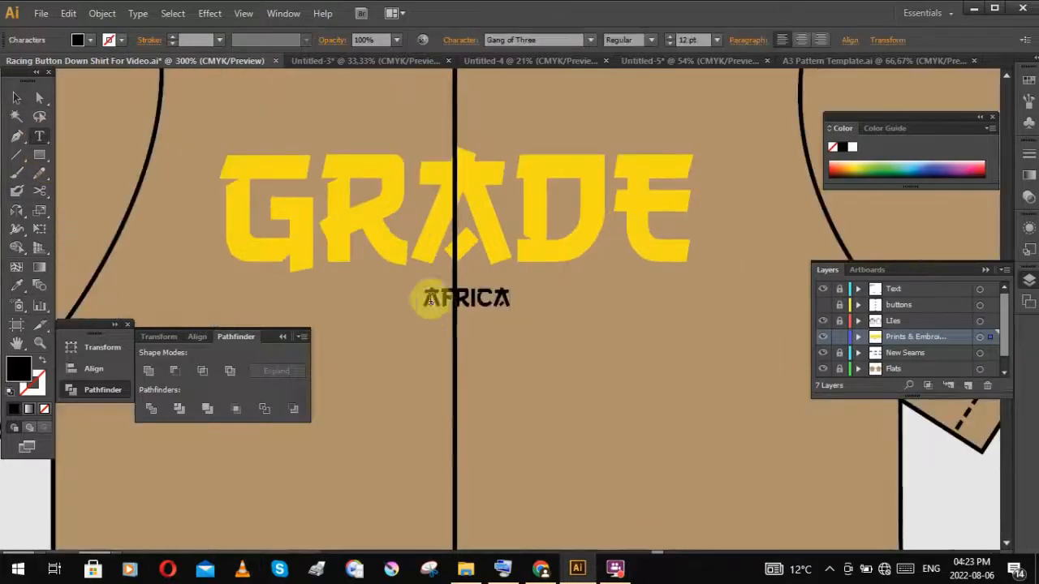
{"action": "key", "text": "Escape"}
Step: Set the AFRICA text's font to Duke Charming DEMO and enlarge it to about 21.35 pt
{"action": "left_click", "coordinate": [138, 13]}
{"action": "mouse_move", "coordinate": [158, 31]}
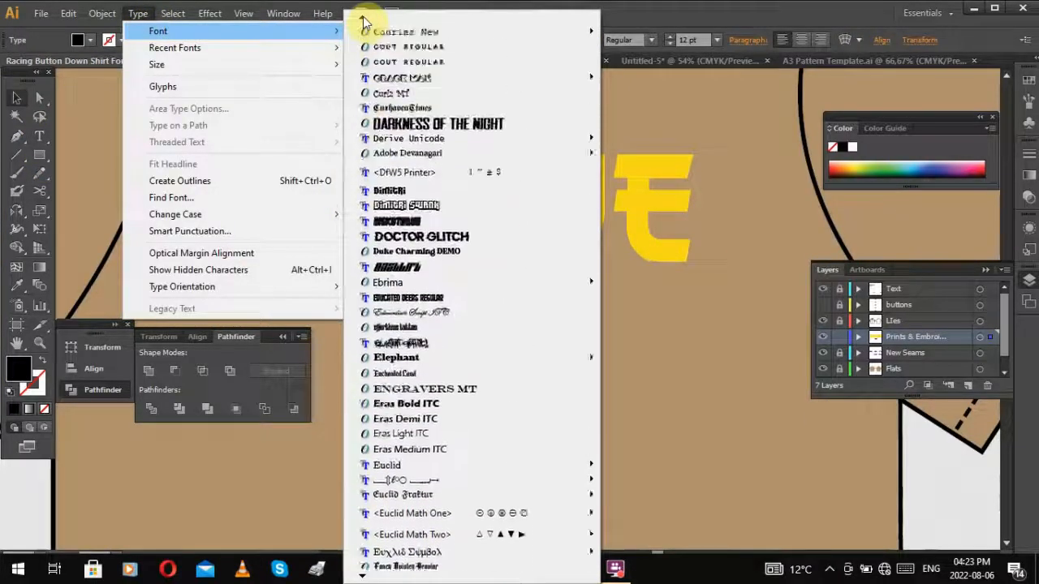
{"action": "left_click", "coordinate": [390, 362]}
{"action": "left_click_drag", "start_coordinate": [488, 310], "coordinate": [537, 316]}
Step: Capitalize the first letter of the text below GRADE, and replace the word with RAF
{"action": "double_click", "coordinate": [425, 301]}
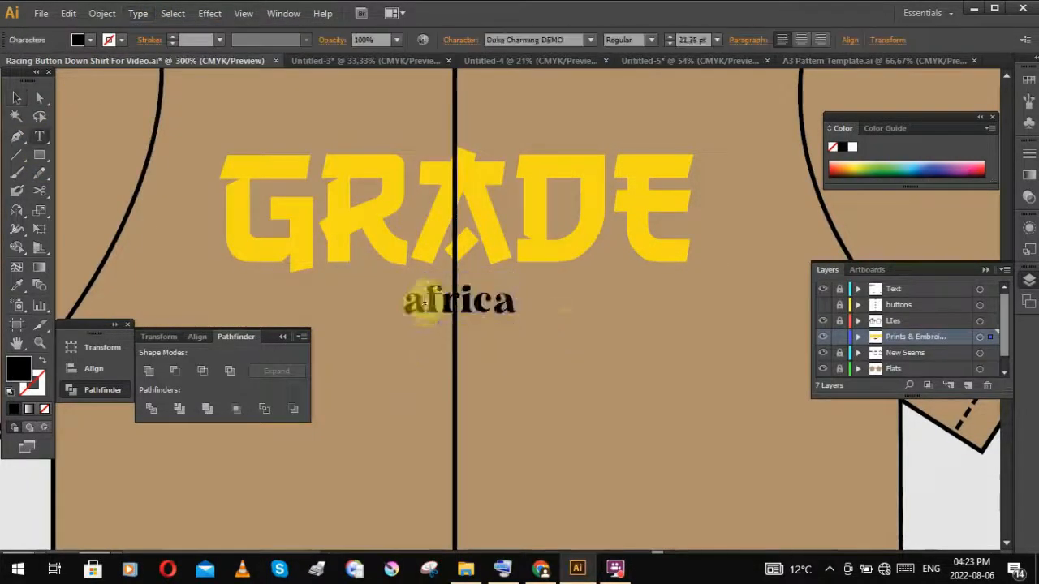
{"action": "key", "text": "BackSpace"}
{"action": "type", "text": "A"}
{"action": "key", "text": "ctrl+a"}
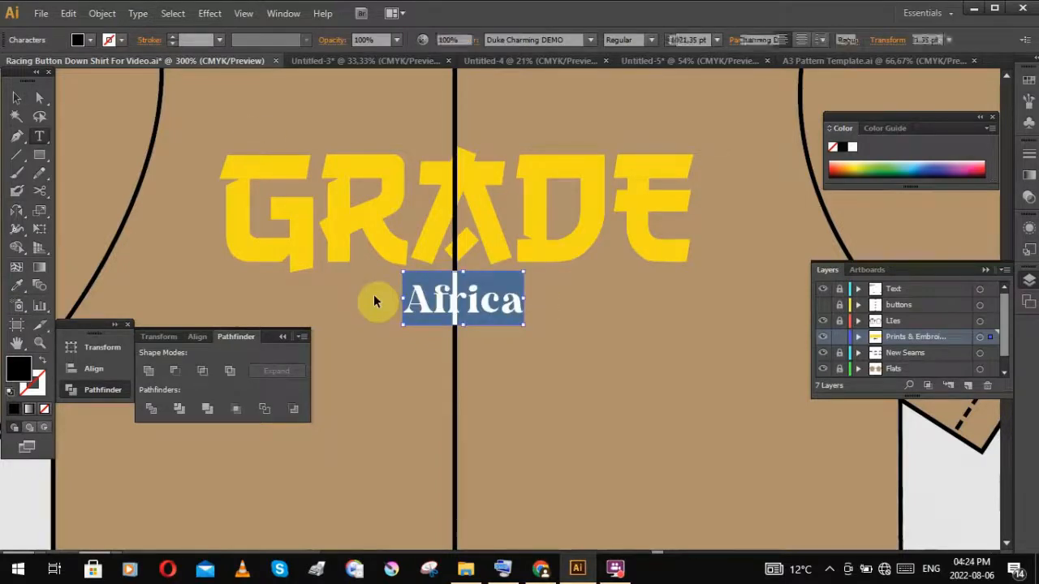
{"action": "type", "text": "RAF"}
{"action": "key", "text": "Escape"}
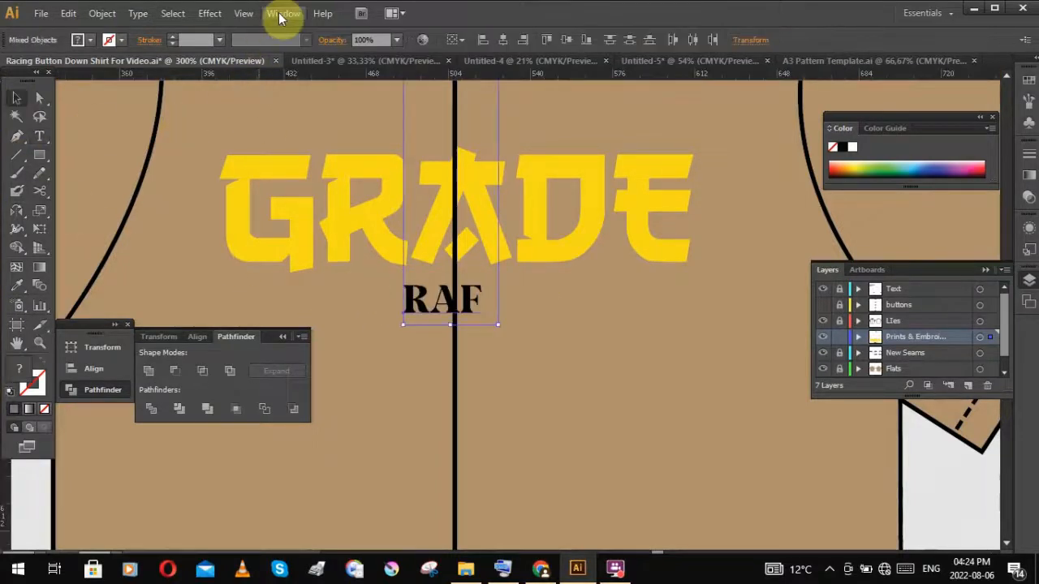
{"action": "left_click", "coordinate": [280, 18]}
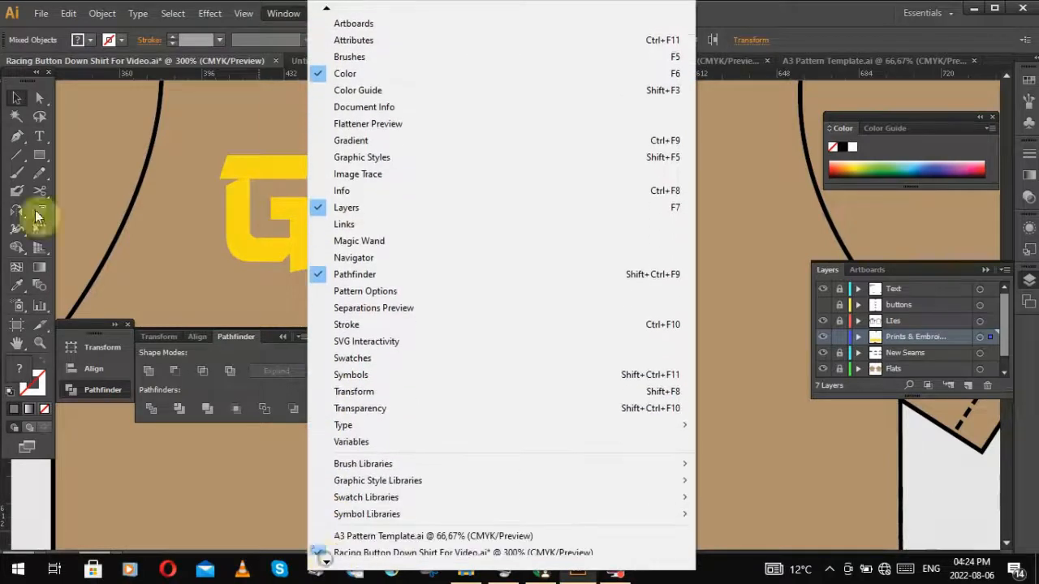
{"action": "right_click", "coordinate": [171, 74]}
{"action": "key", "text": "Escape"}
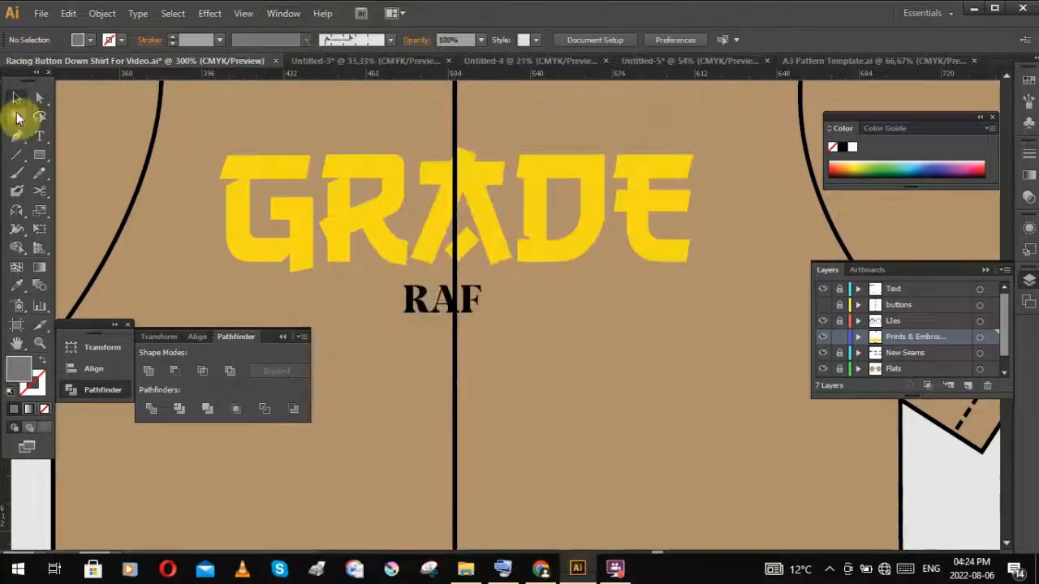
Step: Replace the RAF text below GRADE with AFRICA in capital letters
{"action": "left_click", "coordinate": [39, 135]}
{"action": "double_click", "coordinate": [474, 298]}
{"action": "key", "text": "ctrl+r"}
{"action": "type", "text": "AF"}
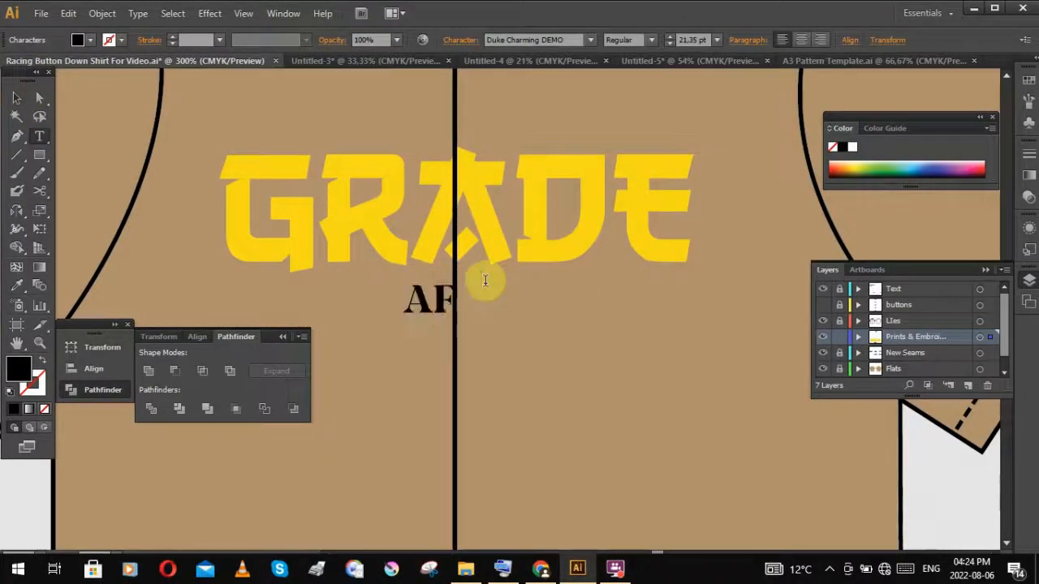
{"action": "key", "text": "ctrl+a"}
Step: Set the AFRICA text's font to Copperplate Gothic Bold and reposition it below GRADE
{"action": "left_click", "coordinate": [138, 13]}
{"action": "mouse_move", "coordinate": [166, 27]}
{"action": "left_click", "coordinate": [463, 93]}
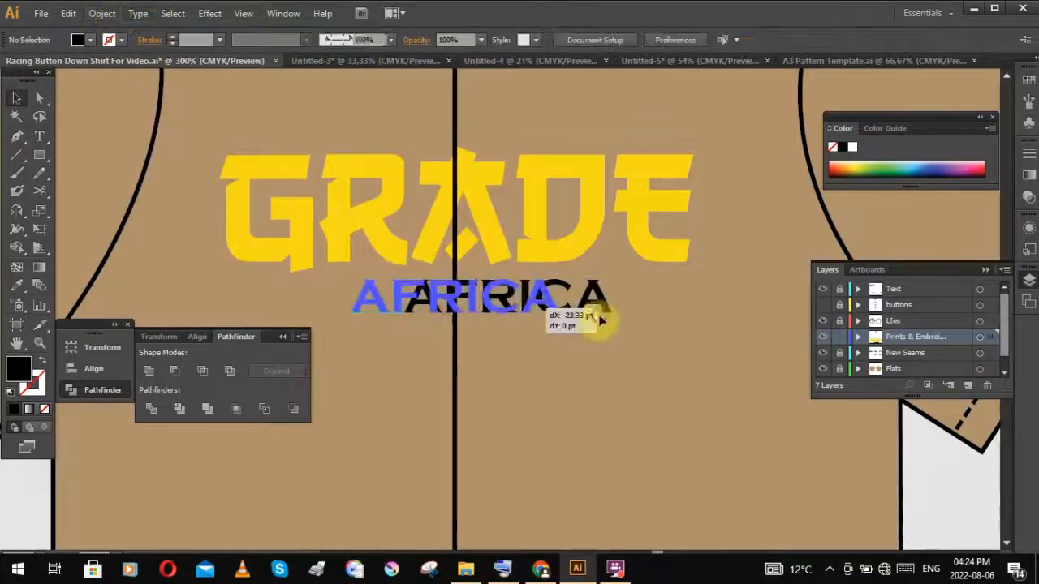
{"action": "key", "text": "Escape"}
{"action": "mouse_move", "coordinate": [566, 304]}
{"action": "left_mouse_down"}
{"action": "mouse_move", "coordinate": [546, 305]}
{"action": "mouse_move", "coordinate": [578, 307]}
{"action": "left_mouse_up"}
Step: Widen the AFRICA text's tracking to 200 and resize it to about 17.82 pt below GRADE
{"action": "left_click", "coordinate": [459, 40]}
{"action": "left_click", "coordinate": [467, 129]}
{"action": "left_click", "coordinate": [491, 320]}
{"action": "left_click", "coordinate": [460, 39]}
{"action": "left_click", "coordinate": [466, 130]}
{"action": "left_click", "coordinate": [491, 370]}
{"action": "left_click_drag", "start_coordinate": [595, 301], "coordinate": [585, 301]}
{"action": "left_click", "coordinate": [138, 13]}
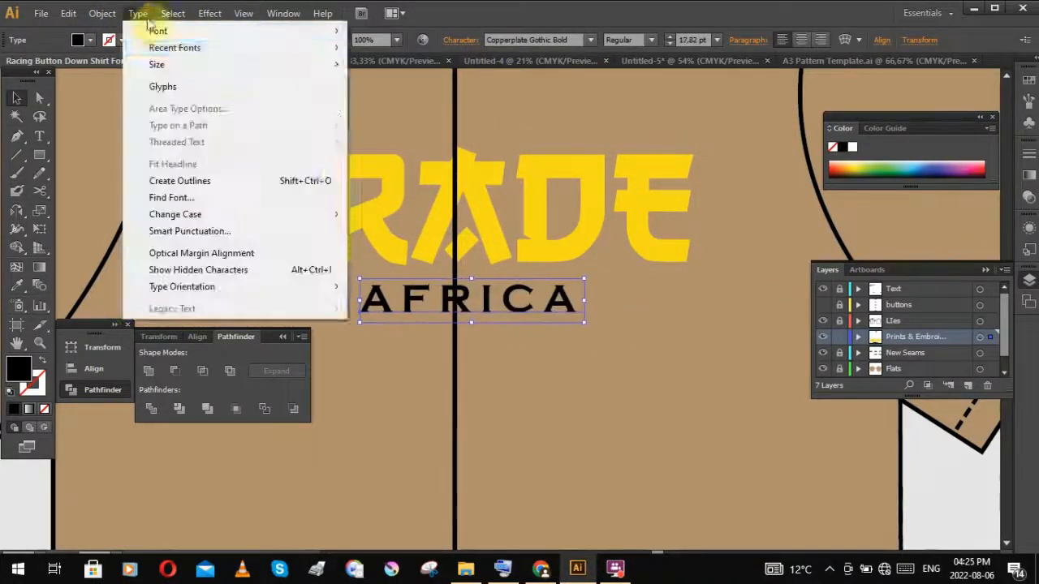
{"action": "left_click", "coordinate": [138, 13]}
{"action": "mouse_move", "coordinate": [158, 30]}
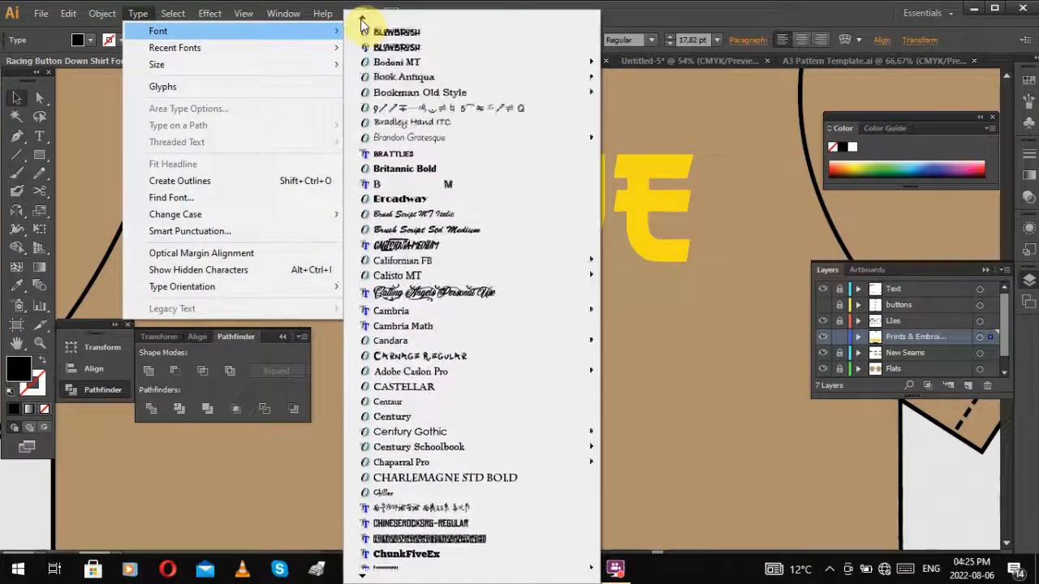
{"action": "left_click", "coordinate": [509, 295]}
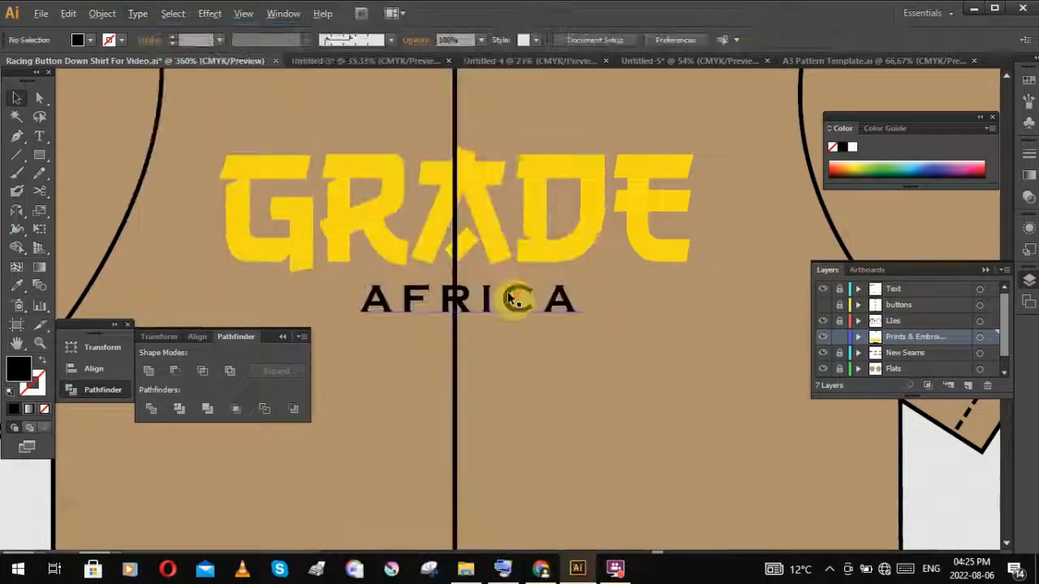
Step: Copy the golden yellow colour code of the GRADE text and apply it as the AFRICA text's fill
{"action": "scroll", "coordinate": [520, 294], "scroll_direction": "down", "scroll_amount": 2}
{"action": "left_click", "coordinate": [16, 99]}
{"action": "left_click", "coordinate": [406, 251]}
{"action": "double_click", "coordinate": [18, 369]}
{"action": "key", "text": "ctrl+c"}
{"action": "left_click", "coordinate": [948, 159]}
{"action": "left_click", "coordinate": [525, 302]}
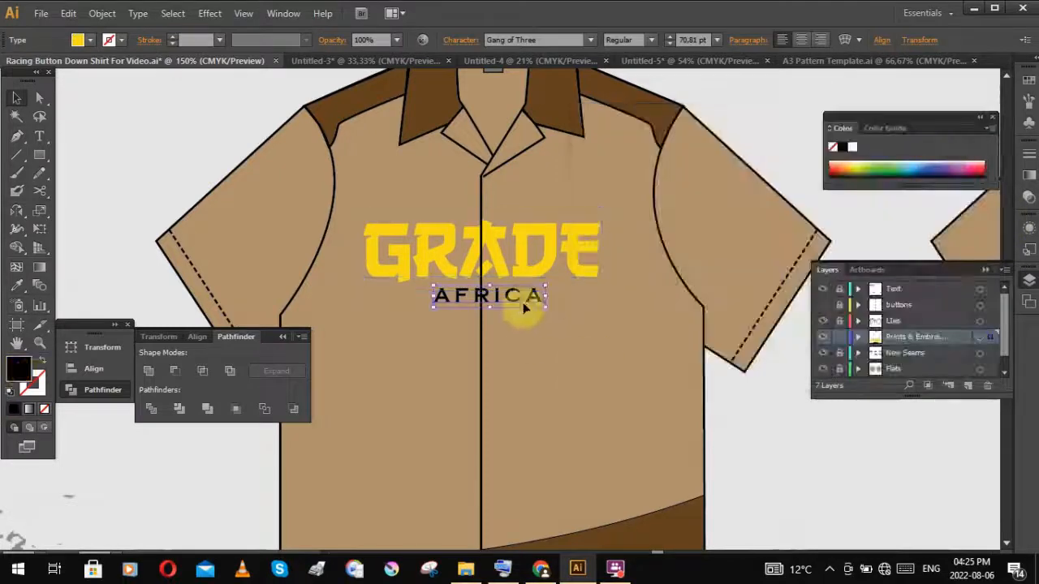
{"action": "double_click", "coordinate": [18, 369]}
{"action": "key", "text": "ctrl+v"}
{"action": "left_click", "coordinate": [614, 354]}
Step: Convert the GRADE and AFRICA texts to outlines and combine them into a compound path
{"action": "scroll", "coordinate": [607, 269], "scroll_direction": "down", "scroll_amount": 2}
{"action": "scroll", "coordinate": [572, 280], "scroll_direction": "up", "scroll_amount": 2}
{"action": "left_click", "coordinate": [629, 247]}
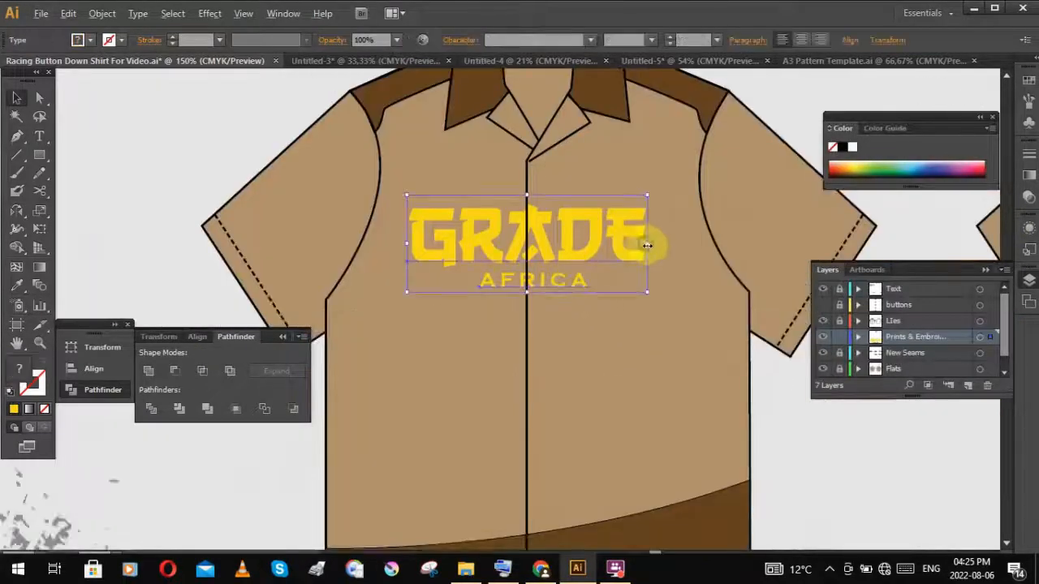
{"action": "left_click", "coordinate": [626, 306]}
{"action": "left_click", "coordinate": [617, 244]}
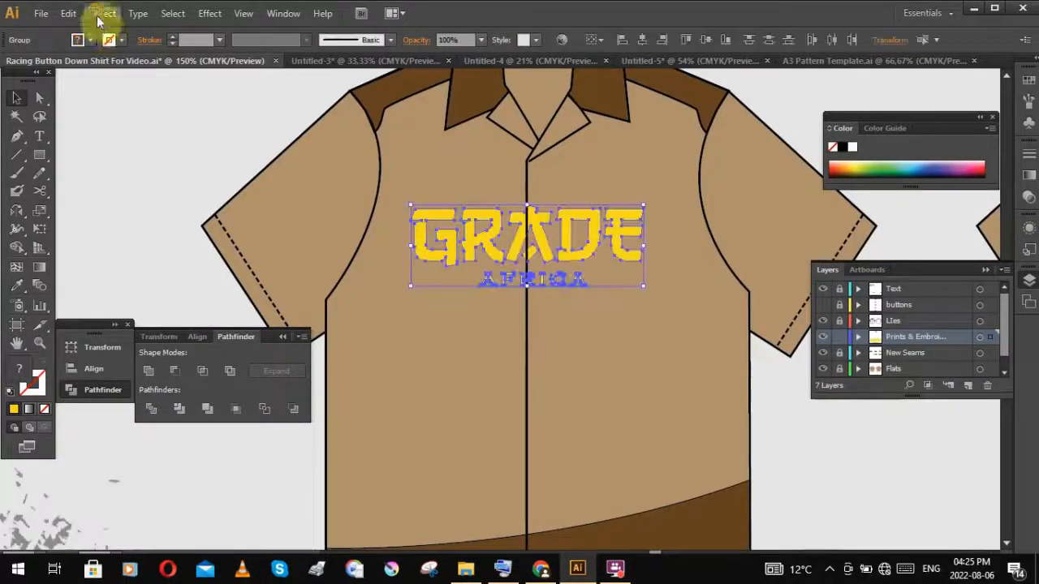
{"action": "left_click", "coordinate": [102, 13]}
{"action": "left_click", "coordinate": [329, 477]}
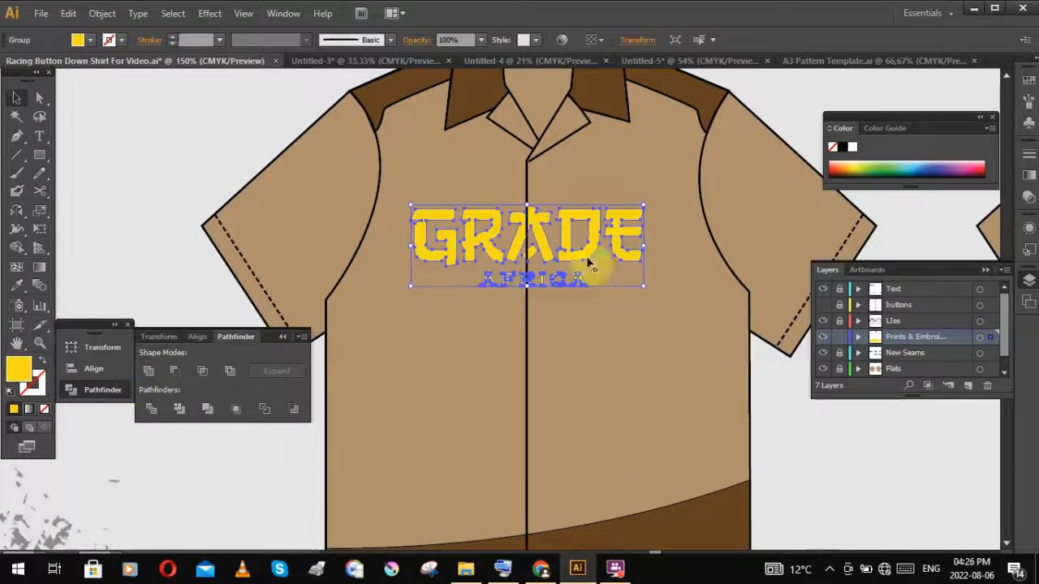
{"action": "left_click", "coordinate": [610, 327]}
{"action": "left_click", "coordinate": [613, 247]}
{"action": "left_click", "coordinate": [102, 13]}
{"action": "mouse_move", "coordinate": [225, 329]}
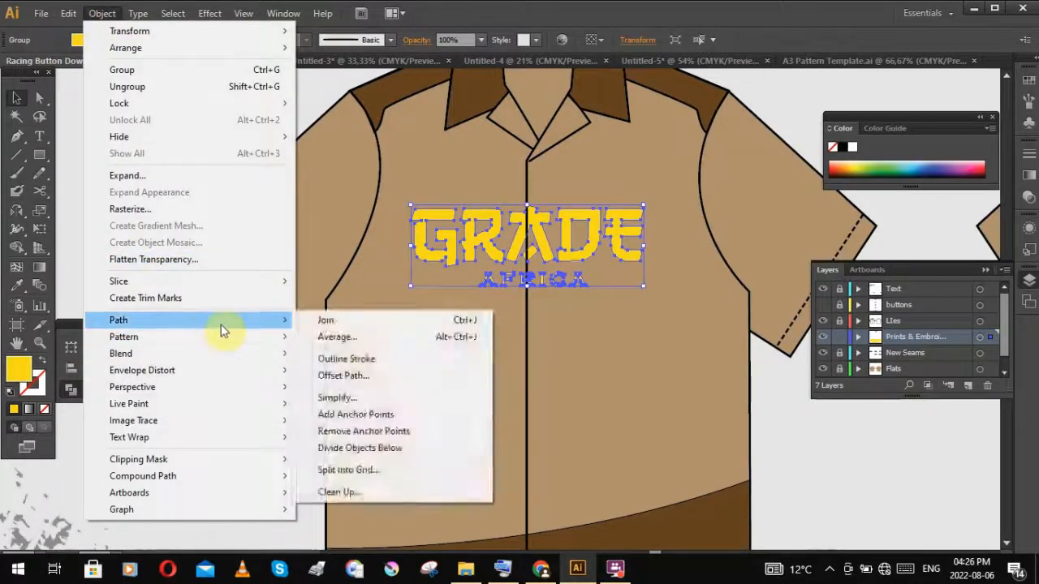
{"action": "left_click", "coordinate": [348, 376]}
{"action": "left_click", "coordinate": [609, 281]}
{"action": "left_click_drag", "start_coordinate": [679, 166], "coordinate": [620, 330]}
{"action": "double_click", "coordinate": [647, 331]}
{"action": "type", "text": "9"}
{"action": "left_click", "coordinate": [682, 381]}
{"action": "left_click", "coordinate": [730, 446]}
Step: Place a copy of the lettering behind the yellow one and fill it with green
{"action": "scroll", "coordinate": [597, 328], "scroll_direction": "up", "scroll_amount": 2}
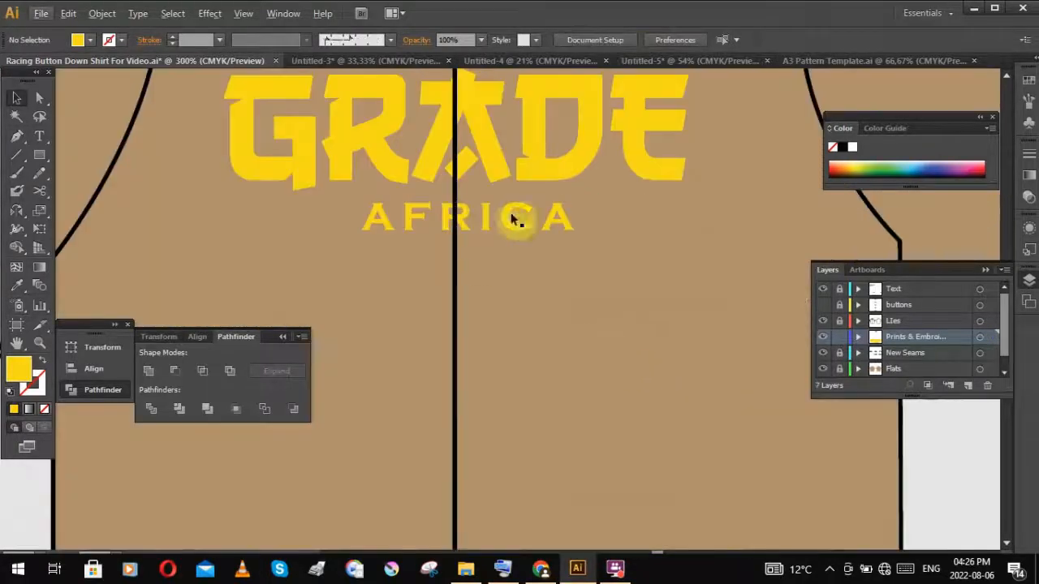
{"action": "left_click_drag", "start_coordinate": [678, 188], "coordinate": [682, 260]}
{"action": "key", "text": "ctrl+z"}
{"action": "double_click", "coordinate": [18, 373]}
{"action": "left_click", "coordinate": [800, 289]}
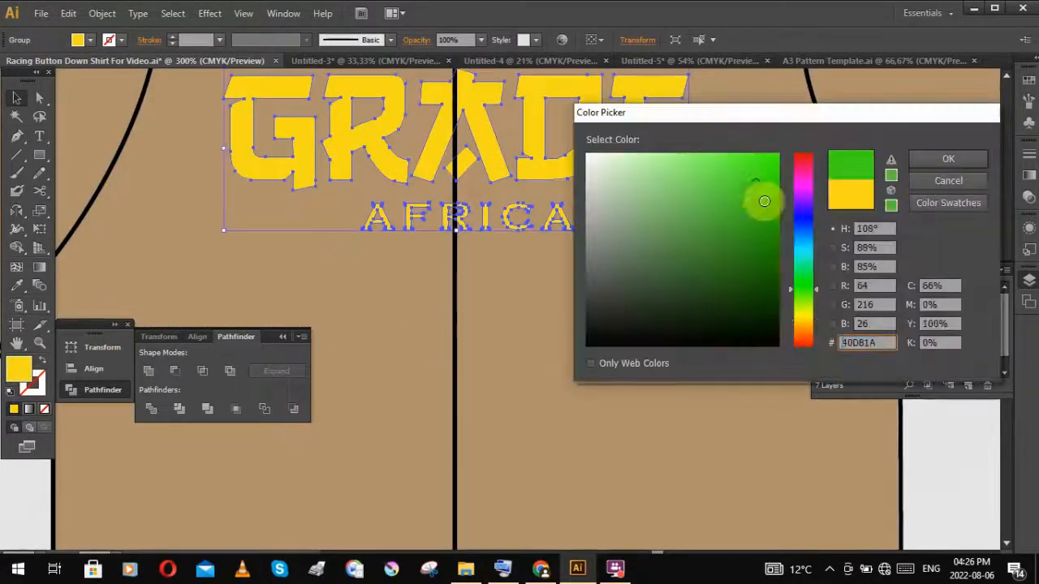
{"action": "left_click", "coordinate": [715, 211]}
{"action": "left_click", "coordinate": [947, 163]}
Step: Offset the green lettering copy's path by 3 pt with bevel joins and preview the outline around GRADE AFRICA
{"action": "left_click", "coordinate": [142, 14]}
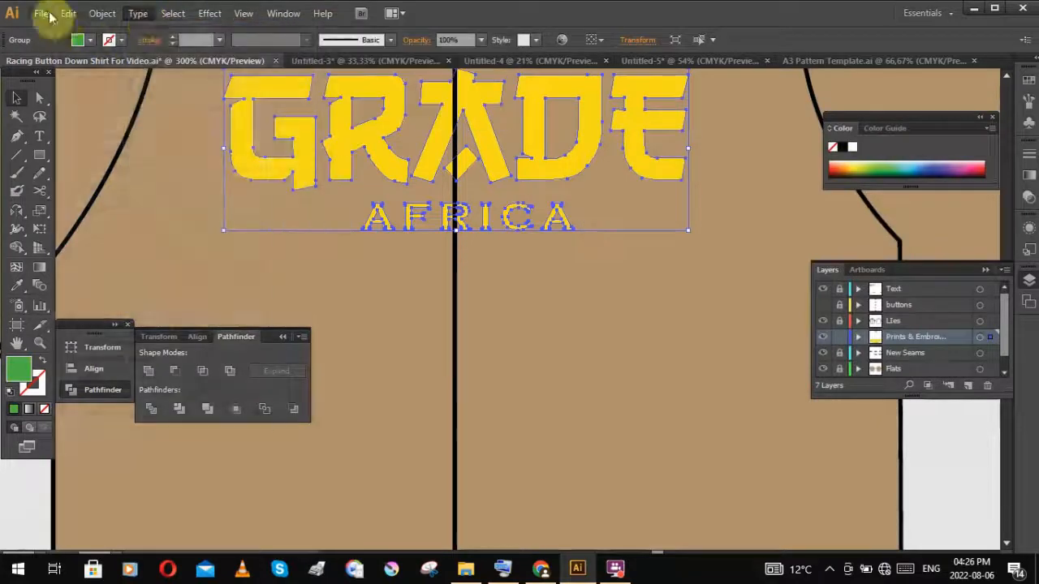
{"action": "mouse_move", "coordinate": [71, 16]}
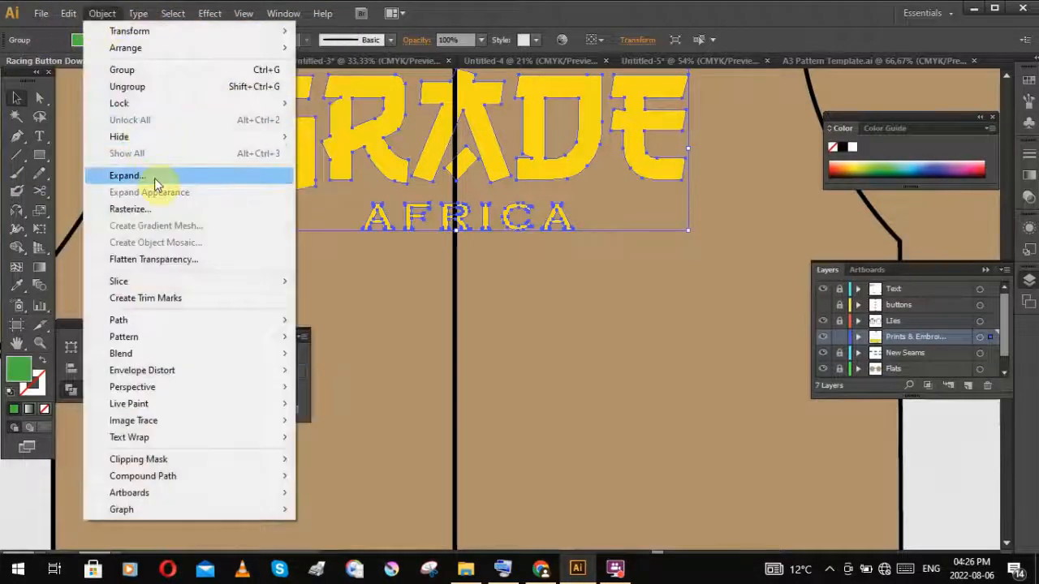
{"action": "left_click", "coordinate": [102, 14]}
{"action": "left_click", "coordinate": [103, 15]}
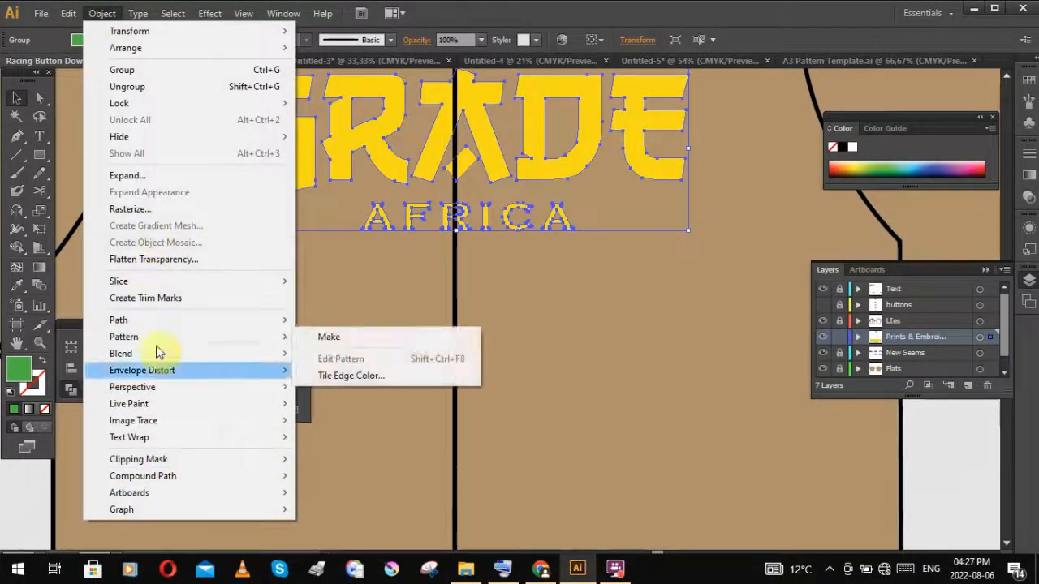
{"action": "left_click", "coordinate": [337, 372]}
{"action": "left_click", "coordinate": [570, 451]}
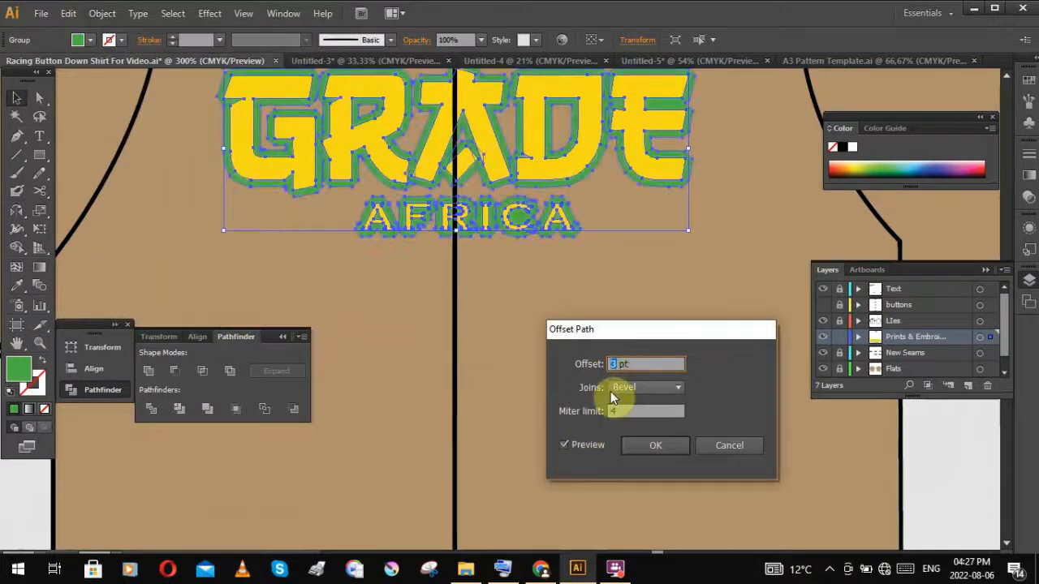
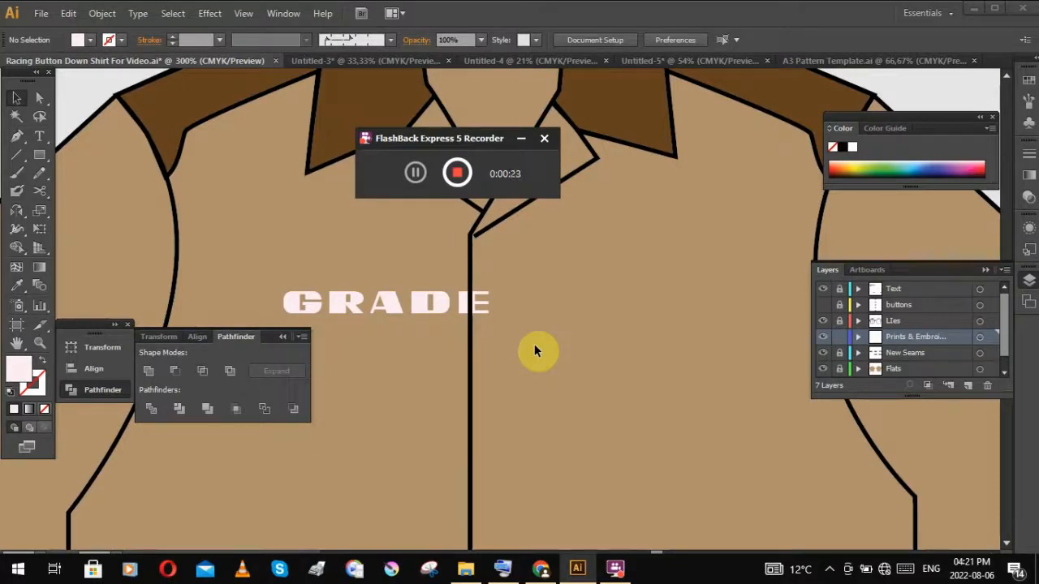
Step: Enlarge the GRADE text across the chest to about 30 pt and place a copy of it below
{"action": "left_click", "coordinate": [413, 307]}
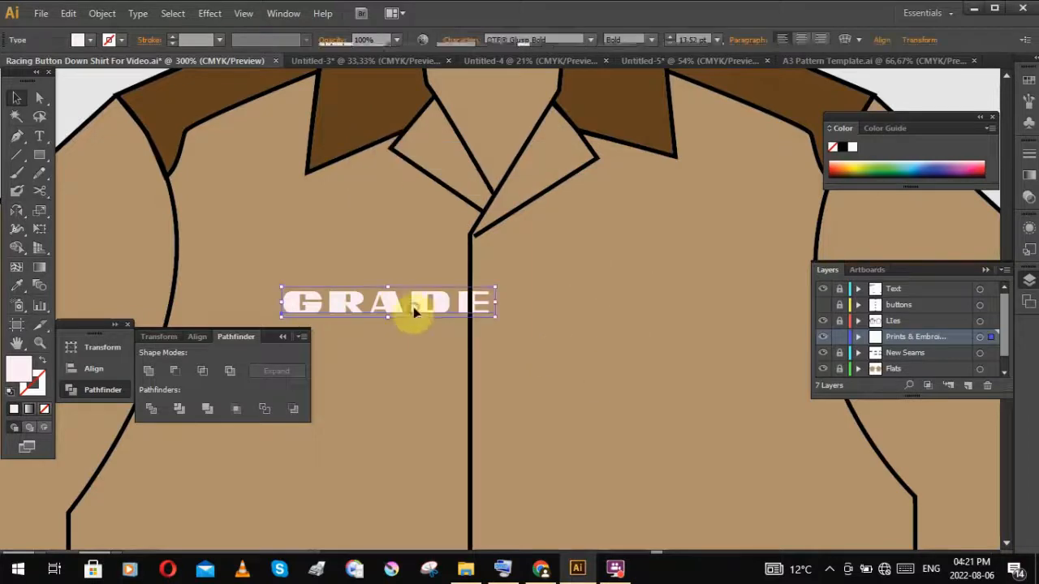
{"action": "left_click_drag", "start_coordinate": [493, 304], "coordinate": [696, 312]}
{"action": "scroll", "coordinate": [623, 232], "scroll_direction": "down", "scroll_amount": 2}
{"action": "left_click_drag", "start_coordinate": [651, 268], "coordinate": [611, 334]}
Step: Try alternative fonts such as Longhaul on the upper GRADE text
{"action": "left_click", "coordinate": [138, 13]}
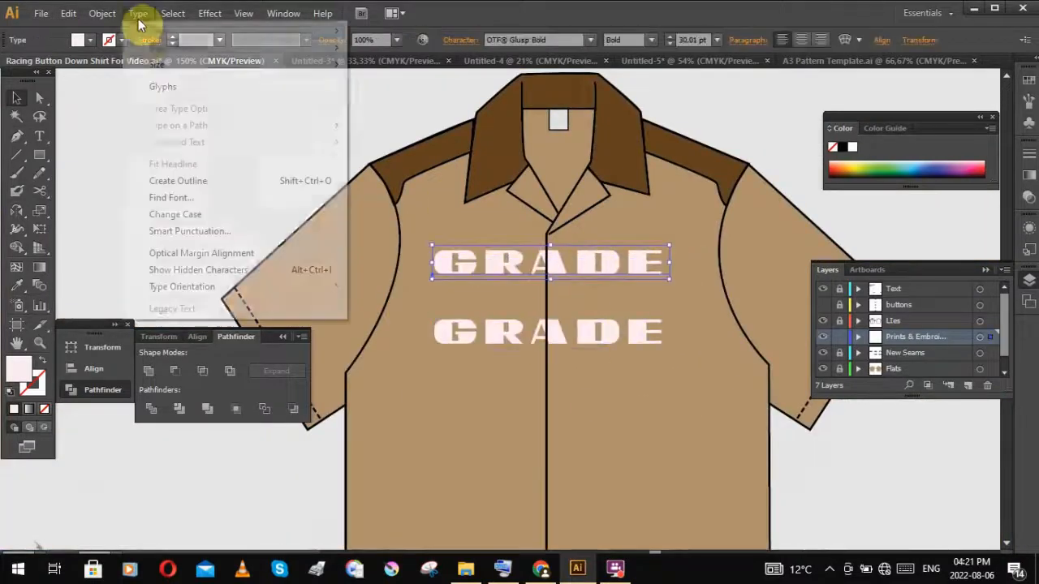
{"action": "mouse_move", "coordinate": [158, 31]}
{"action": "mouse_move", "coordinate": [364, 18]}
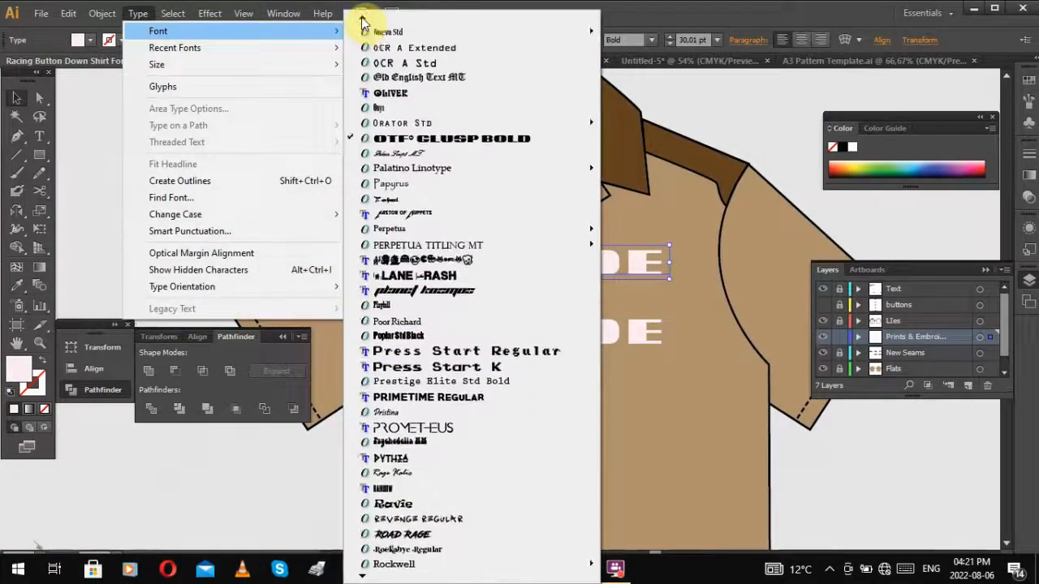
{"action": "left_click", "coordinate": [449, 342]}
{"action": "left_click", "coordinate": [138, 13]}
{"action": "mouse_move", "coordinate": [147, 31]}
{"action": "mouse_move", "coordinate": [362, 20]}
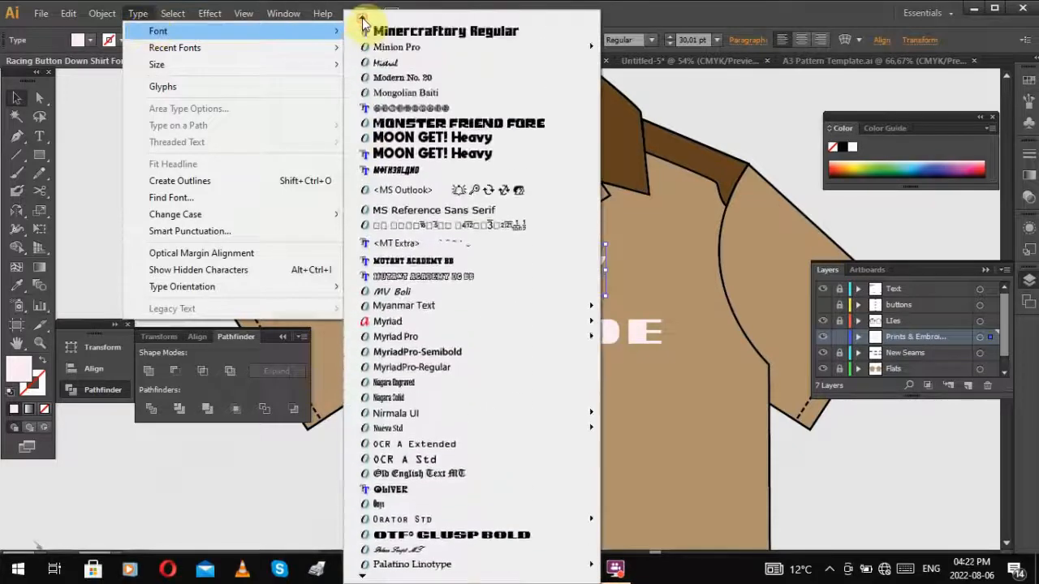
{"action": "left_click", "coordinate": [396, 216]}
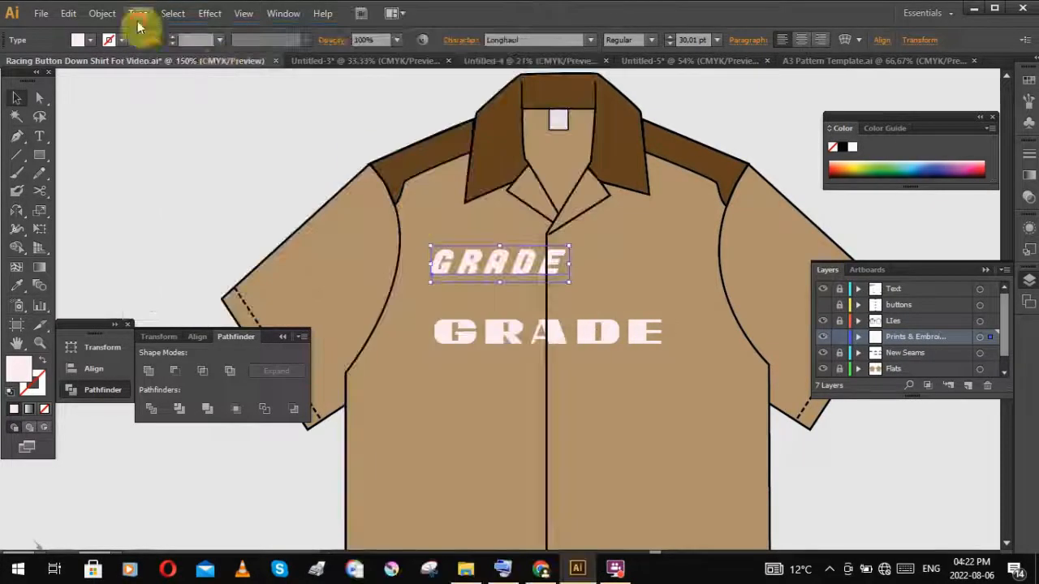
Step: Change the upper GRADE text's font to Gang of Three and set its tracking to 0
{"action": "left_click", "coordinate": [138, 13]}
{"action": "mouse_move", "coordinate": [158, 31]}
{"action": "mouse_move", "coordinate": [363, 21]}
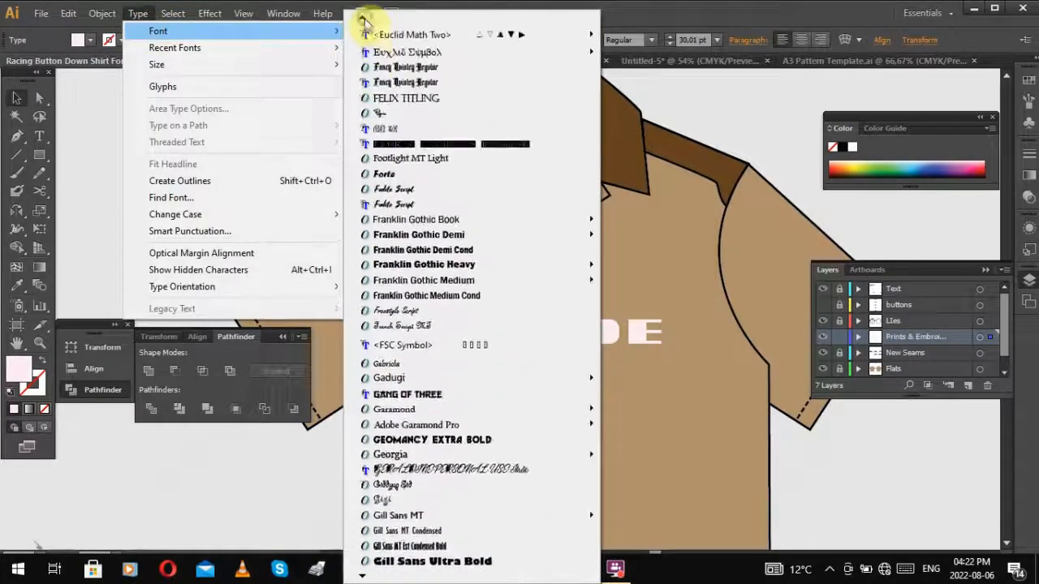
{"action": "left_click", "coordinate": [457, 425]}
{"action": "left_click", "coordinate": [460, 40]}
{"action": "left_click", "coordinate": [468, 130]}
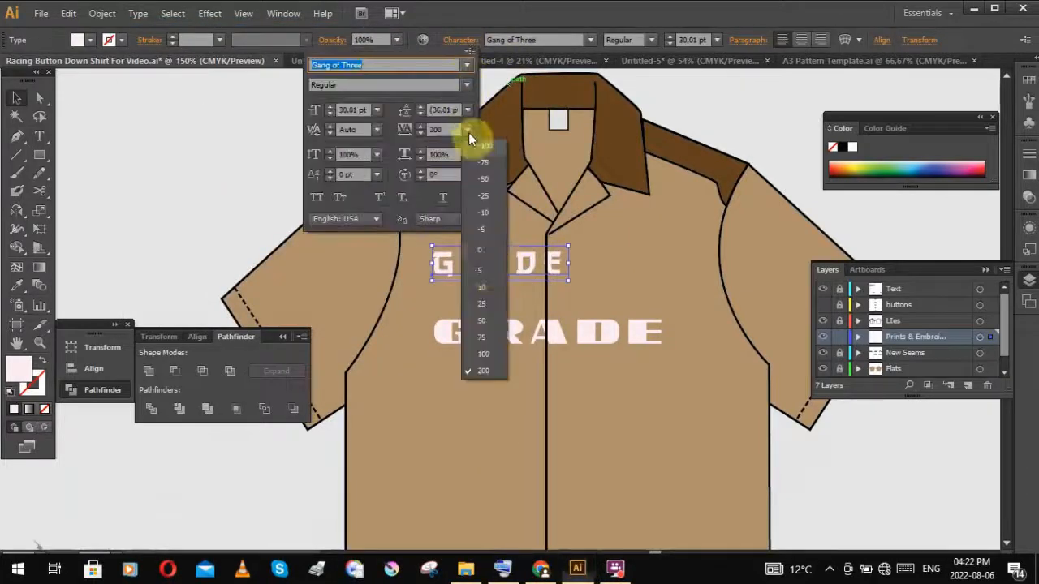
{"action": "left_click", "coordinate": [484, 257]}
Step: Remove the spare GRADE copy below the restyled text
{"action": "left_click_drag", "start_coordinate": [617, 331], "coordinate": [612, 396]}
{"action": "left_click", "coordinate": [459, 40]}
{"action": "left_click", "coordinate": [468, 130]}
{"action": "left_click", "coordinate": [484, 258]}
{"action": "key", "text": "Delete"}
Step: Enlarge the GRADE text to about 70.81 pt and center it across the shirt's chest
{"action": "left_click", "coordinate": [520, 272]}
{"action": "left_click_drag", "start_coordinate": [534, 264], "coordinate": [573, 271]}
{"action": "left_click_drag", "start_coordinate": [605, 276], "coordinate": [608, 315]}
{"action": "left_click_drag", "start_coordinate": [668, 309], "coordinate": [691, 336]}
{"action": "left_click", "coordinate": [719, 366]}
{"action": "key", "text": "ctrl+minus"}
{"action": "key", "text": "ctrl+minus"}
{"action": "left_click", "coordinate": [575, 320]}
{"action": "key", "text": "ctrl+plus"}
Step: Fill the GRADE text with a golden yellow
{"action": "double_click", "coordinate": [19, 369]}
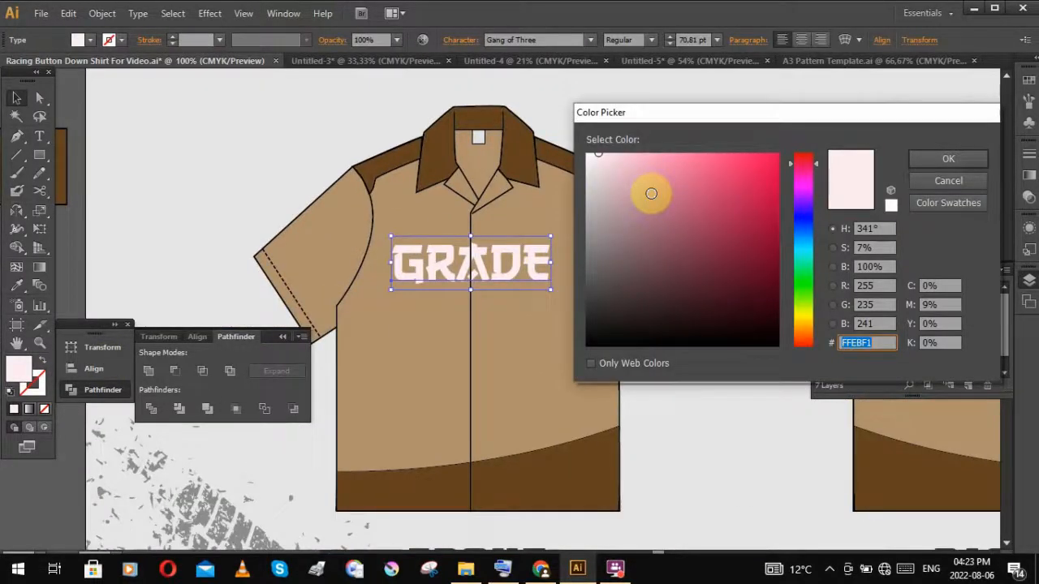
{"action": "left_click", "coordinate": [807, 315]}
{"action": "left_click", "coordinate": [726, 156]}
{"action": "left_click", "coordinate": [809, 320]}
{"action": "left_click", "coordinate": [765, 158]}
{"action": "key", "text": "Return"}
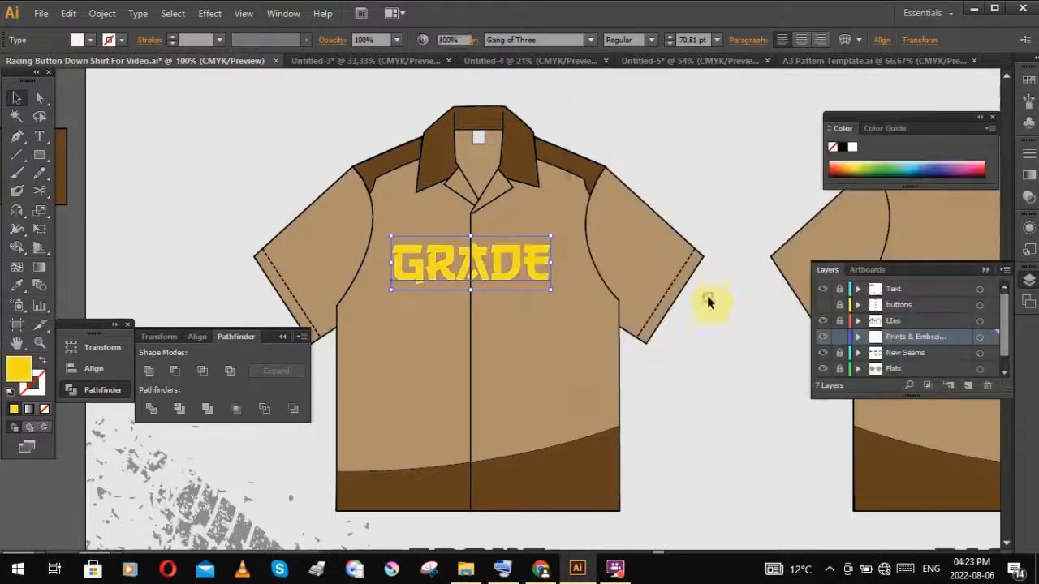
{"action": "left_click", "coordinate": [708, 301]}
Step: Add the text AFRICA at 12 pt below the GRADE lettering
{"action": "scroll", "coordinate": [608, 230], "scroll_direction": "up", "scroll_amount": 1}
{"action": "left_click_drag", "start_coordinate": [587, 242], "coordinate": [617, 325]}
{"action": "scroll", "coordinate": [580, 235], "scroll_direction": "down", "scroll_amount": 2}
{"action": "scroll", "coordinate": [553, 256], "scroll_direction": "up", "scroll_amount": 3}
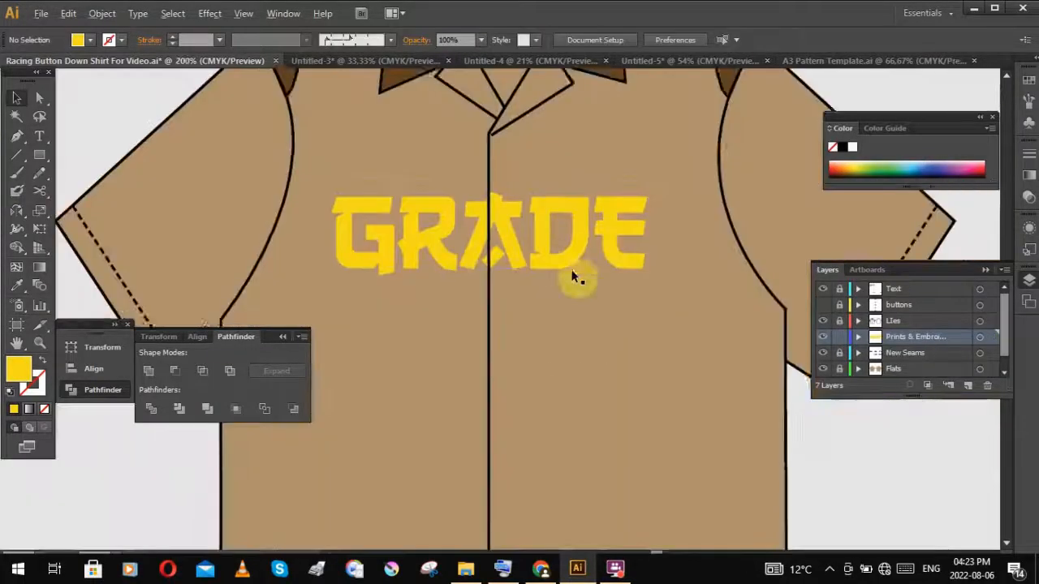
{"action": "left_click_drag", "start_coordinate": [638, 260], "coordinate": [620, 278]}
{"action": "left_click", "coordinate": [42, 154]}
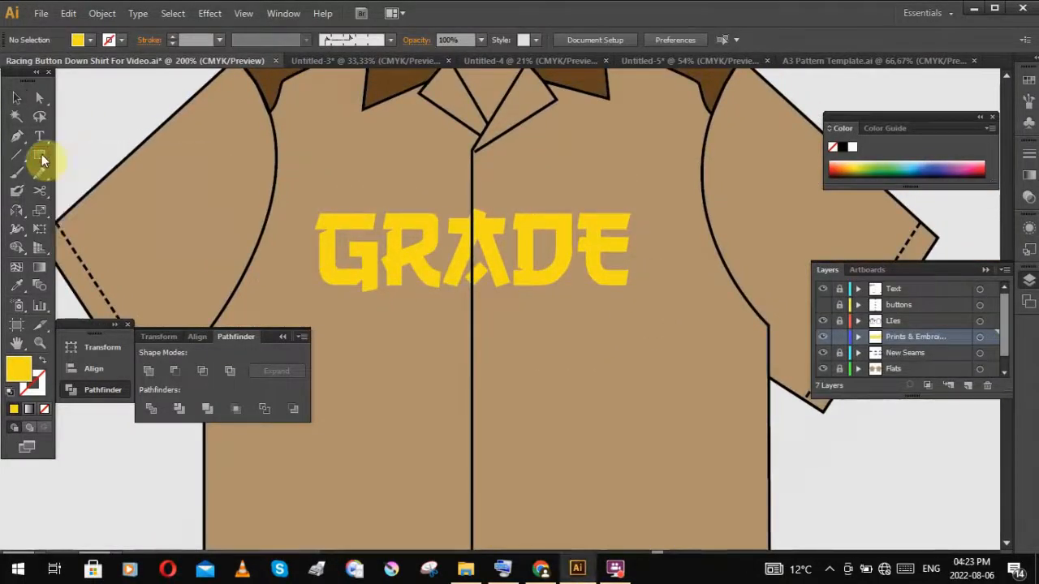
{"action": "left_click", "coordinate": [40, 136]}
{"action": "left_click", "coordinate": [503, 333]}
{"action": "scroll", "coordinate": [507, 331], "scroll_direction": "up", "scroll_amount": 1}
{"action": "left_click", "coordinate": [16, 97]}
Step: Change the AFRICA text's font to Duke Charming DEMO and enlarge it to about 21.35 pt beneath GRADE
{"action": "left_click", "coordinate": [138, 13]}
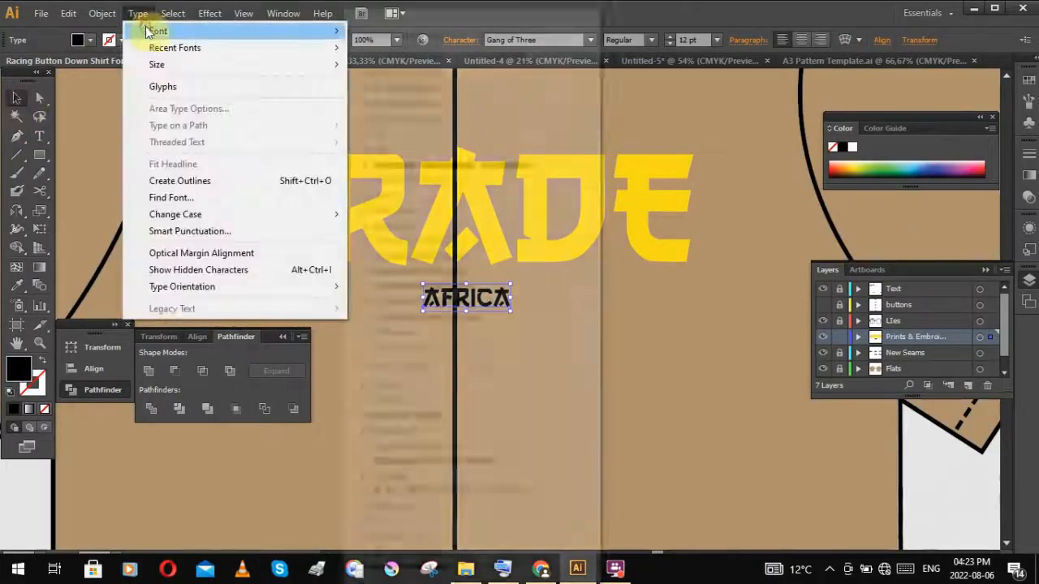
{"action": "mouse_move", "coordinate": [243, 30]}
{"action": "mouse_move", "coordinate": [364, 20]}
{"action": "left_click", "coordinate": [410, 373]}
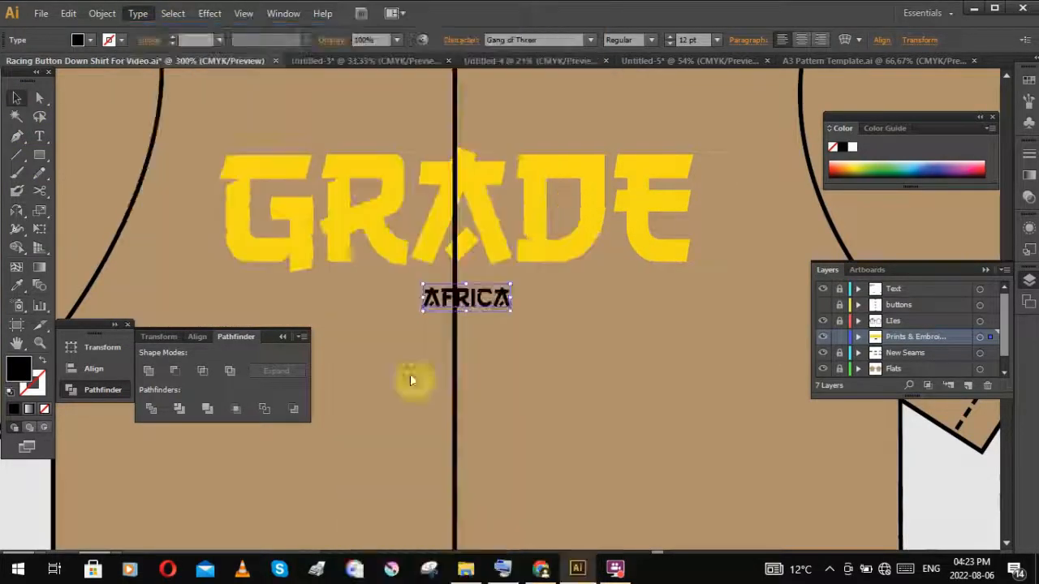
{"action": "left_click", "coordinate": [560, 328]}
{"action": "left_click_drag", "start_coordinate": [484, 303], "coordinate": [463, 303]}
Step: Retype the text below GRADE in mixed case as Africa
{"action": "triple_click", "coordinate": [429, 303]}
{"action": "left_click", "coordinate": [427, 303]}
{"action": "key", "text": "BackSpace"}
{"action": "type", "text": "Africa"}
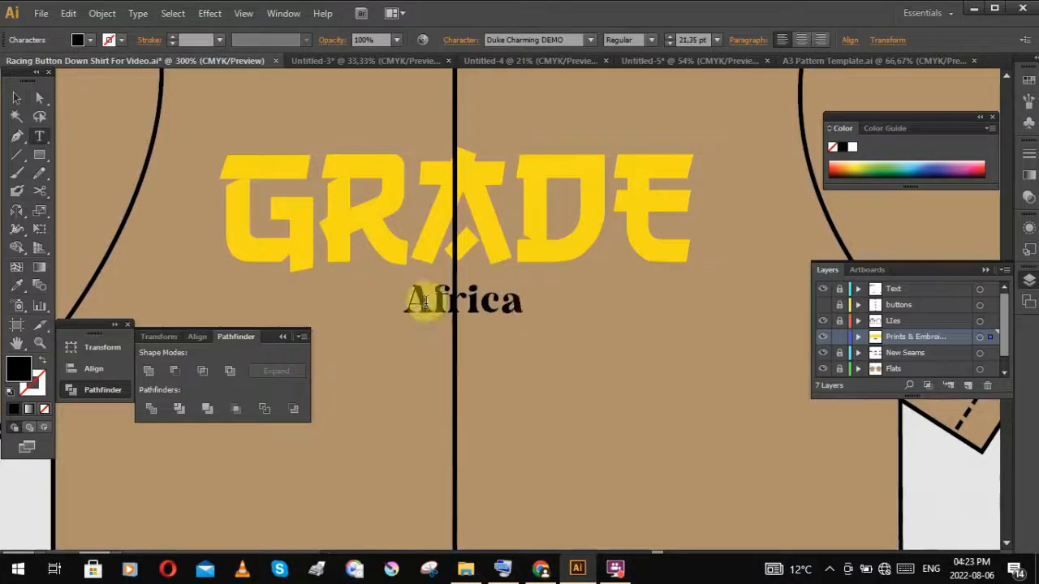
Step: Retype the text below GRADE in capitals as AFRICA and hide the rulers
{"action": "left_click_drag", "start_coordinate": [533, 301], "coordinate": [374, 301]}
{"action": "type", "text": "RAF"}
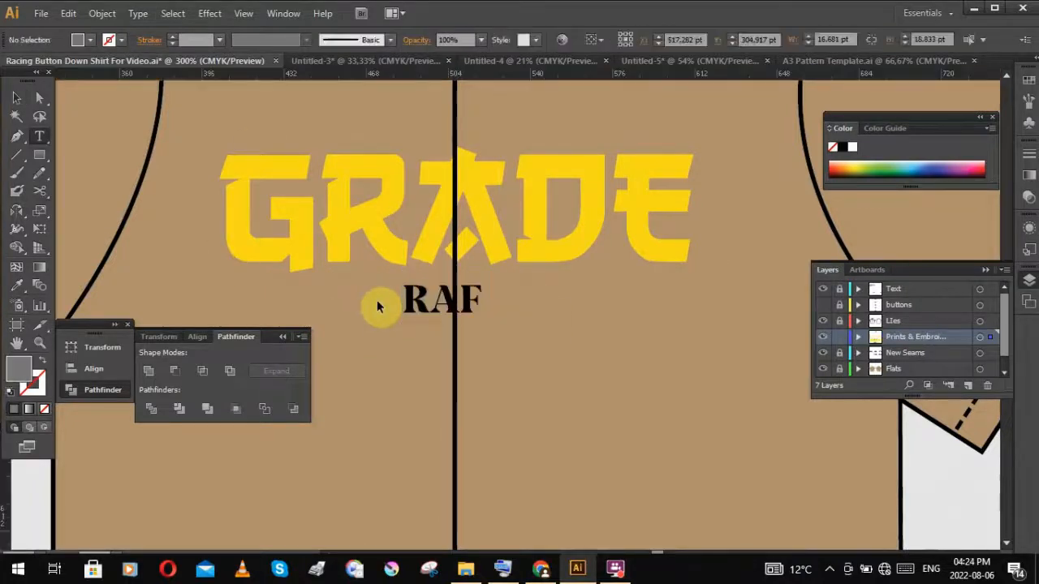
{"action": "left_click", "coordinate": [16, 98]}
{"action": "left_click", "coordinate": [282, 14]}
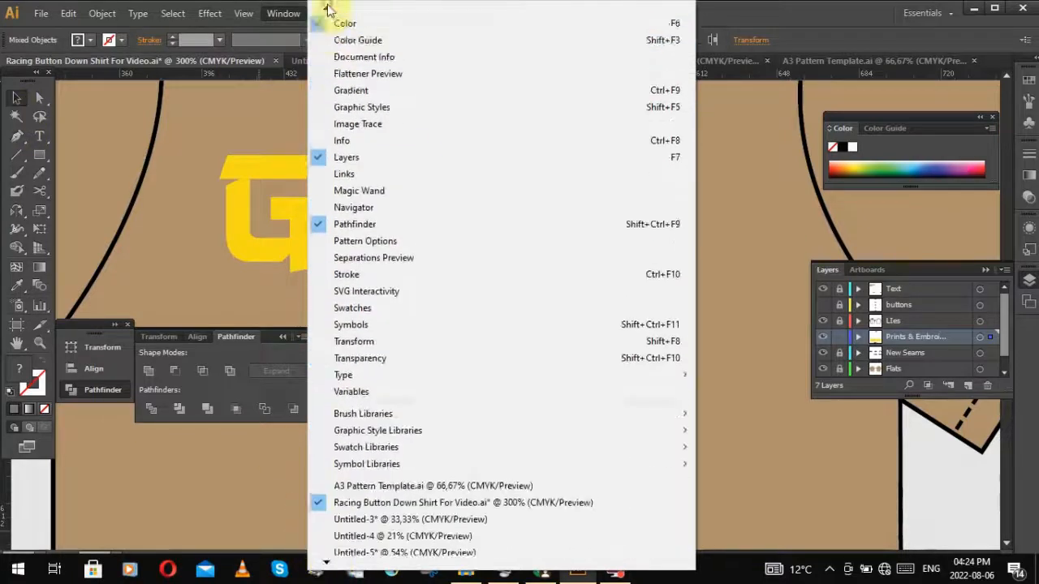
{"action": "left_click", "coordinate": [167, 86]}
{"action": "right_click", "coordinate": [168, 76]}
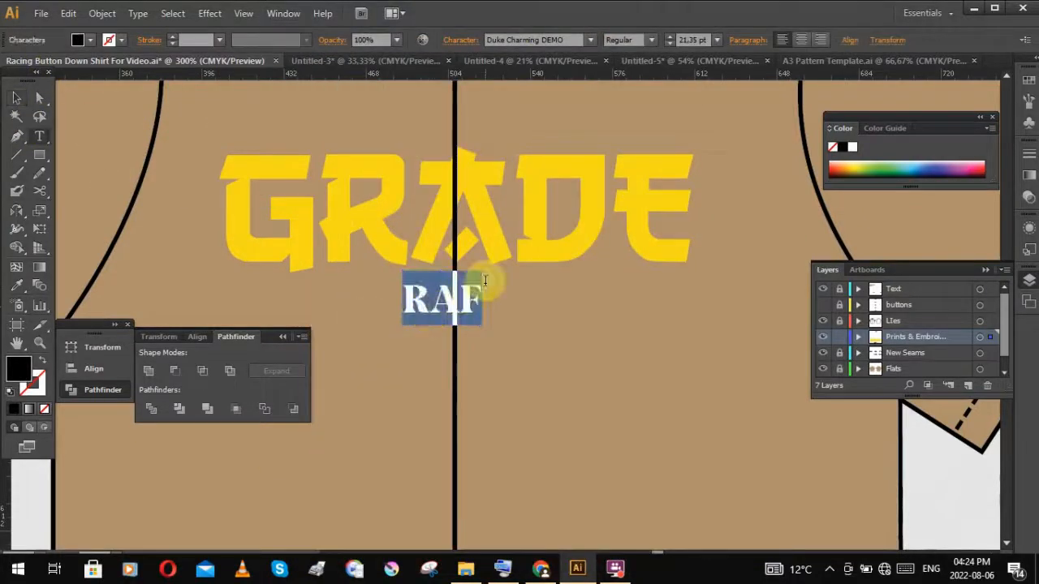
{"action": "type", "text": "A"}
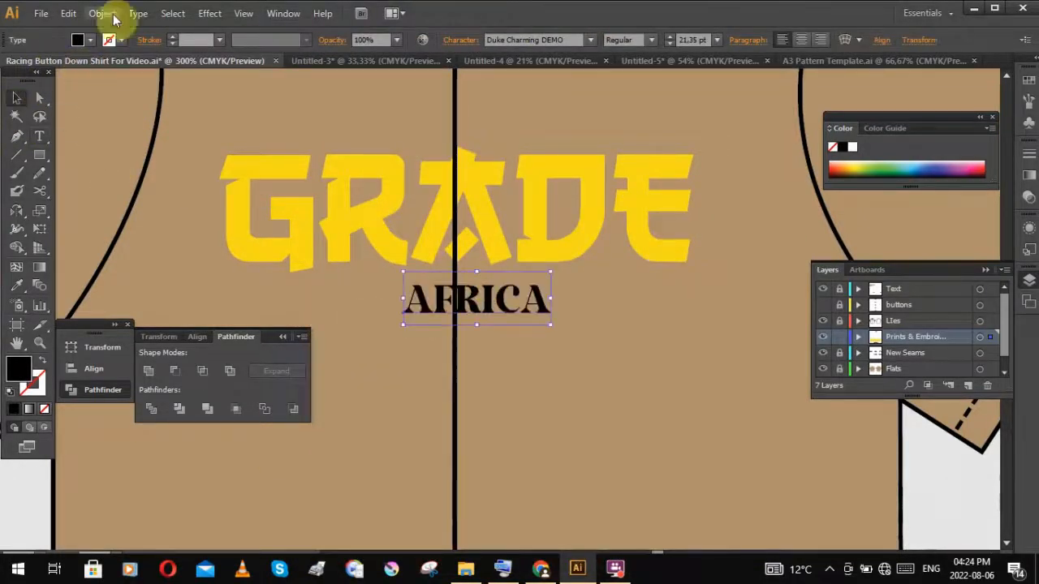
Step: Change the AFRICA text's font to Copperplate Gothic Bold and resize it to about 19.27 pt
{"action": "left_click", "coordinate": [138, 13]}
{"action": "mouse_move", "coordinate": [163, 30]}
{"action": "left_click", "coordinate": [442, 102]}
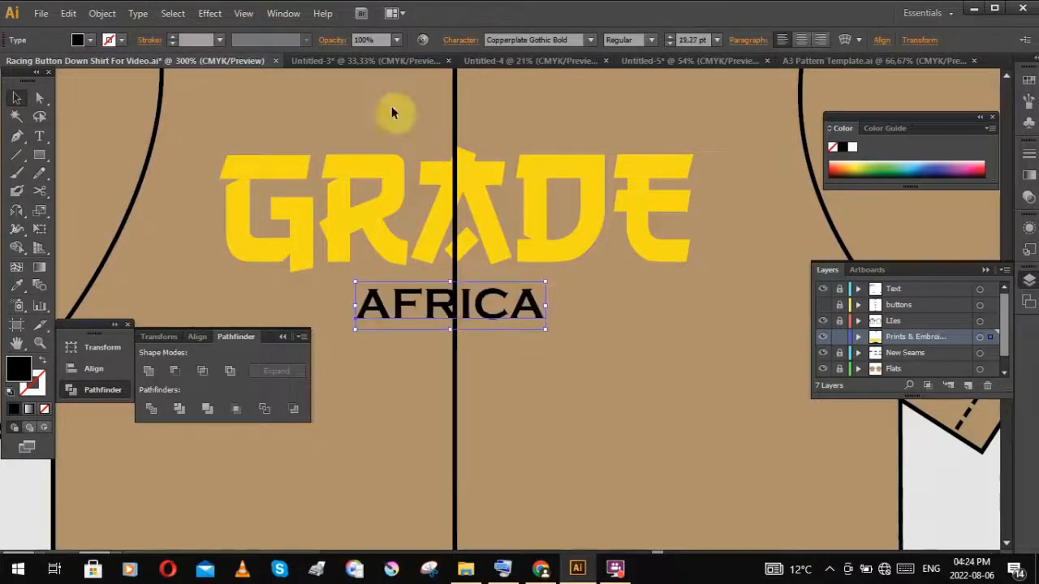
Step: Widen the AFRICA text's tracking to 200 and resize it to about 17.82 pt below GRADE
{"action": "left_click", "coordinate": [459, 40]}
{"action": "left_click", "coordinate": [466, 130]}
{"action": "left_click", "coordinate": [487, 321]}
{"action": "left_click", "coordinate": [531, 318]}
{"action": "left_click", "coordinate": [459, 40]}
{"action": "left_click", "coordinate": [466, 130]}
{"action": "left_click", "coordinate": [487, 374]}
{"action": "left_click", "coordinate": [548, 315]}
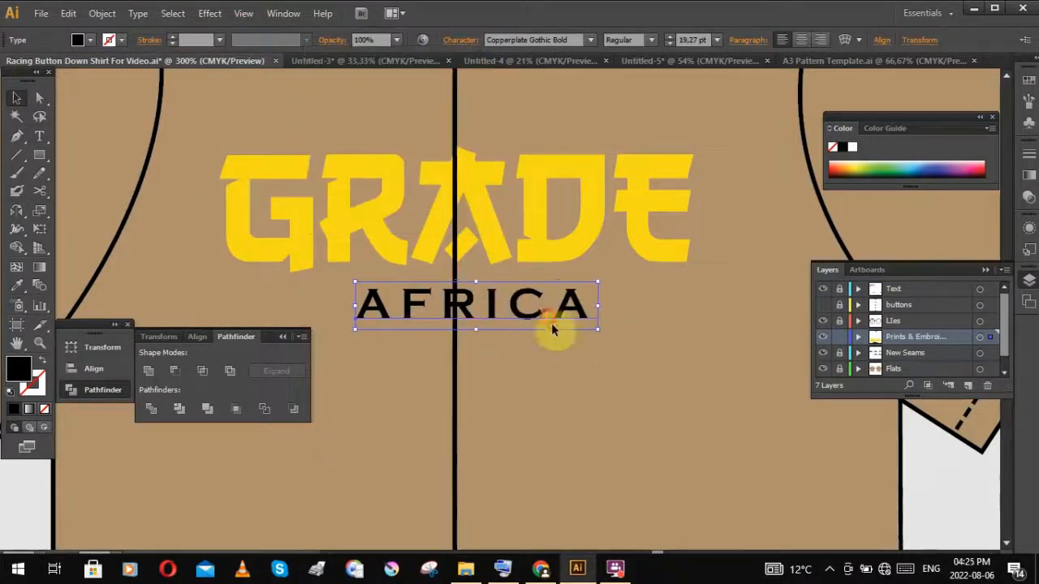
{"action": "left_click", "coordinate": [138, 13]}
{"action": "mouse_move", "coordinate": [159, 30]}
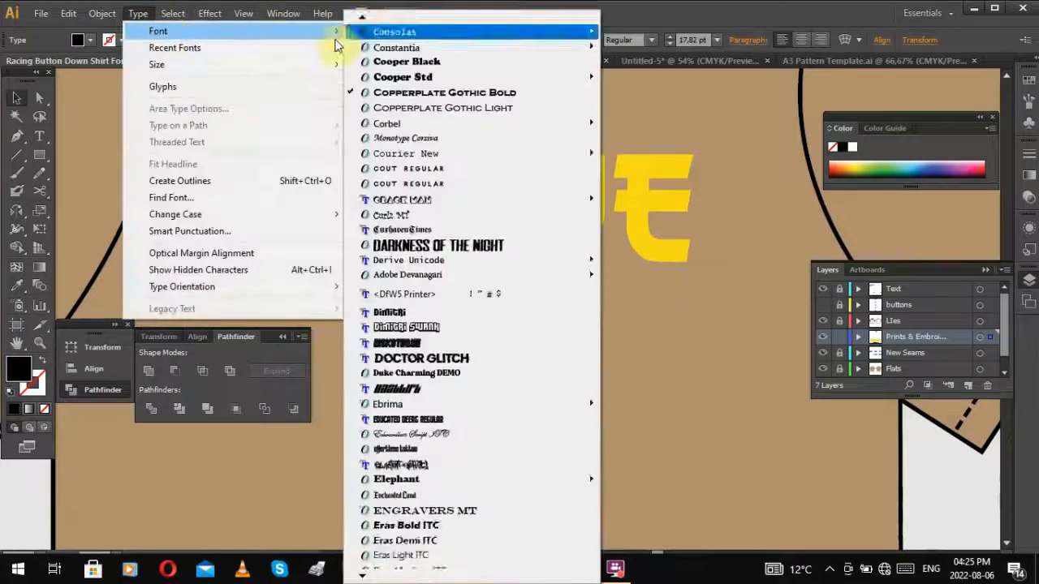
{"action": "mouse_move", "coordinate": [361, 24]}
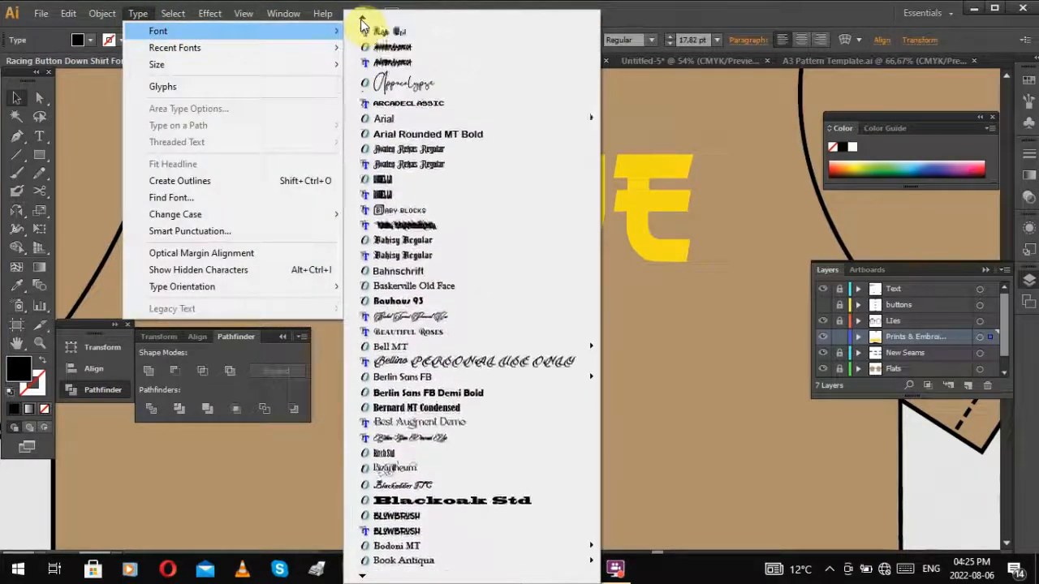
{"action": "left_click", "coordinate": [657, 363]}
Step: Try to apply the GRADE text's yellow to the AFRICA text with the Eyedropper tool
{"action": "scroll", "coordinate": [510, 295], "scroll_direction": "down", "scroll_amount": 2}
{"action": "left_click", "coordinate": [530, 299]}
{"action": "key", "text": "i"}
{"action": "left_click", "coordinate": [387, 237]}
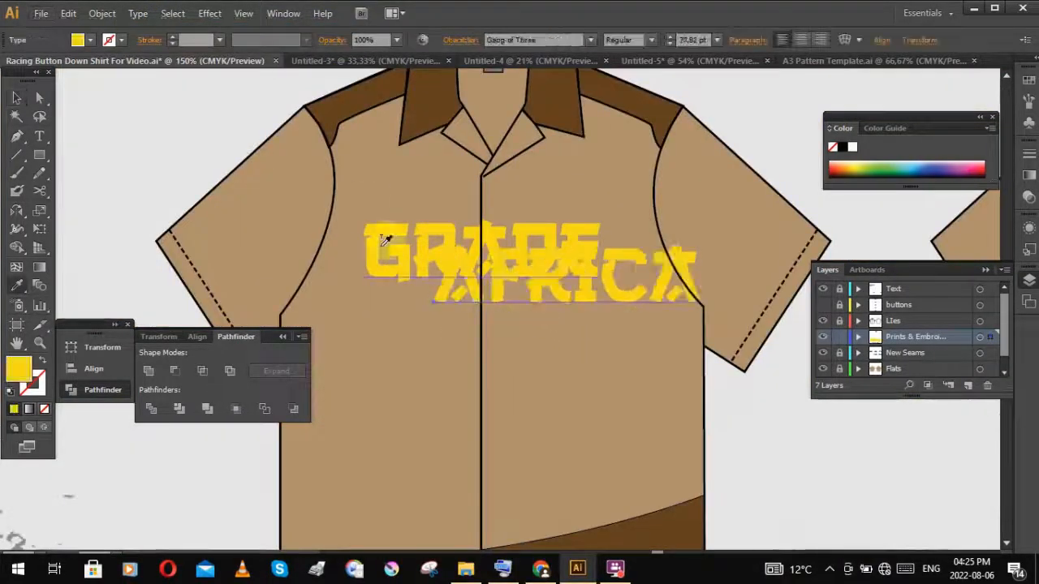
{"action": "key", "text": "ctrl+z"}
Step: Copy the GRADE text's golden yellow colour code and apply it as the AFRICA text's fill
{"action": "left_click", "coordinate": [387, 237], "text": "ctrl"}
{"action": "double_click", "coordinate": [17, 369]}
{"action": "left_click", "coordinate": [942, 158]}
{"action": "key", "text": "ctrl+v"}
{"action": "key", "text": "Return"}
{"action": "left_click", "coordinate": [614, 359]}
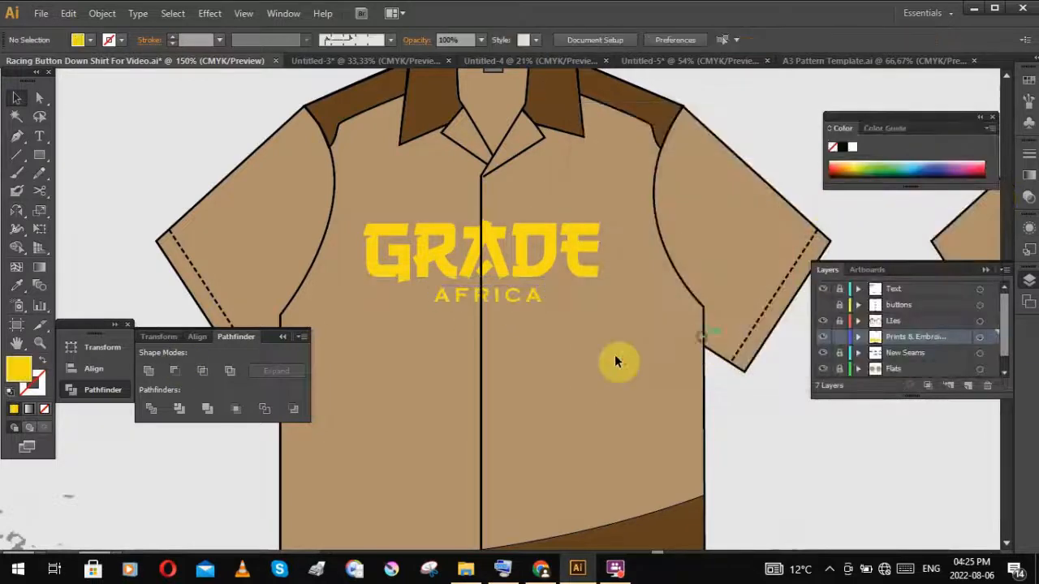
Step: Convert the GRADE and AFRICA texts to outlines and combine them into one group
{"action": "scroll", "coordinate": [613, 324], "scroll_direction": "down", "scroll_amount": 2}
{"action": "left_click_drag", "start_coordinate": [620, 325], "coordinate": [598, 257]}
{"action": "scroll", "coordinate": [572, 285], "scroll_direction": "up", "scroll_amount": 2}
{"action": "left_click", "coordinate": [664, 245]}
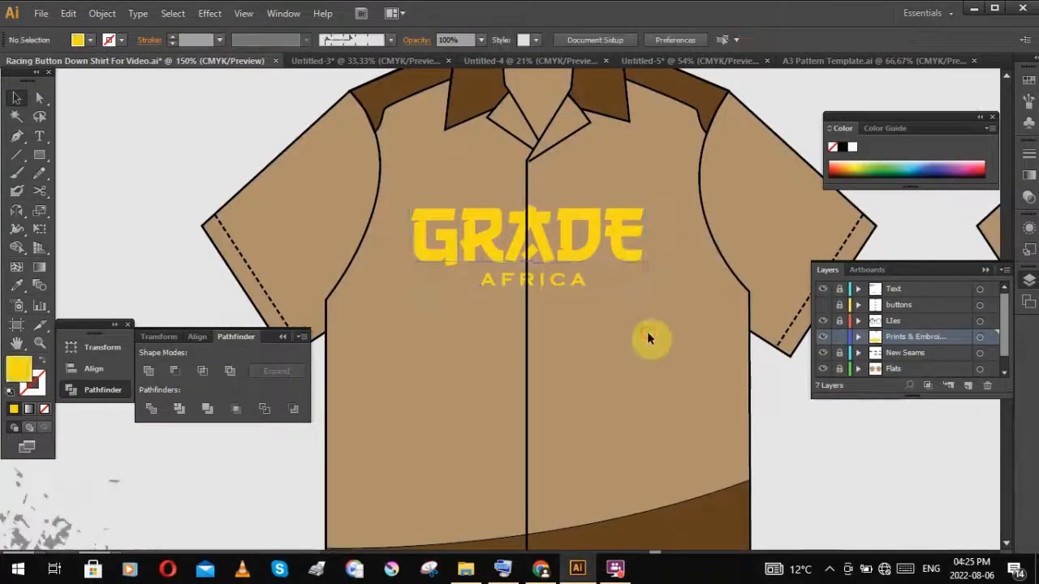
{"action": "right_click", "coordinate": [463, 243]}
{"action": "left_click", "coordinate": [531, 358]}
{"action": "left_click", "coordinate": [102, 13]}
{"action": "left_click", "coordinate": [355, 417]}
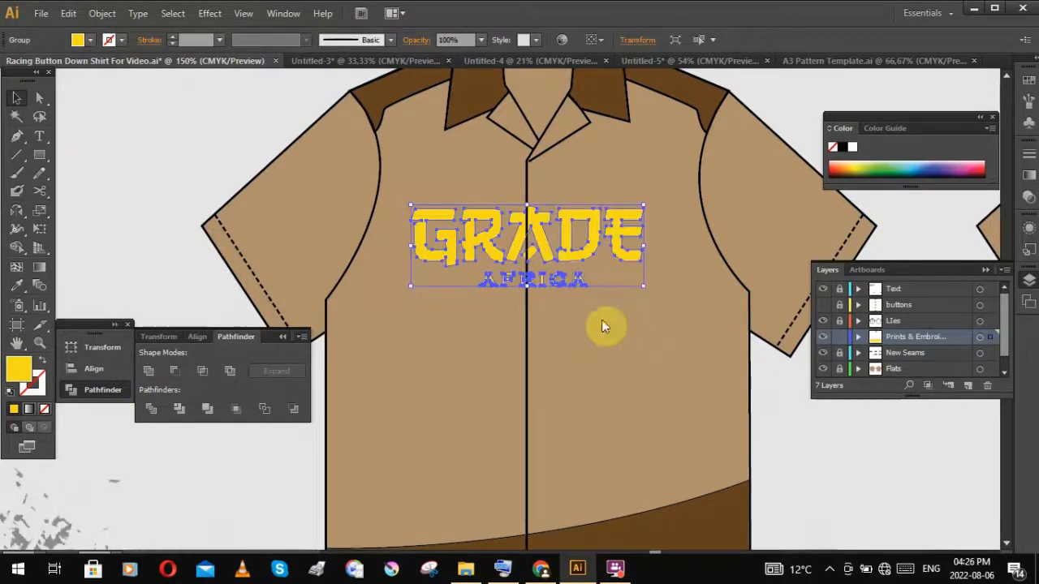
{"action": "left_click", "coordinate": [102, 13]}
{"action": "mouse_move", "coordinate": [203, 317]}
{"action": "left_click", "coordinate": [349, 375]}
{"action": "left_click", "coordinate": [610, 282]}
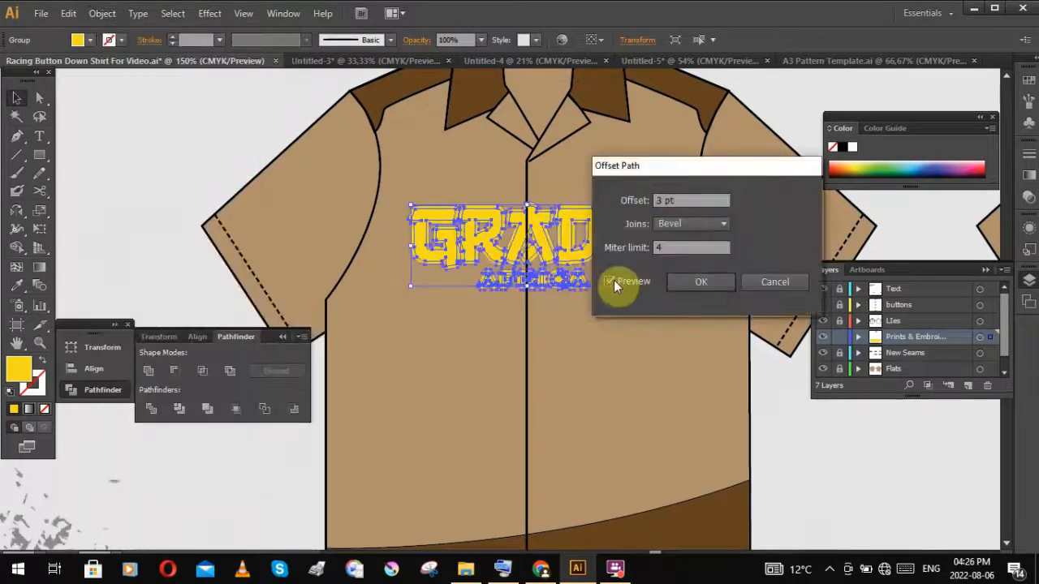
{"action": "type", "text": "9"}
{"action": "left_click_drag", "start_coordinate": [674, 166], "coordinate": [640, 334]}
{"action": "left_click", "coordinate": [675, 377]}
{"action": "key", "text": "Escape"}
Step: Place a copy of the GRADE AFRICA lettering behind the yellow one and fill it with green
{"action": "left_click", "coordinate": [602, 343]}
{"action": "scroll", "coordinate": [602, 343], "scroll_direction": "up", "scroll_amount": 2}
{"action": "left_click", "coordinate": [674, 172]}
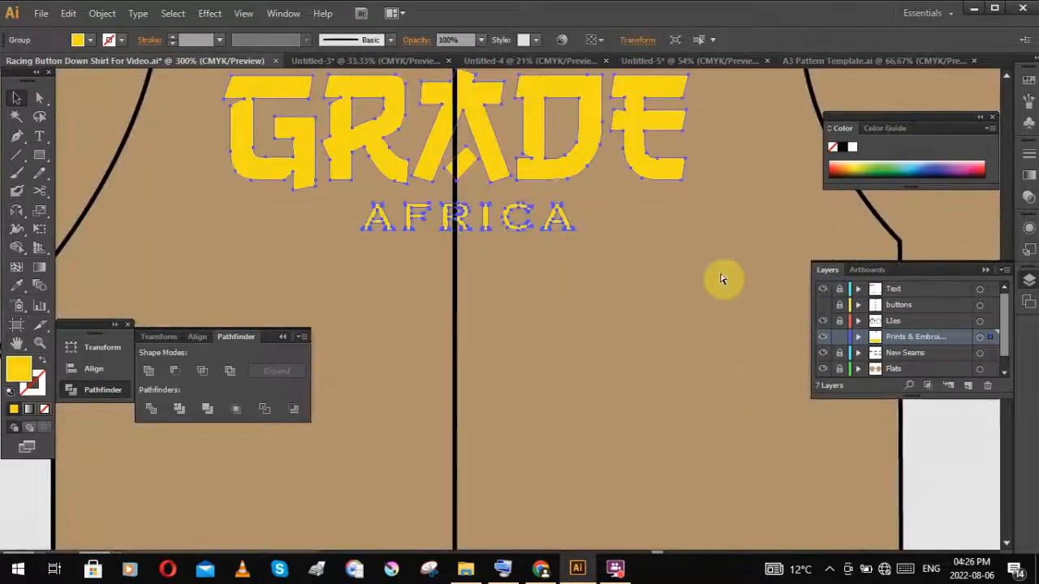
{"action": "double_click", "coordinate": [30, 373]}
{"action": "left_click", "coordinate": [763, 214]}
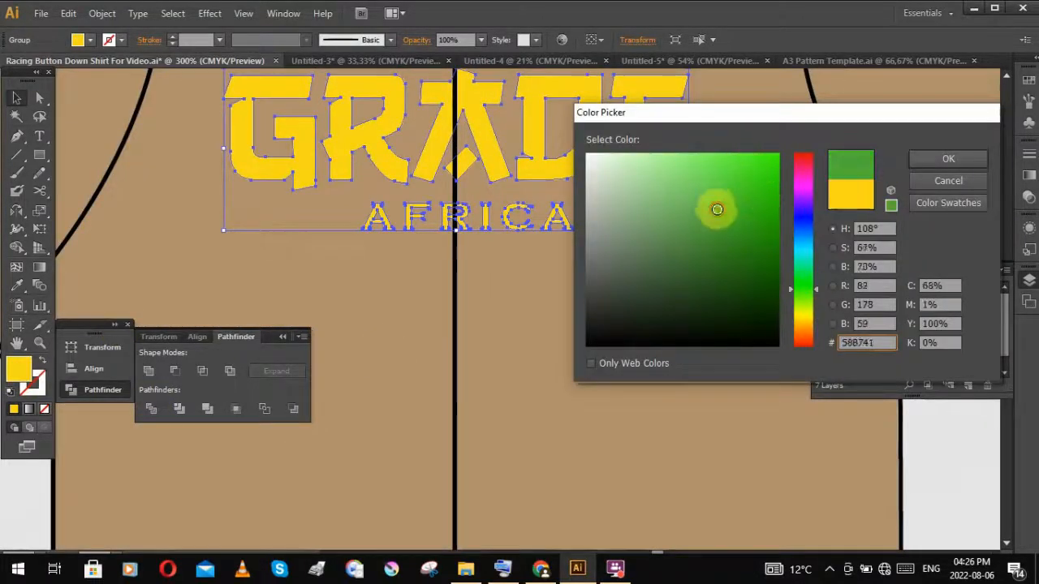
{"action": "left_click", "coordinate": [948, 159]}
{"action": "left_click", "coordinate": [138, 13]}
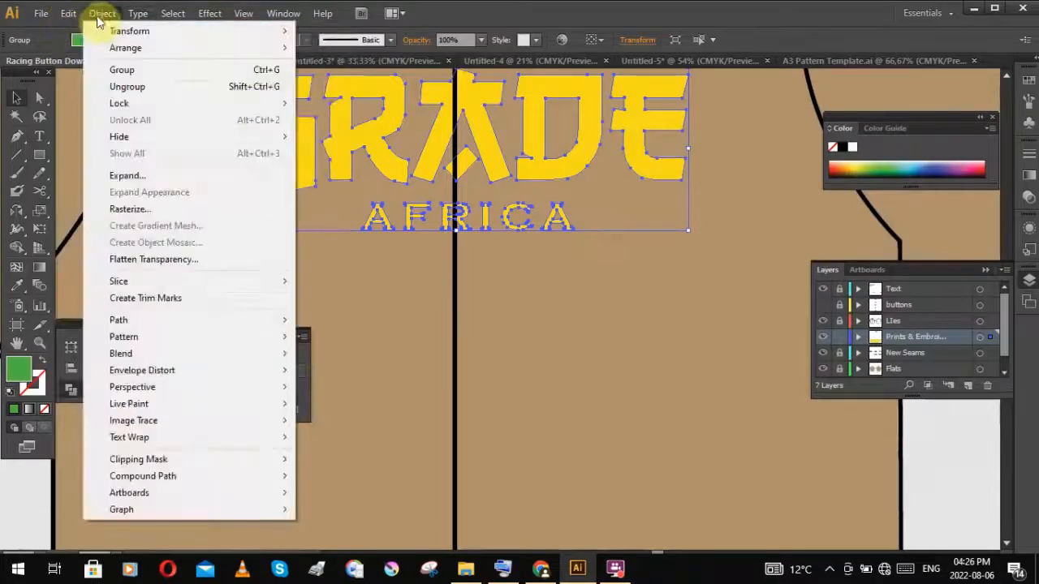
Step: Offset the green GRADE AFRICA lettering's path by 2.5 pt with bevel joins
{"action": "left_click", "coordinate": [154, 180]}
{"action": "left_click", "coordinate": [101, 13]}
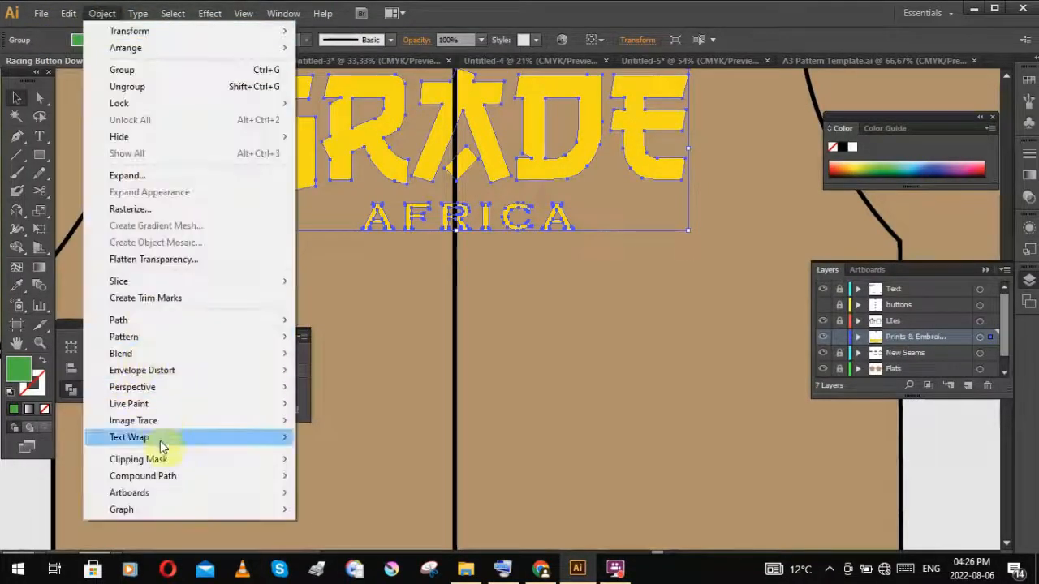
{"action": "left_click", "coordinate": [449, 374]}
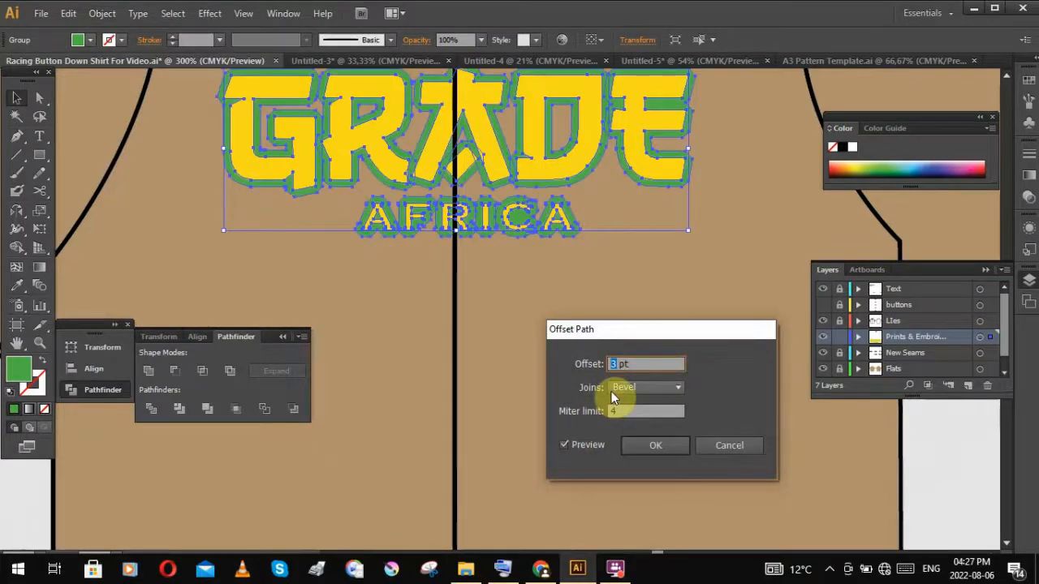
{"action": "type", "text": "2.5"}
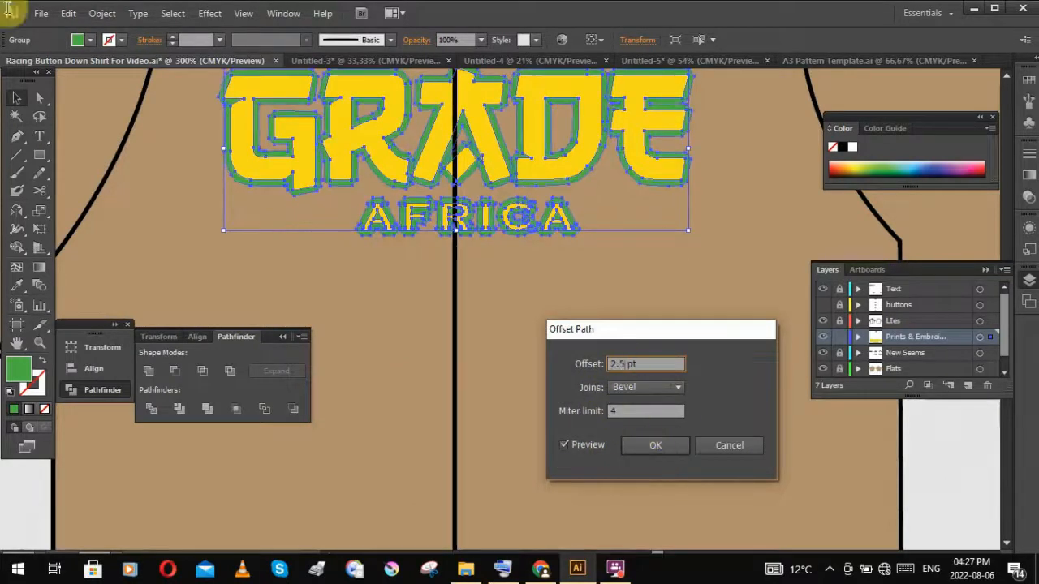
{"action": "key", "text": "Return"}
Step: Try a medium brown fill on the offset lettering and undo it
{"action": "double_click", "coordinate": [18, 370]}
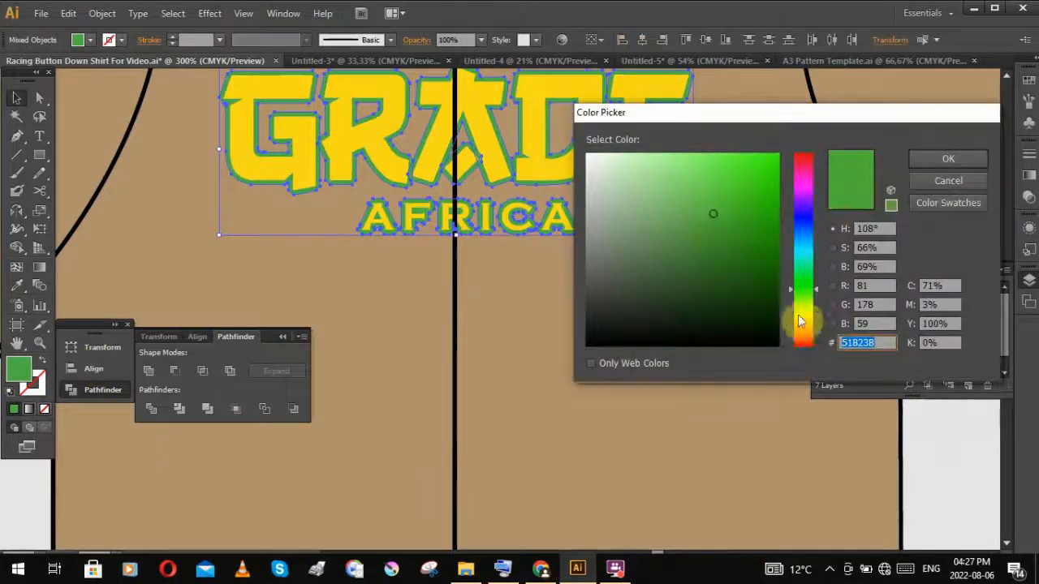
{"action": "left_click", "coordinate": [804, 333]}
{"action": "key", "text": "Return"}
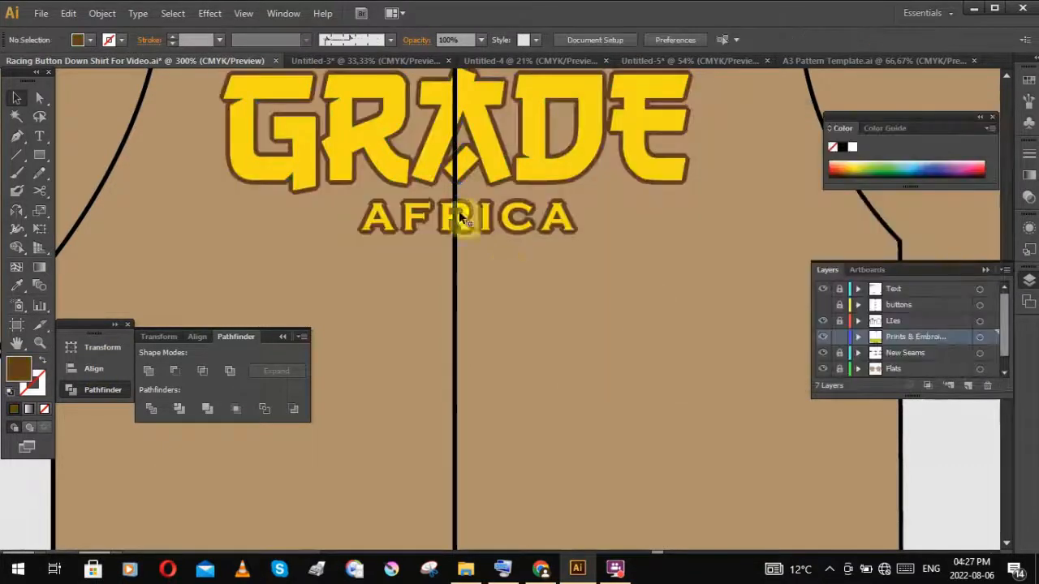
{"action": "key", "text": "ctrl+z"}
Step: Fill the offset lettering with dark brown 4F3F19 and send it behind the yellow letters
{"action": "double_click", "coordinate": [18, 370]}
{"action": "left_click", "coordinate": [803, 325]}
{"action": "left_click_drag", "start_coordinate": [725, 304], "coordinate": [720, 281]}
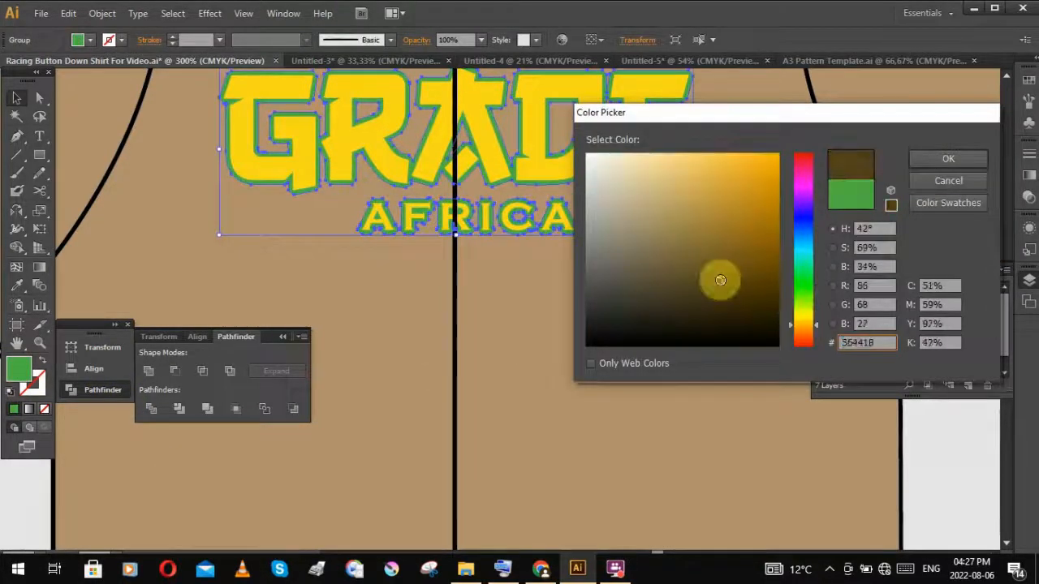
{"action": "left_click", "coordinate": [933, 161]}
{"action": "left_click_drag", "start_coordinate": [619, 295], "coordinate": [637, 393]}
{"action": "key", "text": "ctrl+shift+]"}
{"action": "key", "text": "ctrl+shift+["}
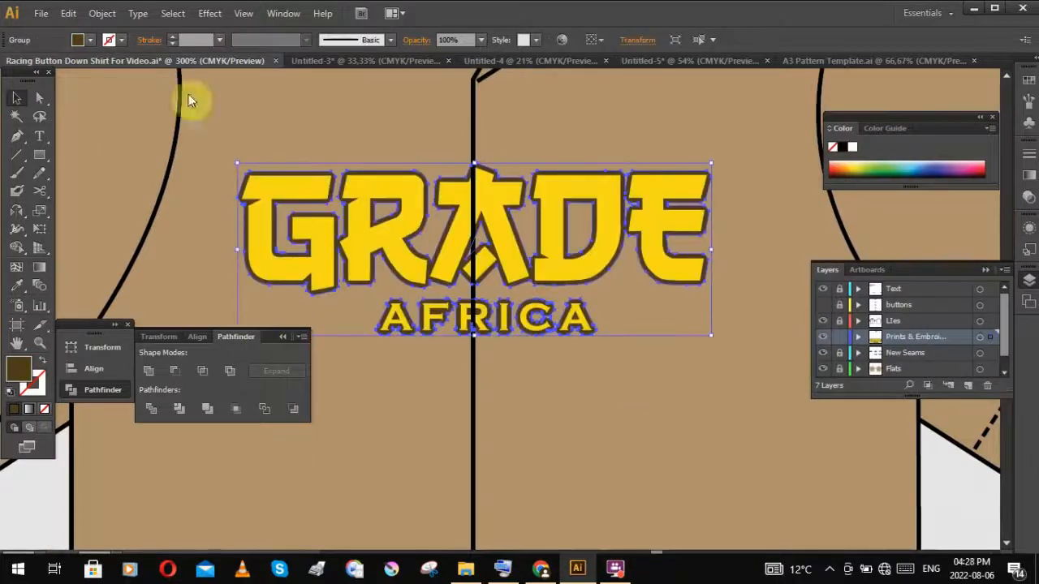
Step: Switch to File Explorer, look through the images in the Resources folder, and return to Illustrator
{"action": "left_click", "coordinate": [103, 13]}
{"action": "mouse_move", "coordinate": [243, 323]}
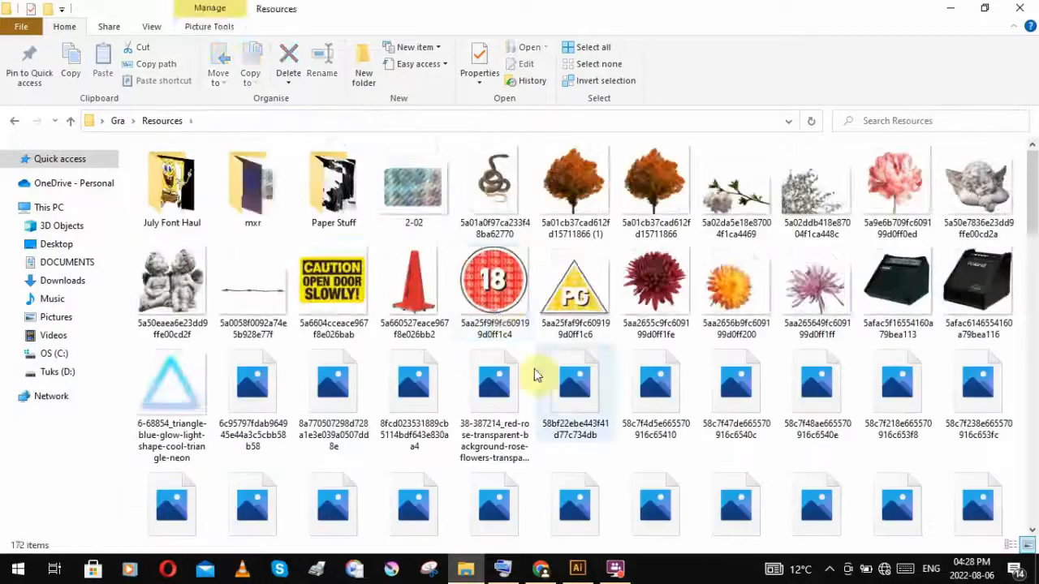
{"action": "scroll", "coordinate": [536, 374], "scroll_direction": "down", "scroll_amount": 2}
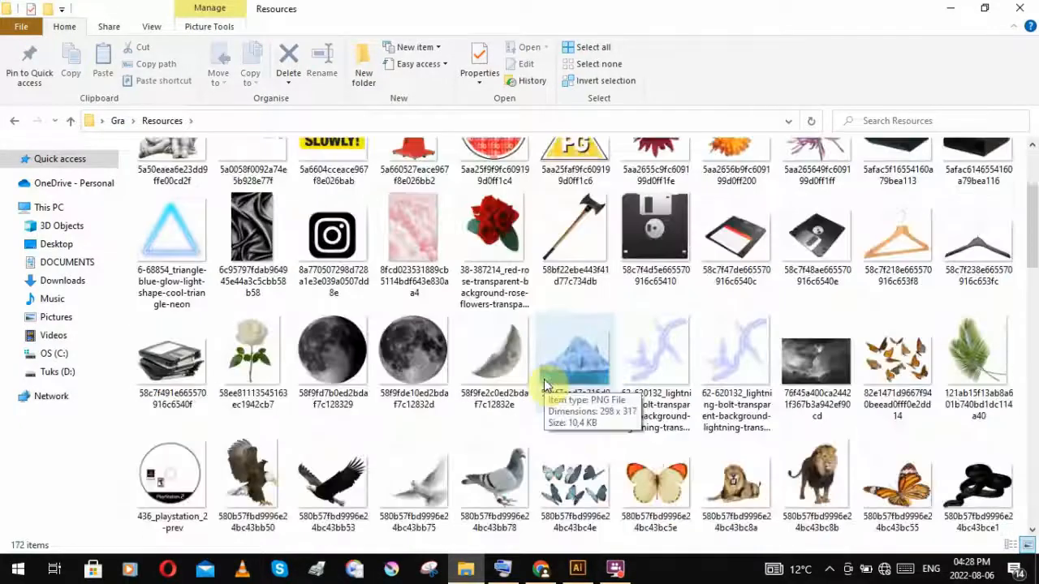
{"action": "scroll", "coordinate": [544, 383], "scroll_direction": "down", "scroll_amount": 10}
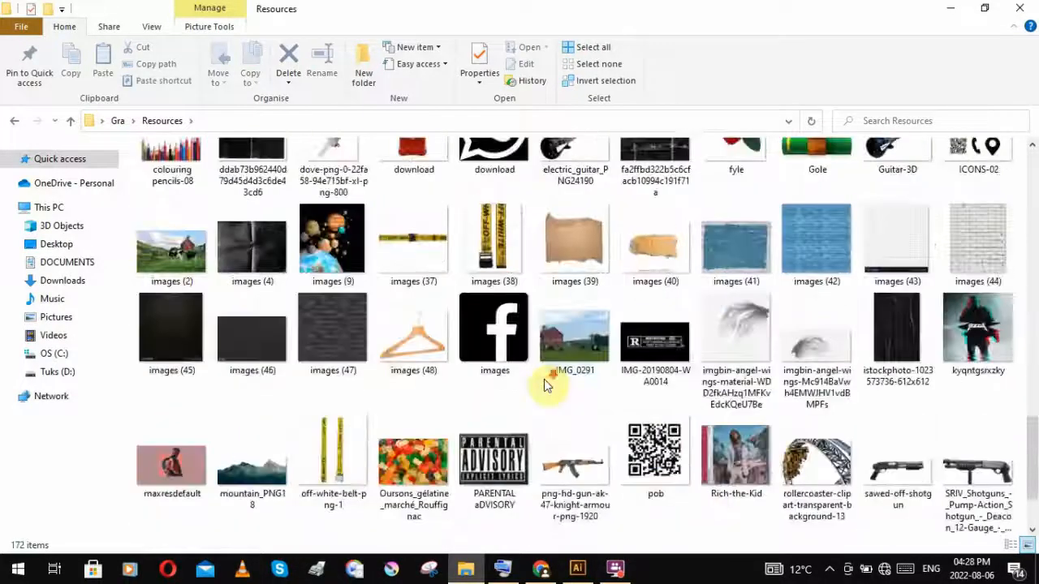
{"action": "scroll", "coordinate": [772, 466], "scroll_direction": "down", "scroll_amount": 2}
{"action": "scroll", "coordinate": [687, 412], "scroll_direction": "up", "scroll_amount": 10}
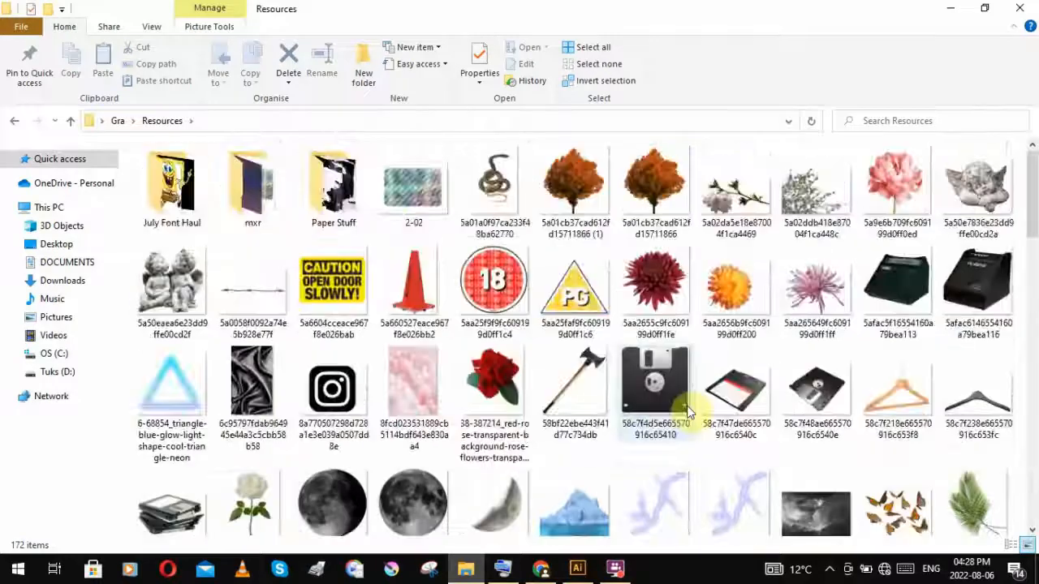
{"action": "left_click", "coordinate": [804, 408]}
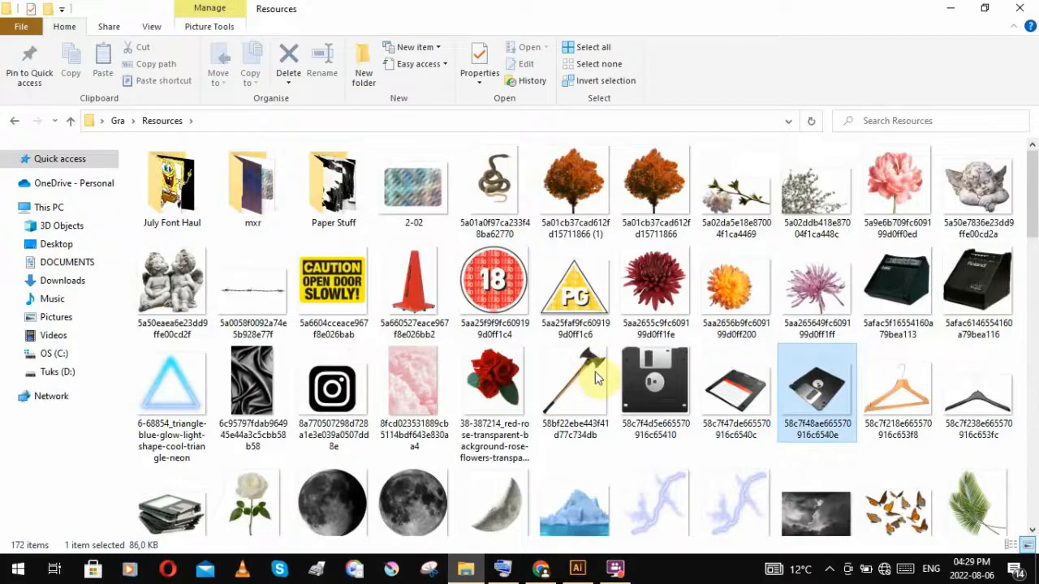
{"action": "scroll", "coordinate": [672, 535], "scroll_direction": "down", "scroll_amount": 2}
{"action": "left_click", "coordinate": [577, 568]}
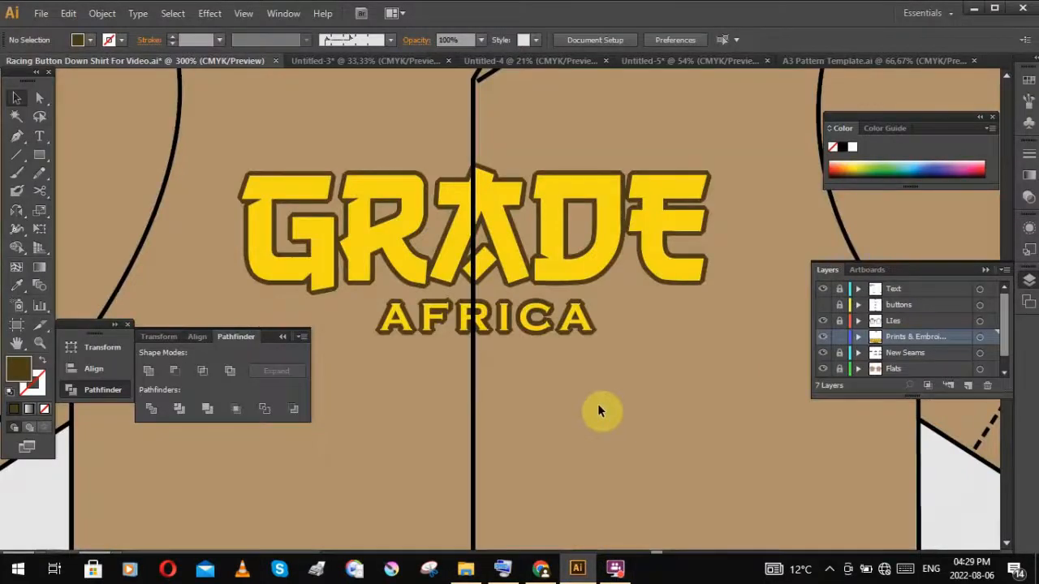
Step: Expand the prints and embroidery layer to reach the dark brown lettering group behind the yellow letters
{"action": "left_click", "coordinate": [586, 331]}
{"action": "left_click_drag", "start_coordinate": [585, 332], "coordinate": [594, 359]}
{"action": "key", "text": "ctrl+z"}
{"action": "left_click", "coordinate": [649, 176]}
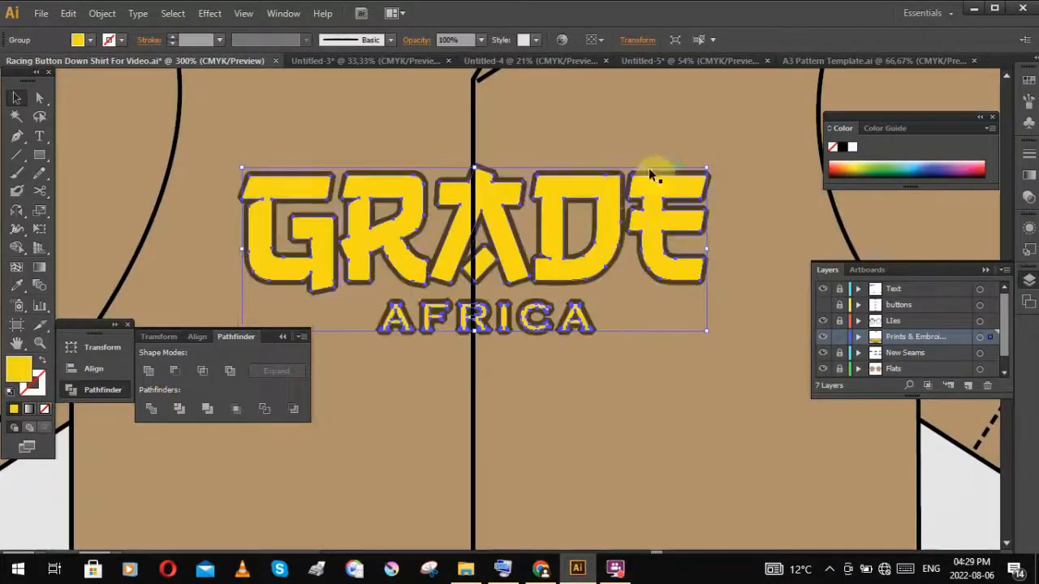
{"action": "left_click", "coordinate": [858, 337]}
{"action": "scroll", "coordinate": [936, 354], "scroll_direction": "down", "scroll_amount": 2}
Step: Try a 9 pt bevel offset of the dark brown lettering with a green fill
{"action": "left_click", "coordinate": [98, 11]}
{"action": "left_click", "coordinate": [344, 376]}
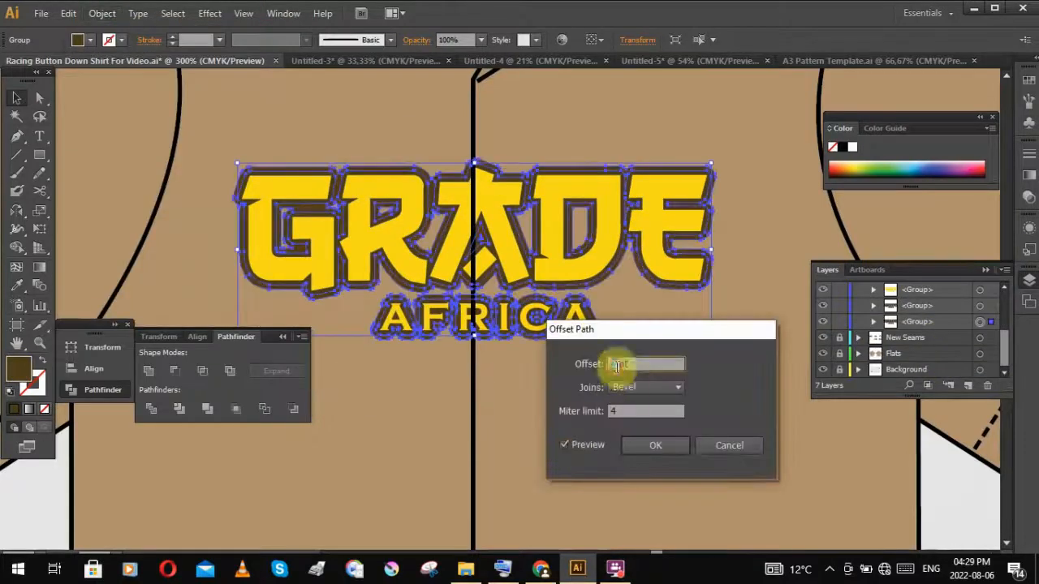
{"action": "left_click", "coordinate": [655, 445]}
{"action": "double_click", "coordinate": [19, 370]}
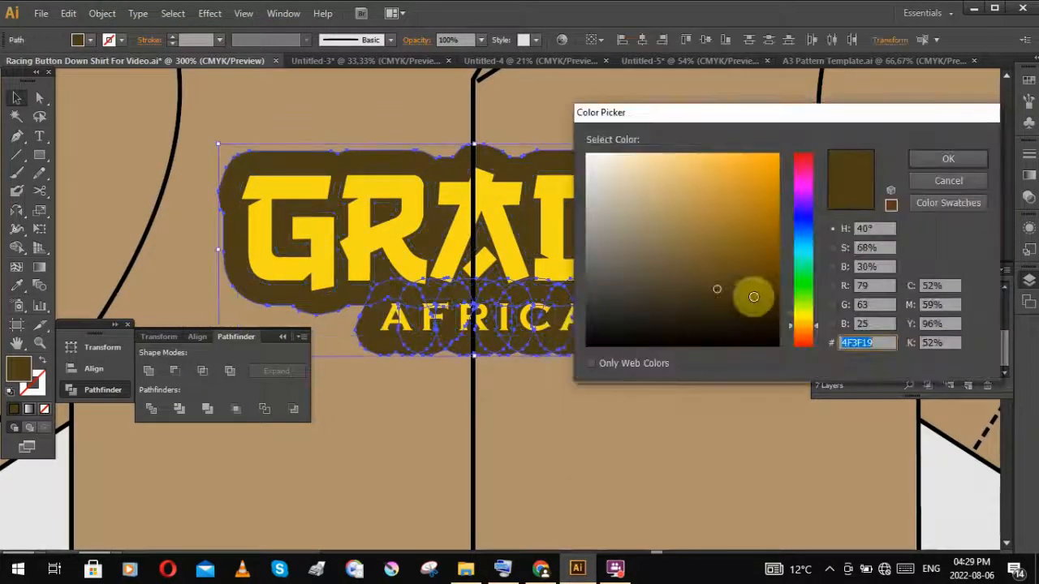
{"action": "left_click", "coordinate": [948, 158]}
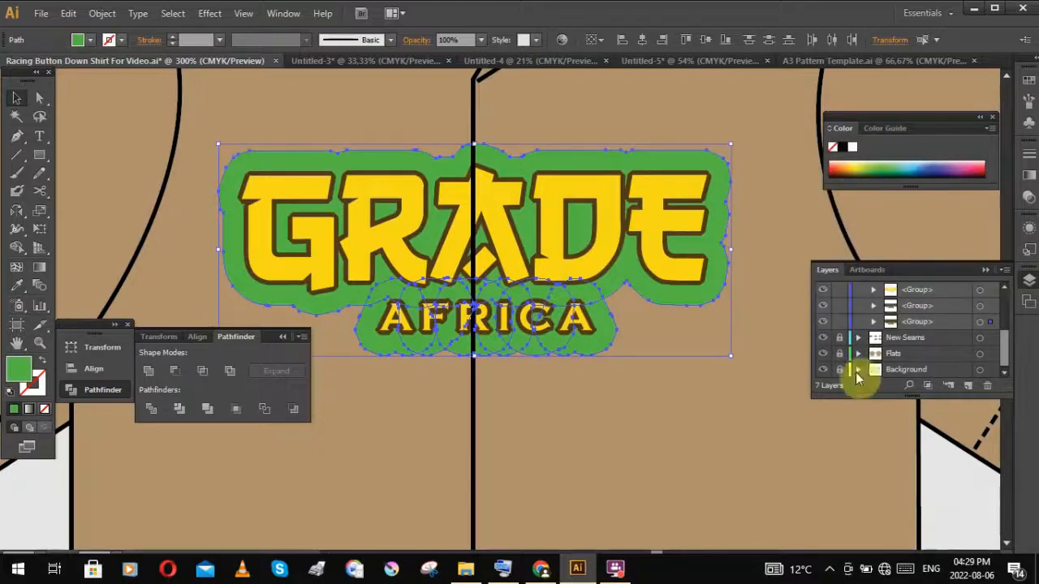
Step: Undo the 9 pt green offset around the lettering
{"action": "left_click", "coordinate": [981, 307]}
{"action": "left_click", "coordinate": [715, 345]}
{"action": "left_click", "coordinate": [601, 328]}
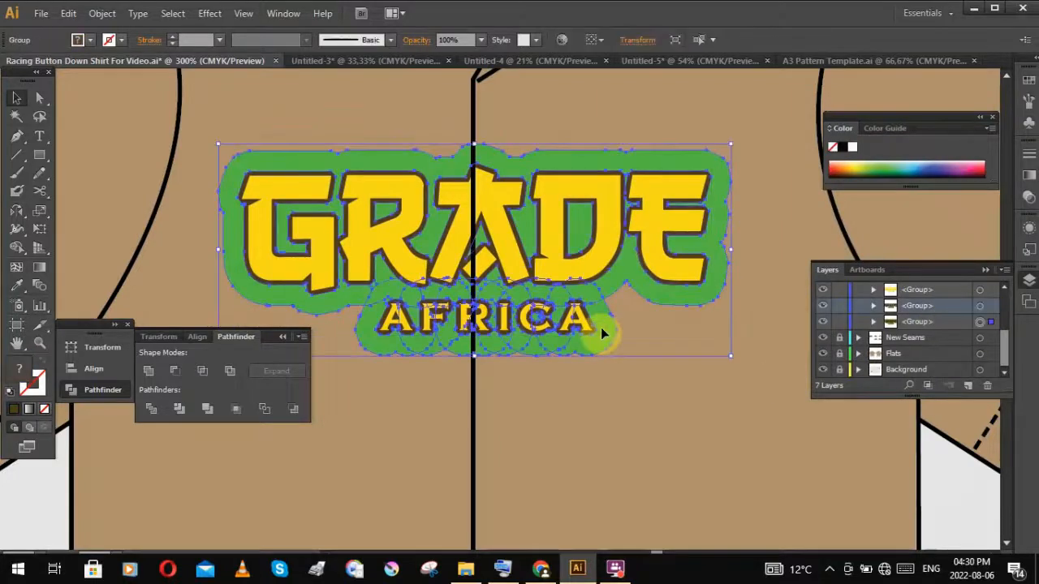
{"action": "left_click", "coordinate": [685, 370]}
{"action": "key", "text": "ctrl+z"}
{"action": "key", "text": "ctrl+z"}
{"action": "key", "text": "ctrl+z"}
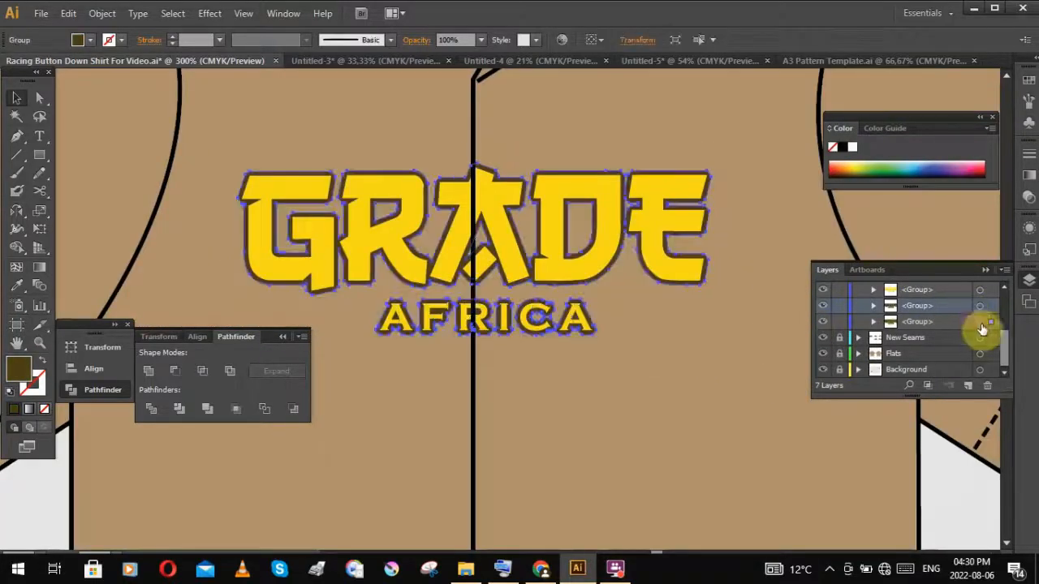
Step: Offset the dark brown lettering's path by 4 pt with bevel joins and the preview enabled
{"action": "left_click", "coordinate": [103, 13]}
{"action": "mouse_move", "coordinate": [139, 317]}
{"action": "left_click", "coordinate": [360, 398]}
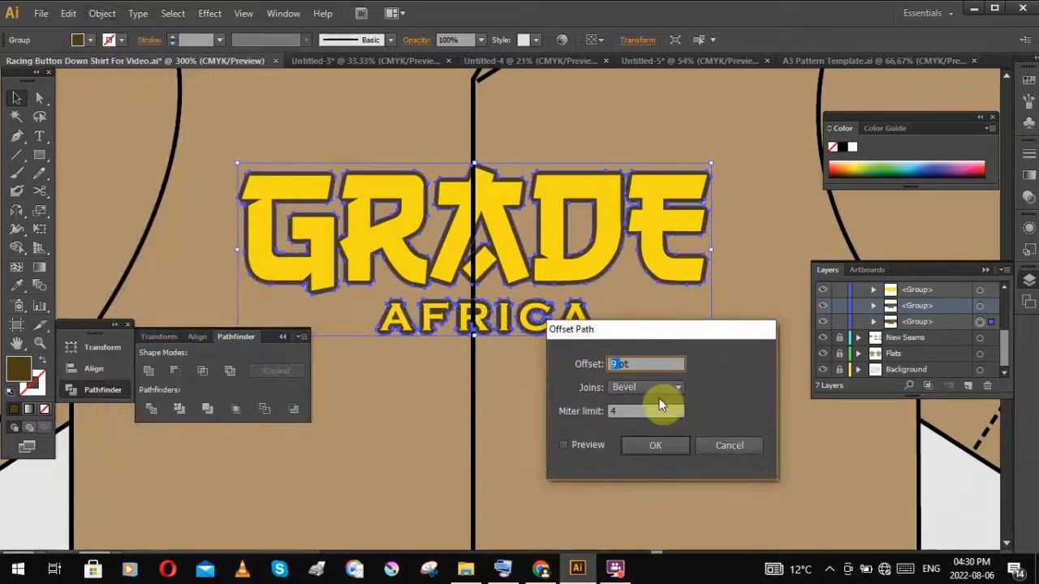
{"action": "left_click", "coordinate": [564, 445]}
{"action": "double_click", "coordinate": [617, 365]}
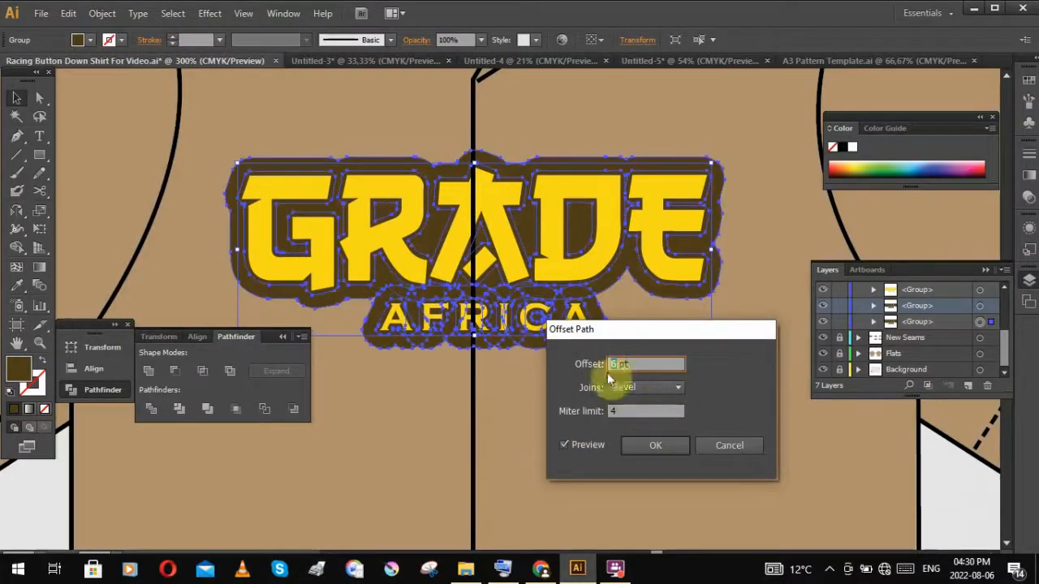
{"action": "type", "text": "64"}
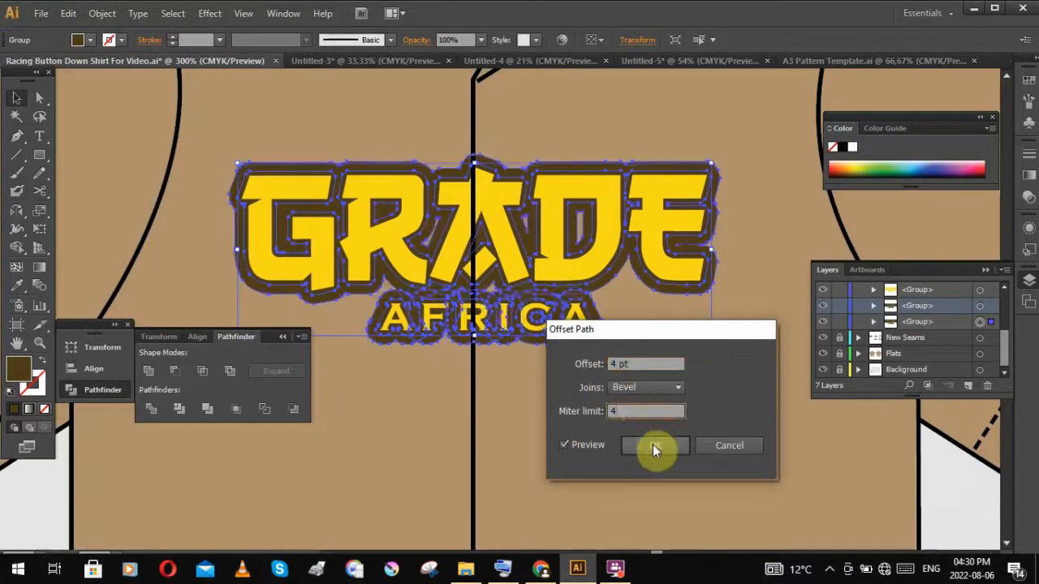
{"action": "left_click", "coordinate": [655, 445]}
Step: Try to fill the 4 pt offset shapes with green 22AF25
{"action": "double_click", "coordinate": [18, 368]}
{"action": "left_click", "coordinate": [804, 278]}
{"action": "left_click", "coordinate": [742, 209]}
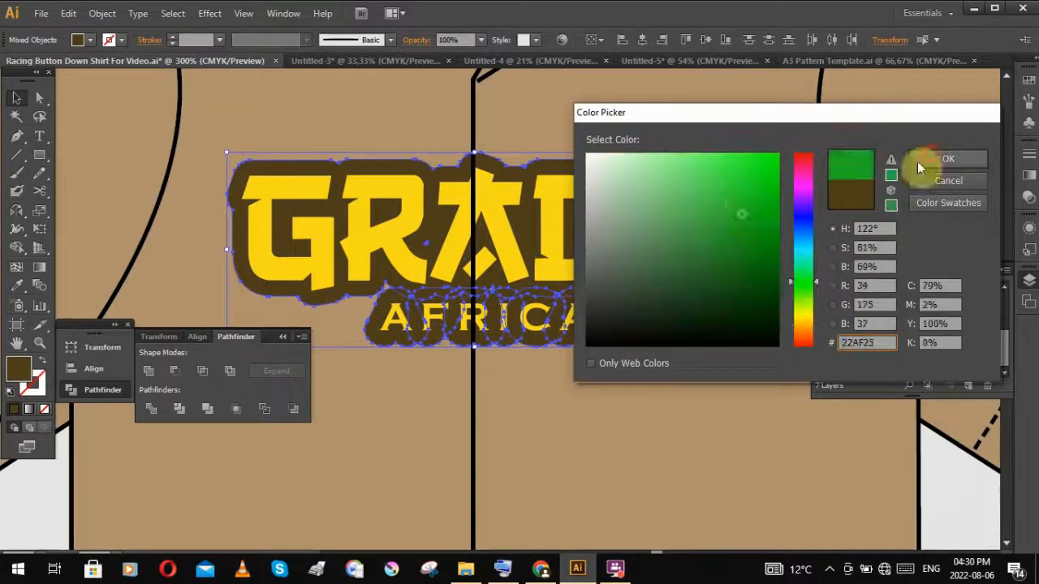
{"action": "left_click", "coordinate": [944, 119]}
Step: Unite the offset shapes into one compound outline with Pathfinder and fill it with green
{"action": "left_click", "coordinate": [259, 289]}
{"action": "left_click", "coordinate": [162, 301]}
{"action": "left_click", "coordinate": [238, 257]}
{"action": "left_click", "coordinate": [148, 371]}
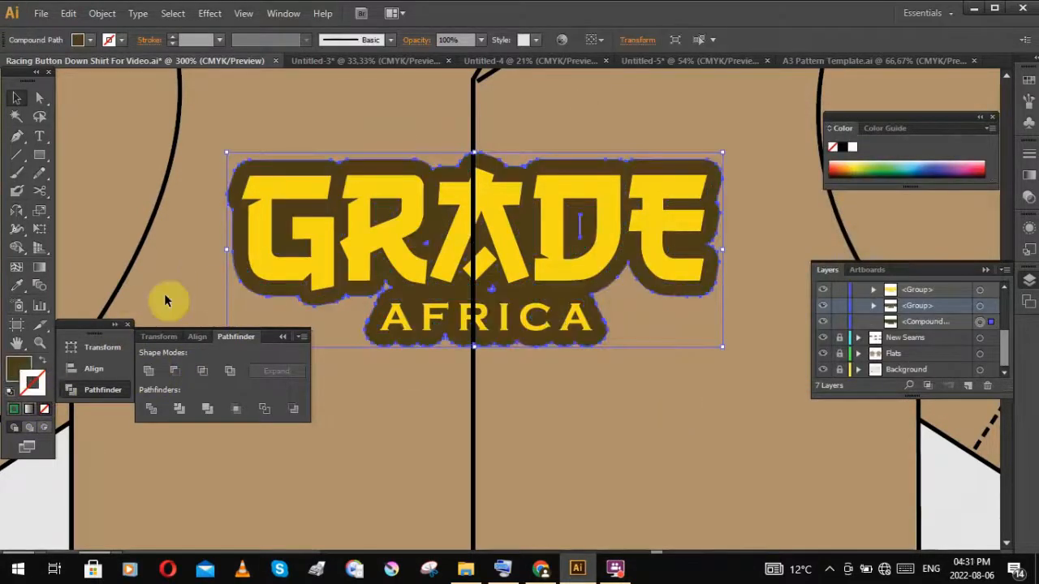
{"action": "double_click", "coordinate": [27, 363]}
{"action": "left_click", "coordinate": [948, 159]}
{"action": "left_click", "coordinate": [617, 357]}
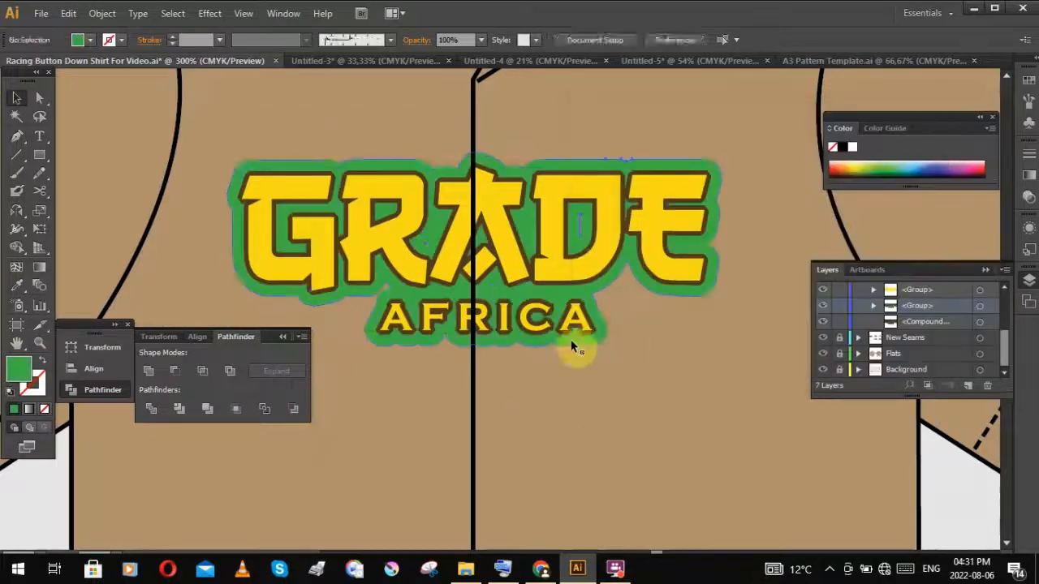
Step: Give the green backing shape a 3 pt brown stroke
{"action": "left_click", "coordinate": [571, 340]}
{"action": "double_click", "coordinate": [39, 388]}
{"action": "left_click", "coordinate": [804, 327]}
{"action": "left_click", "coordinate": [721, 270]}
{"action": "key", "text": "Return"}
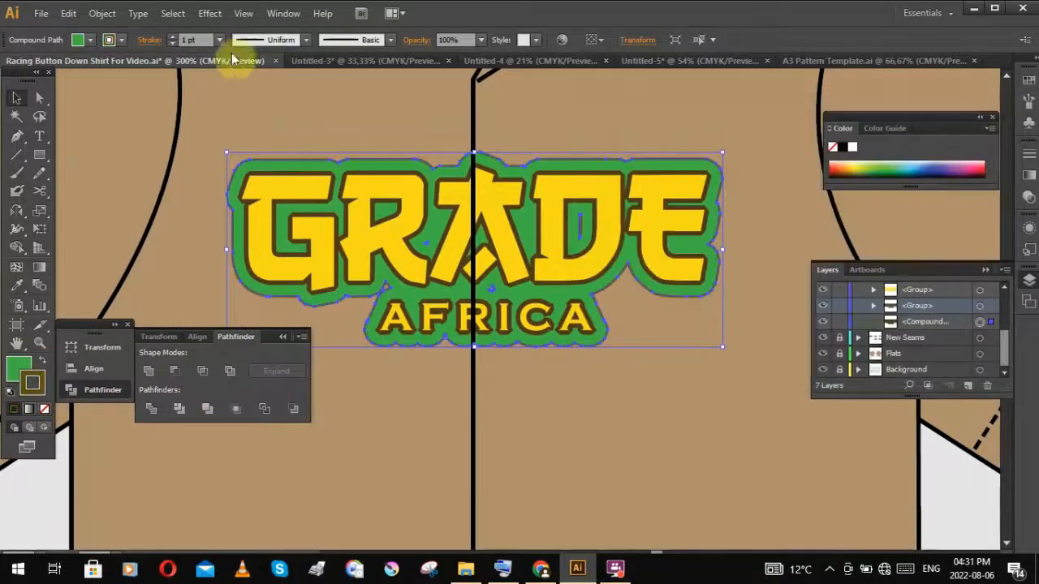
{"action": "left_click", "coordinate": [315, 120]}
{"action": "key", "text": "ctrl+minus"}
{"action": "key", "text": "ctrl+minus"}
{"action": "scroll", "coordinate": [898, 322], "scroll_direction": "up", "scroll_amount": 3}
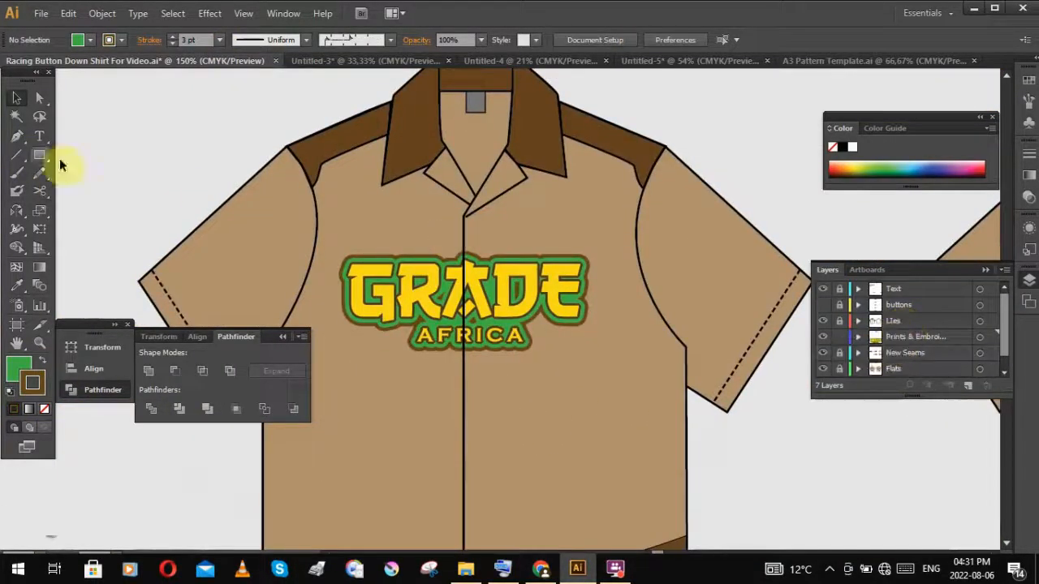
Step: Try a WRLD PEACE text on the shirt's chest above the GRADE print and delete it
{"action": "left_click", "coordinate": [616, 386]}
{"action": "scroll", "coordinate": [581, 242], "scroll_direction": "up", "scroll_amount": 2}
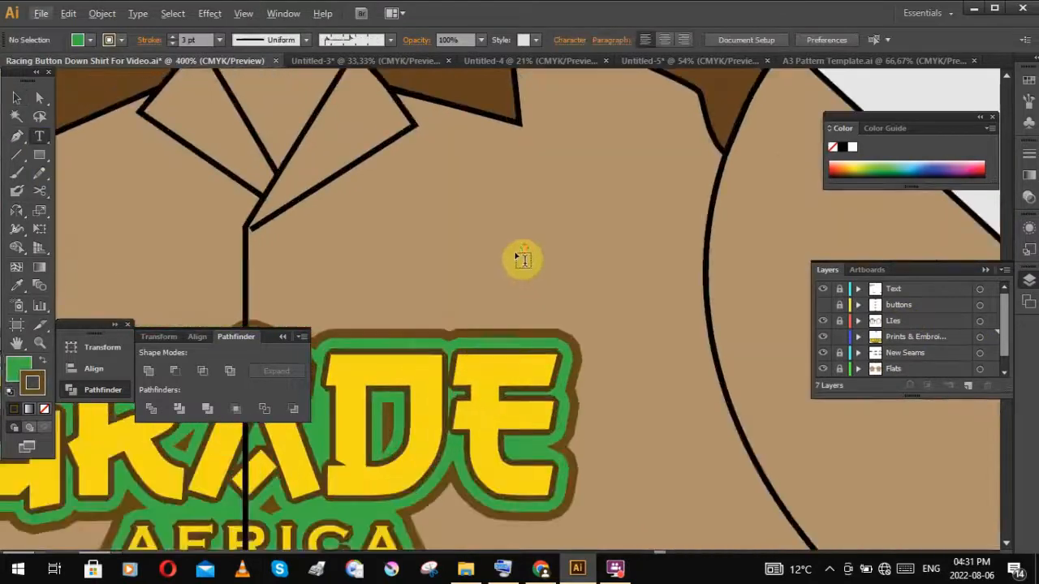
{"action": "left_click", "coordinate": [490, 232]}
{"action": "type", "text": "WRLD PEACE"}
{"action": "left_click", "coordinate": [16, 97]}
{"action": "scroll", "coordinate": [452, 216], "scroll_direction": "down", "scroll_amount": 3}
{"action": "left_click_drag", "start_coordinate": [457, 237], "coordinate": [457, 269]}
{"action": "key", "text": "Delete"}
Step: Switch to File Explorer and look at the patch images in SUMMER 22 COLLECTION's PEACE PATCH folder
{"action": "left_click", "coordinate": [465, 568]}
{"action": "left_click", "coordinate": [119, 121]}
{"action": "scroll", "coordinate": [181, 227], "scroll_direction": "down", "scroll_amount": 5}
{"action": "scroll", "coordinate": [180, 227], "scroll_direction": "up", "scroll_amount": 5}
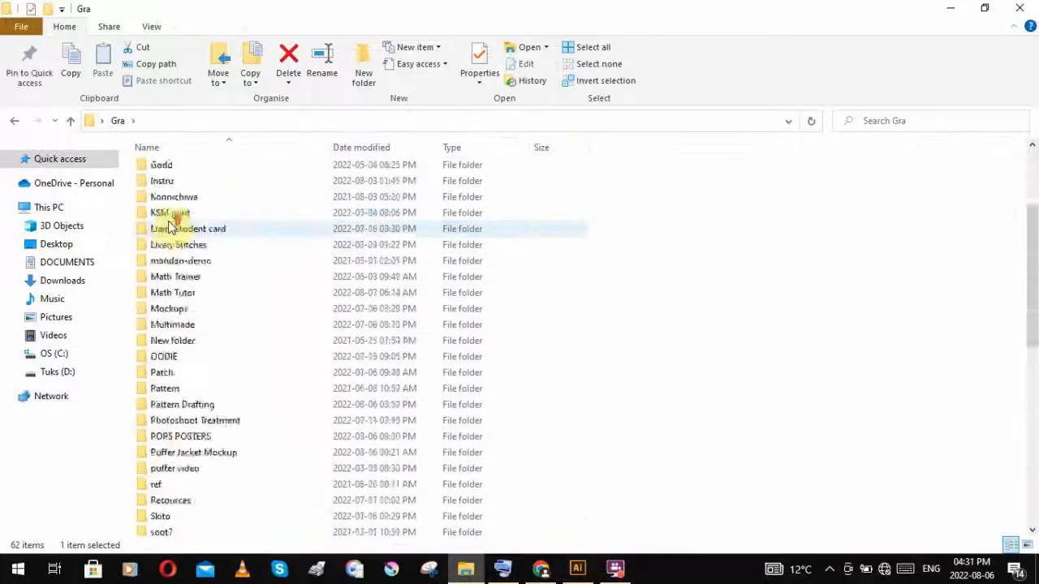
{"action": "scroll", "coordinate": [174, 216], "scroll_direction": "down", "scroll_amount": 4}
{"action": "double_click", "coordinate": [186, 204]}
{"action": "double_click", "coordinate": [193, 252]}
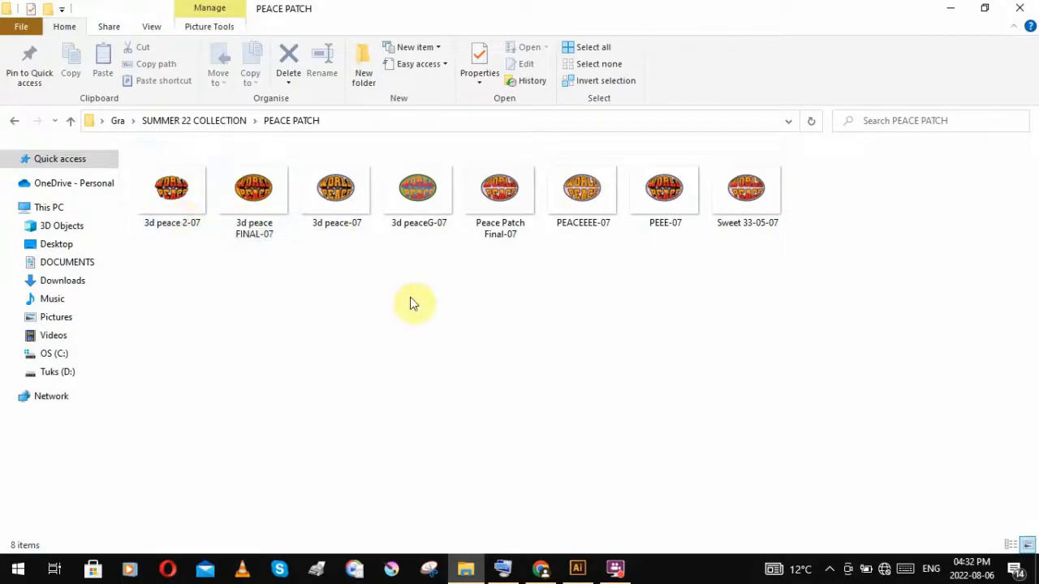
{"action": "left_click", "coordinate": [583, 569]}
{"action": "left_click", "coordinate": [584, 571]}
Step: Open the EW LOGO folder inside the art folder and place the ERA-02 logo in Illustrator on the shirt's chest above the GRADE print
{"action": "left_click", "coordinate": [14, 122]}
{"action": "left_click", "coordinate": [14, 121]}
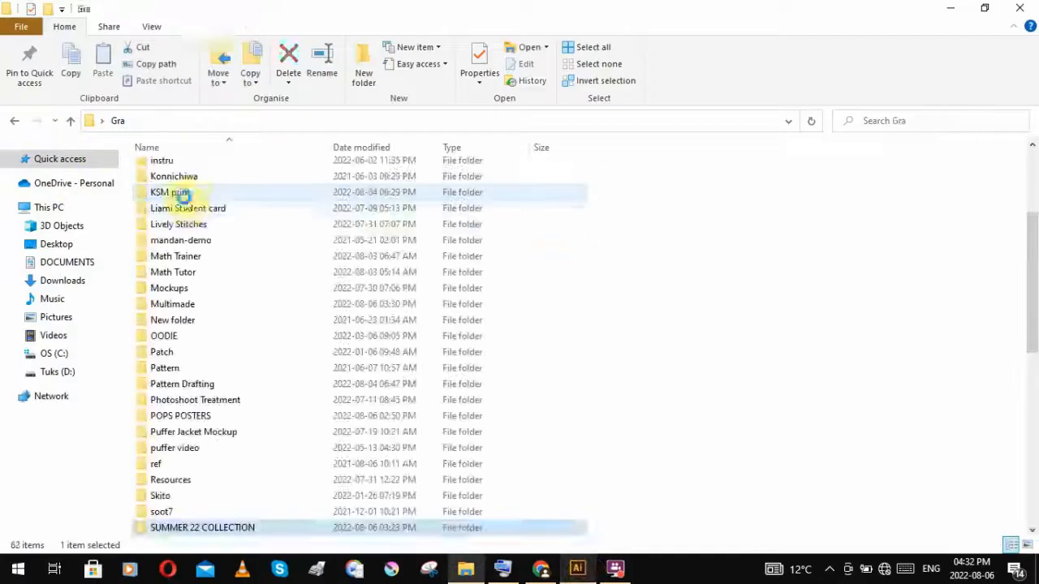
{"action": "left_click", "coordinate": [182, 194]}
{"action": "scroll", "coordinate": [178, 199], "scroll_direction": "up", "scroll_amount": 4}
{"action": "left_click", "coordinate": [176, 187]}
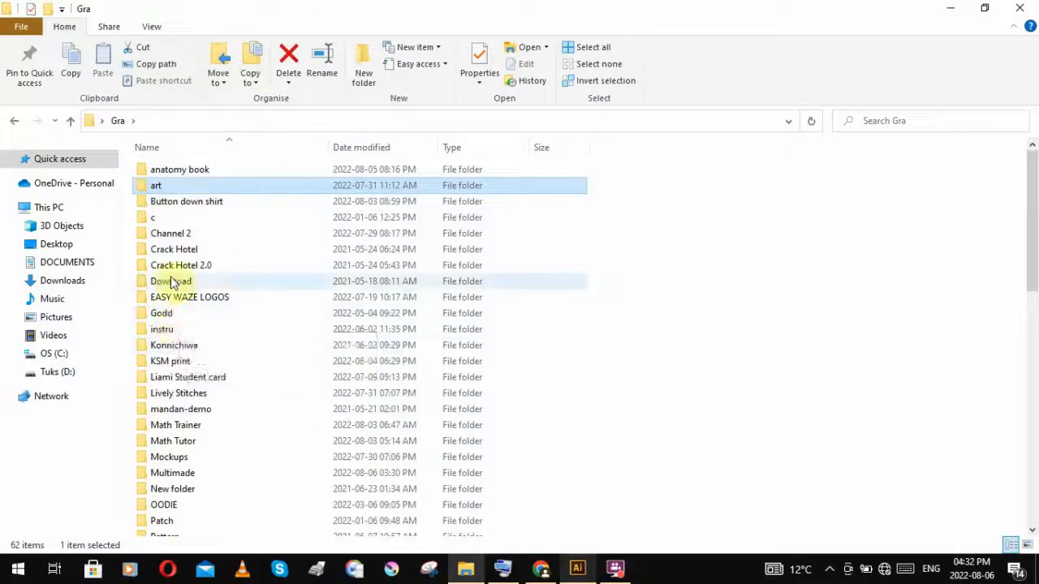
{"action": "double_click", "coordinate": [171, 185]}
{"action": "left_click", "coordinate": [272, 315]}
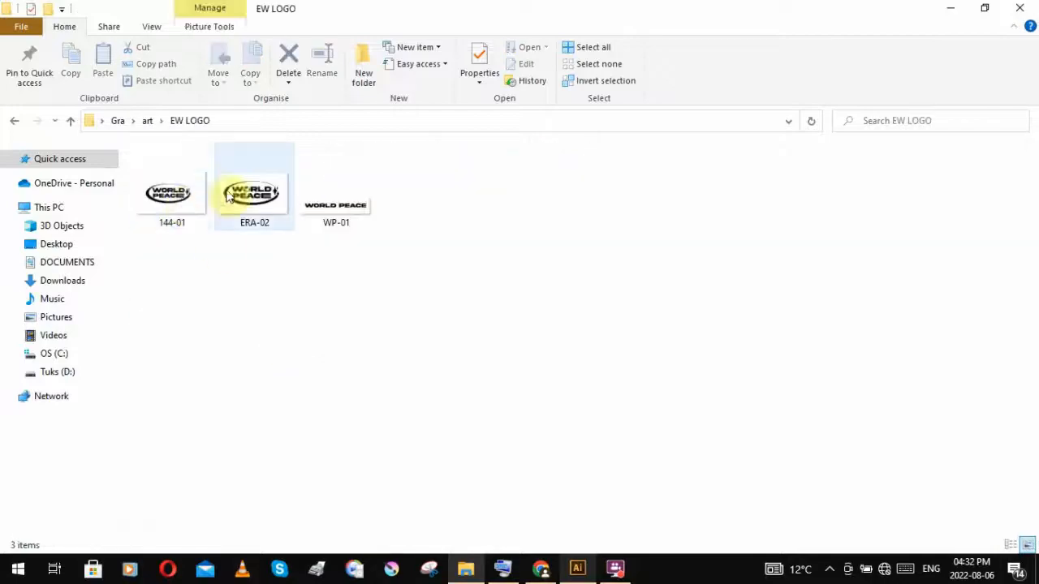
{"action": "left_click_drag", "start_coordinate": [601, 444], "coordinate": [302, 309]}
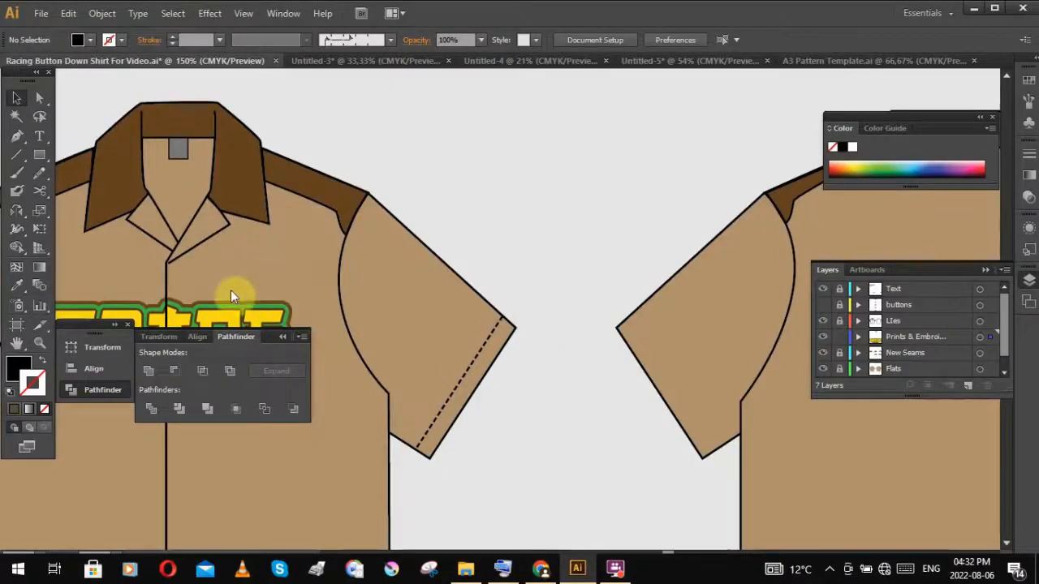
{"action": "left_click_drag", "start_coordinate": [231, 289], "coordinate": [244, 280]}
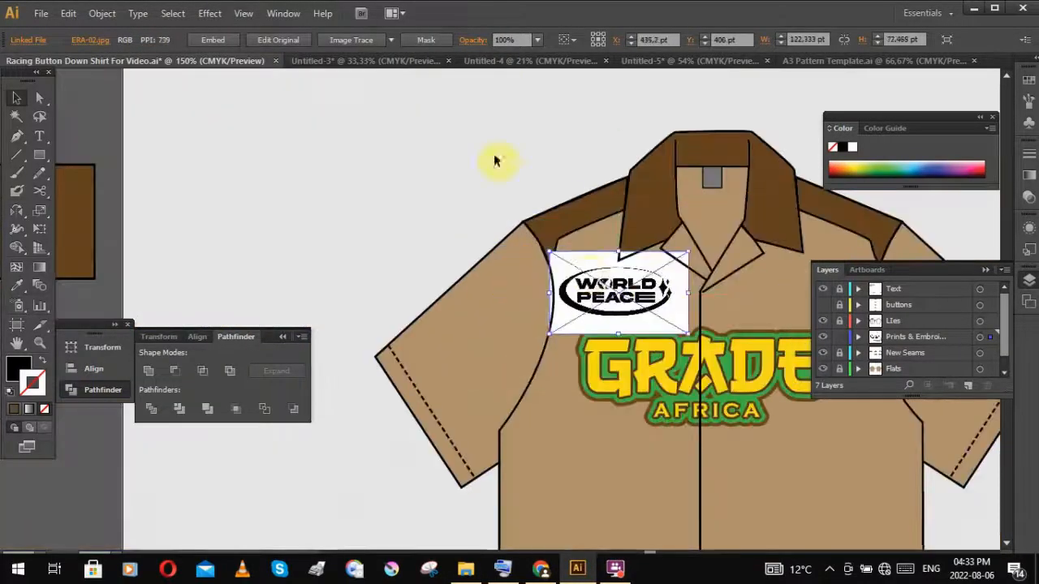
Step: Blend the World Peace logo's white background into the shirt and scale the logo down to about 77 pt wide
{"action": "left_click", "coordinate": [357, 63]}
{"action": "left_click", "coordinate": [349, 120]}
{"action": "scroll", "coordinate": [700, 302], "scroll_direction": "up", "scroll_amount": 3}
{"action": "left_click_drag", "start_coordinate": [672, 269], "coordinate": [536, 268]}
{"action": "left_click_drag", "start_coordinate": [435, 256], "coordinate": [459, 284]}
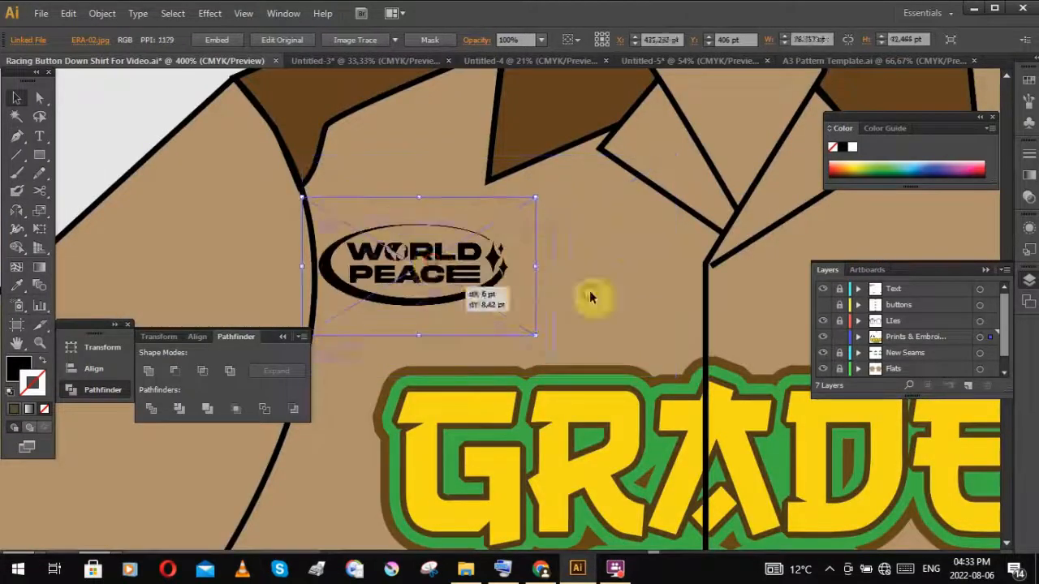
{"action": "left_click", "coordinate": [591, 296]}
Step: Shrink the World Peace logo slightly and position it above the G and R of the GRADE print
{"action": "scroll", "coordinate": [384, 156], "scroll_direction": "down", "scroll_amount": 2}
{"action": "left_click_drag", "start_coordinate": [532, 317], "coordinate": [531, 350]}
{"action": "left_click_drag", "start_coordinate": [383, 224], "coordinate": [390, 247]}
{"action": "scroll", "coordinate": [357, 179], "scroll_direction": "down", "scroll_amount": 2}
{"action": "scroll", "coordinate": [344, 177], "scroll_direction": "up", "scroll_amount": 4}
{"action": "left_click", "coordinate": [397, 218]}
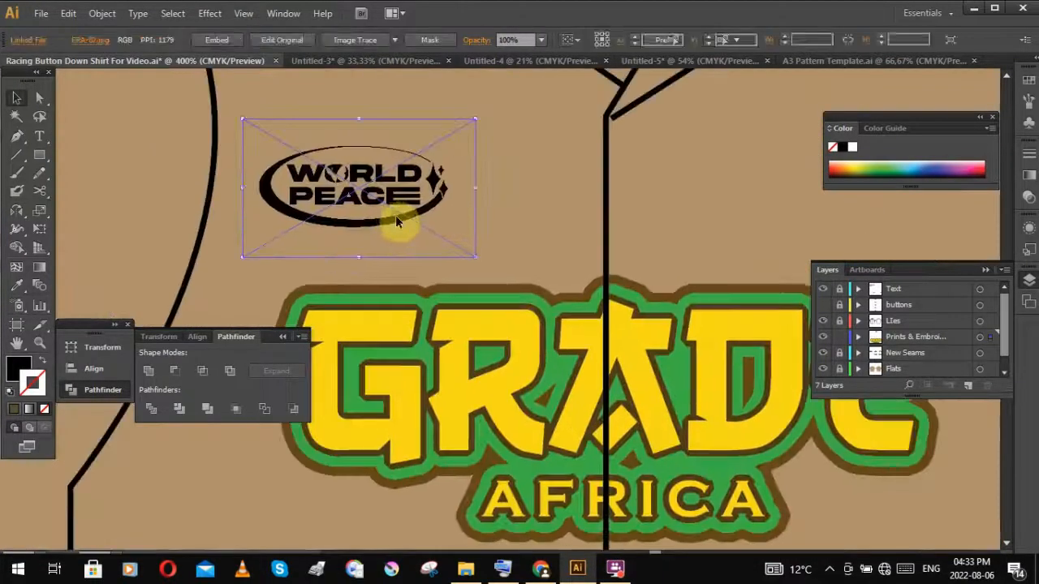
{"action": "left_click_drag", "start_coordinate": [476, 119], "coordinate": [457, 130]}
{"action": "left_click_drag", "start_coordinate": [447, 171], "coordinate": [446, 184]}
{"action": "left_click", "coordinate": [471, 189]}
{"action": "left_click_drag", "start_coordinate": [812, 180], "coordinate": [680, 229]}
{"action": "scroll", "coordinate": [631, 179], "scroll_direction": "down", "scroll_amount": 2}
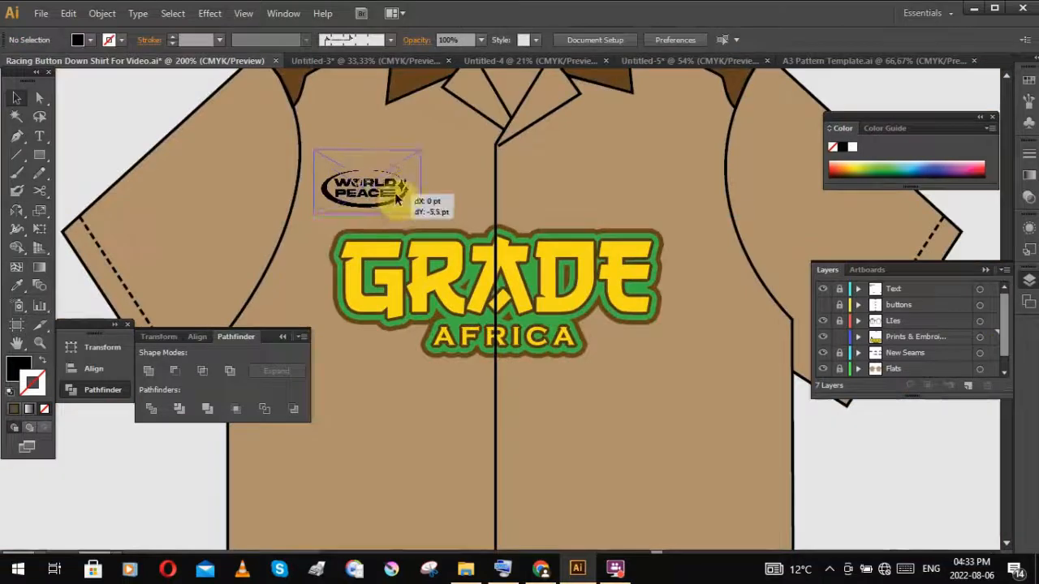
{"action": "left_click_drag", "start_coordinate": [397, 199], "coordinate": [397, 198]}
Step: Add the text TCB on the chest opposite the World Peace logo, above the GRADE print
{"action": "left_click", "coordinate": [589, 197]}
{"action": "left_click_drag", "start_coordinate": [625, 187], "coordinate": [447, 212]}
{"action": "scroll", "coordinate": [412, 226], "scroll_direction": "up", "scroll_amount": 1}
{"action": "key", "text": "t"}
{"action": "left_click", "coordinate": [348, 195]}
{"action": "type", "text": "R"}
{"action": "scroll", "coordinate": [382, 203], "scroll_direction": "up", "scroll_amount": 1}
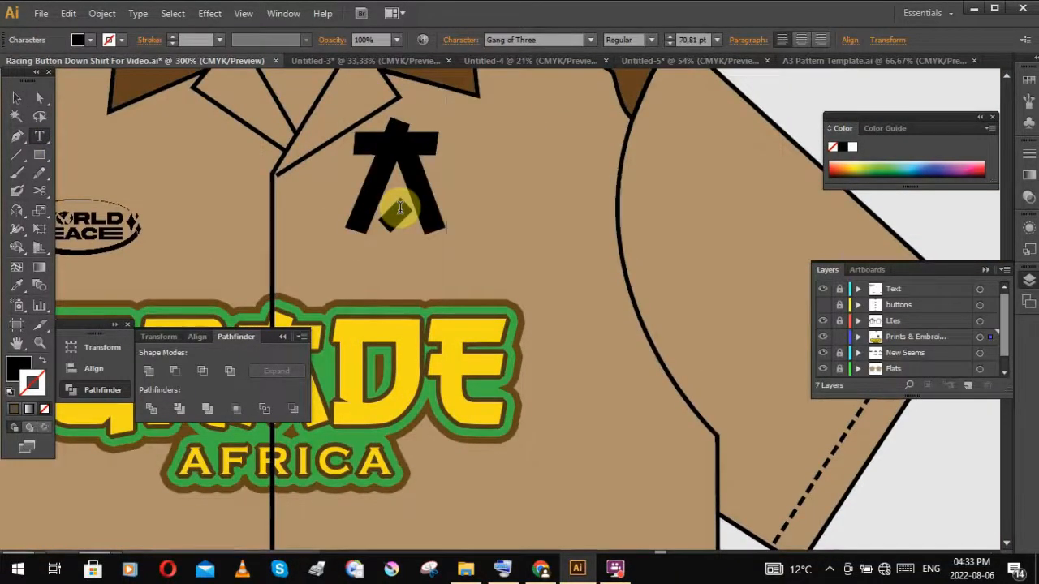
{"action": "type", "text": "CB"}
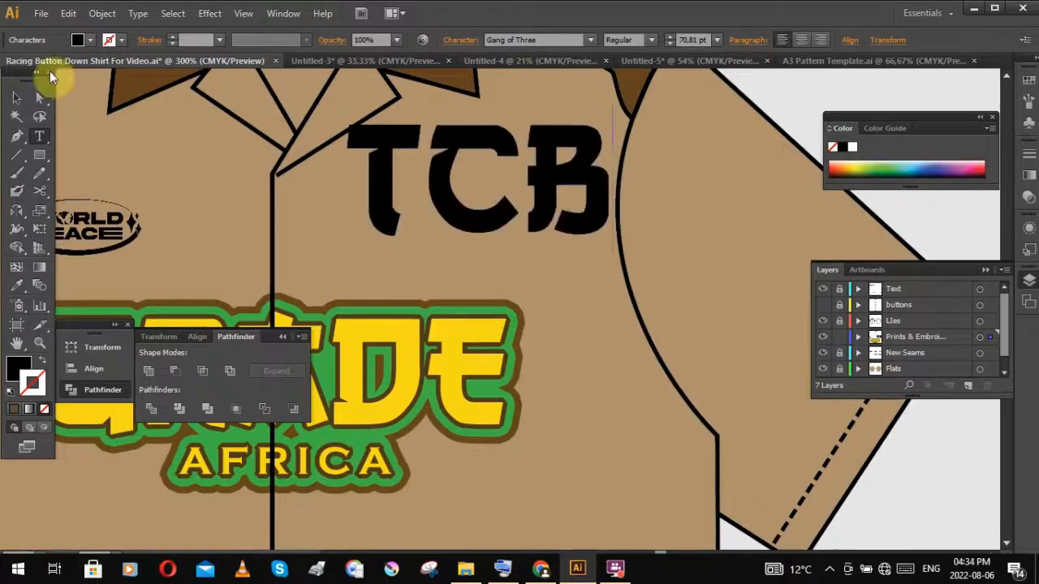
Step: Change the TCB text's font to Aero and retype its first two letters as capitals TC
{"action": "left_click", "coordinate": [17, 98]}
{"action": "left_click", "coordinate": [137, 13]}
{"action": "mouse_move", "coordinate": [151, 30]}
{"action": "left_click", "coordinate": [381, 93]}
{"action": "left_click_drag", "start_coordinate": [534, 229], "coordinate": [523, 251]}
{"action": "double_click", "coordinate": [524, 243]}
{"action": "left_click_drag", "start_coordinate": [593, 227], "coordinate": [363, 227]}
{"action": "left_click", "coordinate": [465, 223]}
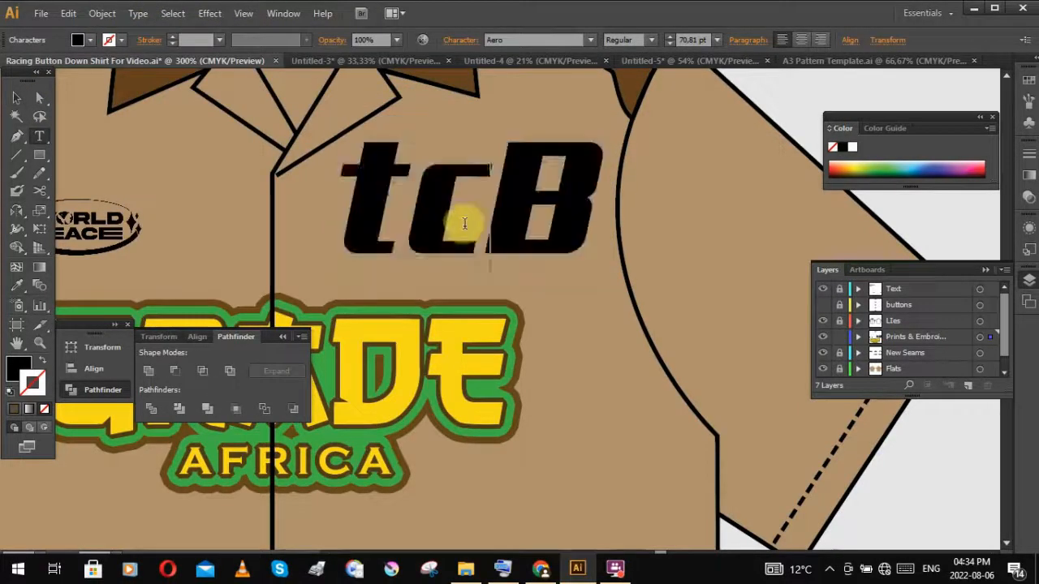
{"action": "key", "text": "BackSpace"}
{"action": "key", "text": "BackSpace"}
{"action": "type", "text": "TC"}
Step: Scale the TCB text down to about 35 pt and place it on the chest above the print
{"action": "left_click", "coordinate": [16, 98]}
{"action": "left_click_drag", "start_coordinate": [640, 199], "coordinate": [527, 201]}
{"action": "left_click_drag", "start_coordinate": [492, 220], "coordinate": [509, 232]}
{"action": "left_click_drag", "start_coordinate": [473, 242], "coordinate": [454, 259]}
{"action": "left_click_drag", "start_coordinate": [527, 226], "coordinate": [487, 225]}
Step: Fill the TCB text with yellow
{"action": "double_click", "coordinate": [20, 367]}
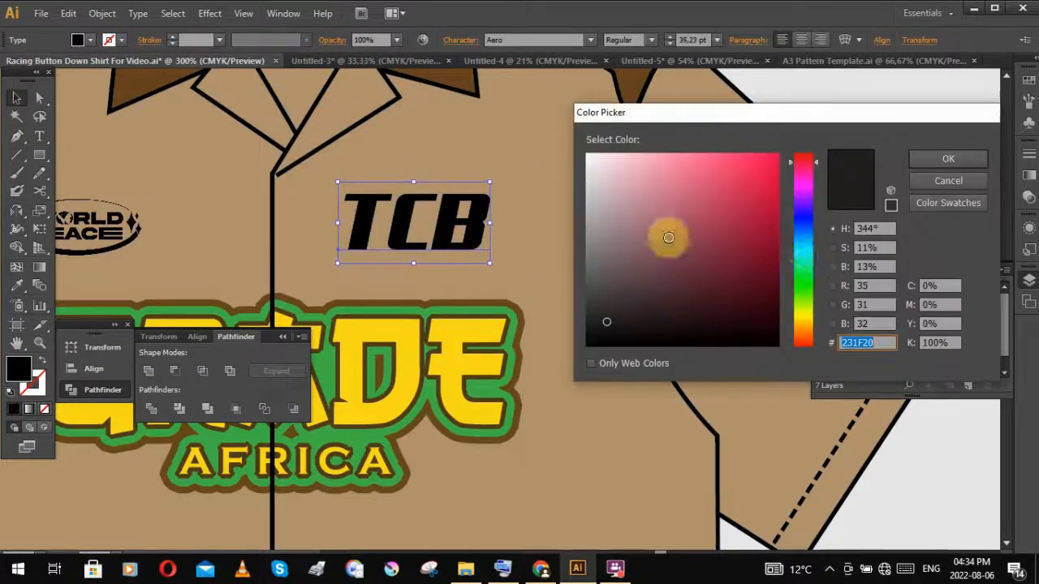
{"action": "left_click_drag", "start_coordinate": [802, 293], "coordinate": [809, 330]}
{"action": "left_click", "coordinate": [742, 155]}
{"action": "key", "text": "Return"}
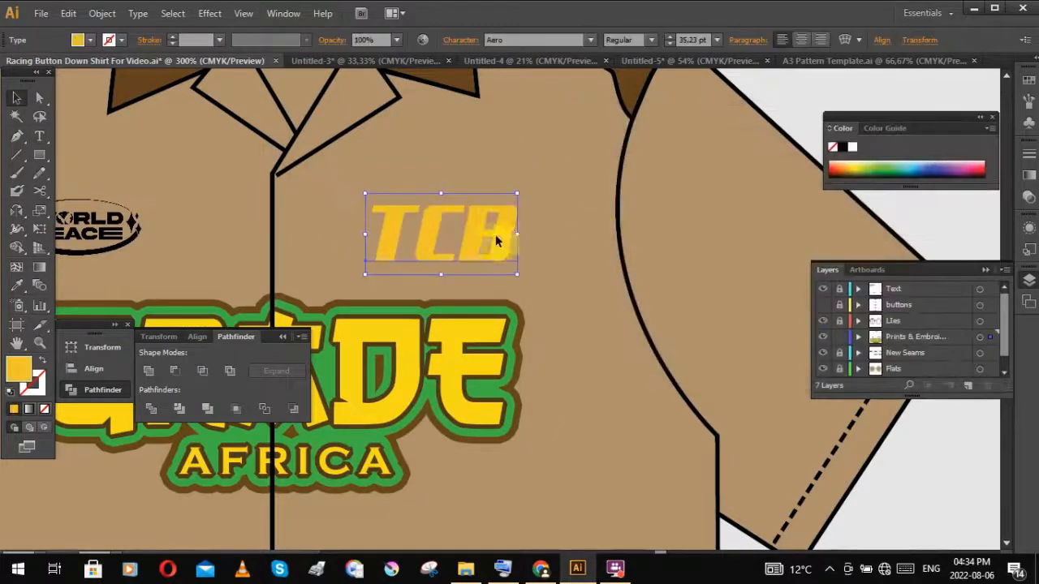
Step: Draw a rectangle behind the TCB text and fill it with olive brown
{"action": "left_click", "coordinate": [511, 232]}
{"action": "left_click_drag", "start_coordinate": [522, 258], "coordinate": [528, 261]}
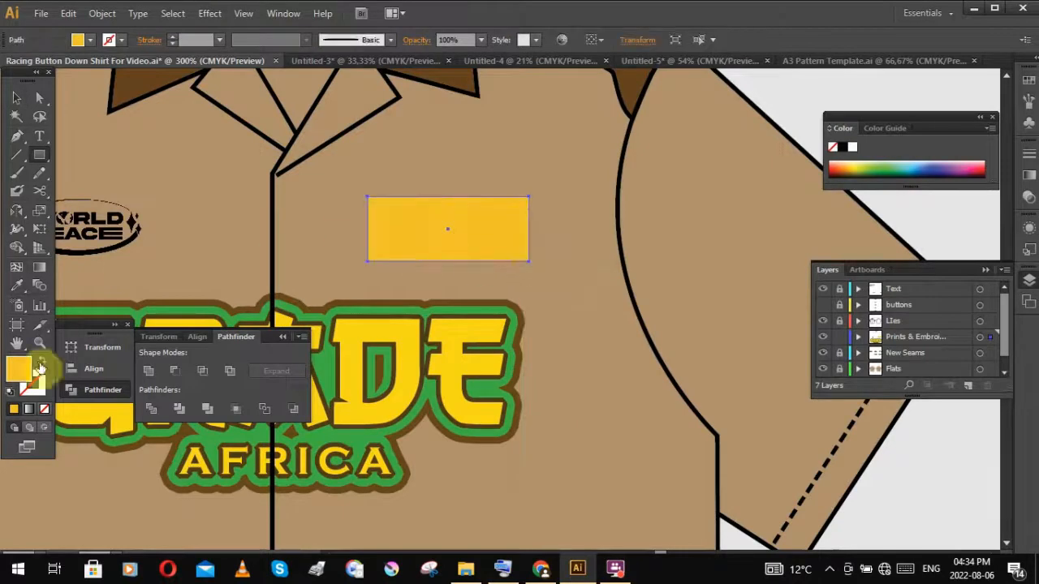
{"action": "left_click", "coordinate": [725, 271]}
{"action": "left_click", "coordinate": [925, 162]}
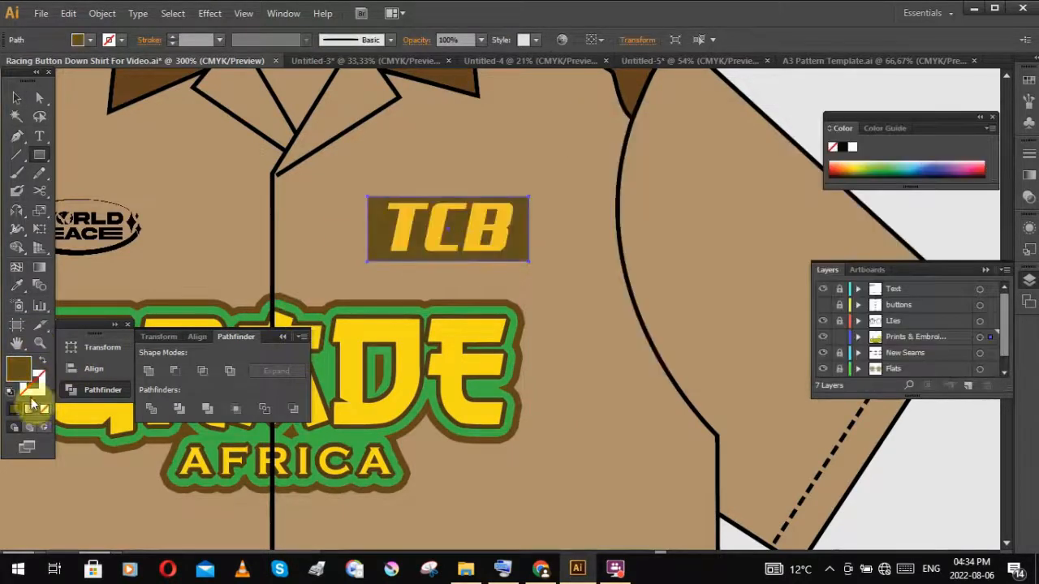
Step: Give the rectangle behind TCB a dark brown #443715 stroke with the 5 pt. Round brush
{"action": "double_click", "coordinate": [36, 386]}
{"action": "left_click_drag", "start_coordinate": [737, 300], "coordinate": [707, 284]}
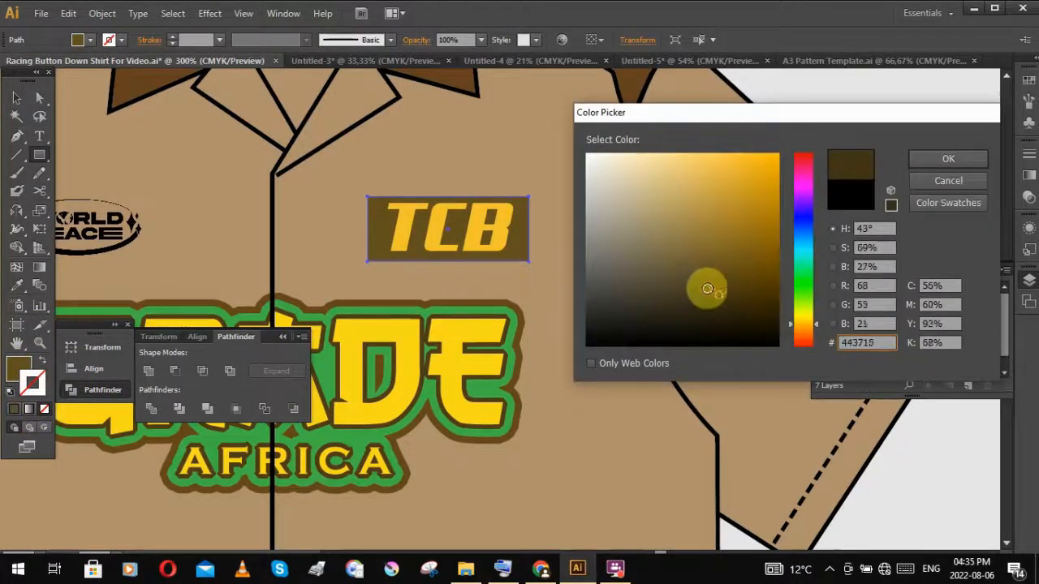
{"action": "left_click", "coordinate": [925, 161]}
{"action": "left_click", "coordinate": [308, 40]}
{"action": "left_click", "coordinate": [391, 40]}
{"action": "left_click", "coordinate": [313, 105]}
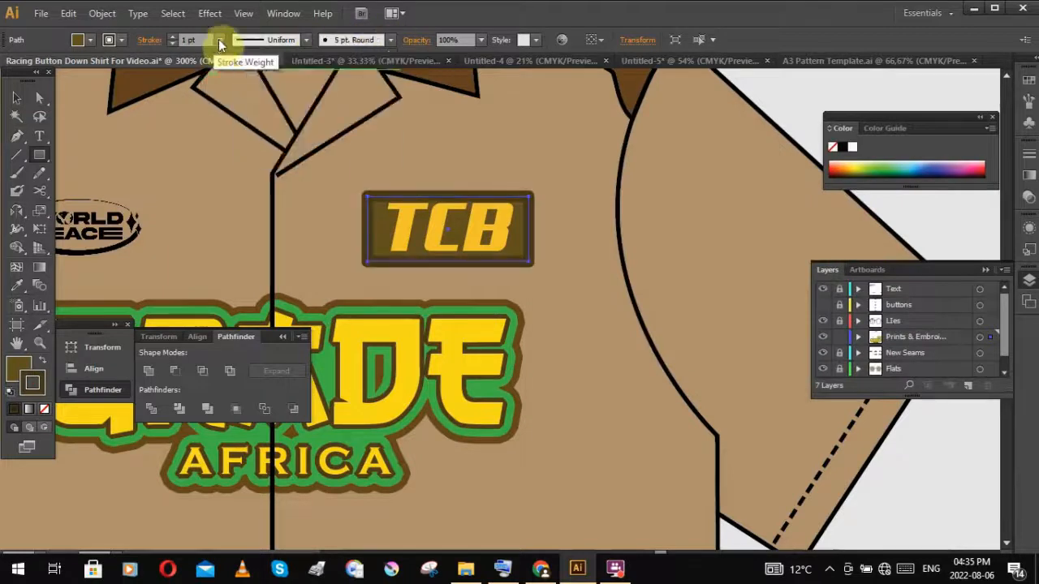
Step: Scale the TCB text down to about 26 pt inside the brown rectangle
{"action": "key", "text": "v"}
{"action": "left_click", "coordinate": [498, 246]}
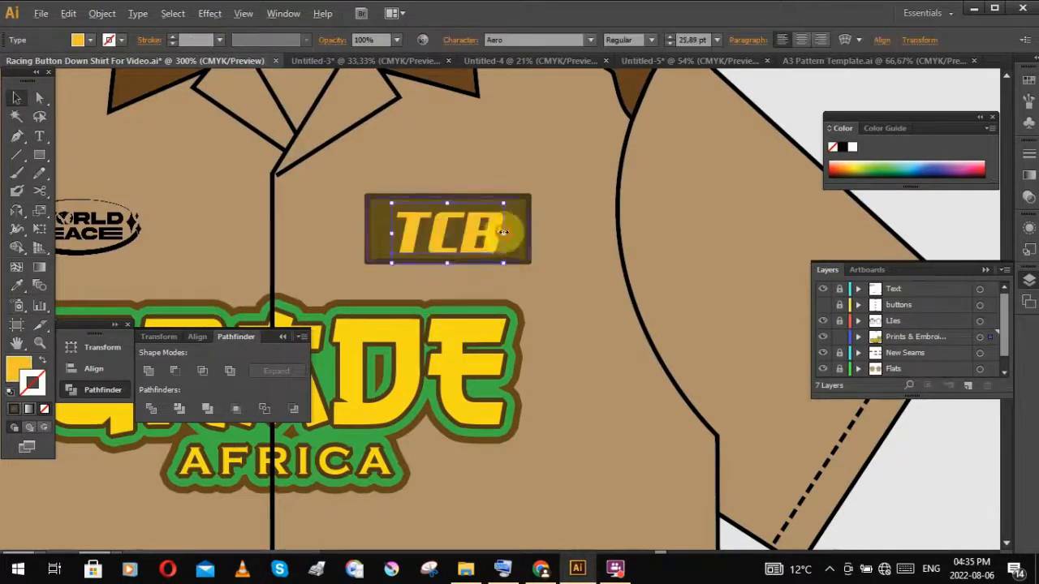
{"action": "left_click", "coordinate": [554, 254]}
Step: Draw a small yellow square about 4.5 pt wide beside the B of TCB and duplicate it into a four-by-four grid
{"action": "key", "text": "ctrl+plus"}
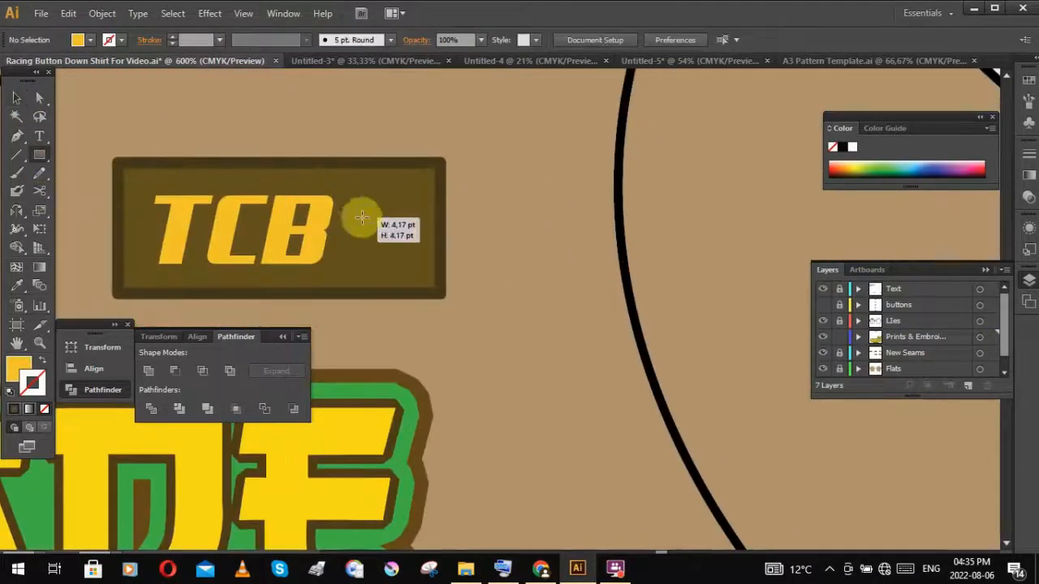
{"action": "left_click_drag", "start_coordinate": [362, 217], "coordinate": [362, 217]}
{"action": "key", "text": "v"}
{"action": "key", "text": "ctrl+plus"}
{"action": "key", "text": "ctrl+plus"}
{"action": "key", "text": "ctrl+plus"}
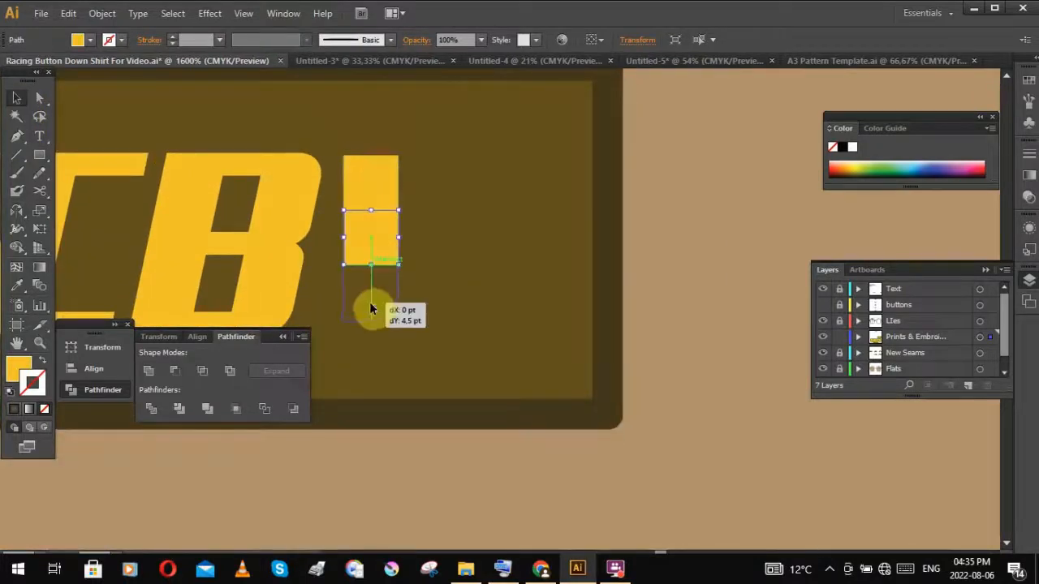
{"action": "left_click_drag", "start_coordinate": [376, 301], "coordinate": [430, 304], "text": "alt"}
{"action": "left_click_drag", "start_coordinate": [431, 304], "coordinate": [484, 308], "text": "alt"}
{"action": "left_click_drag", "start_coordinate": [485, 309], "coordinate": [540, 308], "text": "alt"}
Step: Delete alternate squares to leave a checkerboard and stretch its outer squares into trailing flag ends
{"action": "left_click", "coordinate": [434, 255]}
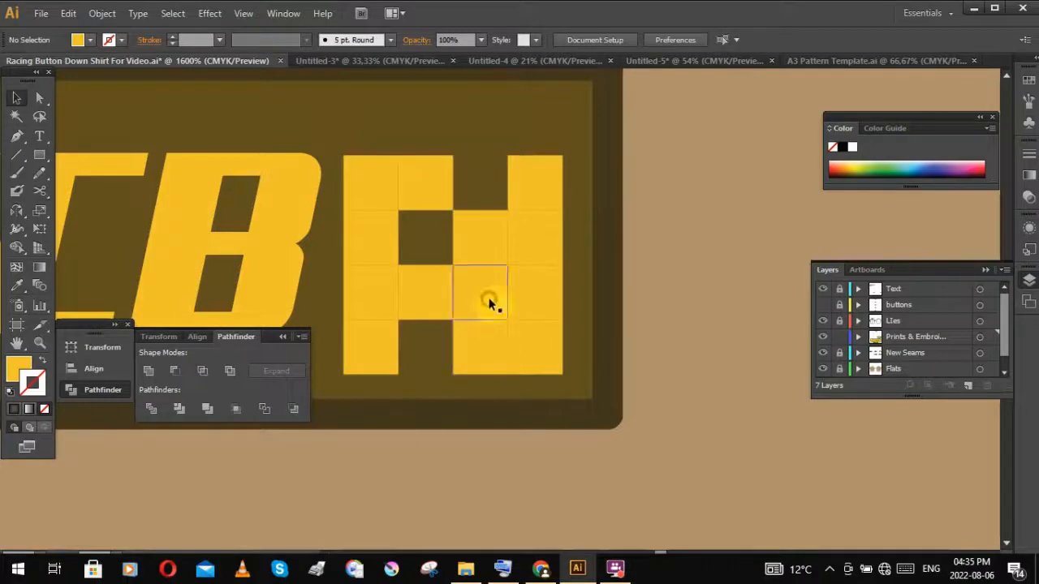
{"action": "key", "text": "Delete"}
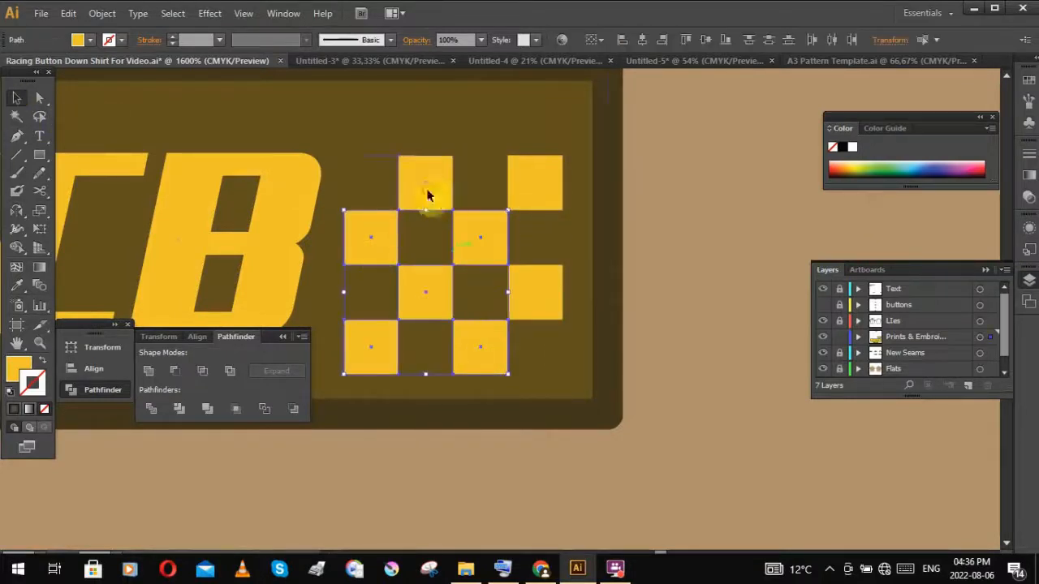
{"action": "key", "text": "ctrl+minus"}
{"action": "left_click_drag", "start_coordinate": [544, 355], "coordinate": [673, 352]}
{"action": "left_click", "coordinate": [668, 355]}
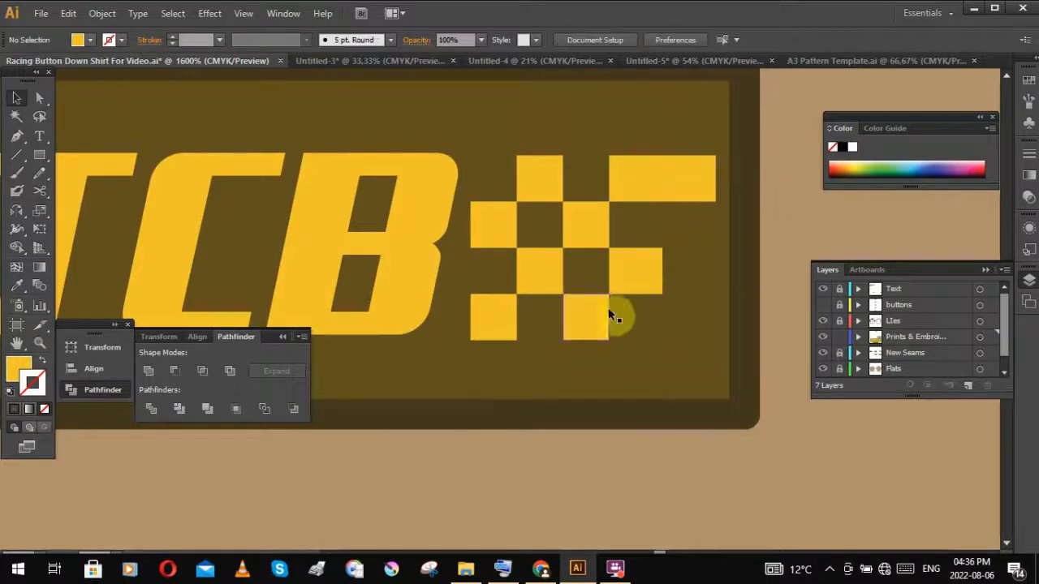
Step: Centre the TCB lettering and checkered flag in the brown rectangle and scale the patch down slightly
{"action": "scroll", "coordinate": [744, 264], "scroll_direction": "down", "scroll_amount": 5}
{"action": "left_click_drag", "start_coordinate": [802, 251], "coordinate": [578, 255]}
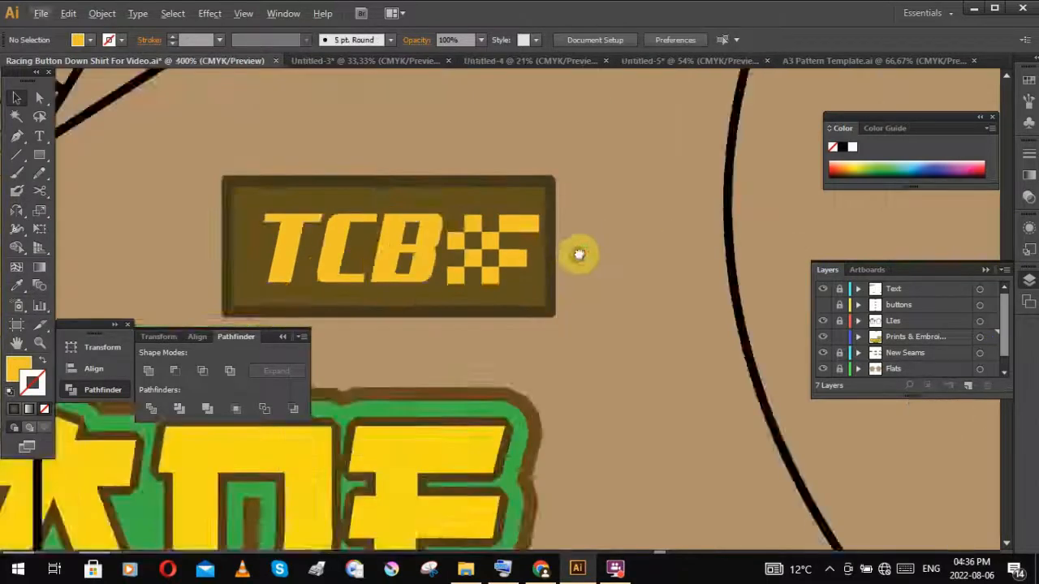
{"action": "scroll", "coordinate": [463, 260], "scroll_direction": "up", "scroll_amount": 2}
{"action": "left_click", "coordinate": [408, 244]}
{"action": "left_click", "coordinate": [653, 242]}
{"action": "mouse_move", "coordinate": [670, 234]}
{"action": "left_mouse_down"}
{"action": "mouse_move", "coordinate": [689, 234]}
{"action": "mouse_move", "coordinate": [592, 244]}
{"action": "mouse_move", "coordinate": [557, 209]}
{"action": "mouse_move", "coordinate": [443, 329]}
{"action": "mouse_move", "coordinate": [483, 341]}
{"action": "left_mouse_up"}
{"action": "left_click", "coordinate": [722, 243]}
{"action": "scroll", "coordinate": [720, 244], "scroll_direction": "down", "scroll_amount": 2}
{"action": "left_click", "coordinate": [634, 239]}
{"action": "left_click", "coordinate": [662, 232]}
{"action": "scroll", "coordinate": [649, 223], "scroll_direction": "down", "scroll_amount": 3}
{"action": "scroll", "coordinate": [568, 220], "scroll_direction": "up", "scroll_amount": 2}
{"action": "scroll", "coordinate": [592, 268], "scroll_direction": "down", "scroll_amount": 2}
Step: Draw a square on the sleeve beside the TCB patch and fill it with orange-red #DD3E1F
{"action": "left_click", "coordinate": [32, 161]}
{"action": "scroll", "coordinate": [374, 224], "scroll_direction": "up", "scroll_amount": 2}
{"action": "key", "text": "v"}
{"action": "double_click", "coordinate": [20, 372]}
{"action": "left_click", "coordinate": [749, 176]}
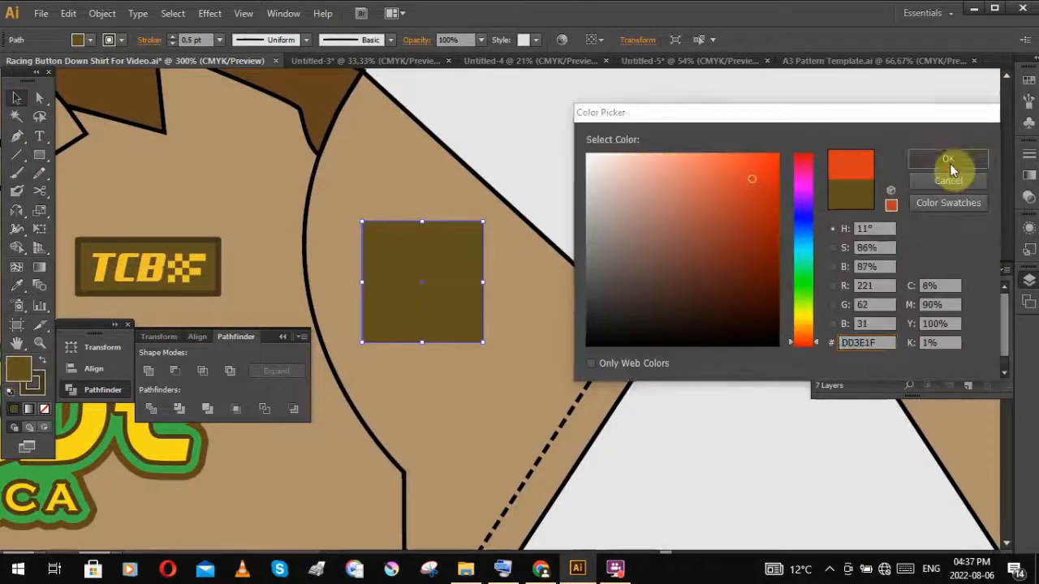
{"action": "left_click", "coordinate": [946, 151]}
Step: Rotate the orange-red square 45° into a diamond and set its brown stroke to 3 pt
{"action": "left_click_drag", "start_coordinate": [534, 291], "coordinate": [534, 291]}
{"action": "key", "text": "ctrl+plus"}
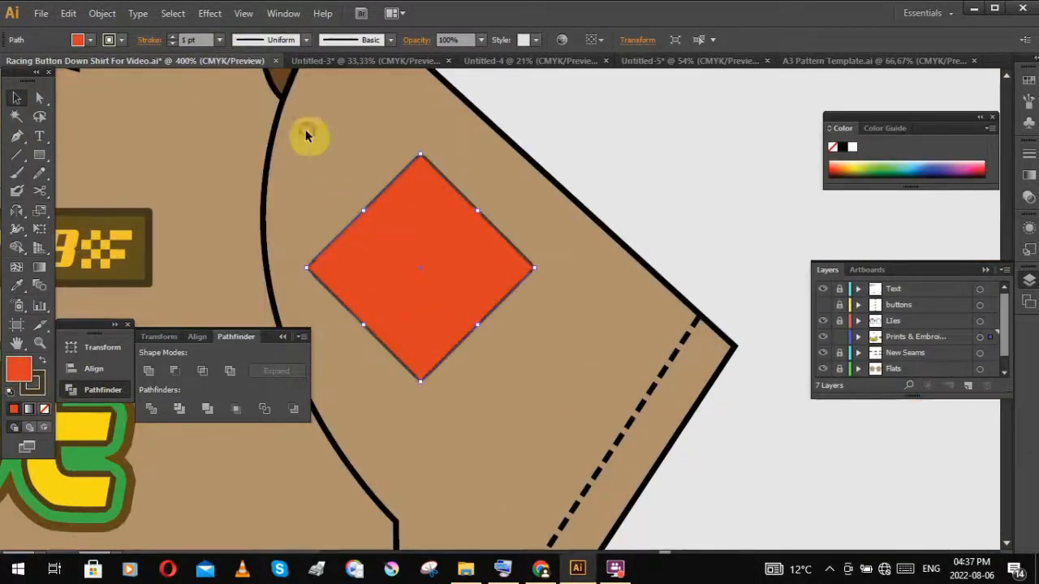
{"action": "left_click", "coordinate": [219, 39]}
{"action": "left_click", "coordinate": [237, 142]}
{"action": "left_click", "coordinate": [589, 288]}
{"action": "scroll", "coordinate": [592, 288], "scroll_direction": "down", "scroll_amount": 5}
{"action": "scroll", "coordinate": [583, 289], "scroll_direction": "up", "scroll_amount": 6}
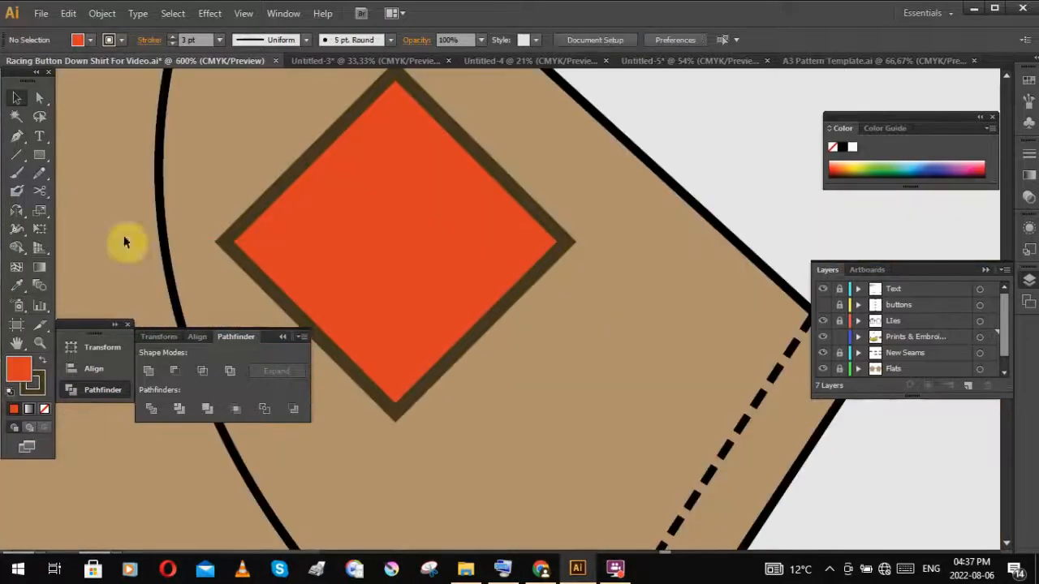
Step: Add a text object reading "in demand" on two lines, using the on-screen keyboard for the letters
{"action": "left_click", "coordinate": [345, 210]}
{"action": "type", "text": "i"}
{"action": "key", "text": "BackSpace"}
{"action": "left_click", "coordinate": [504, 568]}
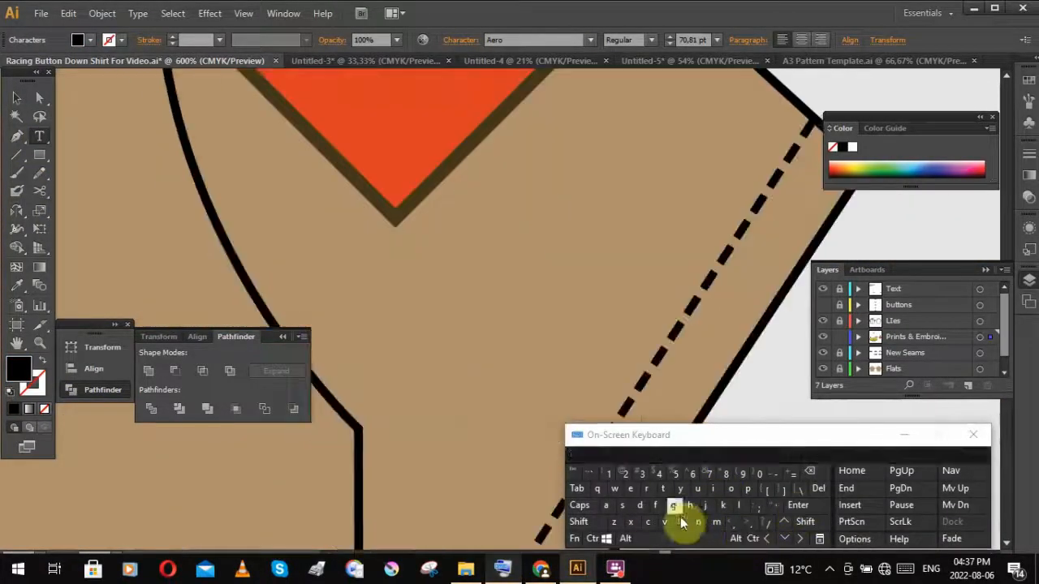
{"action": "left_click", "coordinate": [640, 505]}
{"action": "left_click", "coordinate": [629, 488]}
{"action": "left_click", "coordinate": [716, 522]}
{"action": "left_click", "coordinate": [606, 505]}
{"action": "left_click", "coordinate": [699, 522]}
{"action": "left_click", "coordinate": [639, 505]}
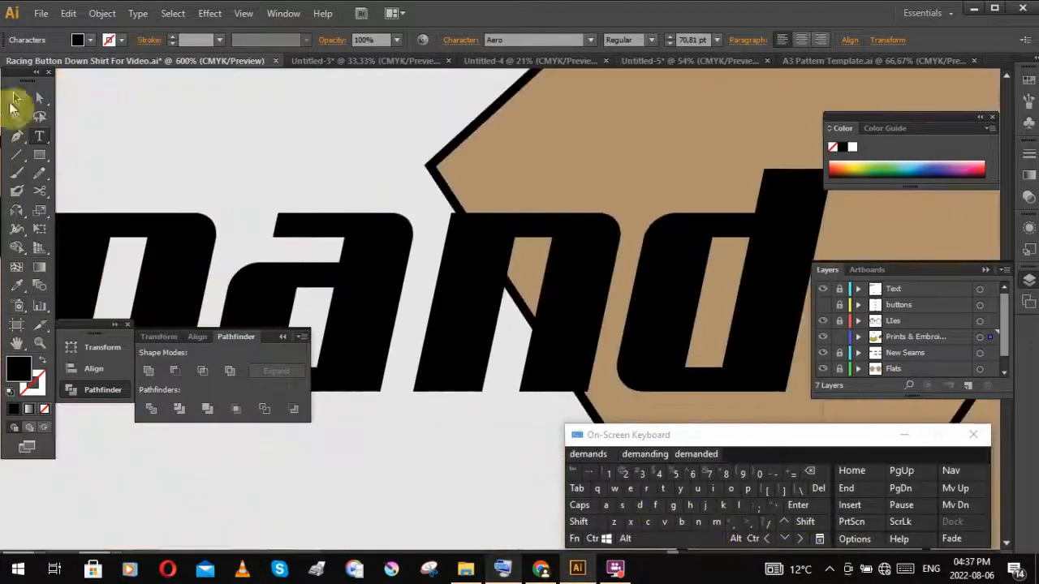
Step: Set the "in demand" text to 11 pt and move it onto the orange-red diamond
{"action": "left_click", "coordinate": [17, 97]}
{"action": "left_click", "coordinate": [717, 40]}
{"action": "left_click", "coordinate": [736, 160]}
{"action": "scroll", "coordinate": [375, 165], "scroll_direction": "down", "scroll_amount": 3}
{"action": "scroll", "coordinate": [371, 165], "scroll_direction": "up", "scroll_amount": 2}
{"action": "left_click_drag", "start_coordinate": [187, 163], "coordinate": [792, 290]}
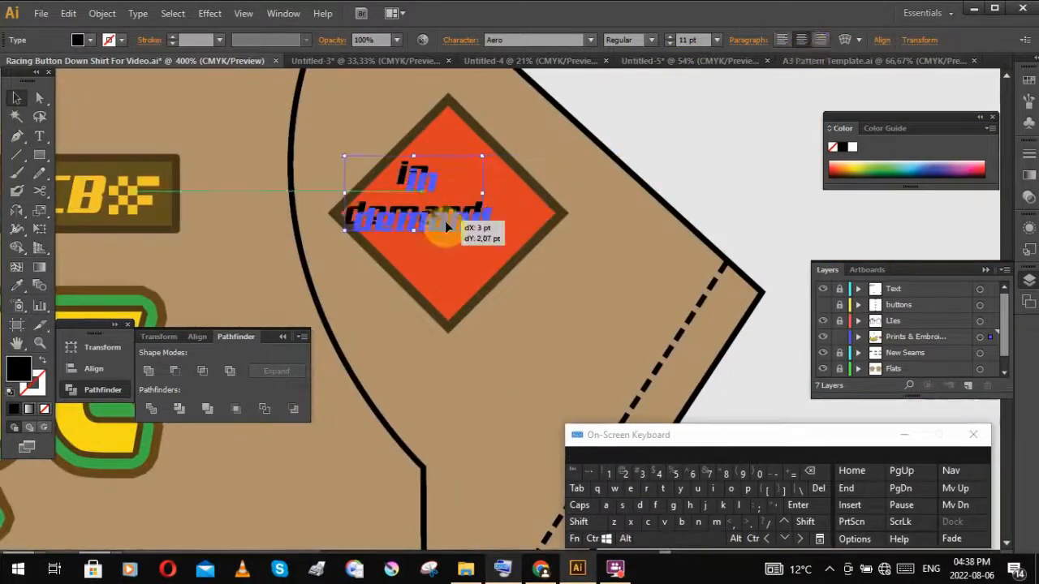
Step: Add a white outline behind the diamond's brown border, using the 5 pt. Round brush at a 2 pt weight
{"action": "left_click", "coordinate": [548, 262]}
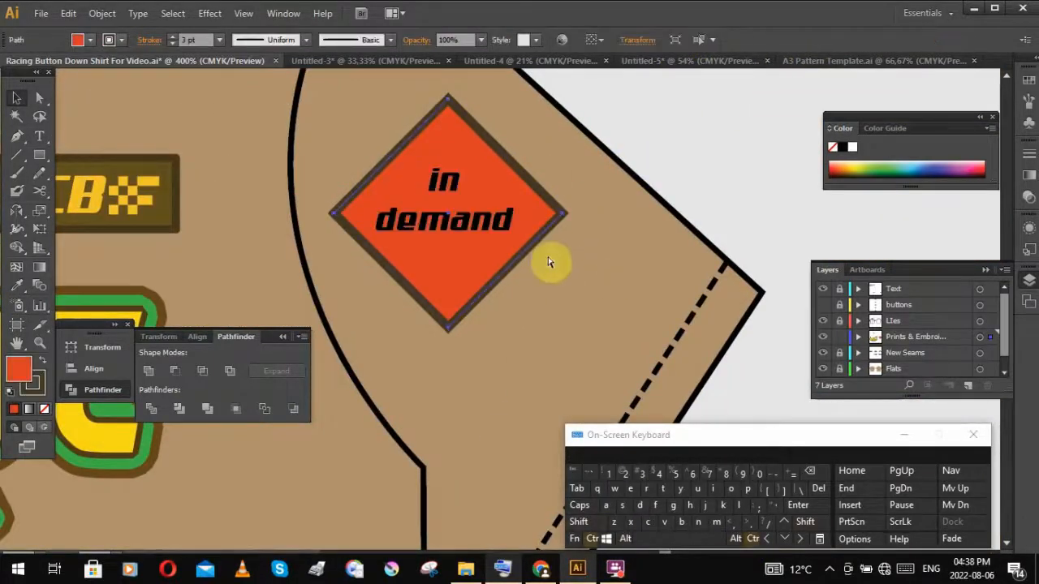
{"action": "double_click", "coordinate": [32, 384]}
{"action": "key", "text": "Return"}
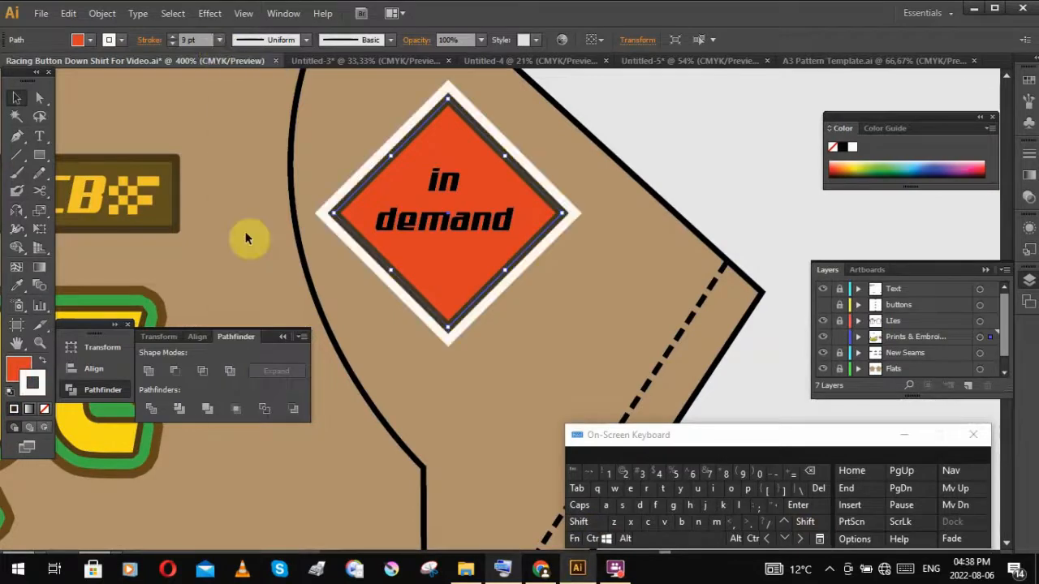
{"action": "left_click", "coordinate": [306, 40]}
{"action": "left_click", "coordinate": [389, 40]}
{"action": "left_click", "coordinate": [253, 74]}
{"action": "left_click", "coordinate": [172, 37]}
{"action": "left_click", "coordinate": [245, 125]}
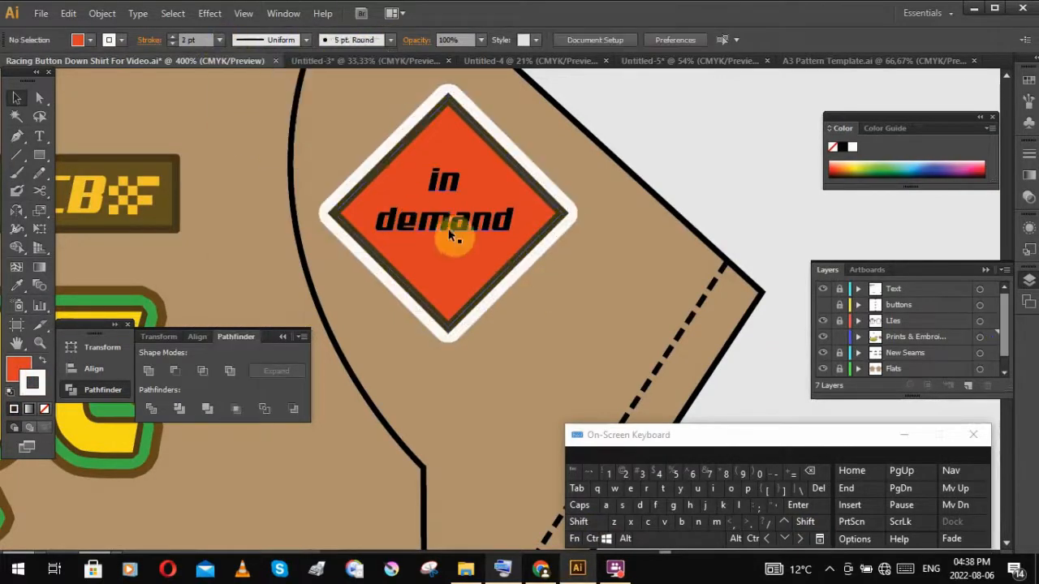
Step: Try a light fill on the "in demand" text and recolour it dark brown
{"action": "left_click", "coordinate": [449, 233]}
{"action": "double_click", "coordinate": [31, 369]}
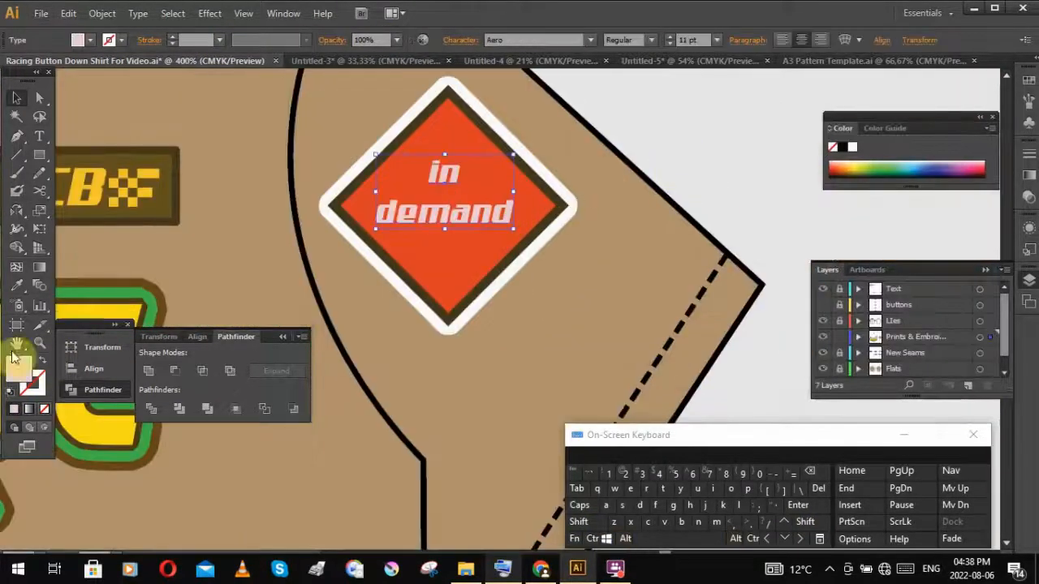
{"action": "double_click", "coordinate": [20, 367]}
{"action": "left_click", "coordinate": [802, 329]}
{"action": "left_click", "coordinate": [751, 315]}
{"action": "left_click", "coordinate": [948, 158]}
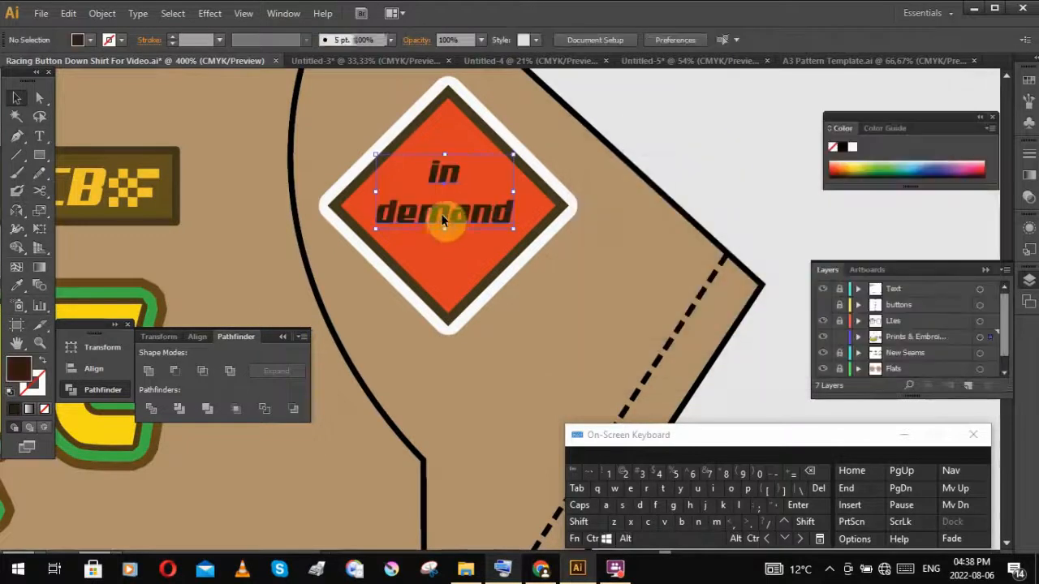
Step: Retype the diamond's text in capitals as IN DEMAND on two lines
{"action": "left_click", "coordinate": [456, 219]}
{"action": "key", "text": "ctrl+a"}
{"action": "type", "text": "I"}
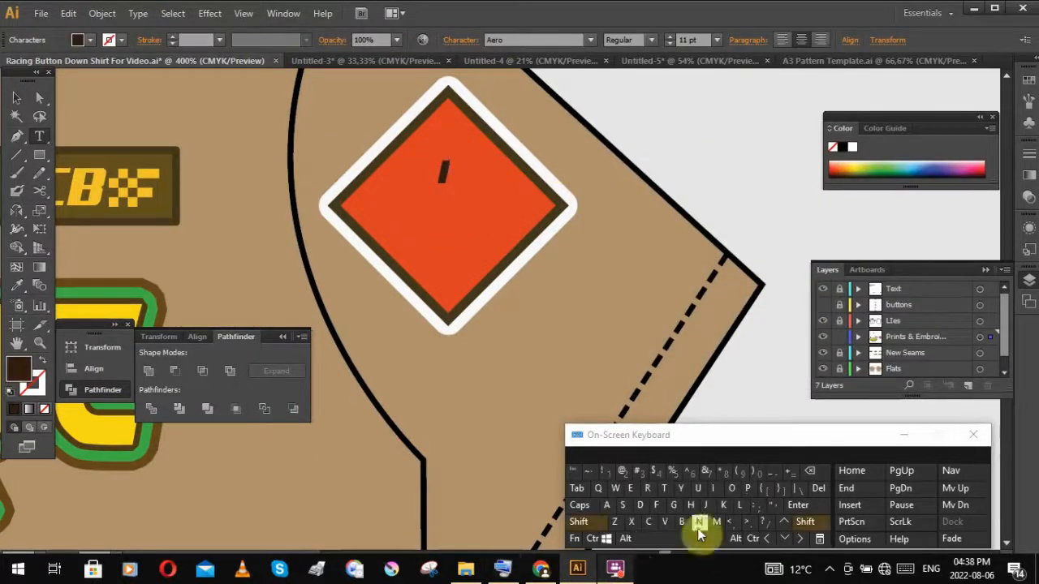
{"action": "type", "text": "N"}
{"action": "key", "text": "Return"}
{"action": "type", "text": "DEMAND"}
{"action": "key", "text": "Escape"}
Step: Group the IN DEMAND patch, scale it down and rotate it about 45° so its text runs diagonally
{"action": "left_click", "coordinate": [438, 203]}
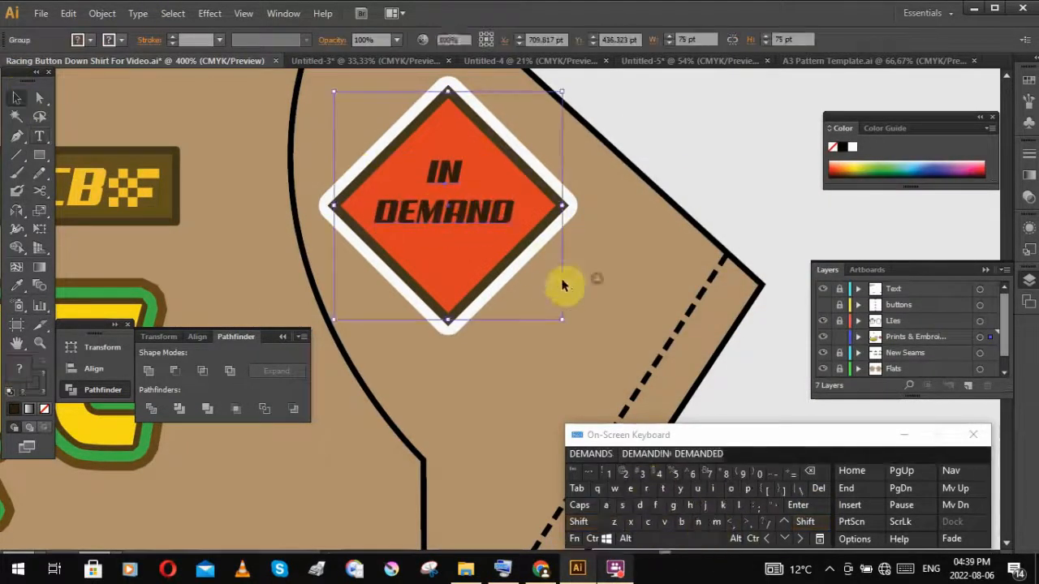
{"action": "left_click_drag", "start_coordinate": [562, 319], "coordinate": [523, 280]}
{"action": "scroll", "coordinate": [354, 155], "scroll_direction": "up", "scroll_amount": 2}
{"action": "left_click_drag", "start_coordinate": [250, 308], "coordinate": [365, 258]}
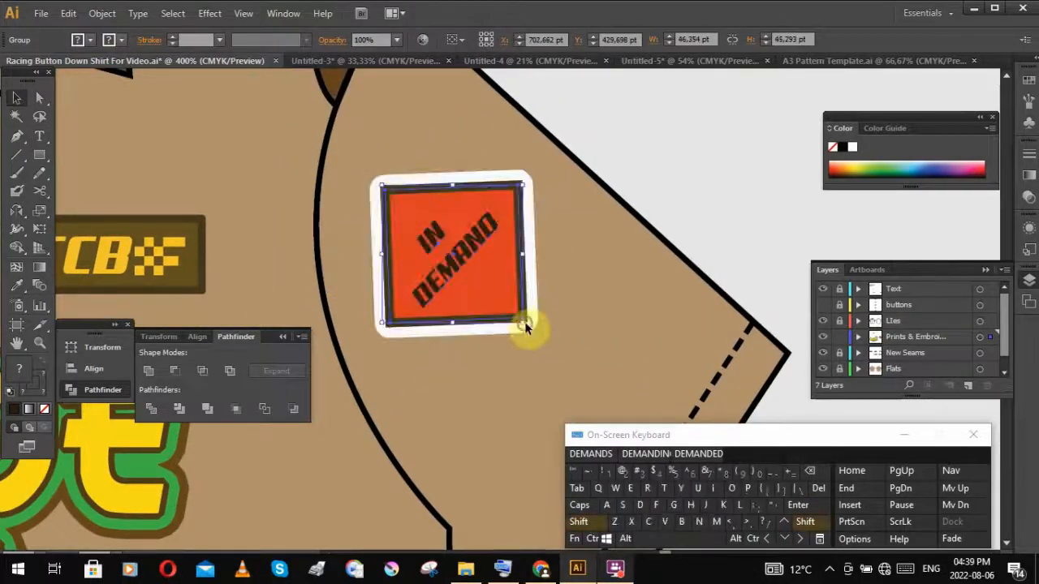
{"action": "left_click_drag", "start_coordinate": [525, 322], "coordinate": [549, 346]}
Step: Move the IN DEMAND patch over the sleeve's outer edge and size it to about 58 pt wide
{"action": "scroll", "coordinate": [578, 345], "scroll_direction": "down", "scroll_amount": 2}
{"action": "left_click_drag", "start_coordinate": [487, 305], "coordinate": [550, 284]}
{"action": "scroll", "coordinate": [662, 273], "scroll_direction": "down", "scroll_amount": 4}
{"action": "scroll", "coordinate": [666, 274], "scroll_direction": "up", "scroll_amount": 6}
{"action": "left_click_drag", "start_coordinate": [441, 165], "coordinate": [425, 150]}
{"action": "scroll", "coordinate": [611, 206], "scroll_direction": "down", "scroll_amount": 1}
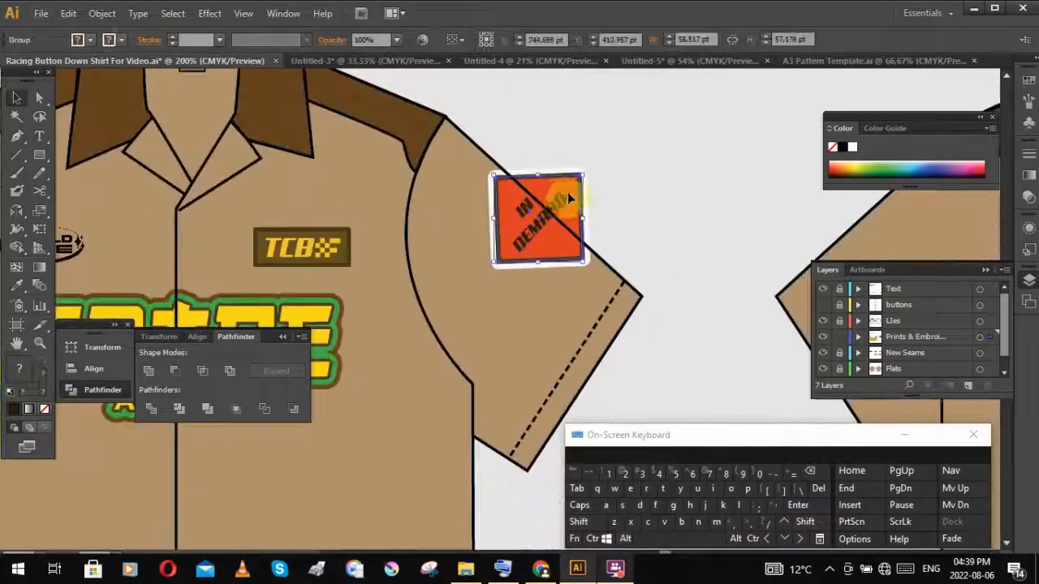
Step: Rasterize the IN DEMAND patch on the front view's sleeve
{"action": "key", "text": "alt+o"}
{"action": "key", "text": "z"}
{"action": "left_click", "coordinate": [681, 224]}
{"action": "scroll", "coordinate": [691, 191], "scroll_direction": "up", "scroll_amount": 1}
Step: Draw an unfilled outline along the sleeve's outer edge around the IN DEMAND patch and clip the patch to it
{"action": "left_click", "coordinate": [16, 135]}
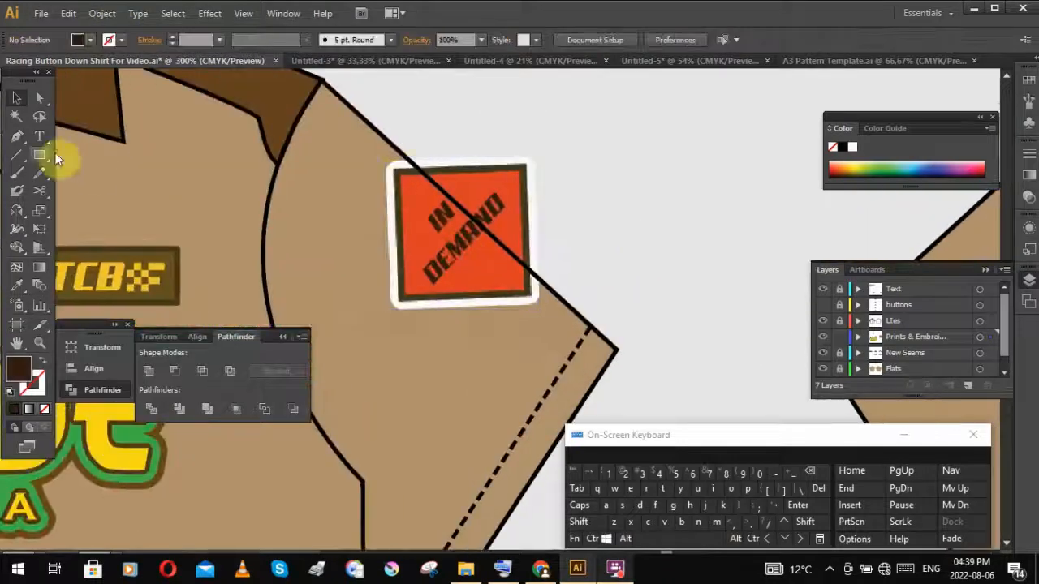
{"action": "left_click", "coordinate": [381, 135]}
{"action": "left_click", "coordinate": [552, 290]}
{"action": "left_click", "coordinate": [459, 342]}
{"action": "left_click", "coordinate": [397, 342]}
{"action": "left_click", "coordinate": [349, 268]}
{"action": "left_click", "coordinate": [44, 410]}
{"action": "left_click", "coordinate": [528, 203], "text": "shift"}
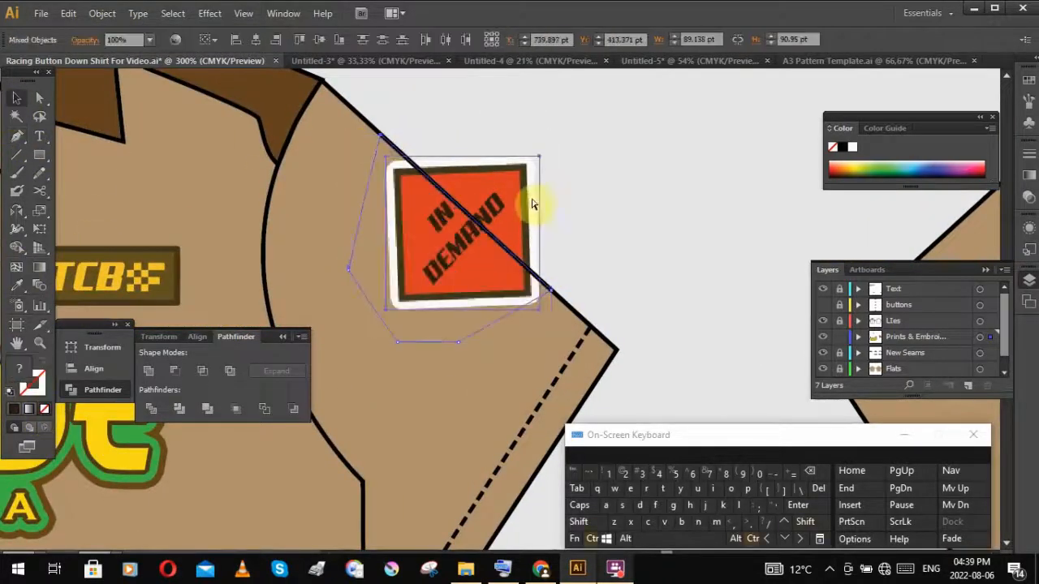
{"action": "key", "text": "ctrl+7"}
Step: Isolate the clipped IN DEMAND patch, adjust its angle and position against the sleeve edge, and exit isolation
{"action": "left_click", "coordinate": [682, 166]}
{"action": "scroll", "coordinate": [682, 167], "scroll_direction": "down", "scroll_amount": 3}
{"action": "scroll", "coordinate": [613, 219], "scroll_direction": "up", "scroll_amount": 2}
{"action": "double_click", "coordinate": [609, 197]}
{"action": "left_click_drag", "start_coordinate": [609, 197], "coordinate": [569, 223]}
{"action": "double_click", "coordinate": [718, 166]}
{"action": "scroll", "coordinate": [718, 166], "scroll_direction": "down", "scroll_amount": 2}
{"action": "scroll", "coordinate": [686, 180], "scroll_direction": "up", "scroll_amount": 2}
{"action": "double_click", "coordinate": [658, 170]}
{"action": "scroll", "coordinate": [718, 155], "scroll_direction": "up", "scroll_amount": 2}
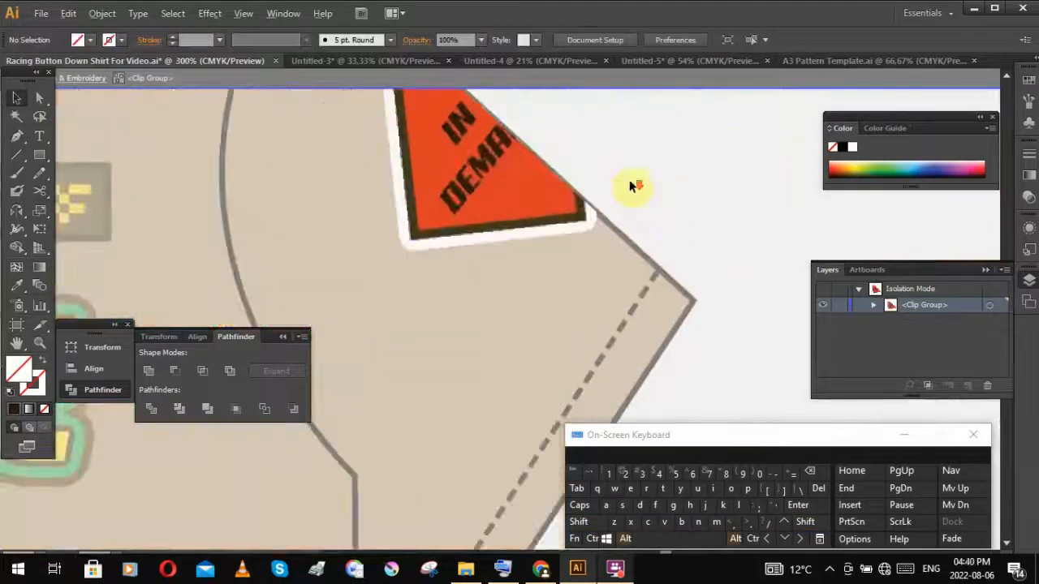
{"action": "double_click", "coordinate": [631, 181]}
{"action": "scroll", "coordinate": [631, 181], "scroll_direction": "down", "scroll_amount": 4}
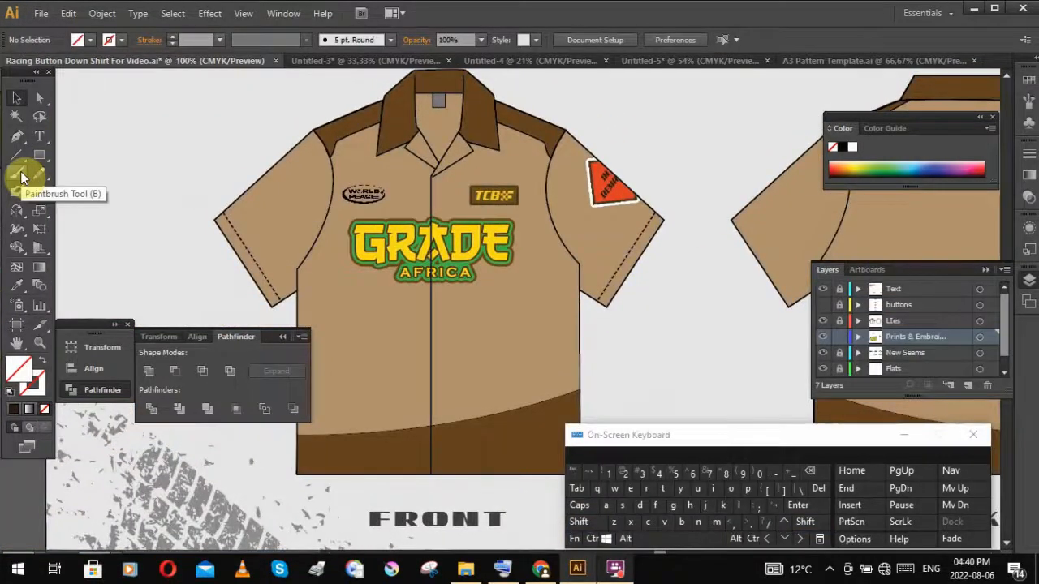
Step: Try freehand lettering on the front view's other sleeve with the Paintbrush tool
{"action": "left_click", "coordinate": [22, 177]}
{"action": "scroll", "coordinate": [309, 181], "scroll_direction": "up", "scroll_amount": 4}
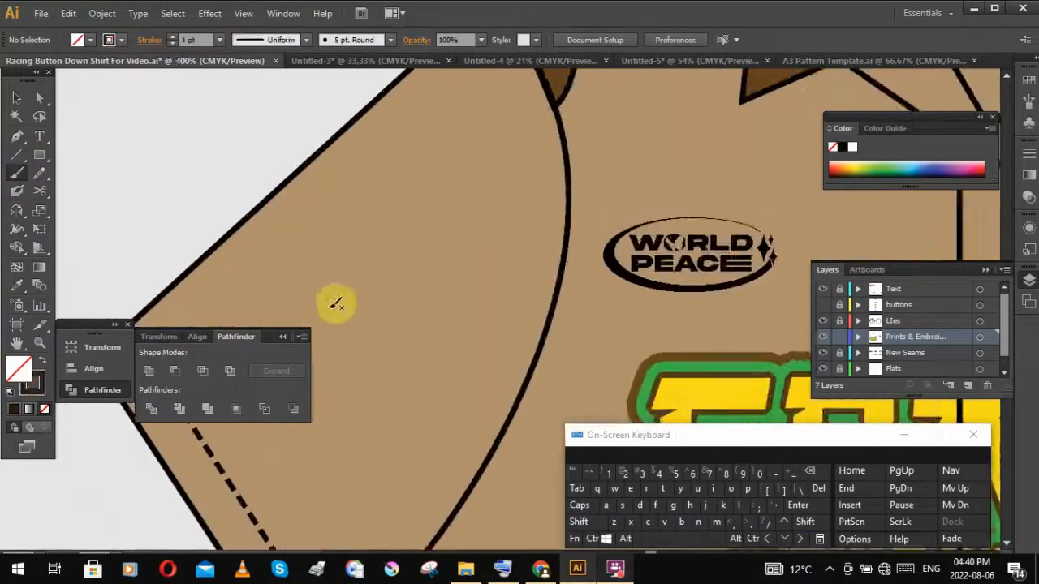
{"action": "scroll", "coordinate": [333, 293], "scroll_direction": "left", "scroll_amount": 1}
{"action": "mouse_move", "coordinate": [304, 239]}
{"action": "left_mouse_down"}
{"action": "mouse_move", "coordinate": [339, 354]}
{"action": "mouse_move", "coordinate": [419, 207]}
{"action": "left_mouse_up"}
{"action": "scroll", "coordinate": [349, 349], "scroll_direction": "left", "scroll_amount": 1}
{"action": "key", "text": "ctrl+z"}
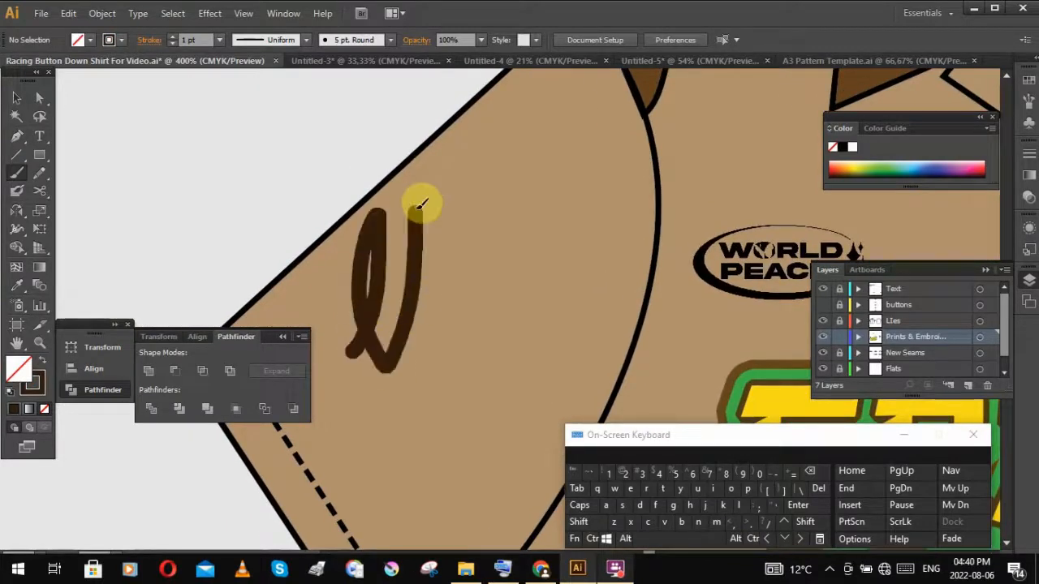
{"action": "key", "text": "ctrl+z"}
{"action": "mouse_move", "coordinate": [369, 341]}
{"action": "left_mouse_down"}
{"action": "mouse_move", "coordinate": [412, 264]}
{"action": "mouse_move", "coordinate": [432, 332]}
{"action": "mouse_move", "coordinate": [564, 290]}
{"action": "left_mouse_up"}
{"action": "key", "text": "ctrl+z"}
{"action": "key", "text": "ctrl+z"}
Step: Paint the words "into it" in dark brown freehand script on the empty canvas beside the sleeve
{"action": "scroll", "coordinate": [487, 246], "scroll_direction": "left", "scroll_amount": 3}
{"action": "mouse_move", "coordinate": [281, 278]}
{"action": "left_mouse_down"}
{"action": "mouse_move", "coordinate": [291, 220]}
{"action": "mouse_move", "coordinate": [371, 214]}
{"action": "mouse_move", "coordinate": [424, 263]}
{"action": "mouse_move", "coordinate": [524, 225]}
{"action": "left_mouse_up"}
{"action": "key", "text": "ctrl+z"}
{"action": "left_click_drag", "start_coordinate": [393, 191], "coordinate": [462, 197]}
{"action": "left_click", "coordinate": [337, 166]}
{"action": "left_click_drag", "start_coordinate": [549, 241], "coordinate": [428, 230]}
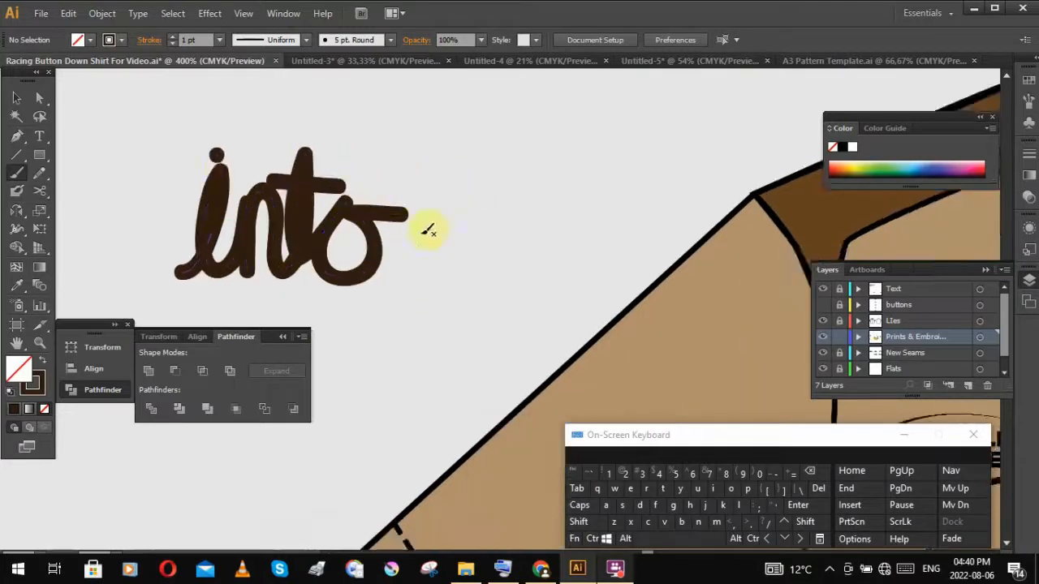
{"action": "mouse_move", "coordinate": [428, 281]}
{"action": "left_mouse_down"}
{"action": "mouse_move", "coordinate": [472, 257]}
{"action": "mouse_move", "coordinate": [512, 274]}
{"action": "left_mouse_up"}
{"action": "left_click", "coordinate": [412, 197]}
{"action": "left_click_drag", "start_coordinate": [436, 202], "coordinate": [500, 208]}
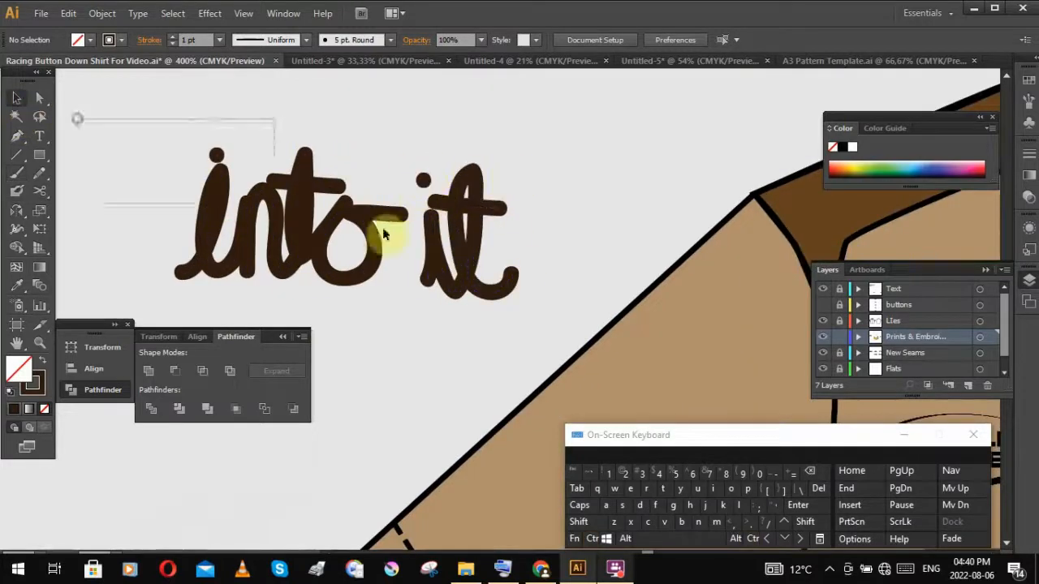
Step: Set the "into it" lettering's stroke to 0.75 pt and reduce its height slightly
{"action": "left_click_drag", "start_coordinate": [383, 234], "coordinate": [527, 302]}
{"action": "left_click", "coordinate": [219, 39]}
{"action": "left_click", "coordinate": [235, 88]}
{"action": "left_click", "coordinate": [612, 317]}
{"action": "left_click_drag", "start_coordinate": [561, 225], "coordinate": [171, 140]}
{"action": "left_click_drag", "start_coordinate": [346, 294], "coordinate": [347, 270]}
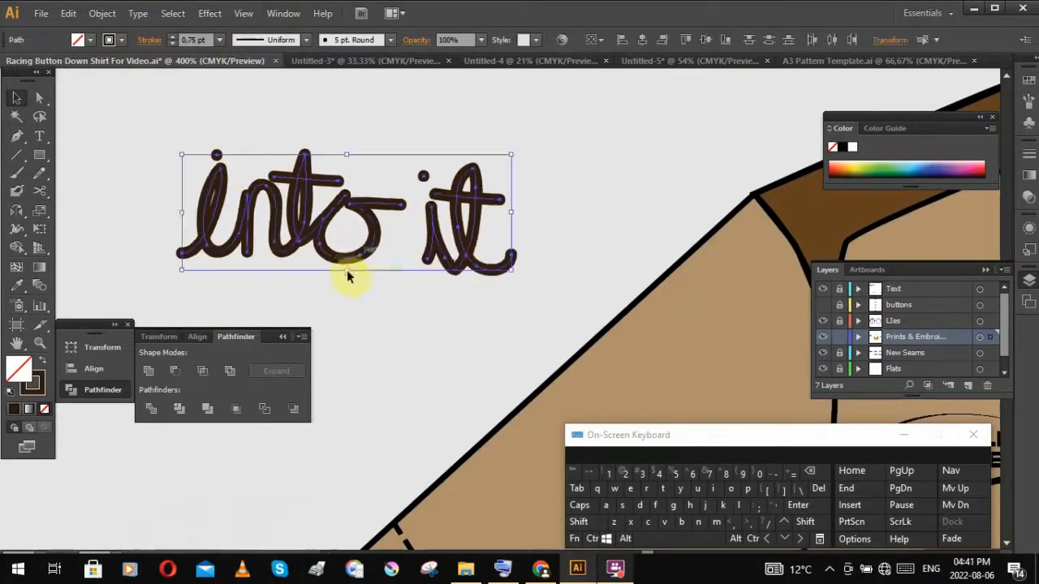
Step: Shift the "to it" part of the lettering slightly to the right to widen the spacing
{"action": "left_click_drag", "start_coordinate": [262, 140], "coordinate": [372, 286]}
{"action": "key", "text": "a"}
{"action": "left_click_drag", "start_coordinate": [261, 139], "coordinate": [526, 287]}
{"action": "left_click_drag", "start_coordinate": [502, 199], "coordinate": [515, 202]}
{"action": "left_click", "coordinate": [122, 134]}
Step: Group the "into it" lettering and move it over the sleeve beside the World Peace logo
{"action": "left_click", "coordinate": [16, 98]}
{"action": "left_click", "coordinate": [217, 154]}
{"action": "left_click_drag", "start_coordinate": [132, 132], "coordinate": [106, 116]}
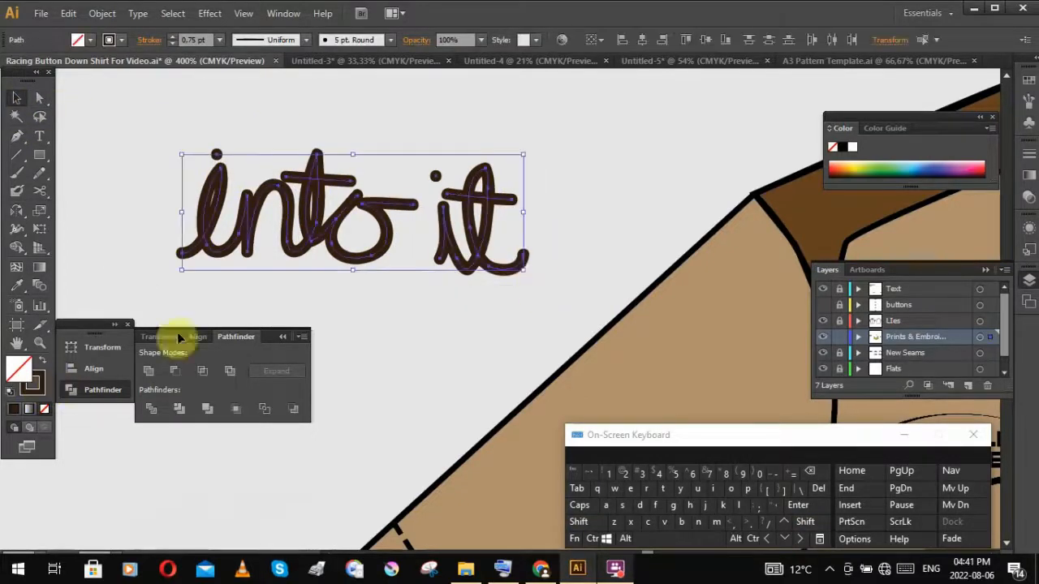
{"action": "scroll", "coordinate": [426, 211], "scroll_direction": "down", "scroll_amount": 2}
{"action": "mouse_move", "coordinate": [241, 160]}
{"action": "left_mouse_down"}
{"action": "mouse_move", "coordinate": [309, 204]}
{"action": "mouse_move", "coordinate": [438, 239]}
{"action": "mouse_move", "coordinate": [600, 369]}
{"action": "left_mouse_up"}
{"action": "scroll", "coordinate": [600, 369], "scroll_direction": "up", "scroll_amount": 1}
Step: Expand the "into it" brush strokes into dark brown filled shapes
{"action": "double_click", "coordinate": [32, 378]}
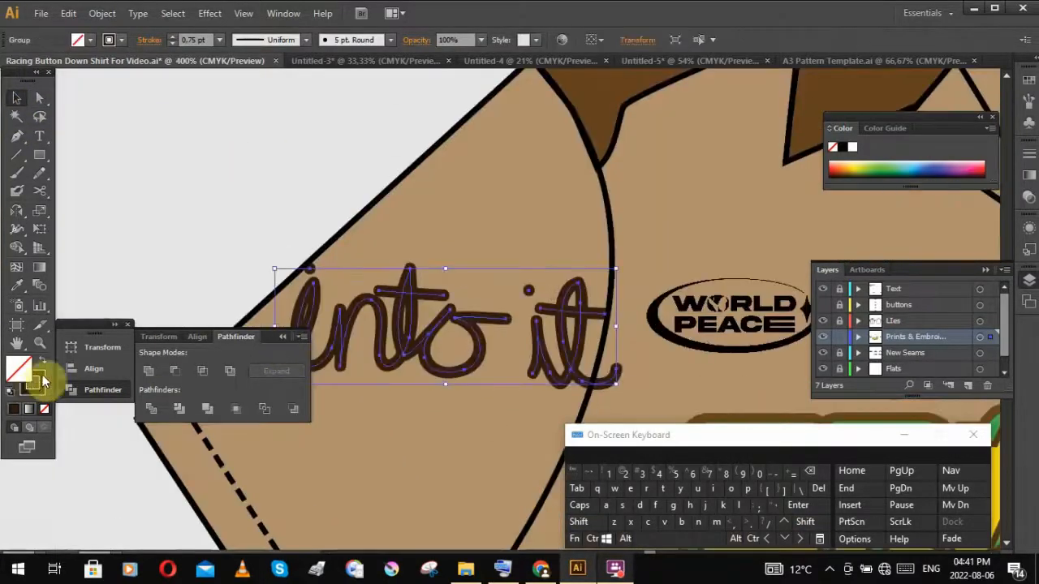
{"action": "left_click", "coordinate": [948, 159]}
{"action": "left_click", "coordinate": [104, 14]}
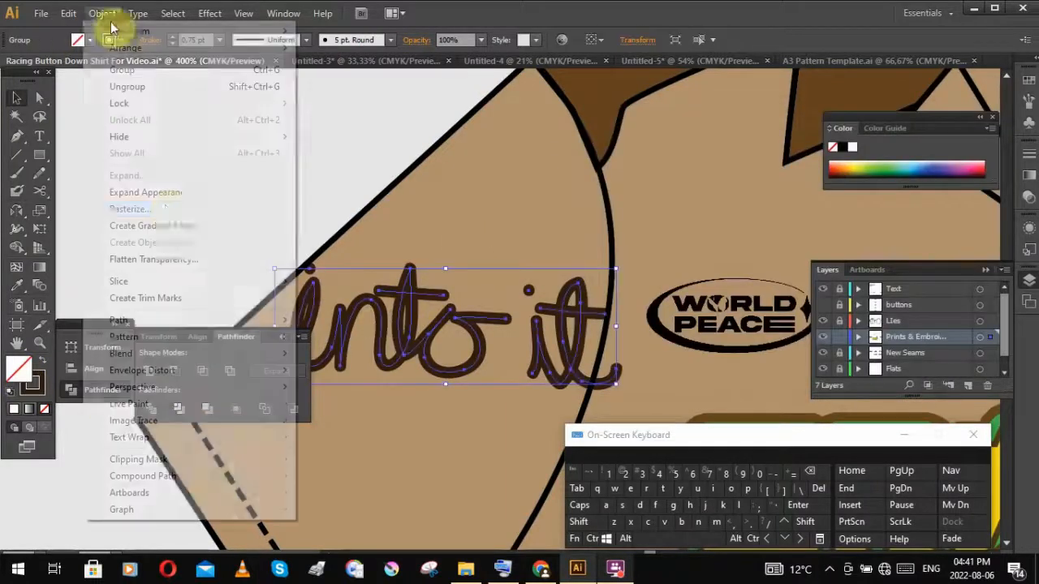
{"action": "left_click", "coordinate": [167, 199]}
{"action": "left_click_drag", "start_coordinate": [146, 297], "coordinate": [177, 258]}
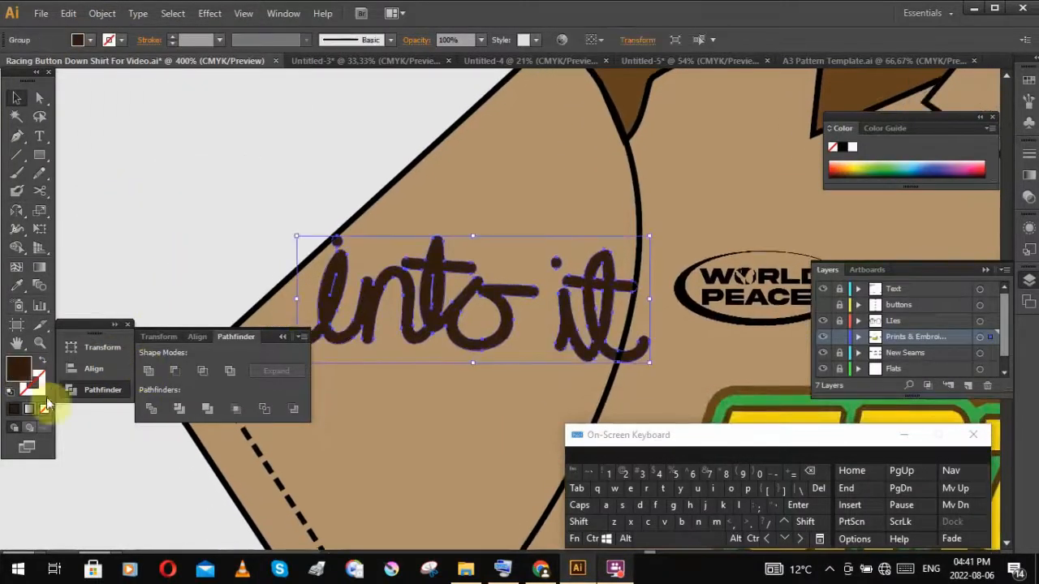
{"action": "double_click", "coordinate": [33, 381]}
{"action": "left_click", "coordinate": [952, 162]}
{"action": "key", "text": "ctrl+z"}
Step: Fill the "into it" lettering with white and give it a dark brown 1 pt outline
{"action": "left_click", "coordinate": [42, 360]}
{"action": "double_click", "coordinate": [17, 369]}
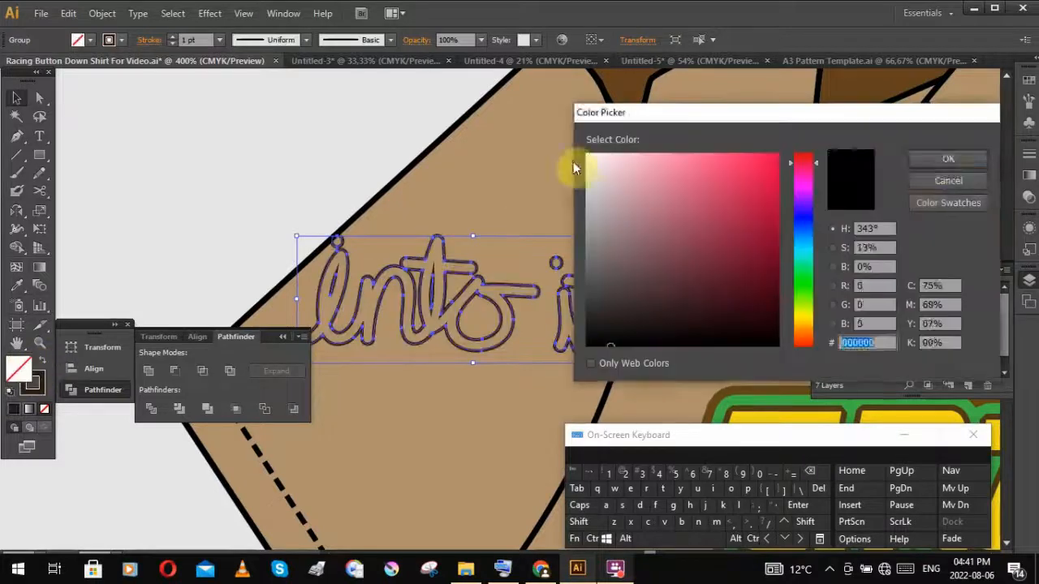
{"action": "left_click", "coordinate": [585, 159]}
{"action": "left_click", "coordinate": [948, 158]}
{"action": "left_click", "coordinate": [320, 174]}
{"action": "left_click", "coordinate": [432, 245]}
{"action": "scroll", "coordinate": [524, 284], "scroll_direction": "down", "scroll_amount": 2}
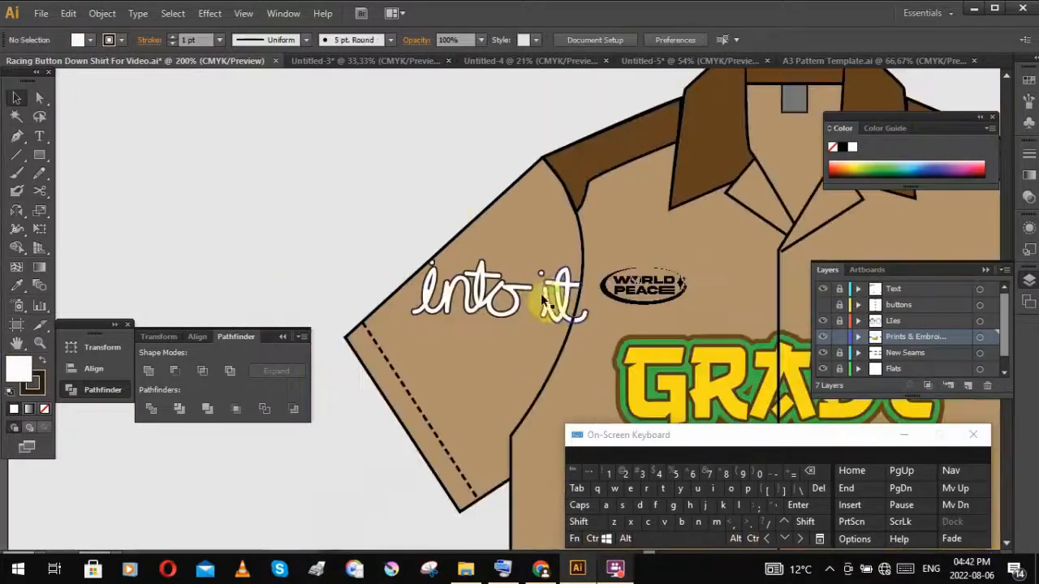
Step: Expand the "into it" lettering's fill and stroke and unite the resulting shapes
{"action": "left_click", "coordinate": [219, 40]}
{"action": "key", "text": "Escape"}
{"action": "key", "text": "ctrl+="}
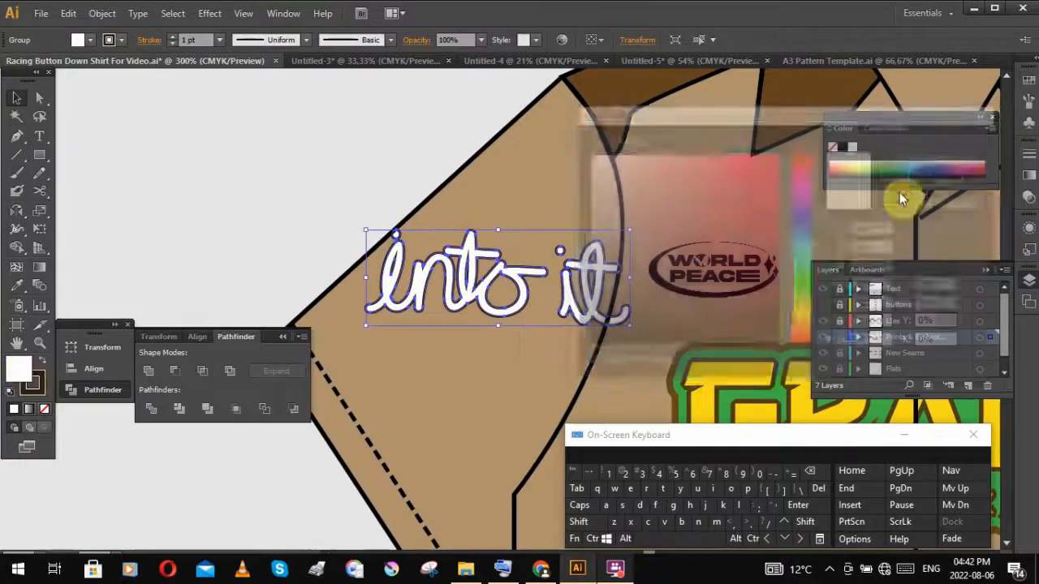
{"action": "left_click", "coordinate": [103, 13]}
{"action": "left_click", "coordinate": [121, 175]}
{"action": "left_click", "coordinate": [633, 397]}
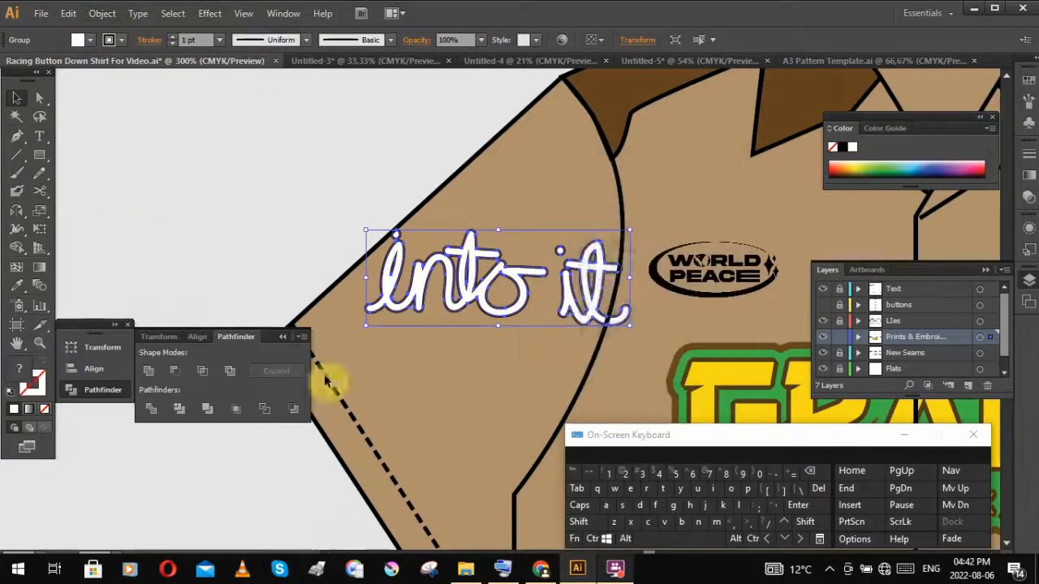
{"action": "left_click", "coordinate": [148, 371]}
Step: Send the lettering shape behind the white lettering, try a 5 pt dark brown outline and give it a solid dark brown fill
{"action": "key", "text": "ctrl+["}
{"action": "key", "text": "shift+x"}
{"action": "left_click", "coordinate": [220, 40]}
{"action": "left_click", "coordinate": [244, 195]}
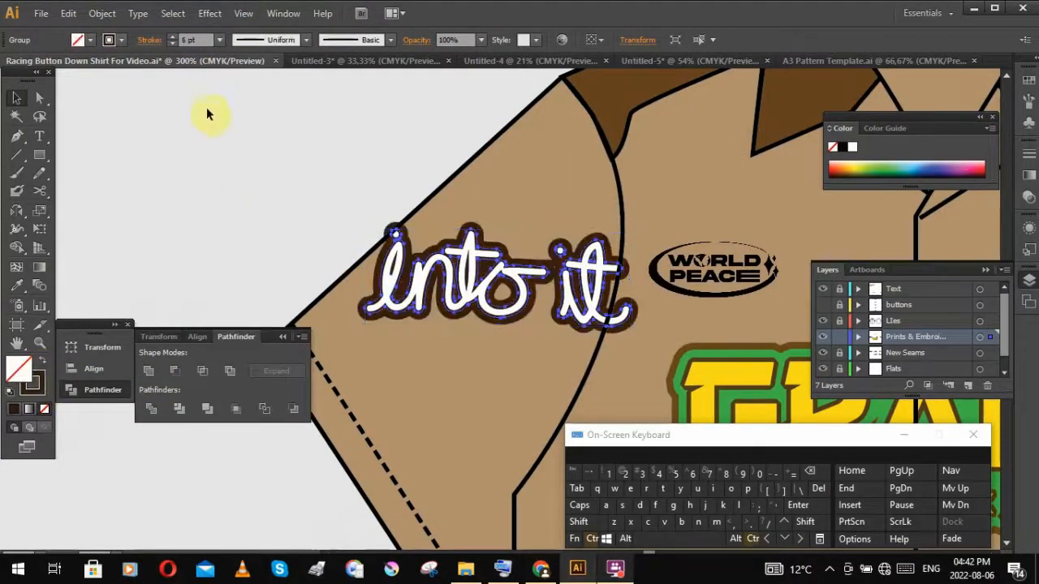
{"action": "left_click", "coordinate": [43, 360]}
Step: Nudge the dark brown shape four steps down and two steps left to form a drop shadow
{"action": "key", "text": "Down"}
{"action": "key", "text": "Down"}
{"action": "key", "text": "Down"}
{"action": "key", "text": "Down"}
{"action": "key", "text": "Left"}
{"action": "key", "text": "Left"}
{"action": "left_click", "coordinate": [330, 267]}
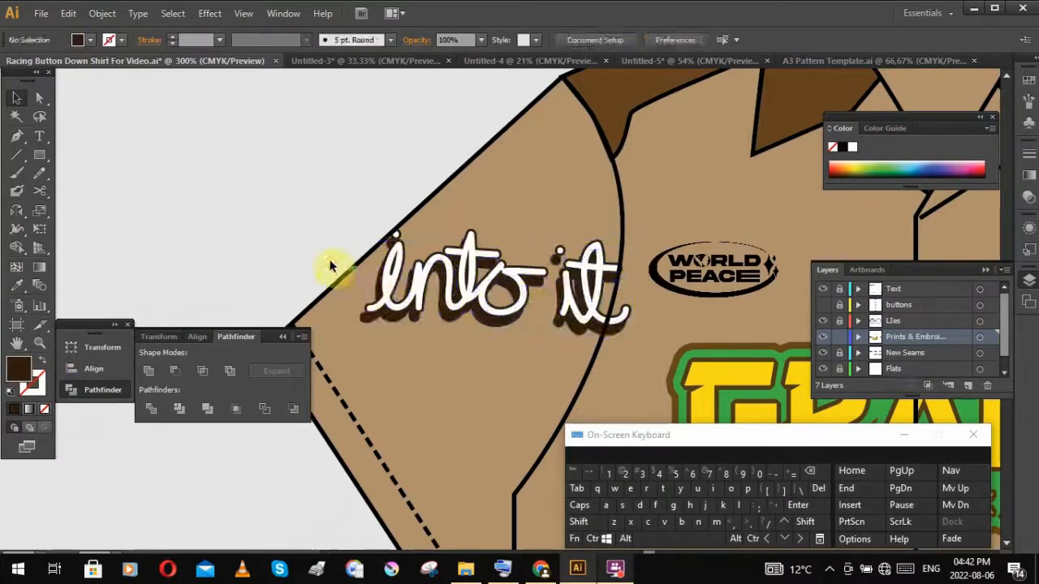
Step: Shrink the "into it" lettering with its shadow, rotate it diagonally, and place it across the sleeve's outer edge
{"action": "left_click", "coordinate": [568, 301]}
{"action": "left_click_drag", "start_coordinate": [569, 301], "coordinate": [534, 343]}
{"action": "key", "text": "ctrl+minus"}
{"action": "key", "text": "ctrl+minus"}
{"action": "left_click_drag", "start_coordinate": [522, 303], "coordinate": [290, 218]}
{"action": "left_click", "coordinate": [529, 302]}
{"action": "scroll", "coordinate": [529, 302], "scroll_direction": "down", "scroll_amount": 1}
{"action": "scroll", "coordinate": [519, 310], "scroll_direction": "up", "scroll_amount": 2}
{"action": "left_click", "coordinate": [519, 310]}
{"action": "left_click", "coordinate": [536, 288]}
{"action": "scroll", "coordinate": [476, 288], "scroll_direction": "down", "scroll_amount": 2}
{"action": "scroll", "coordinate": [279, 189], "scroll_direction": "up", "scroll_amount": 6}
{"action": "left_click", "coordinate": [353, 244]}
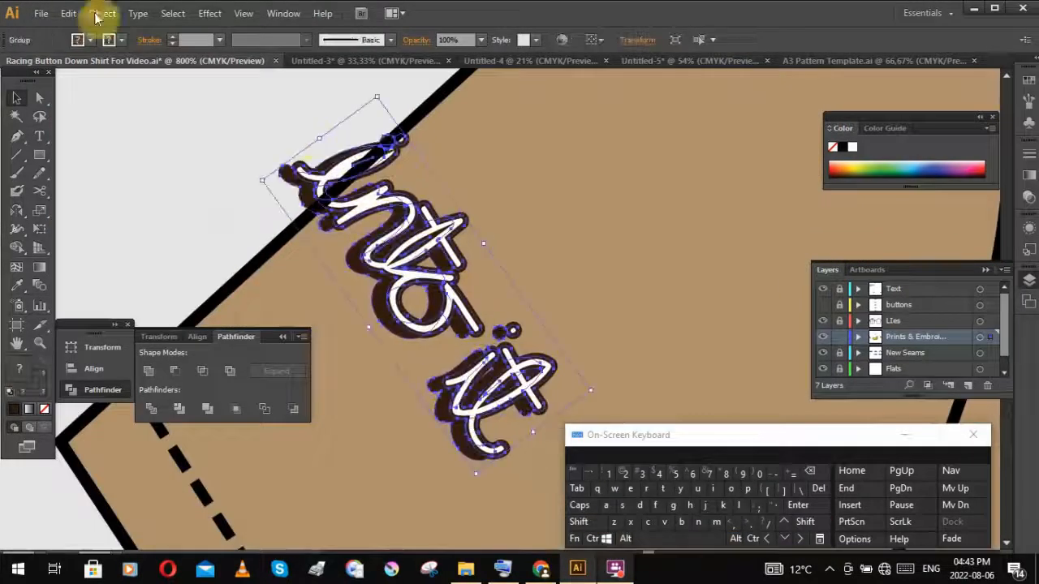
Step: Rasterize the "into it" lettering at 300 ppi with a transparent background and shift it farther over the sleeve edge
{"action": "left_click", "coordinate": [101, 13]}
{"action": "left_click", "coordinate": [130, 208]}
{"action": "left_click", "coordinate": [349, 130]}
{"action": "left_click", "coordinate": [333, 183]}
{"action": "left_click", "coordinate": [469, 354]}
{"action": "scroll", "coordinate": [587, 297], "scroll_direction": "down", "scroll_amount": 2}
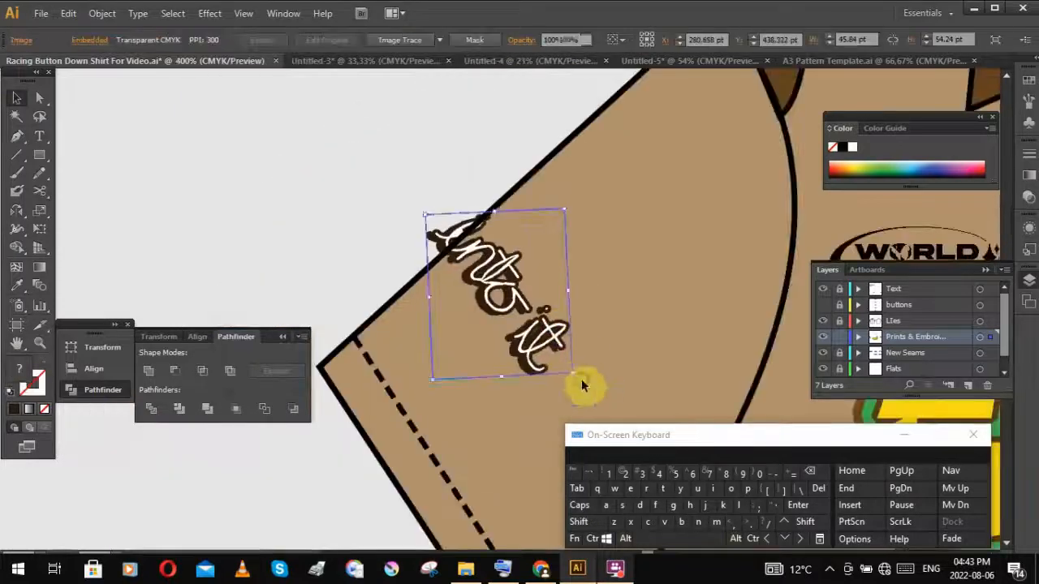
{"action": "left_click_drag", "start_coordinate": [550, 311], "coordinate": [521, 309]}
Step: Draw an unfilled four-point shape along the sleeve's outer edge and clip the "into it" lettering to it
{"action": "key", "text": "p"}
{"action": "left_click", "coordinate": [381, 311]}
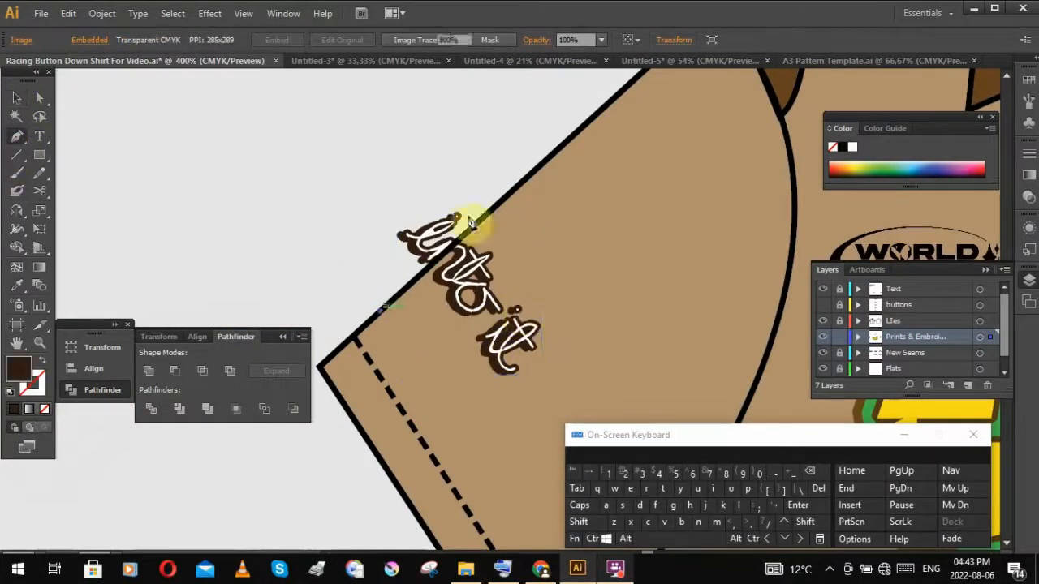
{"action": "left_click", "coordinate": [486, 213]}
{"action": "left_click", "coordinate": [672, 356]}
{"action": "left_click", "coordinate": [527, 407]}
{"action": "left_click", "coordinate": [381, 311]}
{"action": "left_click", "coordinate": [44, 410]}
{"action": "left_click", "coordinate": [16, 98]}
{"action": "left_click", "coordinate": [475, 300], "text": "shift"}
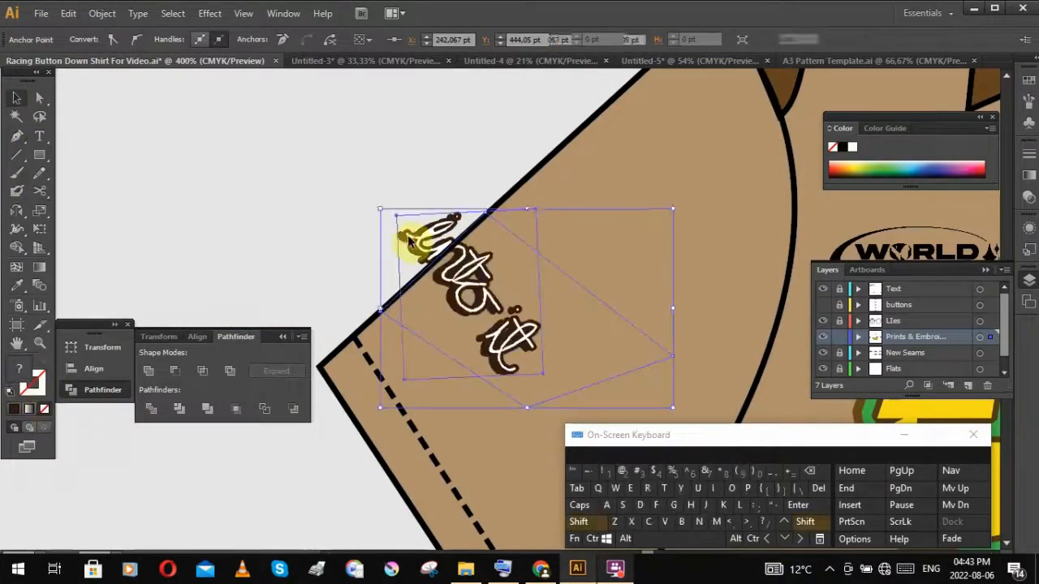
{"action": "key", "text": "ctrl+7"}
Step: Duplicate the clipped IN DEMAND patch onto the back view's adjacent sleeve and rotate it over the outer edge
{"action": "left_click", "coordinate": [324, 180]}
{"action": "scroll", "coordinate": [325, 180], "scroll_direction": "down", "scroll_amount": 3}
{"action": "left_click_drag", "start_coordinate": [586, 236], "coordinate": [424, 281]}
{"action": "scroll", "coordinate": [269, 191], "scroll_direction": "down", "scroll_amount": 1}
{"action": "left_click_drag", "start_coordinate": [345, 227], "coordinate": [498, 236]}
{"action": "left_click_drag", "start_coordinate": [536, 266], "coordinate": [510, 280]}
{"action": "left_click", "coordinate": [511, 236]}
{"action": "scroll", "coordinate": [510, 237], "scroll_direction": "up", "scroll_amount": 2}
Step: Reshape the copied patch's clipping path to follow the back sleeve's outer edge and adjust the patch's position
{"action": "key", "text": "a"}
{"action": "left_click", "coordinate": [522, 229]}
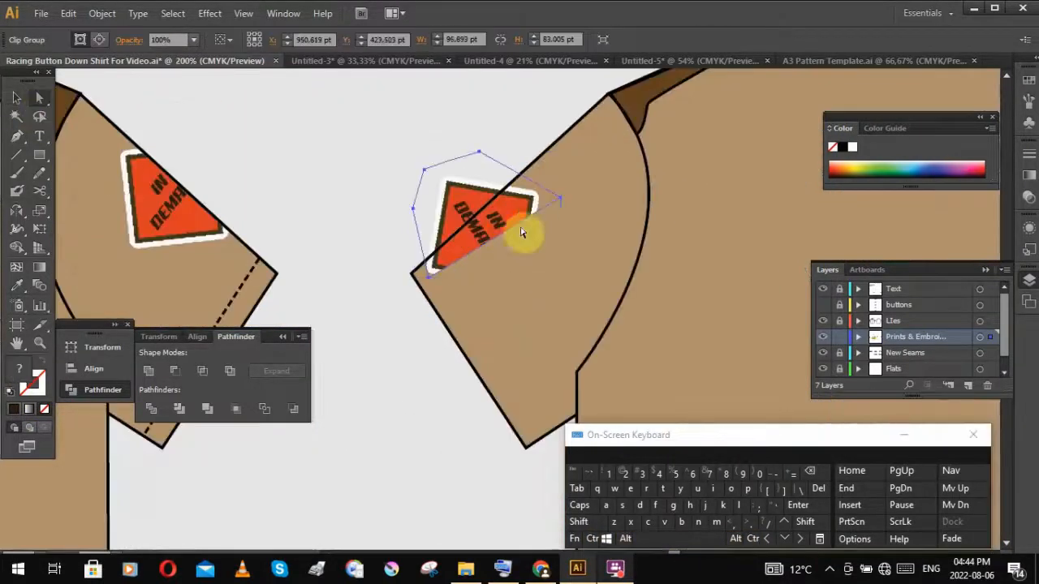
{"action": "left_click_drag", "start_coordinate": [476, 156], "coordinate": [510, 180]}
{"action": "left_click_drag", "start_coordinate": [425, 170], "coordinate": [425, 261]}
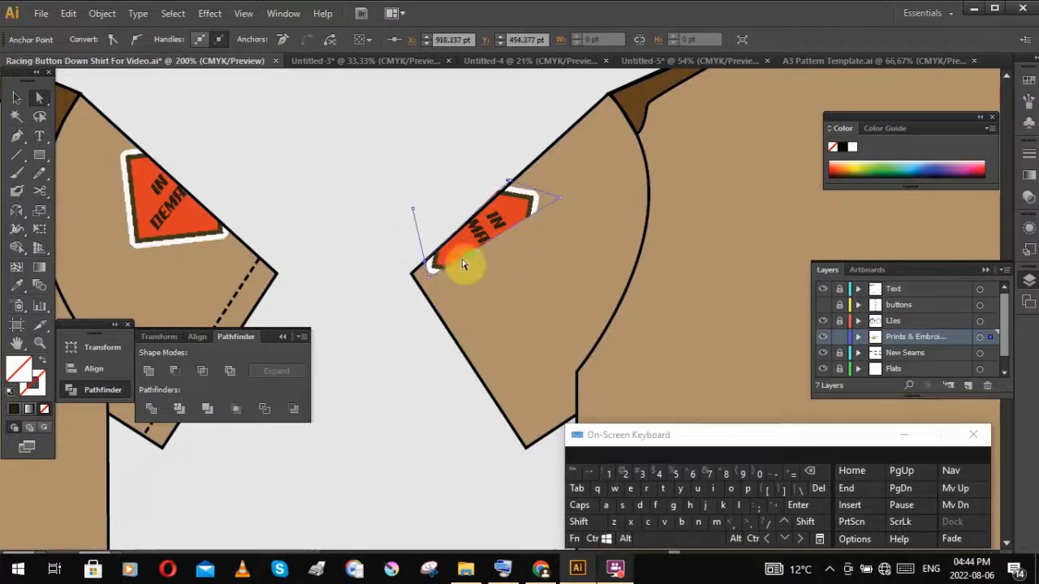
{"action": "left_click_drag", "start_coordinate": [412, 209], "coordinate": [421, 289]}
{"action": "left_click", "coordinate": [517, 316]}
{"action": "key", "text": "v"}
{"action": "left_click_drag", "start_coordinate": [500, 245], "coordinate": [520, 230]}
{"action": "left_click", "coordinate": [374, 193]}
Step: Duplicate the clipped "into it" lettering onto the back view's far sleeve and rotate it across the outer edge
{"action": "scroll", "coordinate": [374, 192], "scroll_direction": "down", "scroll_amount": 3}
{"action": "scroll", "coordinate": [184, 200], "scroll_direction": "left", "scroll_amount": 2}
{"action": "left_click_drag", "start_coordinate": [184, 201], "coordinate": [762, 223]}
{"action": "left_click_drag", "start_coordinate": [777, 199], "coordinate": [749, 182]}
{"action": "scroll", "coordinate": [784, 220], "scroll_direction": "up", "scroll_amount": 3}
{"action": "left_click_drag", "start_coordinate": [538, 203], "coordinate": [491, 169]}
{"action": "left_click_drag", "start_coordinate": [481, 264], "coordinate": [558, 197]}
{"action": "scroll", "coordinate": [558, 197], "scroll_direction": "up", "scroll_amount": 2}
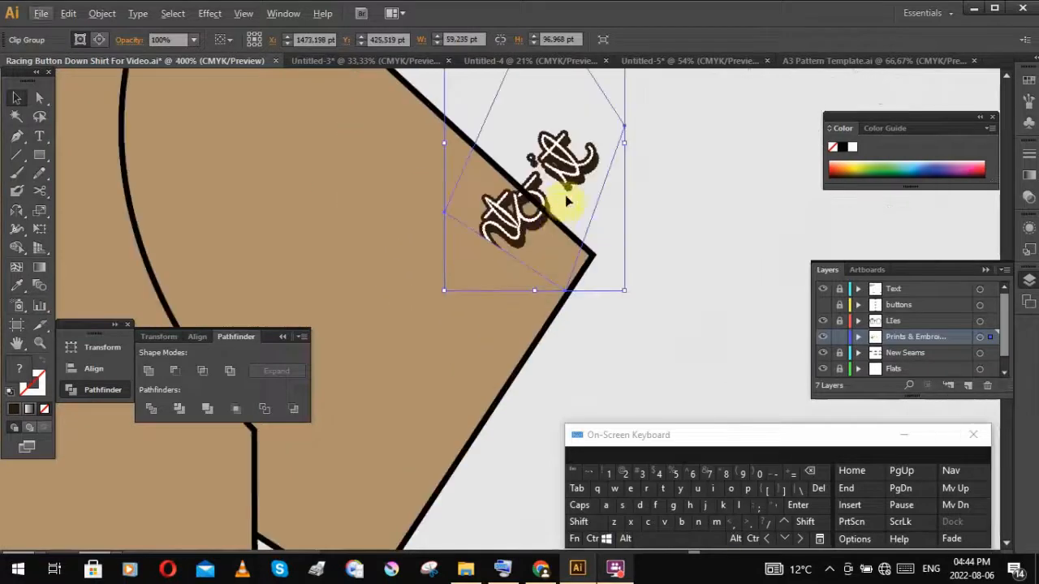
{"action": "mouse_move", "coordinate": [637, 294]}
{"action": "left_mouse_down"}
{"action": "mouse_move", "coordinate": [624, 303]}
{"action": "mouse_move", "coordinate": [642, 292]}
{"action": "left_mouse_up"}
Step: Reshape the copied lettering's clipping path so that "into it" is cut off along the back sleeve's outer edge
{"action": "key", "text": "a"}
{"action": "left_click_drag", "start_coordinate": [528, 293], "coordinate": [495, 336]}
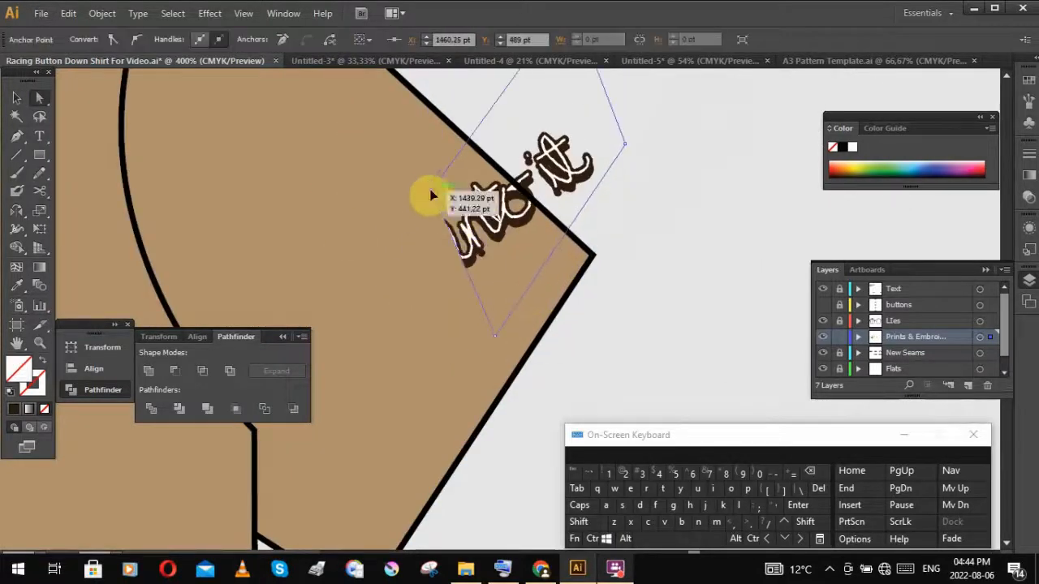
{"action": "left_click_drag", "start_coordinate": [429, 194], "coordinate": [383, 268]}
{"action": "left_click_drag", "start_coordinate": [570, 71], "coordinate": [542, 138]}
{"action": "left_click_drag", "start_coordinate": [541, 99], "coordinate": [448, 247]}
{"action": "left_click_drag", "start_coordinate": [598, 243], "coordinate": [539, 333]}
{"action": "key", "text": "v"}
{"action": "left_click", "coordinate": [517, 185]}
{"action": "scroll", "coordinate": [503, 181], "scroll_direction": "down", "scroll_amount": 2}
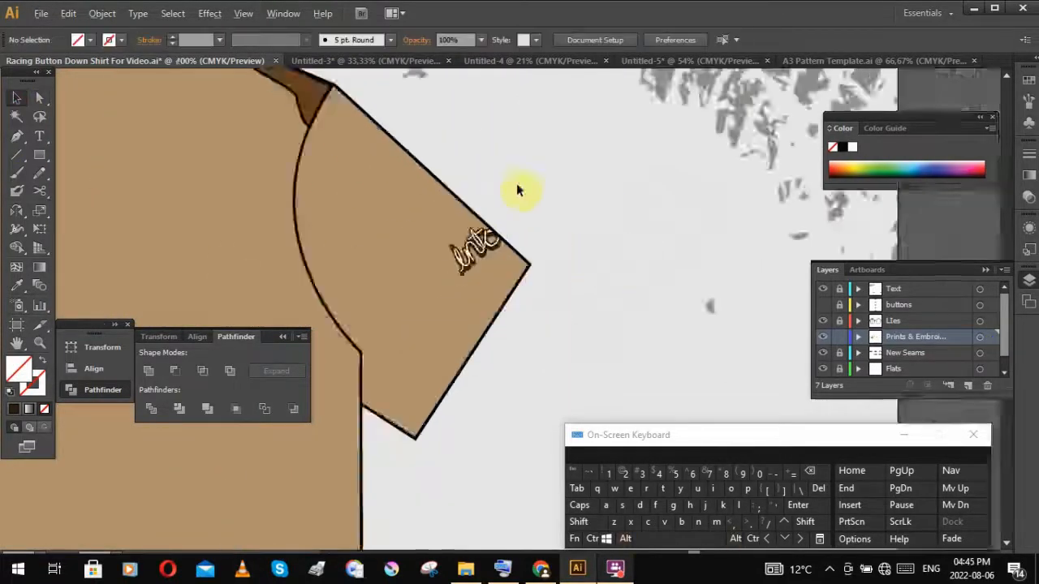
Step: Select the clipped "into it" lettering on the back view's far sleeve and fine-tune its placement and angle along the outer edge
{"action": "scroll", "coordinate": [522, 241], "scroll_direction": "up", "scroll_amount": 1}
{"action": "left_click", "coordinate": [475, 248]}
{"action": "left_click", "coordinate": [487, 221]}
{"action": "left_click", "coordinate": [461, 264]}
{"action": "left_click", "coordinate": [569, 324]}
{"action": "left_click", "coordinate": [463, 268]}
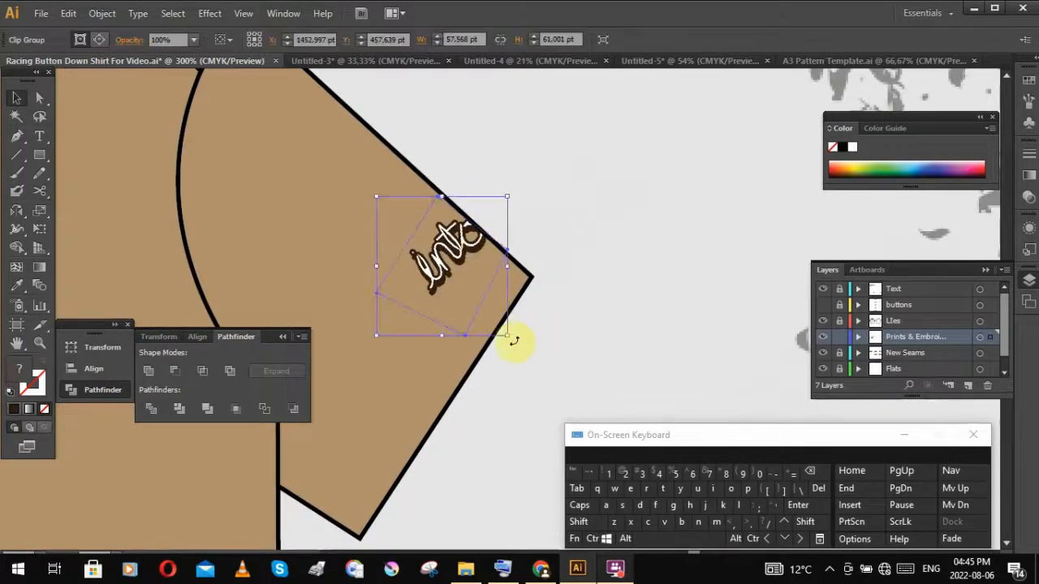
{"action": "left_click", "coordinate": [512, 341]}
{"action": "left_click_drag", "start_coordinate": [513, 341], "coordinate": [557, 309]}
Step: Unlock the line layer and duplicate the dashed hem stitching from both front sleeves onto the back view's sleeves
{"action": "scroll", "coordinate": [763, 212], "scroll_direction": "down", "scroll_amount": 5}
{"action": "left_click", "coordinate": [840, 321]}
{"action": "left_click", "coordinate": [455, 236]}
{"action": "left_click", "coordinate": [279, 241], "text": "shift"}
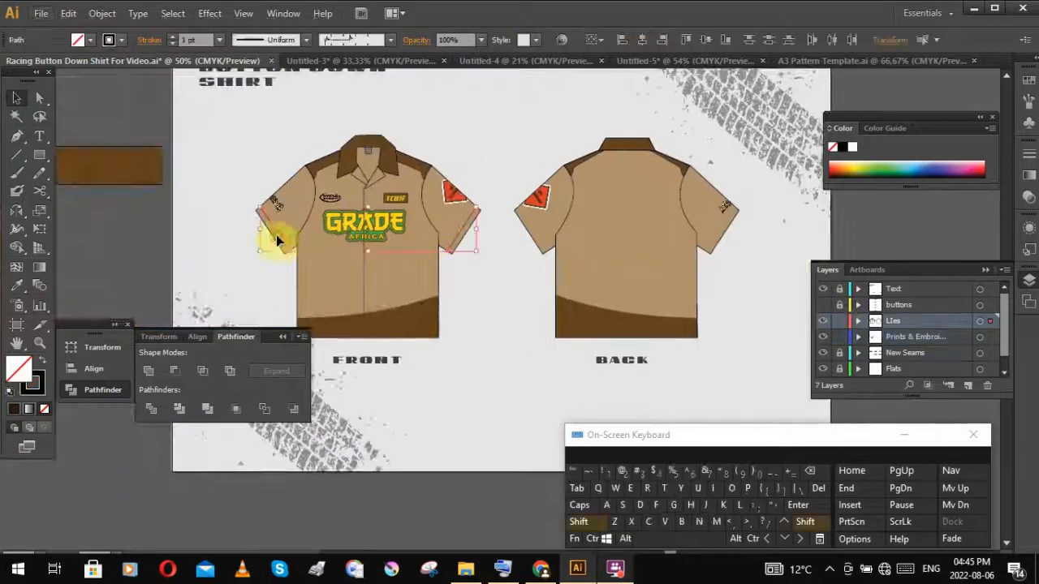
{"action": "left_click_drag", "start_coordinate": [279, 241], "coordinate": [538, 268]}
{"action": "left_click", "coordinate": [533, 289]}
{"action": "left_click_drag", "start_coordinate": [742, 268], "coordinate": [718, 276]}
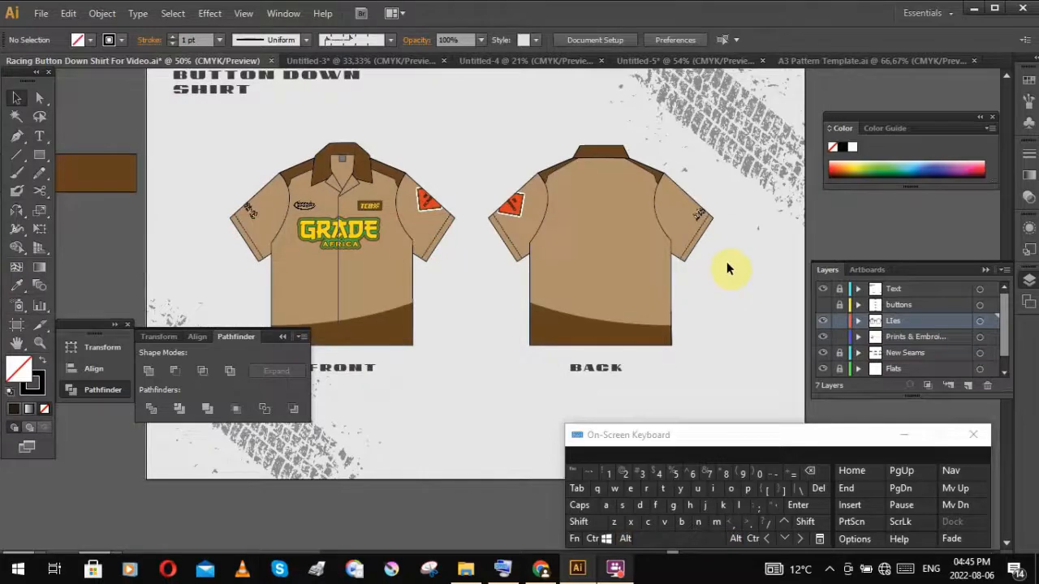
Step: Duplicate the GRADE AFRICA print onto the back view, scale it down and centre it just below the collar
{"action": "left_click_drag", "start_coordinate": [369, 265], "coordinate": [667, 192]}
{"action": "left_click", "coordinate": [425, 242]}
{"action": "left_click", "coordinate": [654, 214]}
{"action": "left_click_drag", "start_coordinate": [639, 217], "coordinate": [589, 227]}
{"action": "scroll", "coordinate": [589, 227], "scroll_direction": "up", "scroll_amount": 3}
{"action": "scroll", "coordinate": [589, 227], "scroll_direction": "up", "scroll_amount": 3}
{"action": "scroll", "coordinate": [568, 268], "scroll_direction": "down", "scroll_amount": 5}
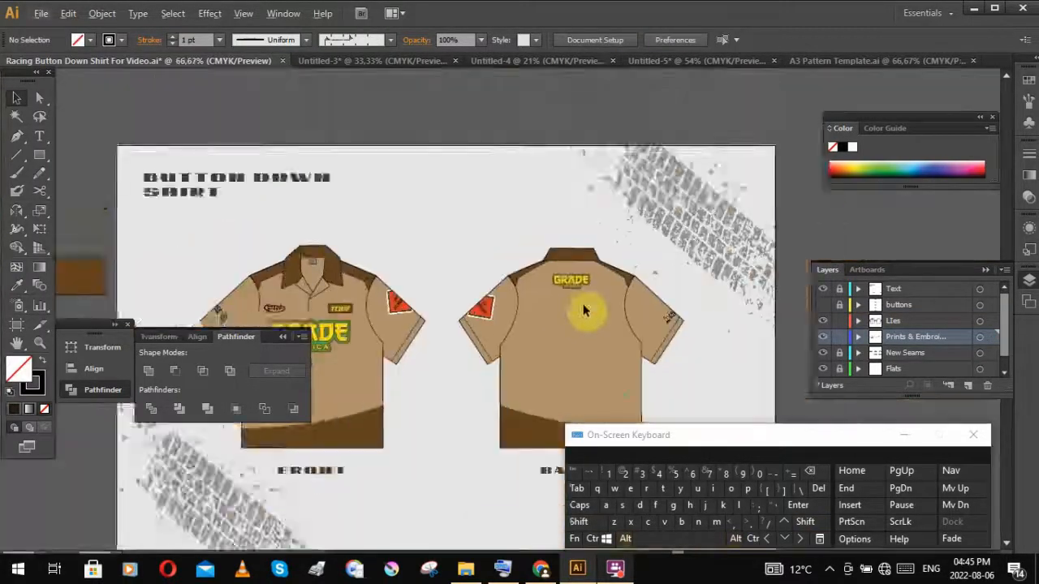
{"action": "scroll", "coordinate": [597, 312], "scroll_direction": "up", "scroll_amount": 1}
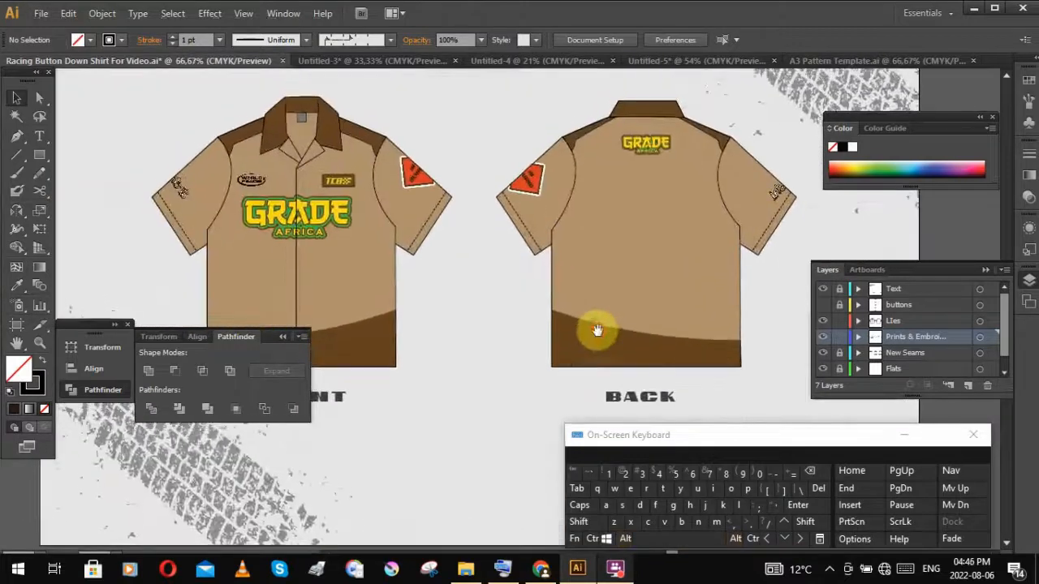
Step: Examine the overall layout of the front and back views and the chest artwork up close
{"action": "left_click", "coordinate": [615, 569]}
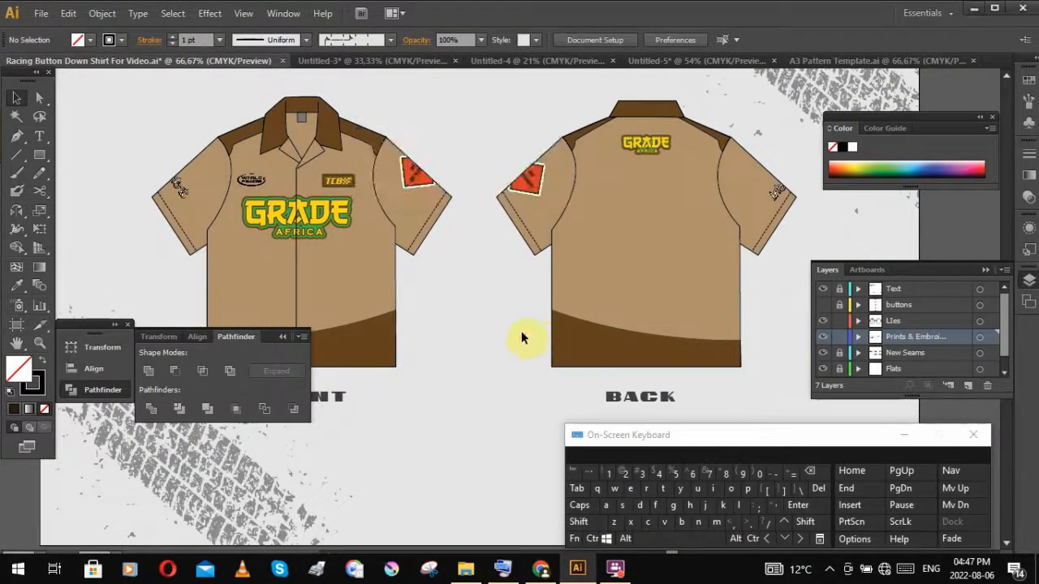
{"action": "left_click_drag", "start_coordinate": [521, 334], "coordinate": [557, 349]}
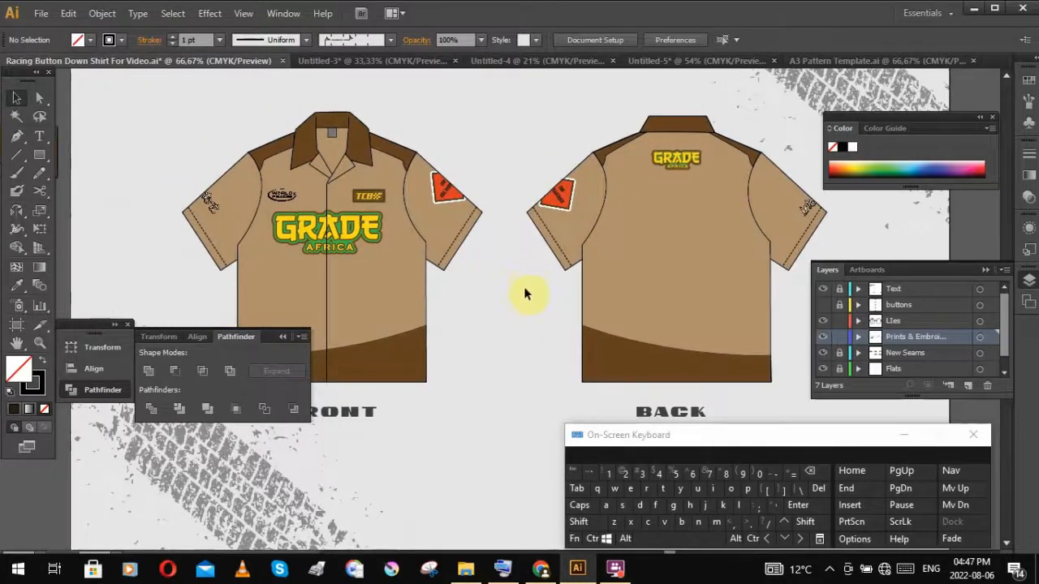
{"action": "left_click_drag", "start_coordinate": [524, 294], "coordinate": [499, 303]}
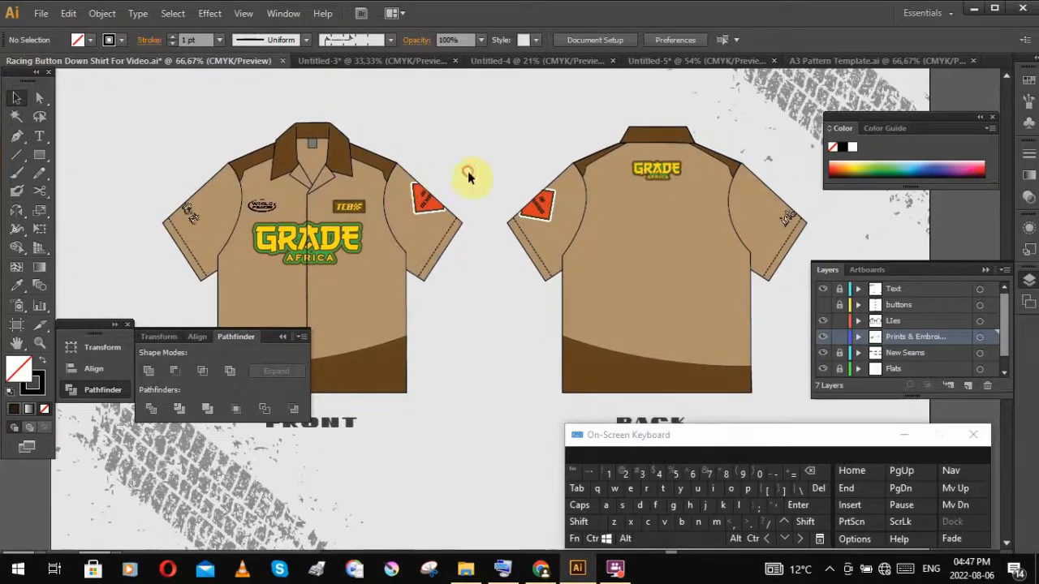
{"action": "left_click_drag", "start_coordinate": [469, 173], "coordinate": [548, 159]}
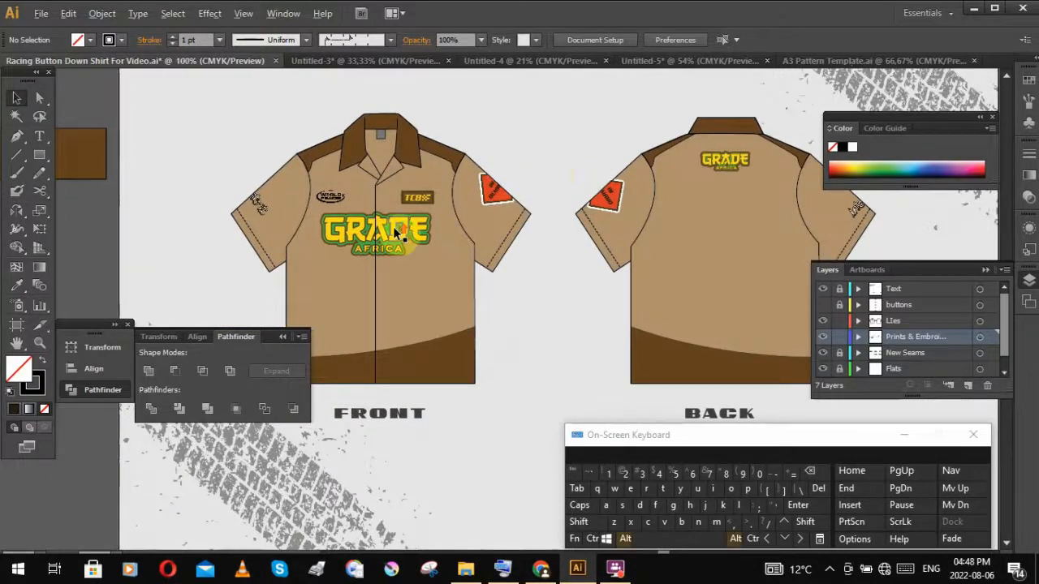
{"action": "scroll", "coordinate": [393, 226], "scroll_direction": "up", "scroll_amount": 2}
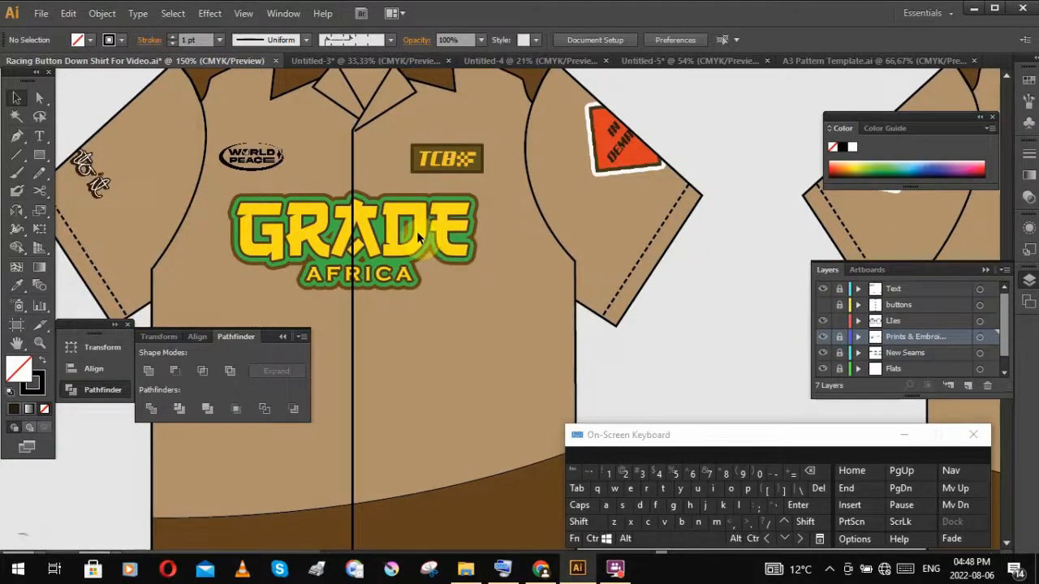
{"action": "scroll", "coordinate": [416, 231], "scroll_direction": "down", "scroll_amount": 2}
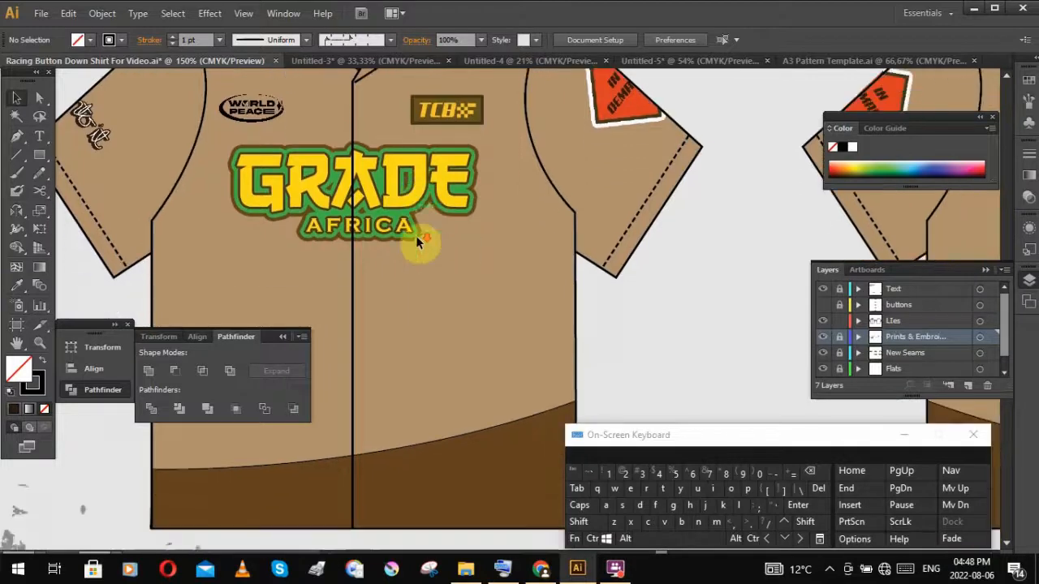
{"action": "scroll", "coordinate": [416, 235], "scroll_direction": "up", "scroll_amount": 3}
{"action": "scroll", "coordinate": [418, 236], "scroll_direction": "up", "scroll_amount": 1}
{"action": "scroll", "coordinate": [434, 235], "scroll_direction": "down", "scroll_amount": 2}
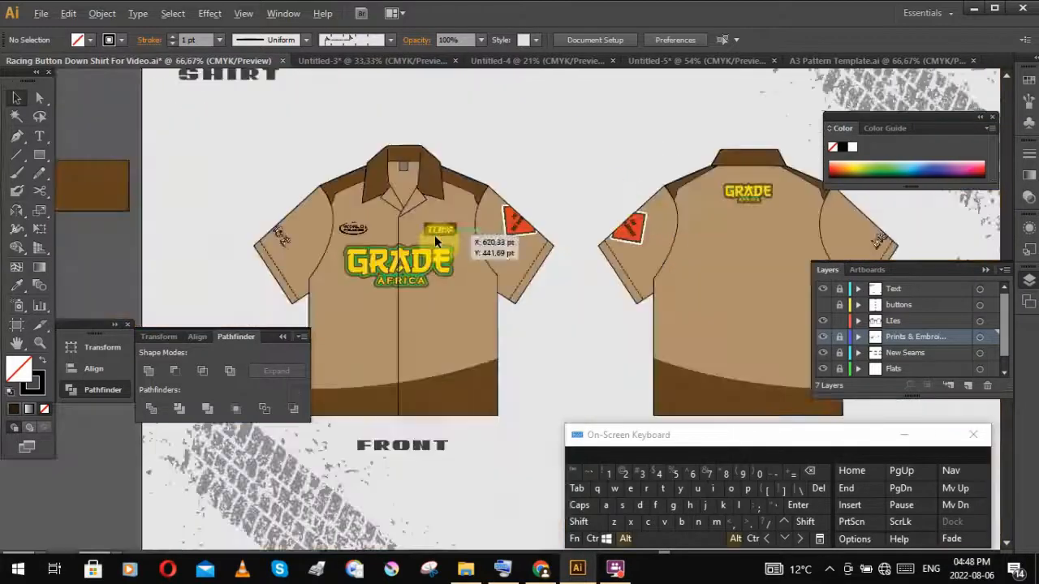
{"action": "left_click_drag", "start_coordinate": [673, 285], "coordinate": [592, 289]}
{"action": "left_click_drag", "start_coordinate": [510, 287], "coordinate": [541, 278]}
{"action": "scroll", "coordinate": [509, 282], "scroll_direction": "up", "scroll_amount": 1}
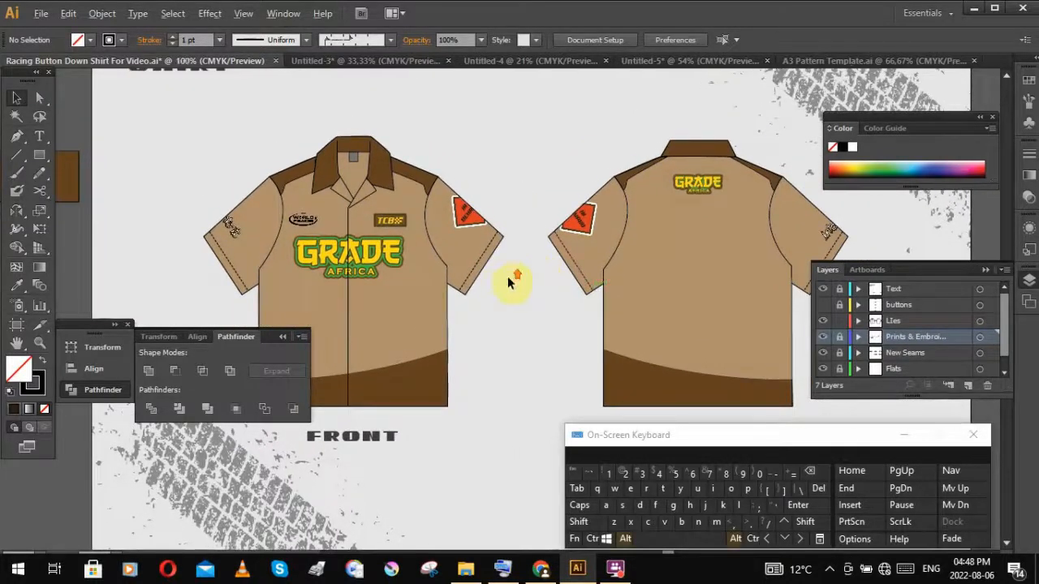
Step: Toggle the prints and embroidery layer's visibility to compare the shirt with and without its artwork, leaving the layer shown
{"action": "left_click", "coordinate": [822, 338]}
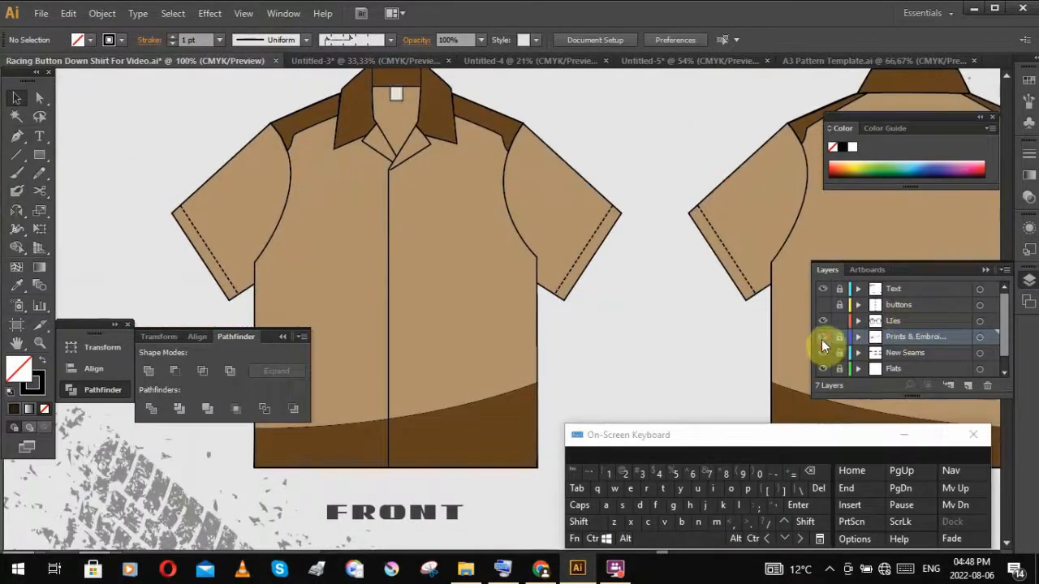
{"action": "left_click", "coordinate": [822, 338]}
{"action": "left_click", "coordinate": [823, 340]}
{"action": "left_click", "coordinate": [823, 340]}
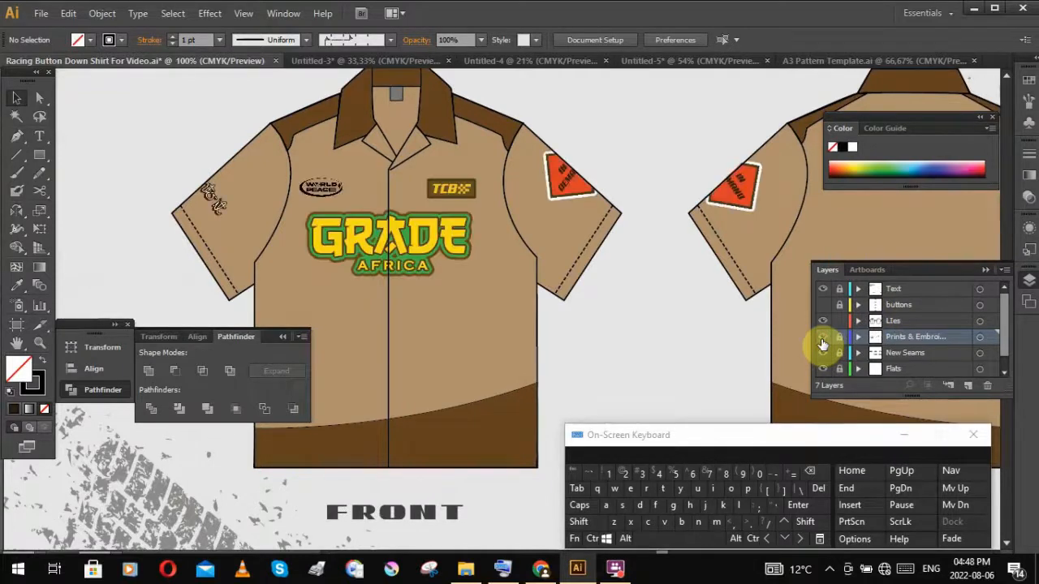
{"action": "left_click", "coordinate": [822, 339]}
{"action": "left_click", "coordinate": [822, 339]}
{"action": "left_click", "coordinate": [822, 339]}
{"action": "left_click", "coordinate": [823, 339]}
Step: Nudge the World Peace logo on the front chest slightly toward the centre front placket
{"action": "left_click_drag", "start_coordinate": [328, 193], "coordinate": [346, 194]}
{"action": "left_click", "coordinate": [657, 309]}
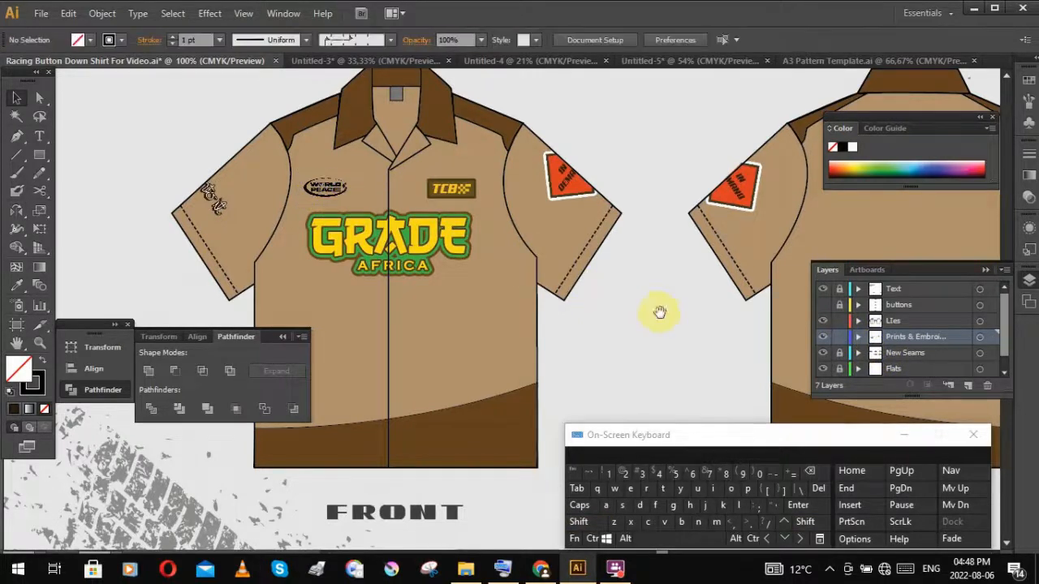
{"action": "left_click_drag", "start_coordinate": [653, 306], "coordinate": [631, 297]}
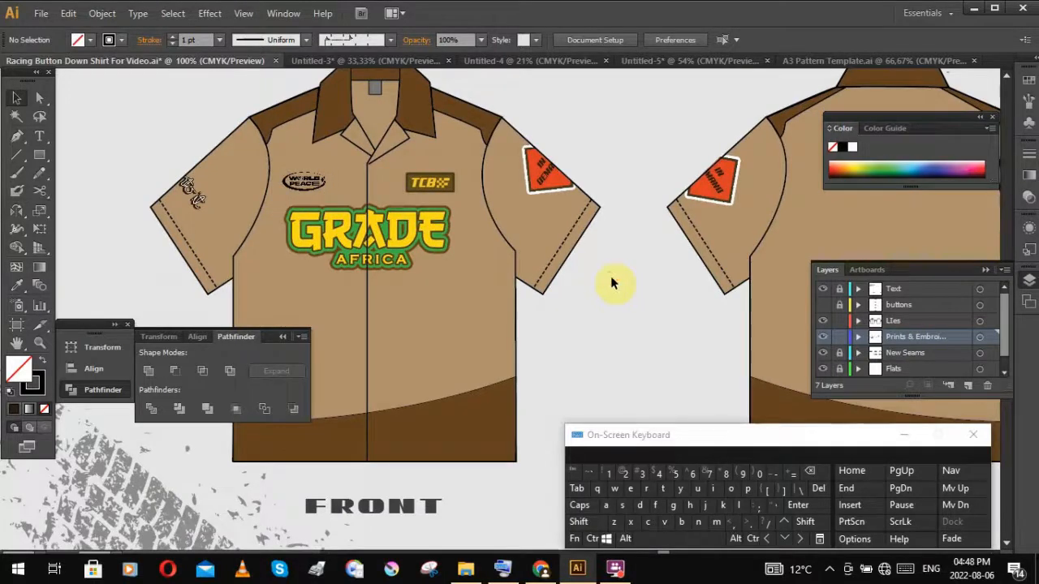
Step: Examine the World Peace logo's detail and its placement relative to the TCB patch and the GRADE AFRICA print
{"action": "left_click_drag", "start_coordinate": [625, 271], "coordinate": [639, 297]}
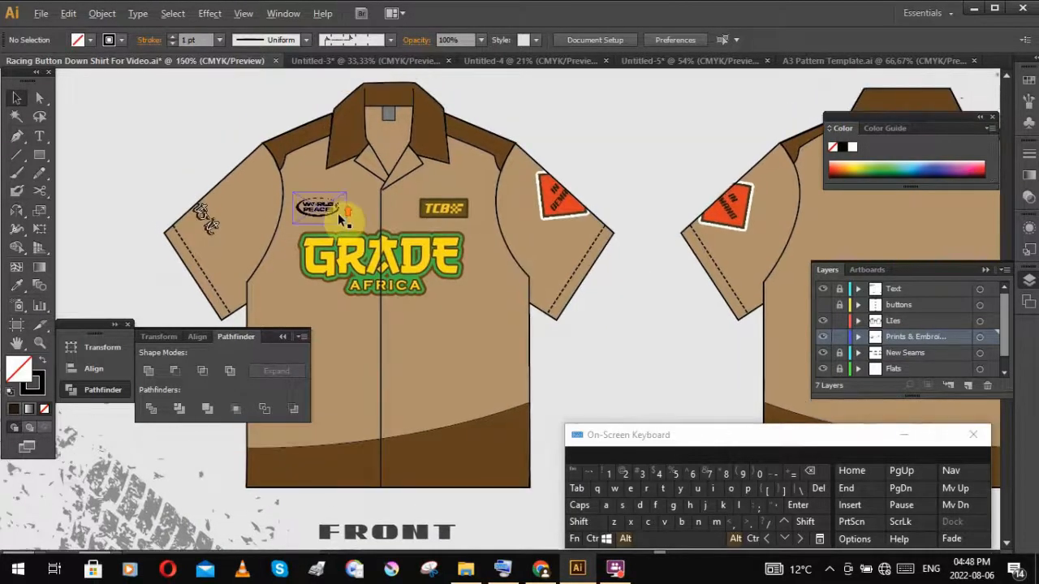
{"action": "scroll", "coordinate": [341, 220], "scroll_direction": "up", "scroll_amount": 2}
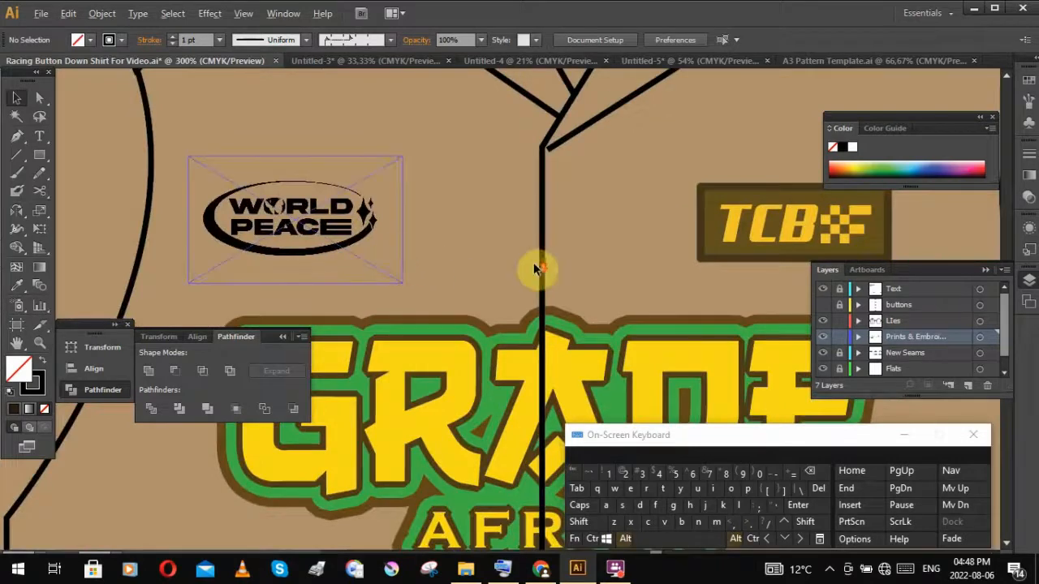
{"action": "scroll", "coordinate": [488, 262], "scroll_direction": "down", "scroll_amount": 1}
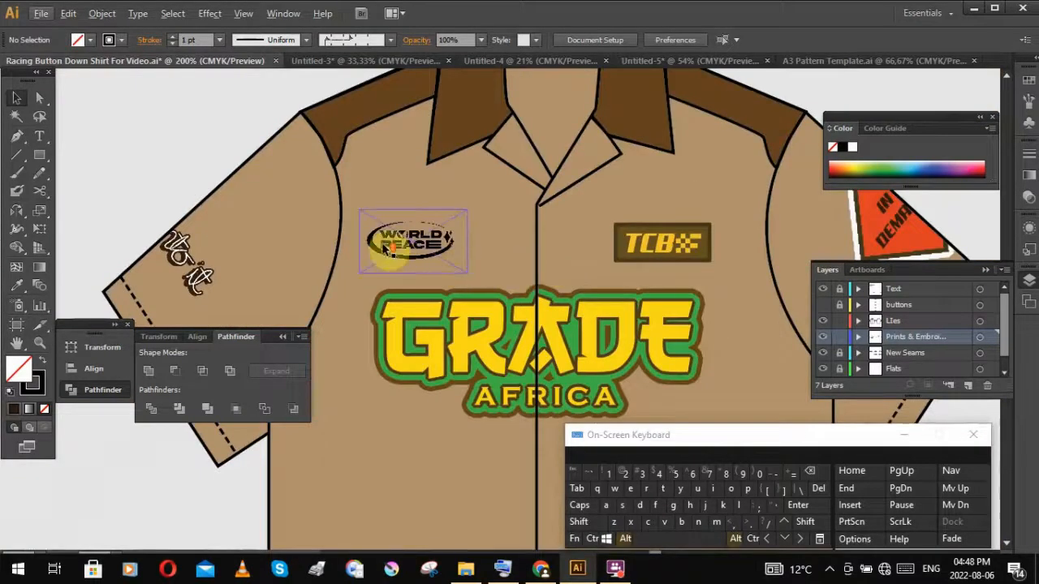
{"action": "scroll", "coordinate": [386, 247], "scroll_direction": "up", "scroll_amount": 1}
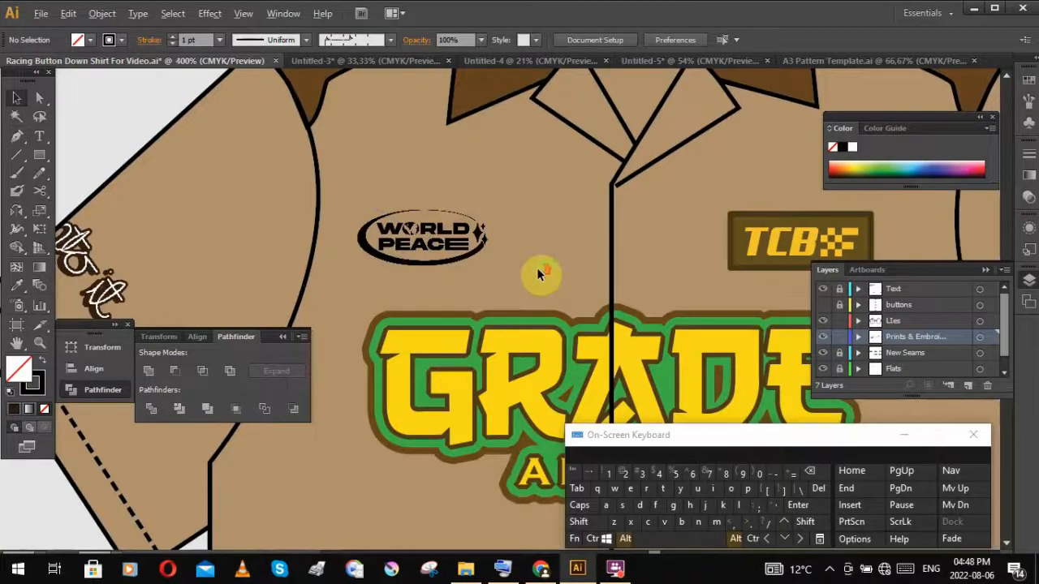
{"action": "scroll", "coordinate": [542, 273], "scroll_direction": "up", "scroll_amount": 1}
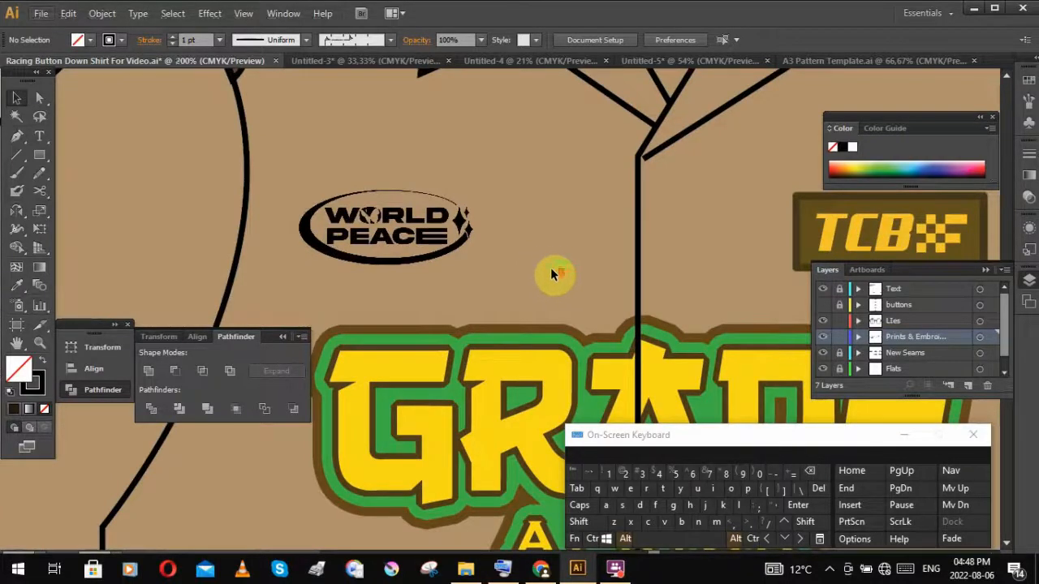
{"action": "scroll", "coordinate": [552, 275], "scroll_direction": "down", "scroll_amount": 1}
{"action": "scroll", "coordinate": [615, 281], "scroll_direction": "down", "scroll_amount": 1}
{"action": "left_click_drag", "start_coordinate": [638, 284], "coordinate": [510, 238]}
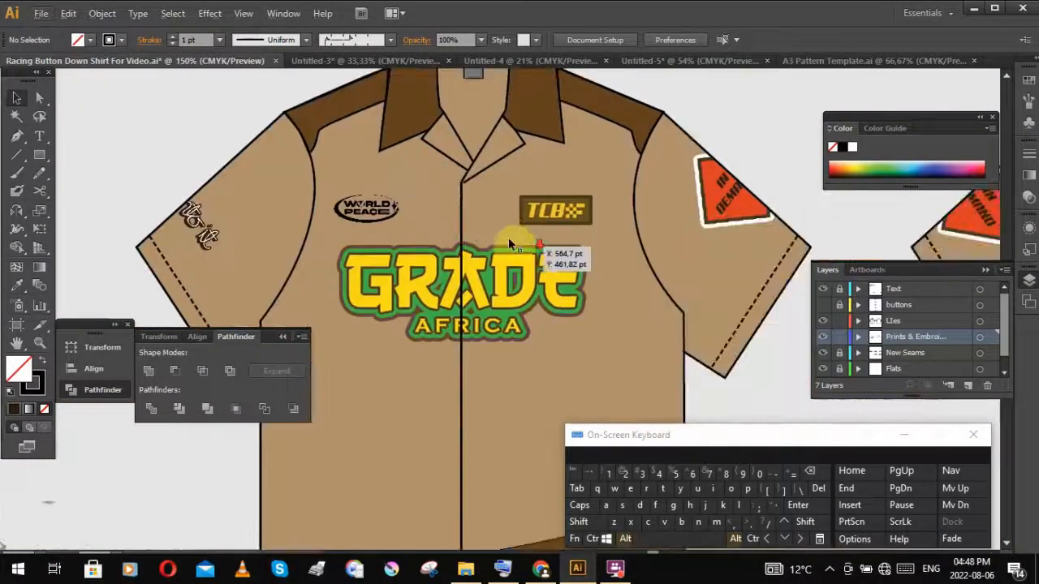
{"action": "scroll", "coordinate": [552, 243], "scroll_direction": "down", "scroll_amount": 1}
{"action": "left_click_drag", "start_coordinate": [591, 248], "coordinate": [503, 202]}
{"action": "scroll", "coordinate": [645, 260], "scroll_direction": "down", "scroll_amount": 1}
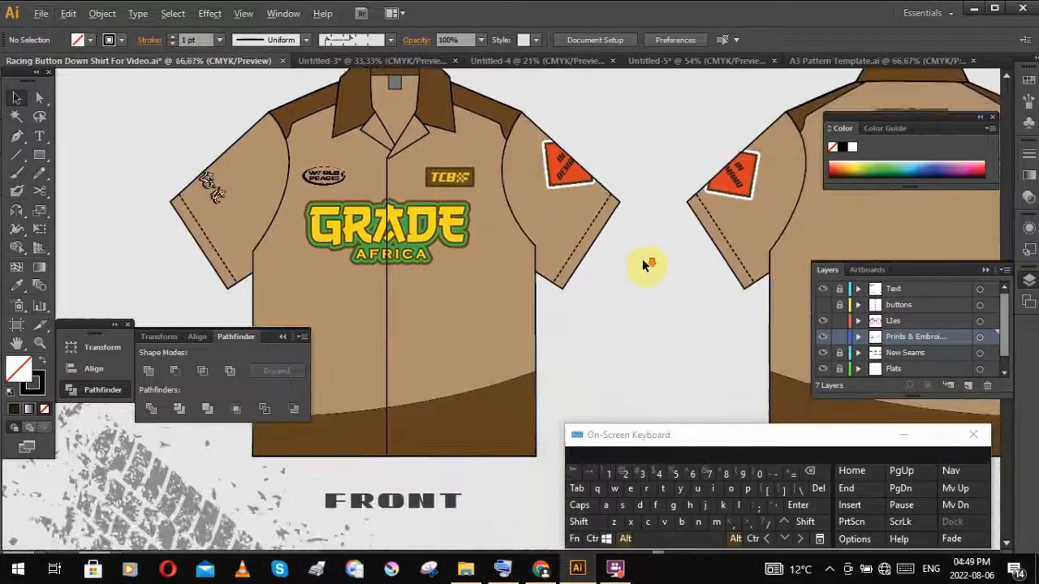
Step: Examine how the GRADE AFRICA print crosses the front placket and how the sleeve artwork sits on both views
{"action": "left_click_drag", "start_coordinate": [642, 260], "coordinate": [563, 288]}
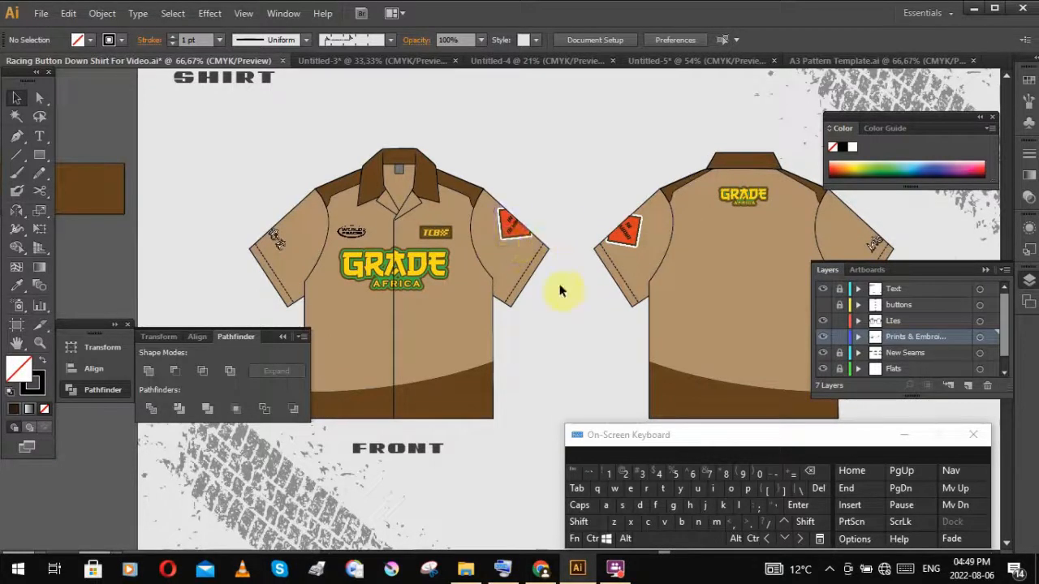
{"action": "left_click_drag", "start_coordinate": [549, 299], "coordinate": [596, 272]}
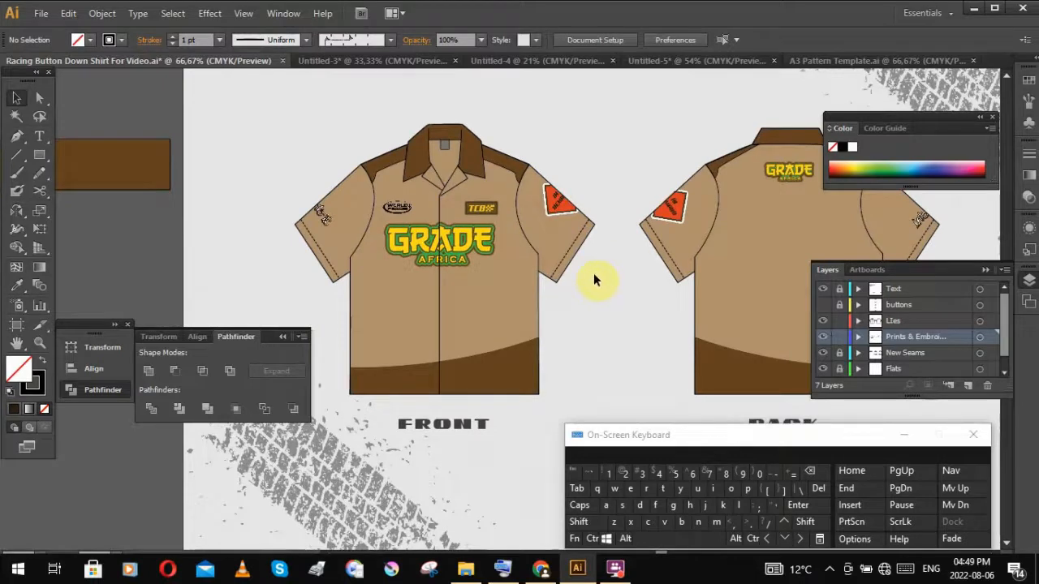
{"action": "left_click_drag", "start_coordinate": [595, 276], "coordinate": [602, 286]}
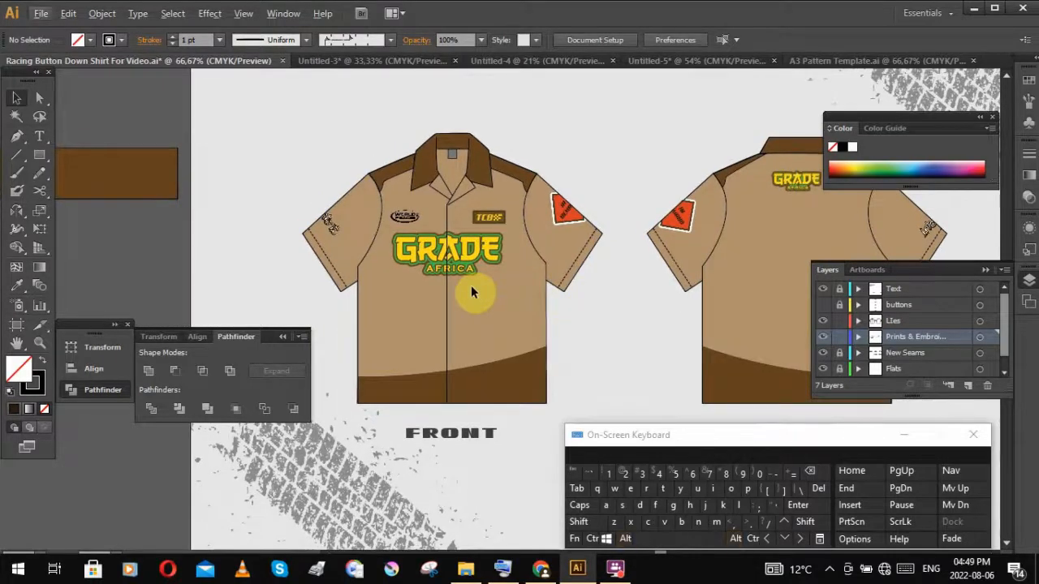
{"action": "scroll", "coordinate": [447, 394], "scroll_direction": "up", "scroll_amount": 2}
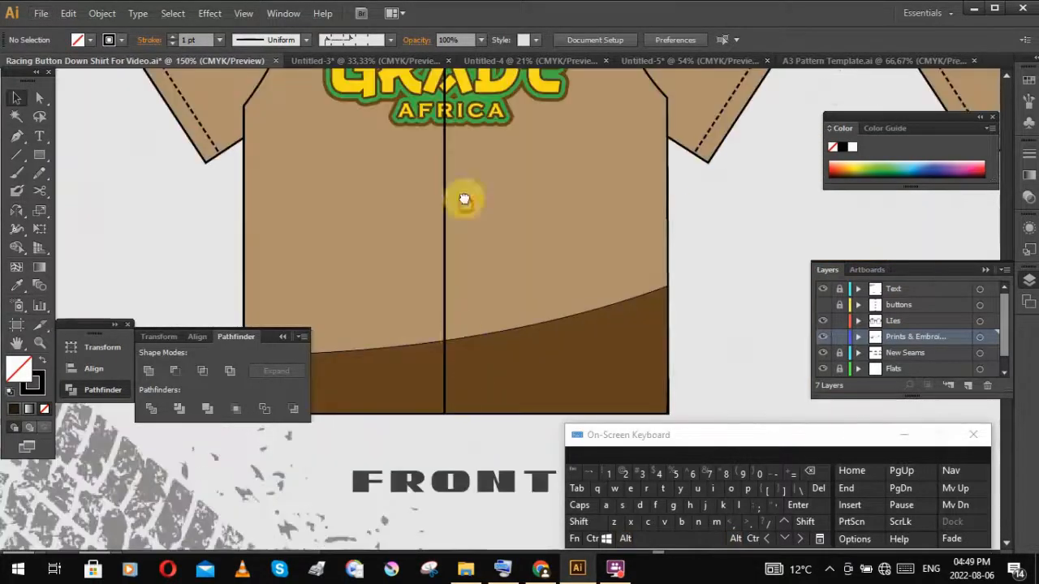
{"action": "left_click_drag", "start_coordinate": [464, 199], "coordinate": [471, 440]}
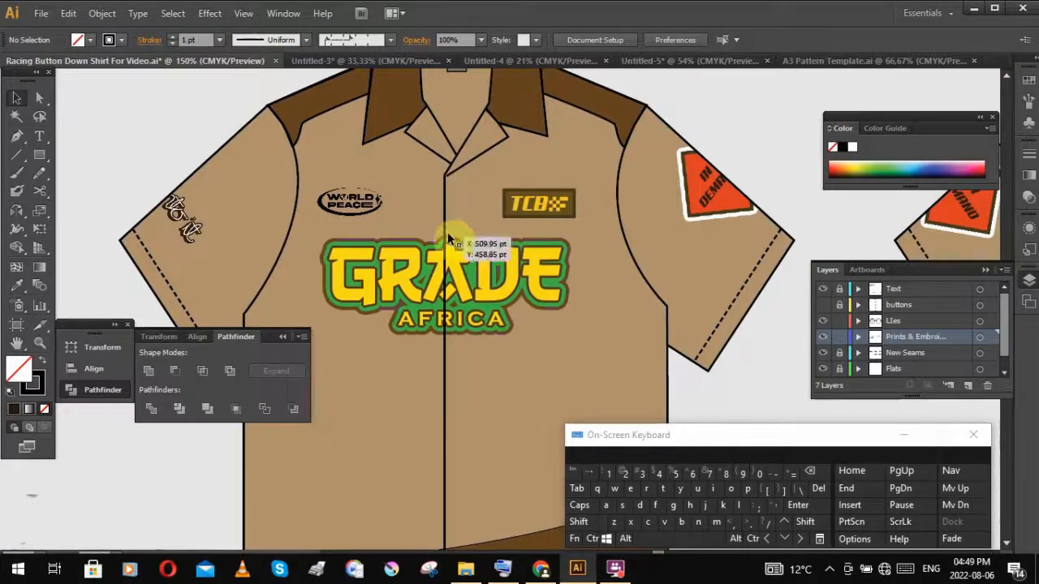
{"action": "left_click", "coordinate": [464, 195]}
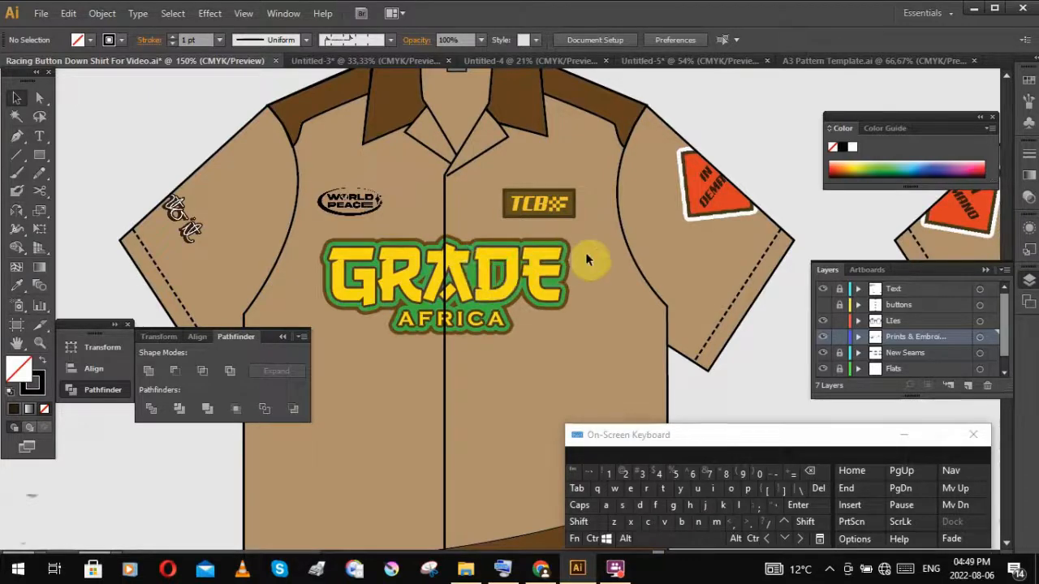
{"action": "scroll", "coordinate": [601, 250], "scroll_direction": "down", "scroll_amount": 1}
{"action": "left_click_drag", "start_coordinate": [645, 249], "coordinate": [542, 255]}
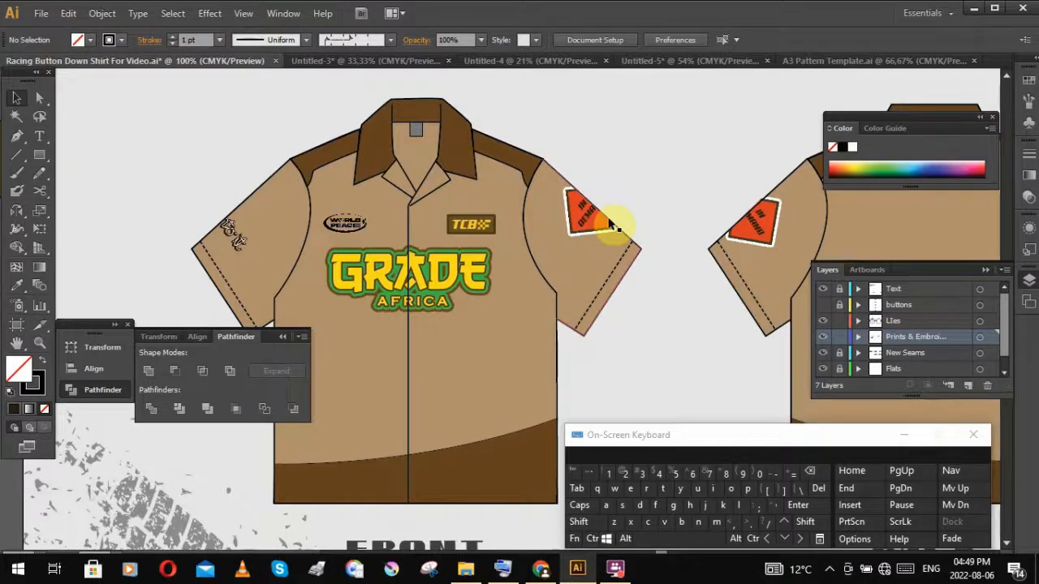
{"action": "left_click_drag", "start_coordinate": [672, 223], "coordinate": [635, 229]}
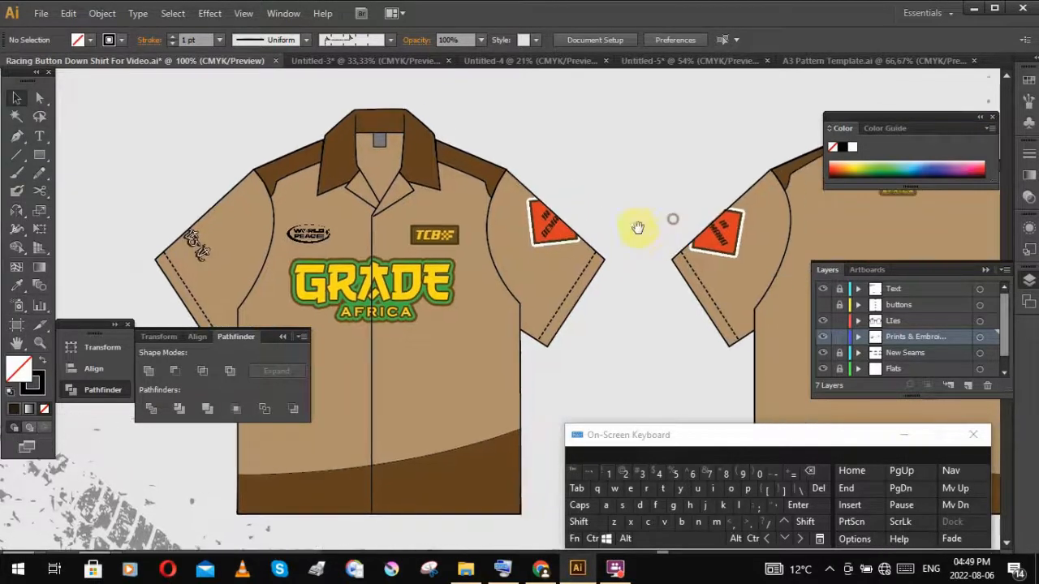
{"action": "scroll", "coordinate": [635, 229], "scroll_direction": "down", "scroll_amount": 1}
{"action": "left_click_drag", "start_coordinate": [658, 268], "coordinate": [571, 308]}
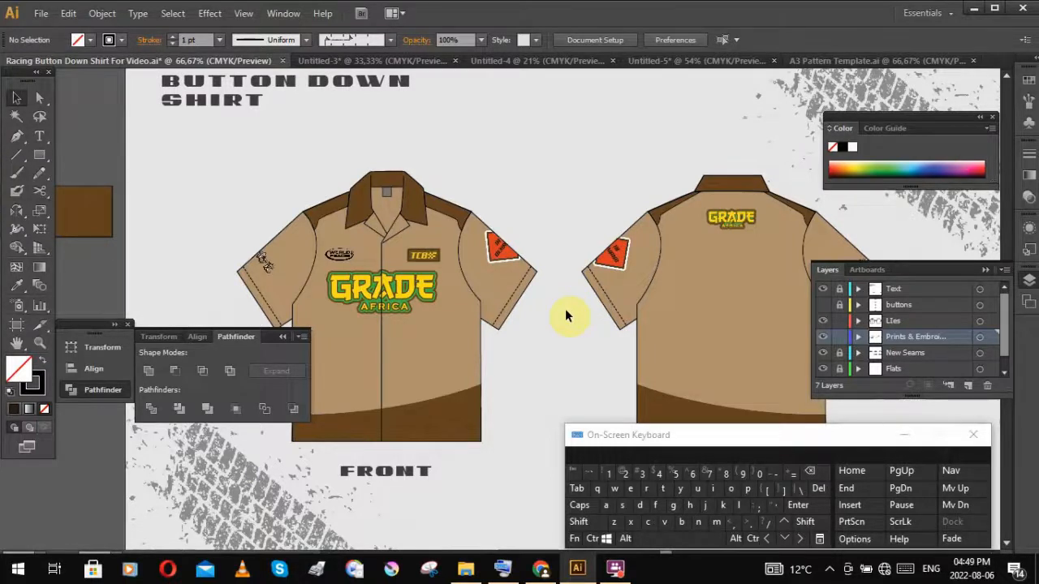
{"action": "left_click_drag", "start_coordinate": [601, 347], "coordinate": [526, 328]}
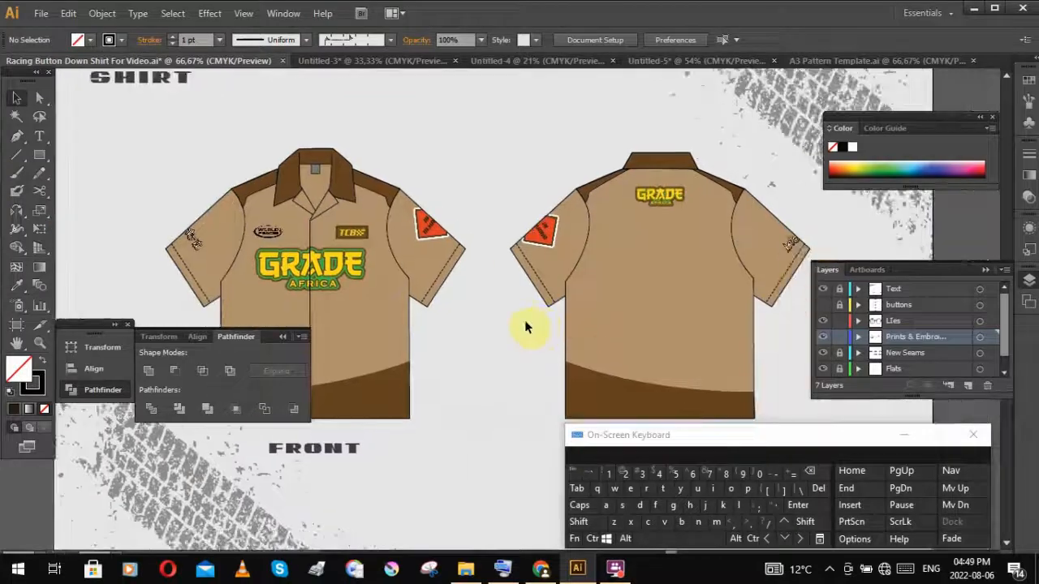